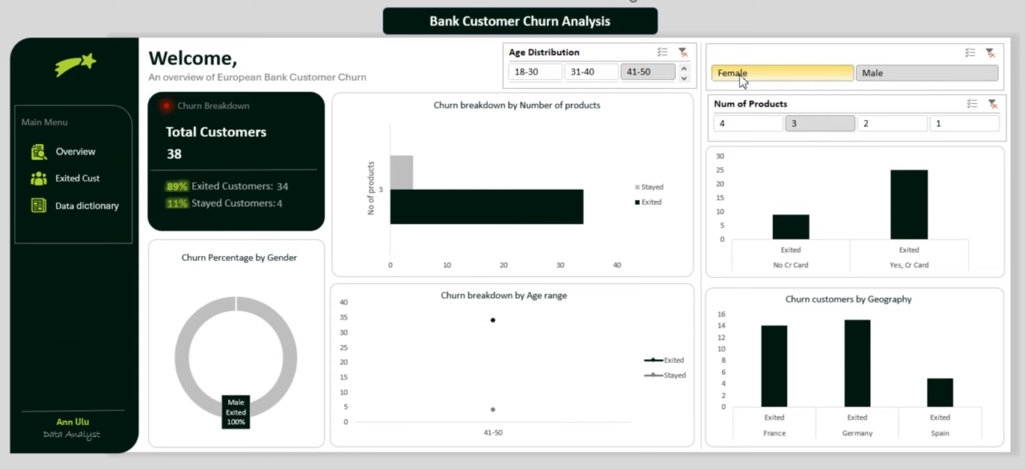
# Filter the churn dashboard by gender Female, credit score range Very Good:740-799 and age group 31-40
pyautogui.click(743, 75)
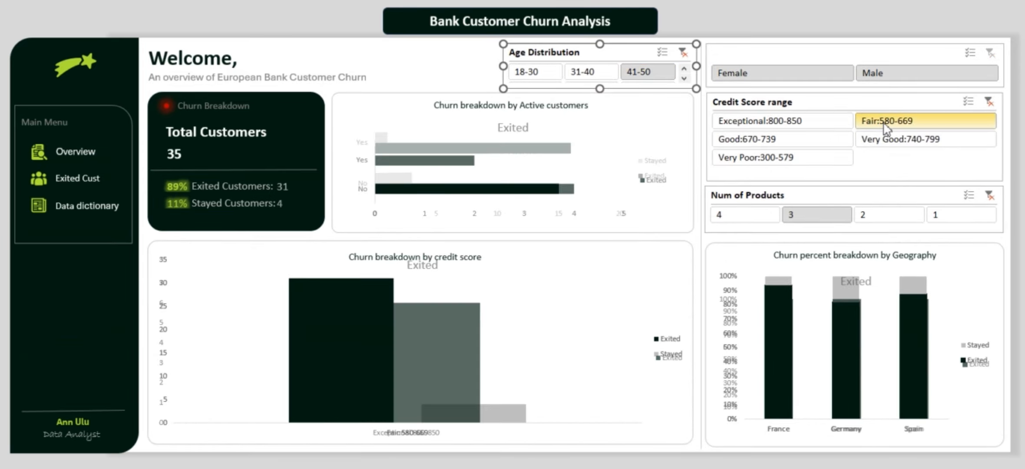
pyautogui.click(902, 139)
pyautogui.click(764, 73)
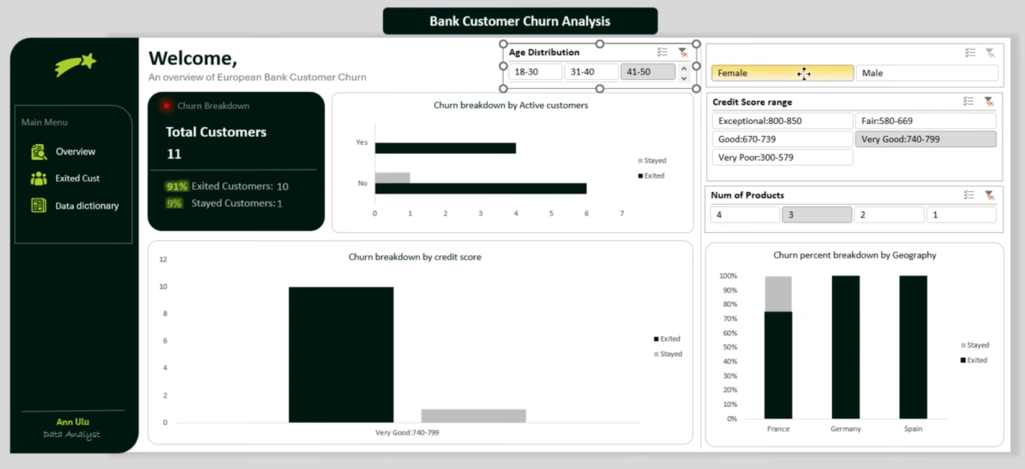
pyautogui.click(603, 72)
# Clear the age distribution, credit score range, gender and number of products filters on the dashboard
pyautogui.click(685, 56)
pyautogui.click(990, 102)
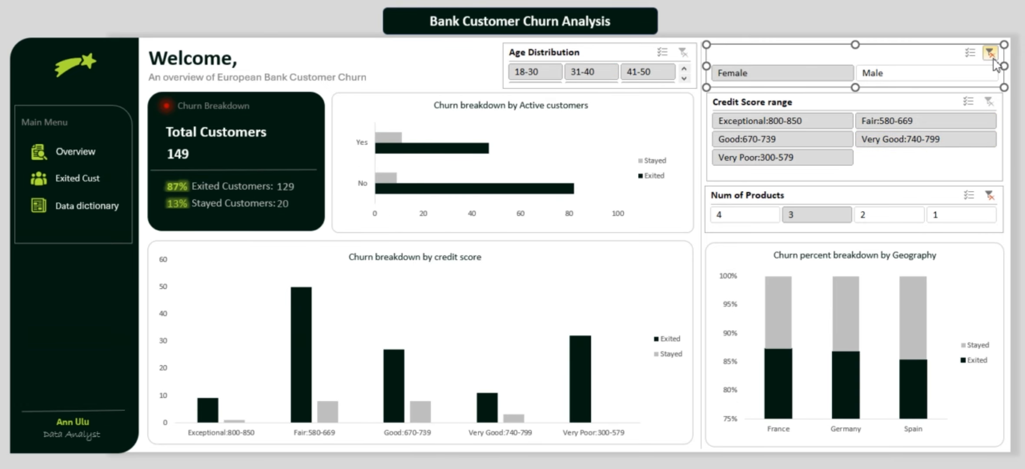
pyautogui.click(990, 53)
pyautogui.click(989, 195)
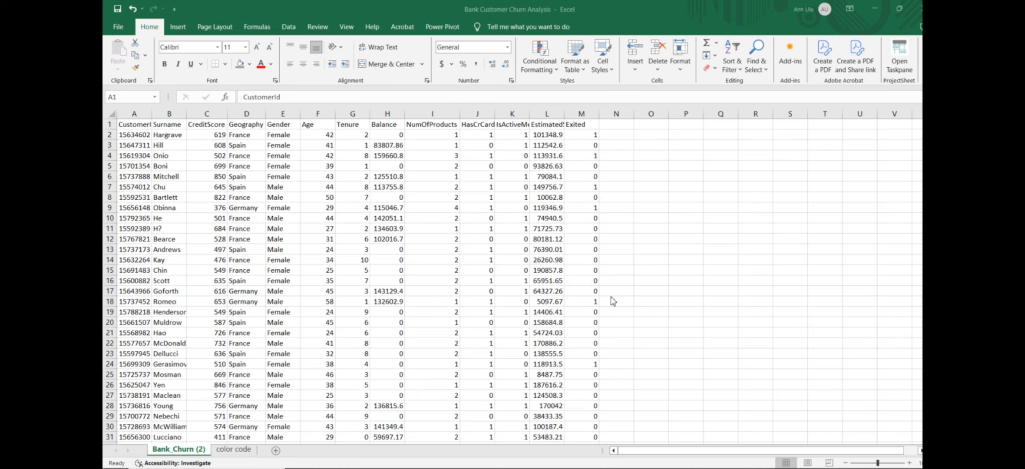
# Review the color codes, icons and list of analysis questions on the color code sheet
pyautogui.click(224, 450)
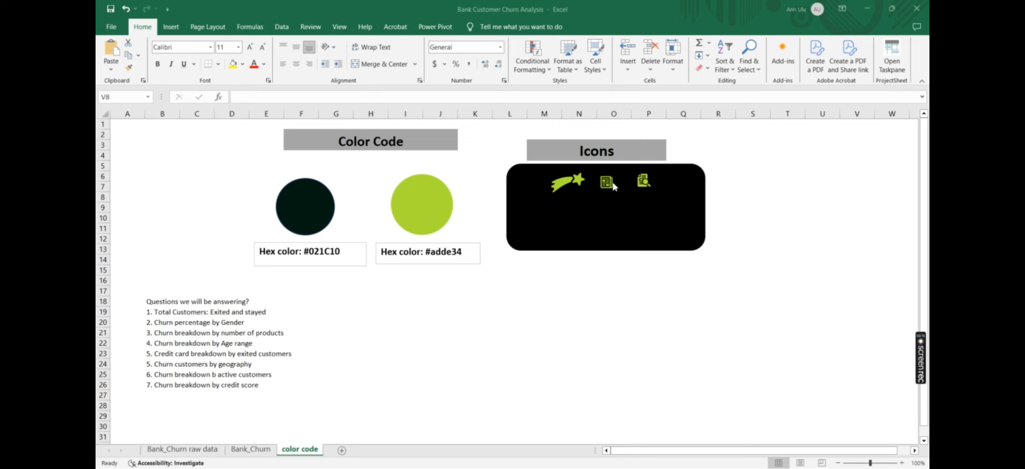
pyautogui.click(880, 462)
pyautogui.moveTo(881, 462); pyautogui.dragTo(877, 462)
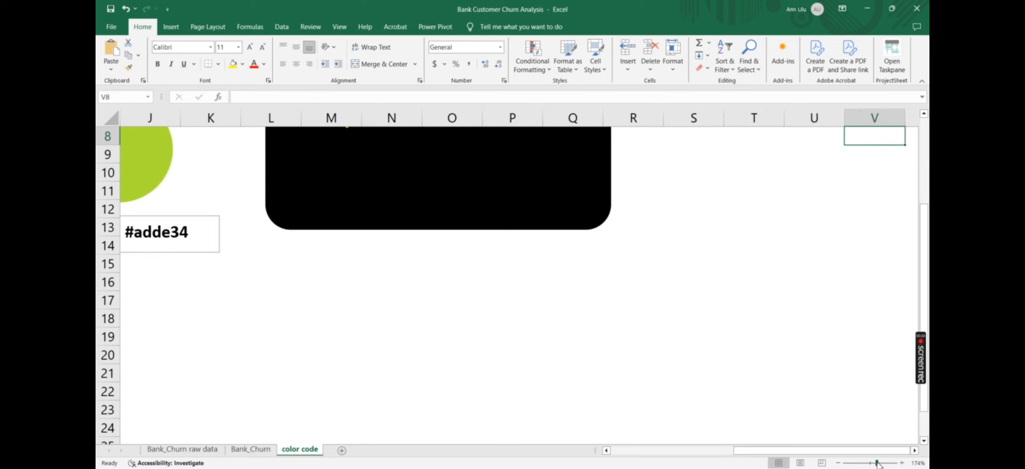
pyautogui.hscroll(-5, 491, 335)
pyautogui.scroll(-3, 490, 336)
pyautogui.scroll(1, 490, 335)
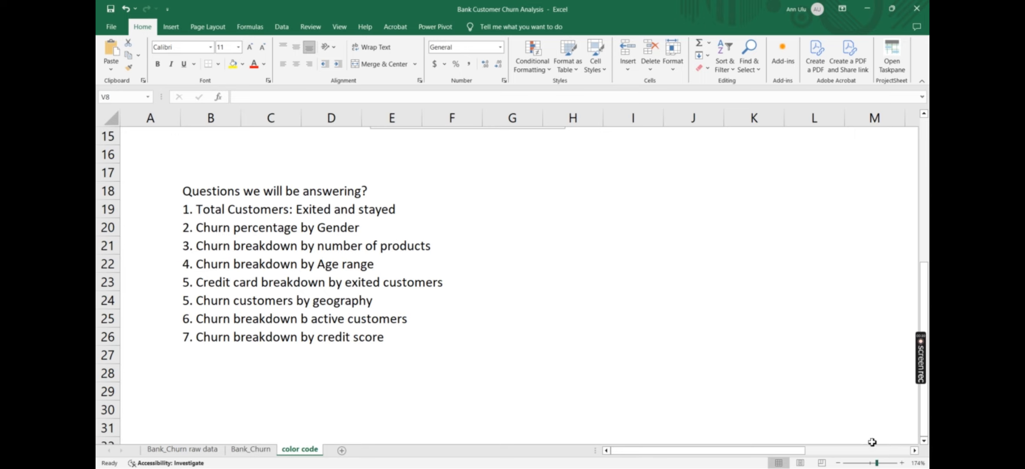
pyautogui.moveTo(877, 462); pyautogui.dragTo(866, 463)
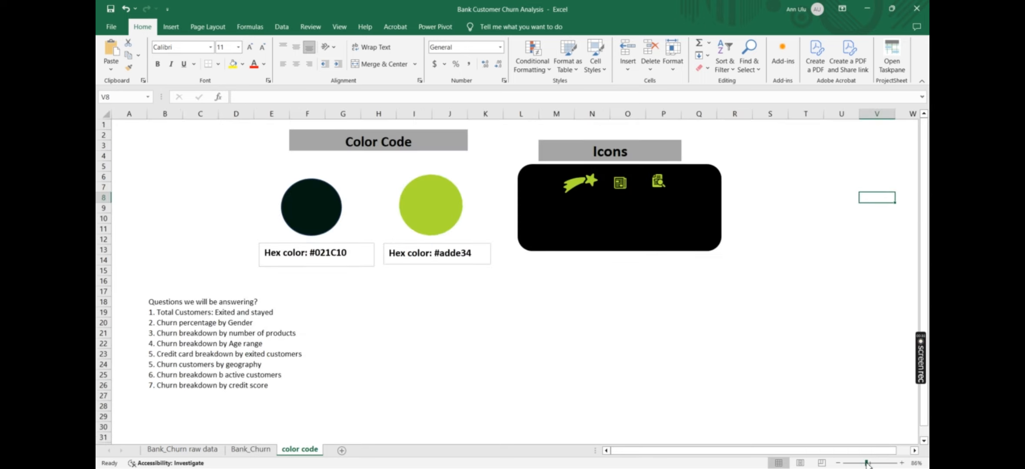
# Compare the columns of the Bank_Churn raw data sheet with those of the cleaned Bank_Churn table
pyautogui.click(166, 450)
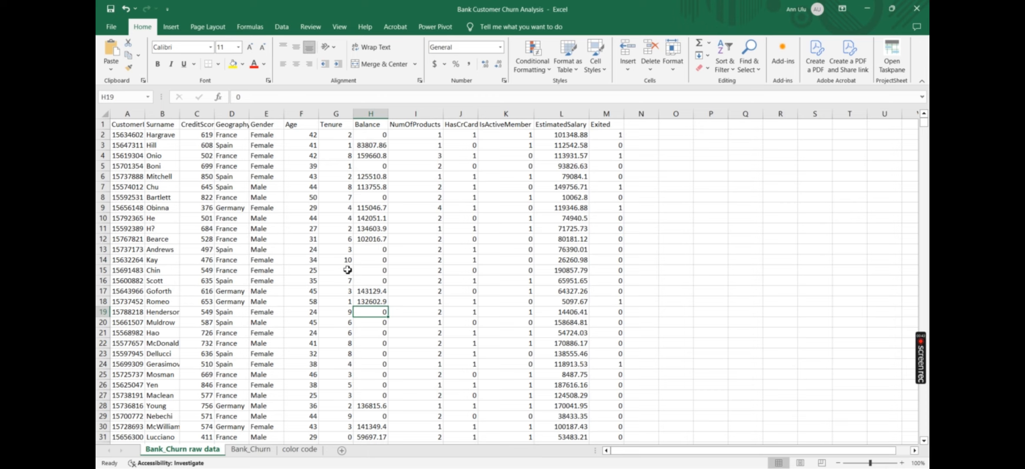
pyautogui.click(246, 450)
pyautogui.click(405, 272)
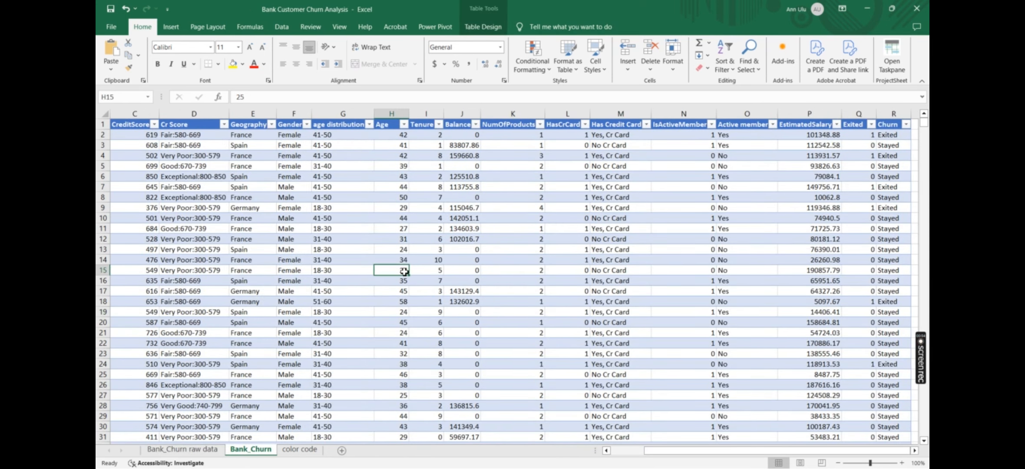
pyautogui.hscroll(3, 404, 271)
pyautogui.hscroll(-3, 404, 271)
pyautogui.click(184, 451)
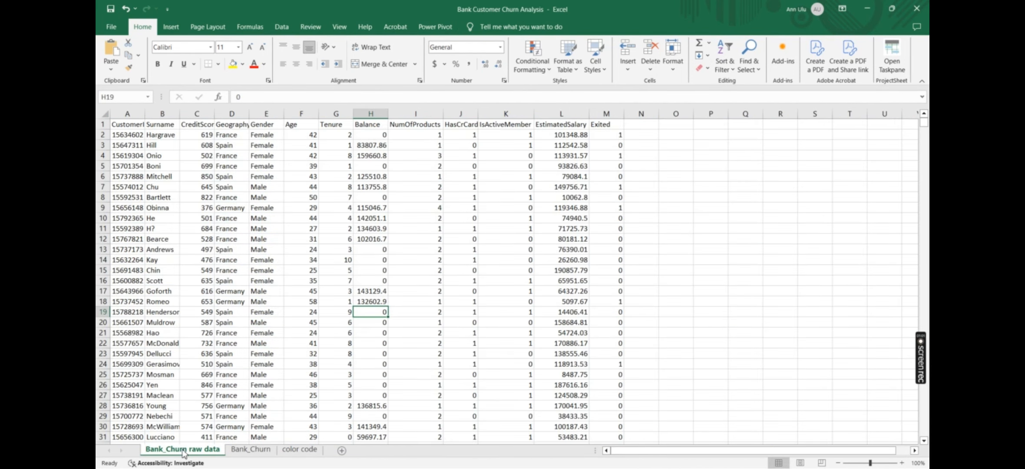
pyautogui.click(251, 450)
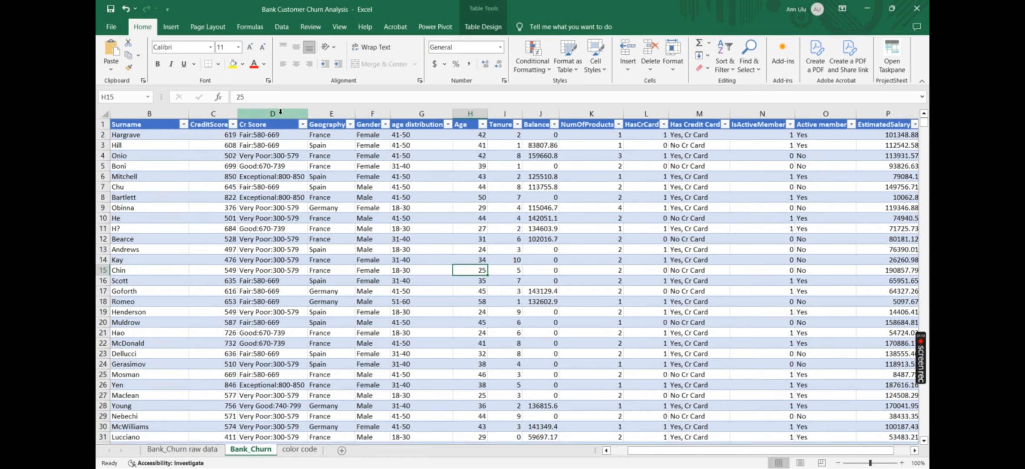
# Examine the added columns in the Bank_Churn table, from Cr Score through Has Credit Card to Churn
pyautogui.click(280, 111)
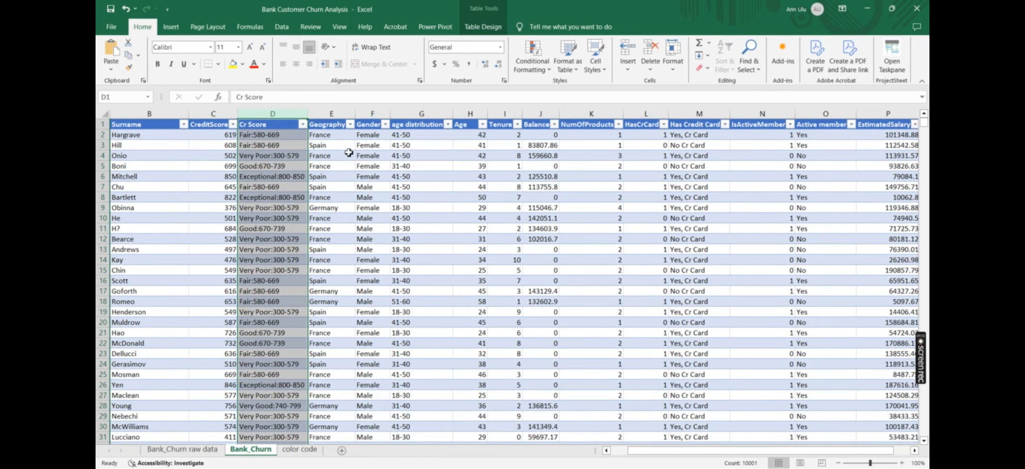
pyautogui.hscroll(2, 349, 152)
pyautogui.hscroll(2, 348, 153)
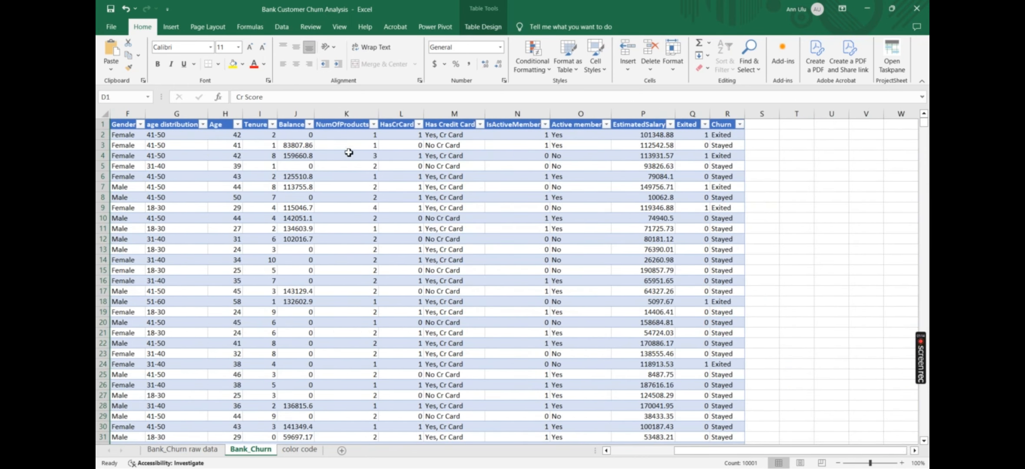
pyautogui.click(460, 113)
pyautogui.click(727, 114)
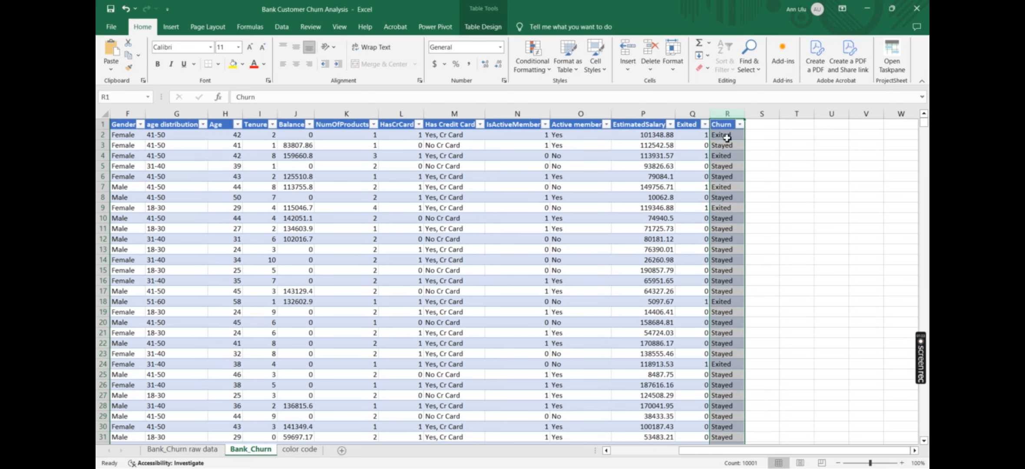
pyautogui.click(729, 137)
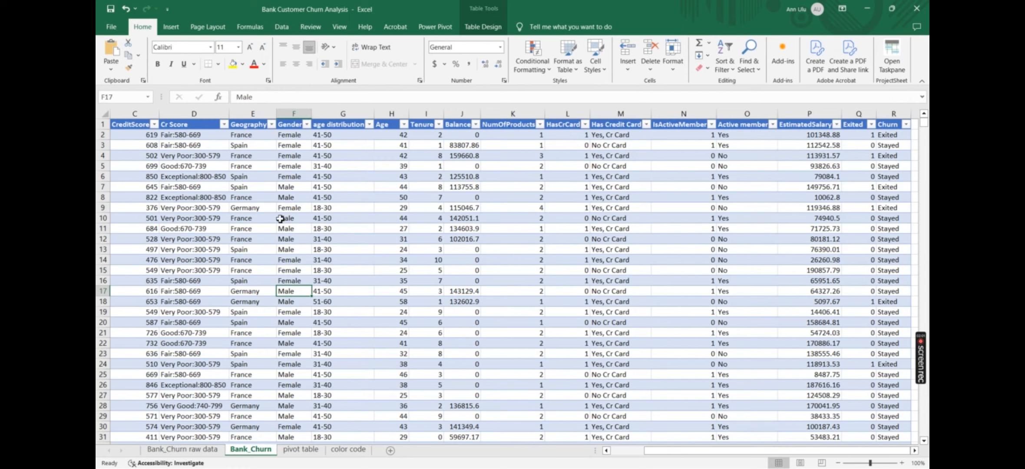
# Check the list of analysis questions on the color code sheet and return to the Bank_Churn table
pyautogui.click(274, 205)
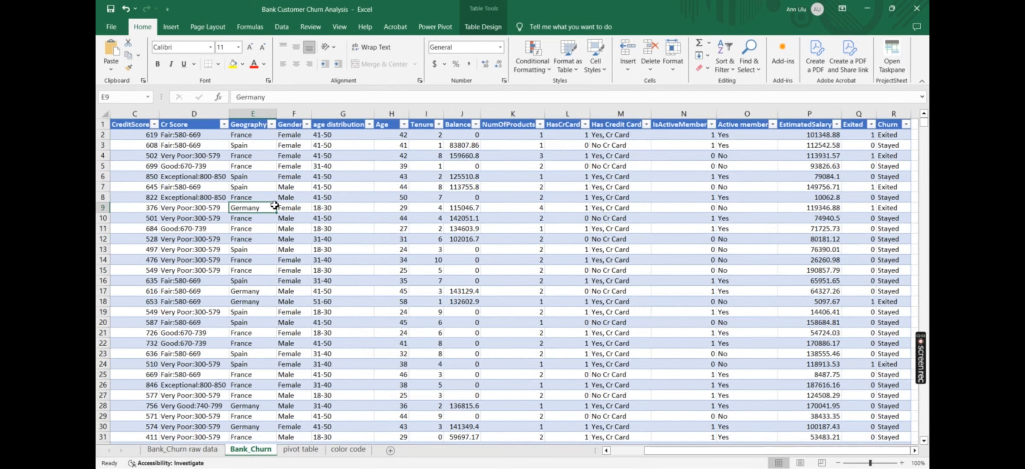
pyautogui.click(345, 450)
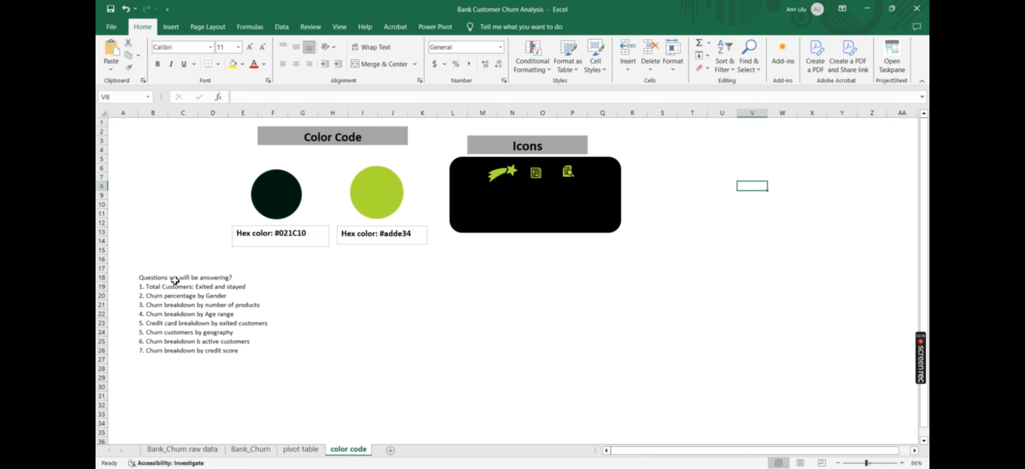
pyautogui.click(248, 450)
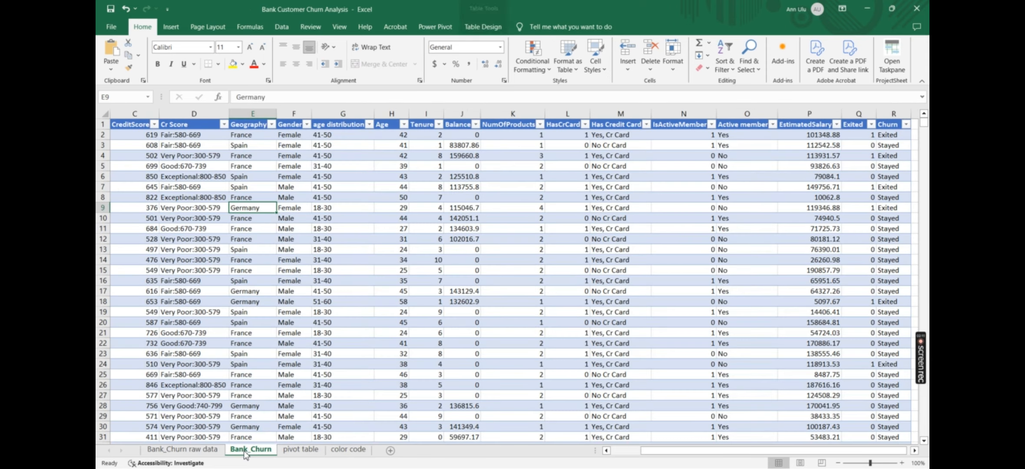
# Create a PivotTable from Table1 on the existing pivot table sheet at cell B3
pyautogui.click(315, 226)
pyautogui.click(171, 26)
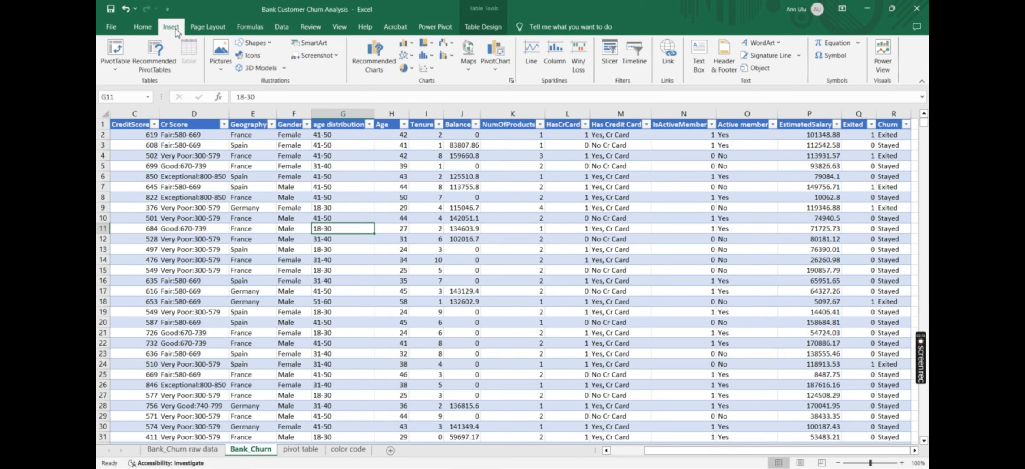
pyautogui.click(115, 47)
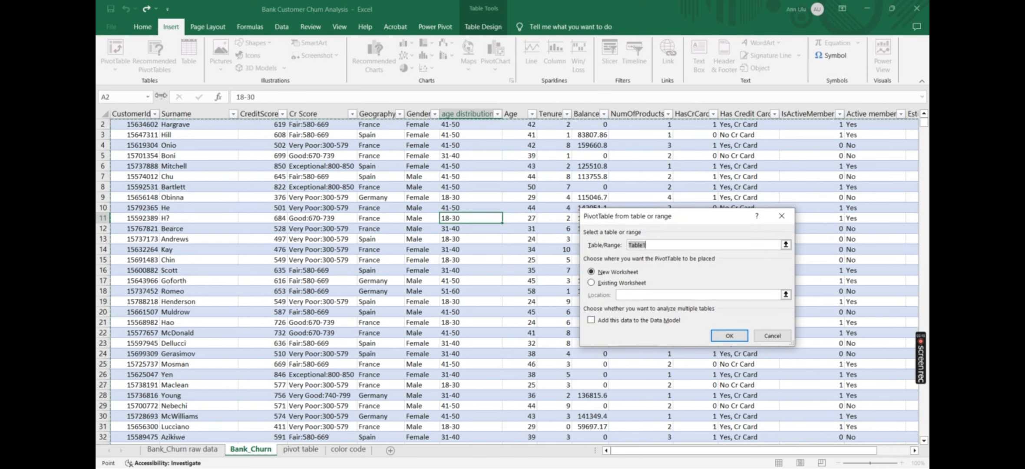
pyautogui.click(591, 283)
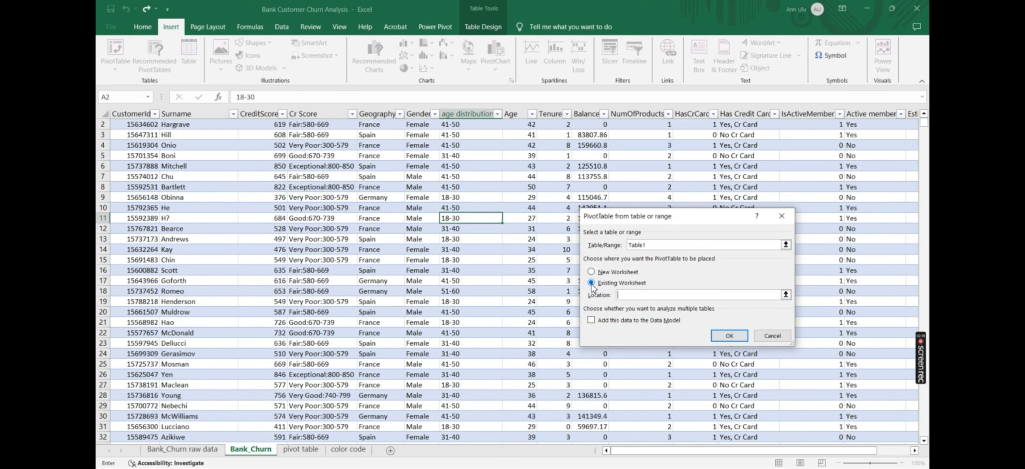
pyautogui.click(297, 451)
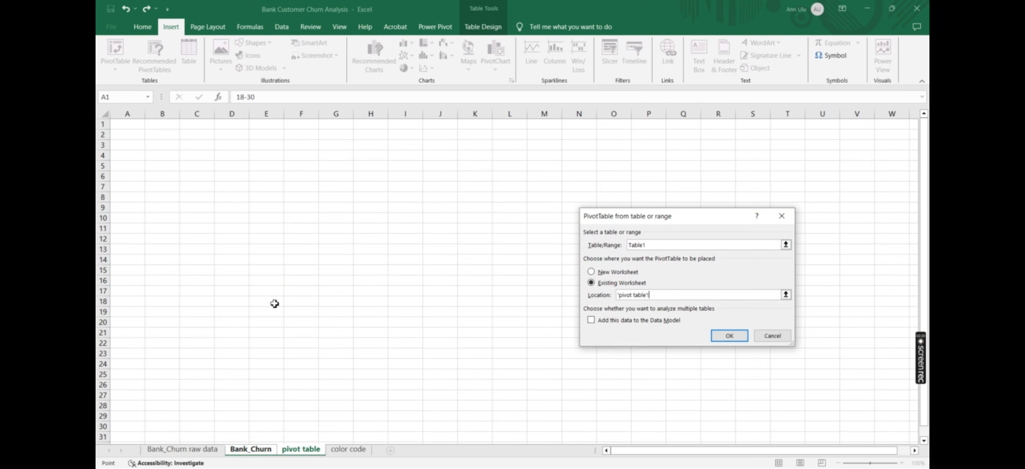
pyautogui.click(166, 148)
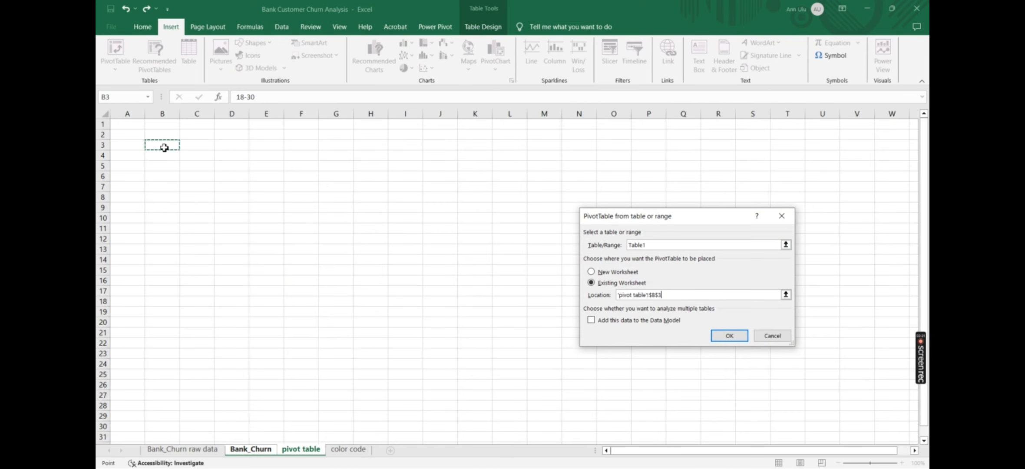
pyautogui.click(729, 336)
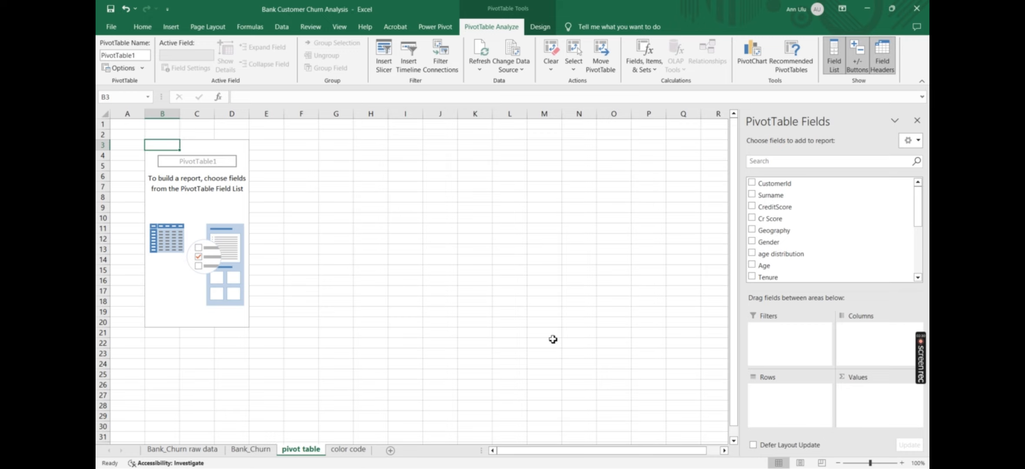
# Add CustomerId to the PivotTable values and summarize it by Count
pyautogui.click(752, 183)
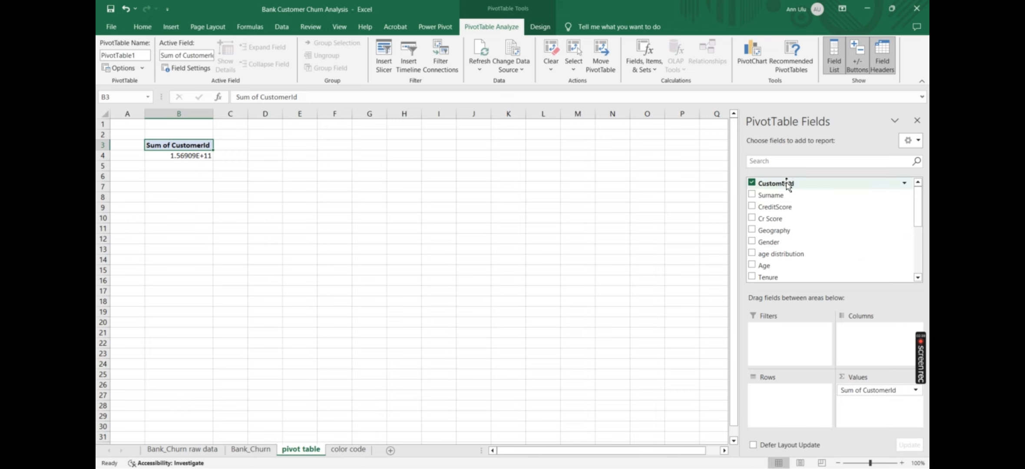
pyautogui.moveTo(787, 184); pyautogui.dragTo(850, 260)
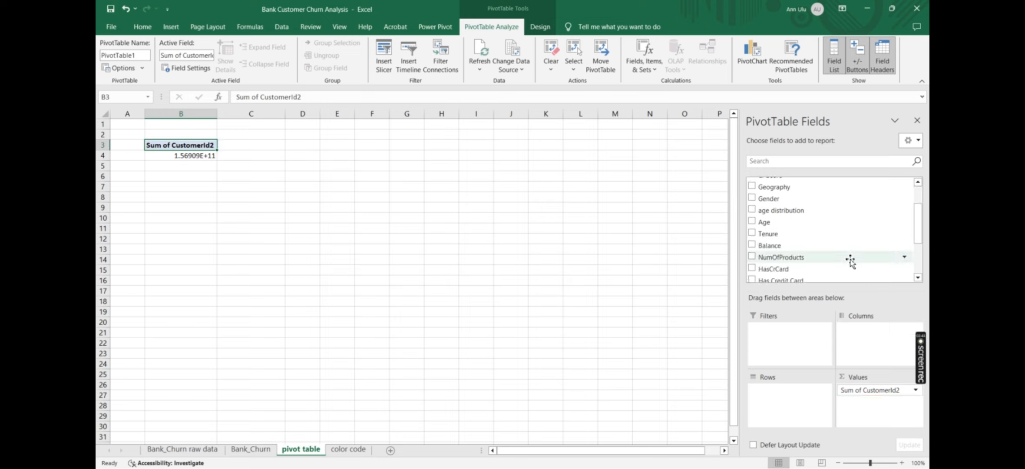
pyautogui.click(915, 390)
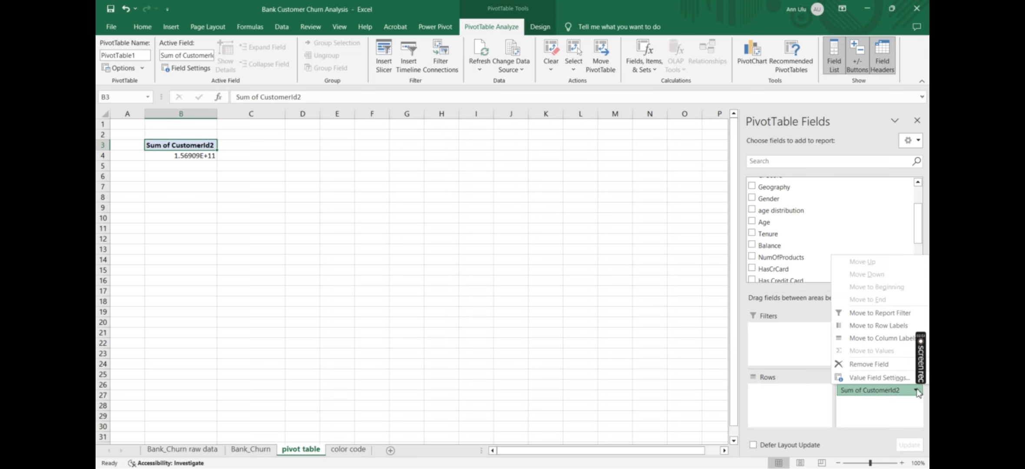
pyautogui.click(884, 378)
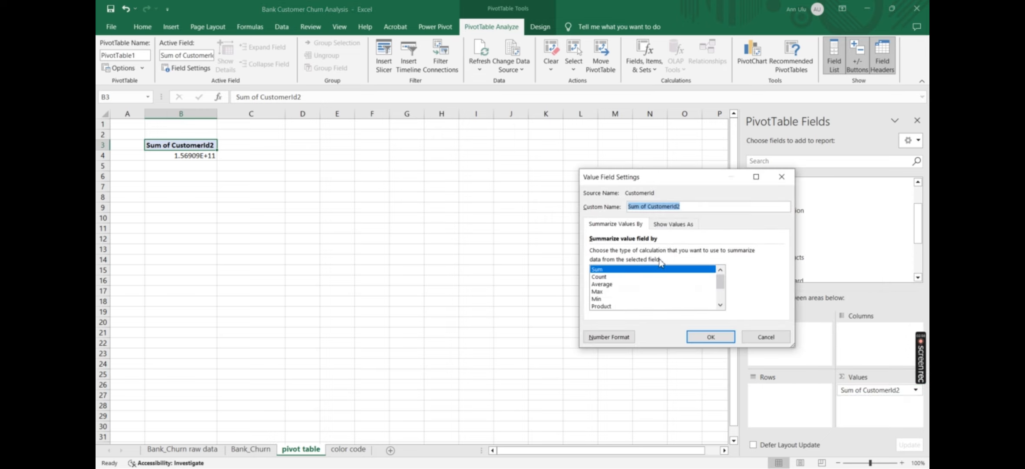
pyautogui.click(627, 277)
pyautogui.click(716, 341)
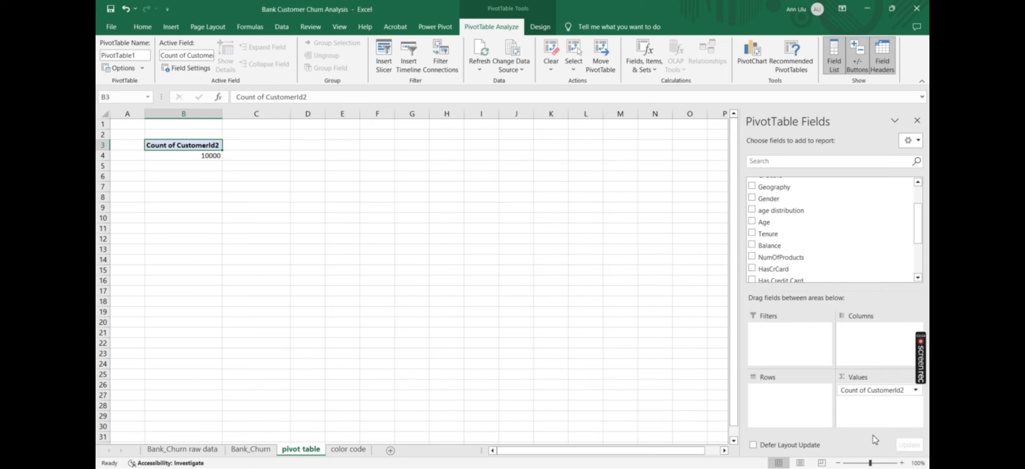
# Add the Churn field to the PivotTable rows and check the customer counts
pyautogui.click(878, 463)
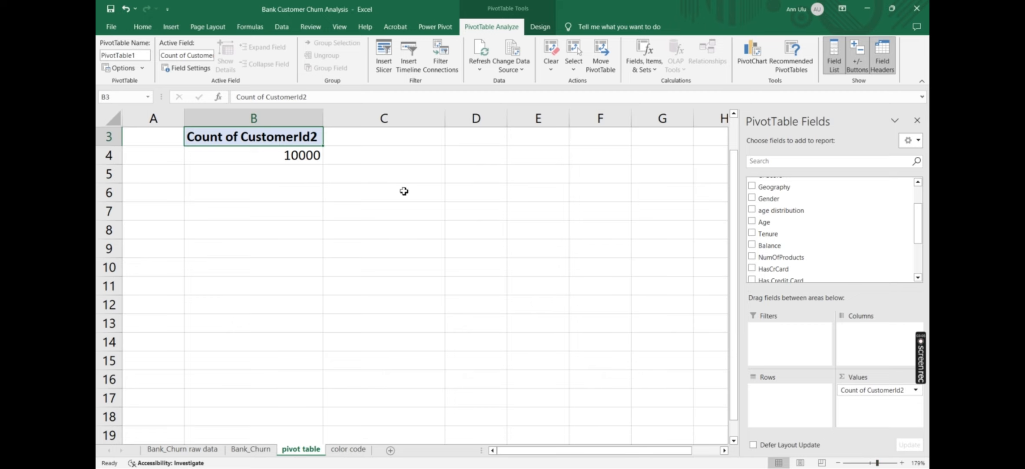
pyautogui.scroll(1, 404, 191)
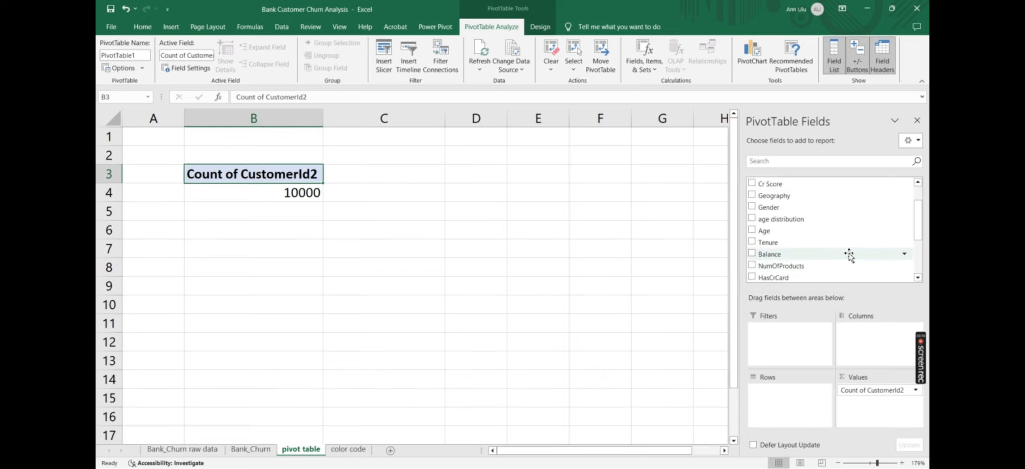
pyautogui.scroll(-3, 850, 254)
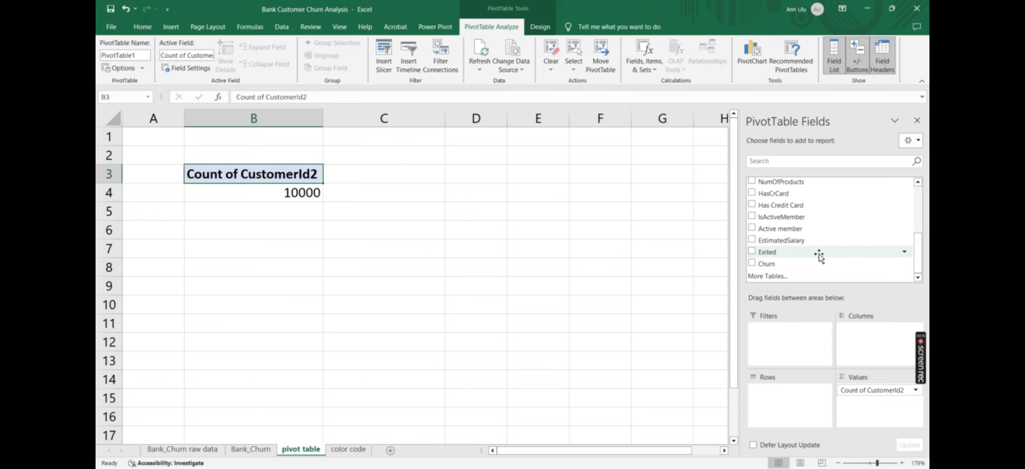
pyautogui.moveTo(804, 263); pyautogui.dragTo(801, 394)
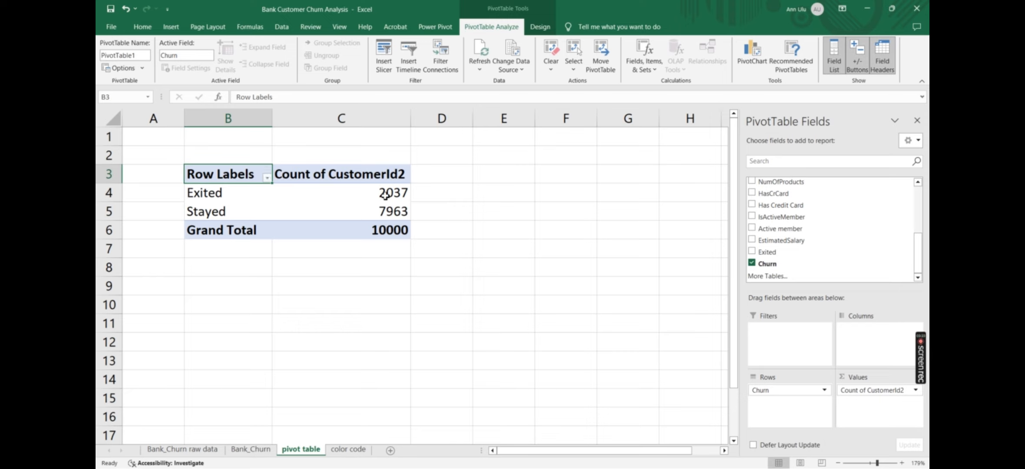
pyautogui.click(388, 235)
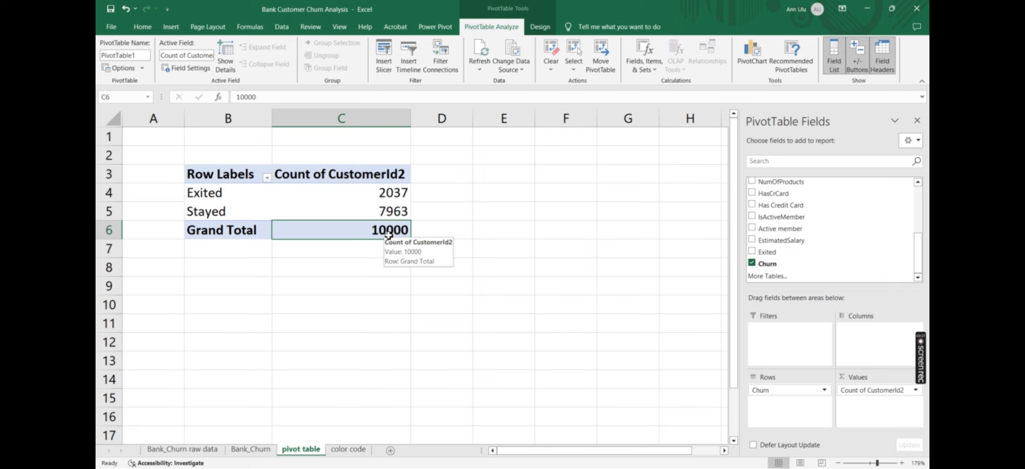
# Review the list of analysis questions on the color code sheet and return to the pivot table sheet
pyautogui.click(243, 302)
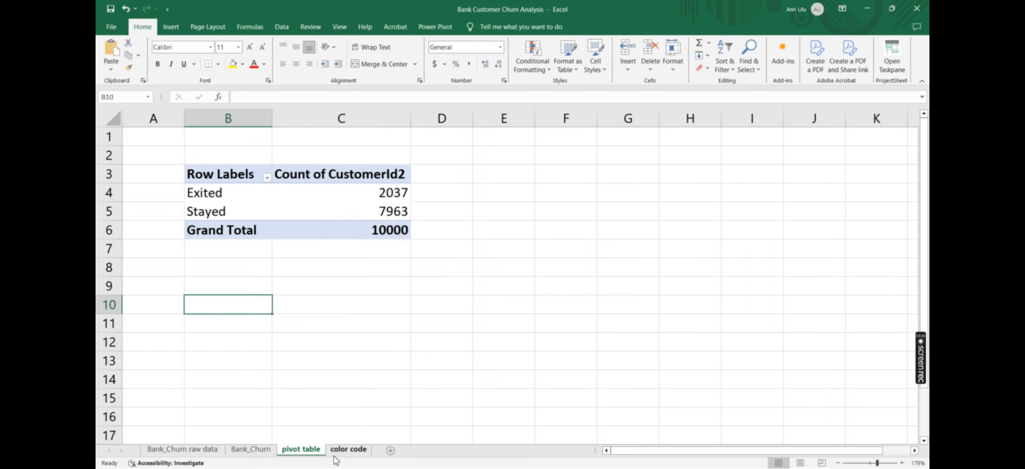
pyautogui.click(347, 450)
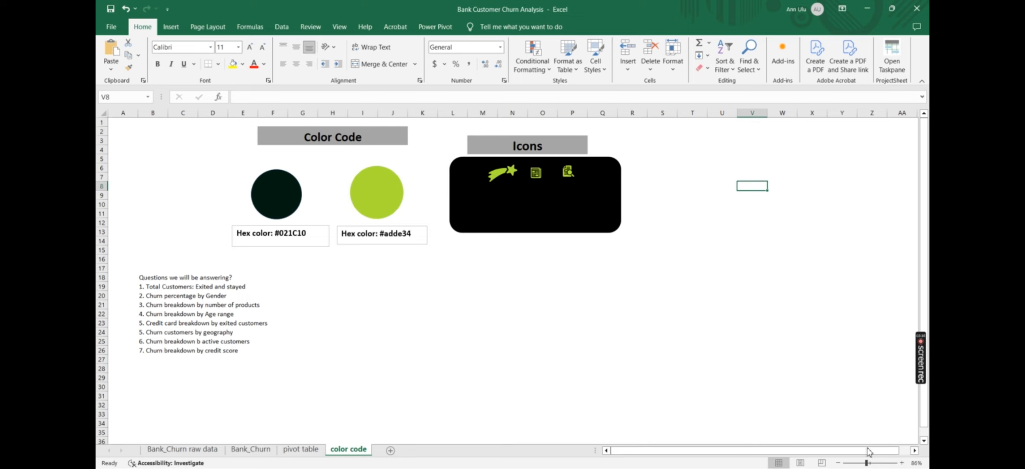
pyautogui.click(877, 463)
pyautogui.hscroll(-5, 698, 394)
pyautogui.scroll(-2, 540, 350)
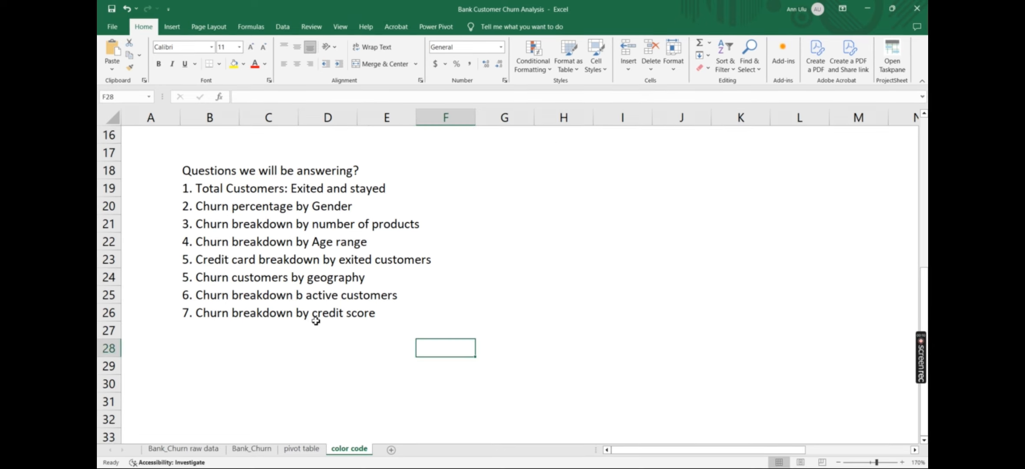
pyautogui.click(297, 450)
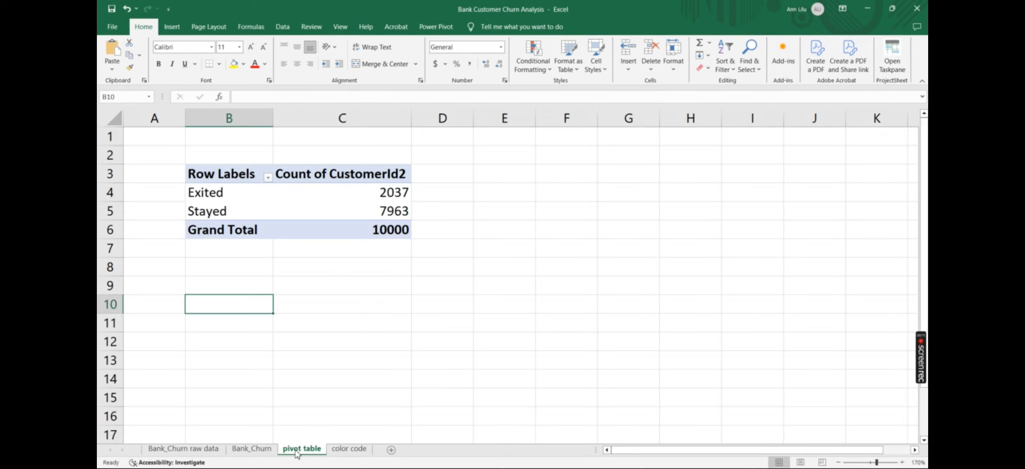
# Create a second PivotTable from Table1 on the existing pivot table sheet at cell B11
pyautogui.click(251, 449)
pyautogui.click(294, 199)
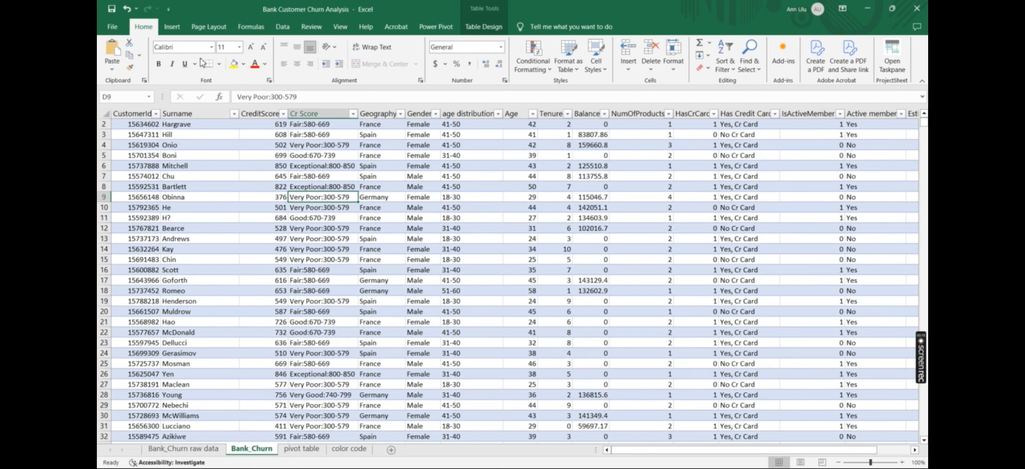
pyautogui.click(162, 30)
pyautogui.click(116, 49)
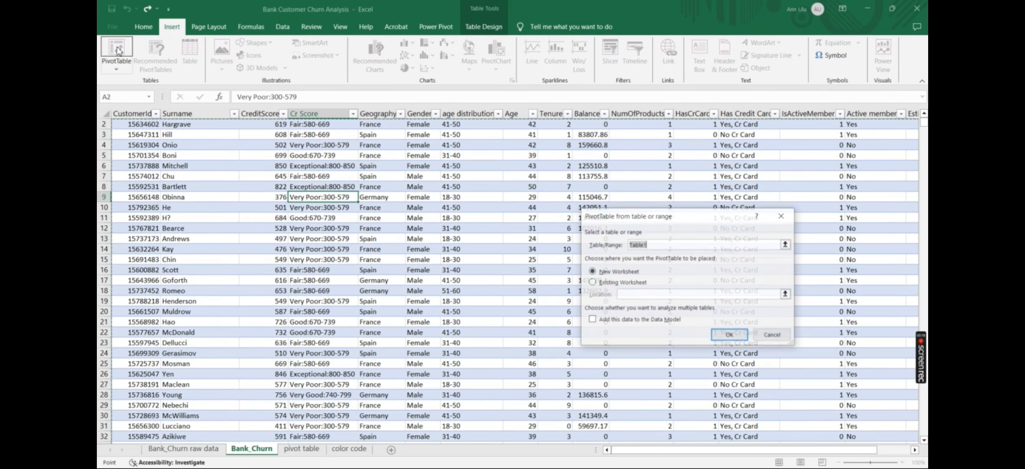
pyautogui.click(597, 283)
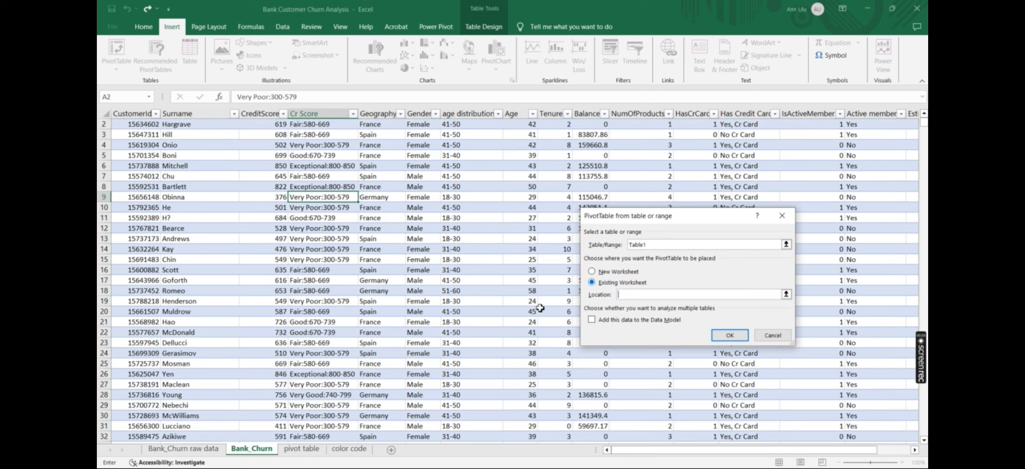
pyautogui.click(289, 450)
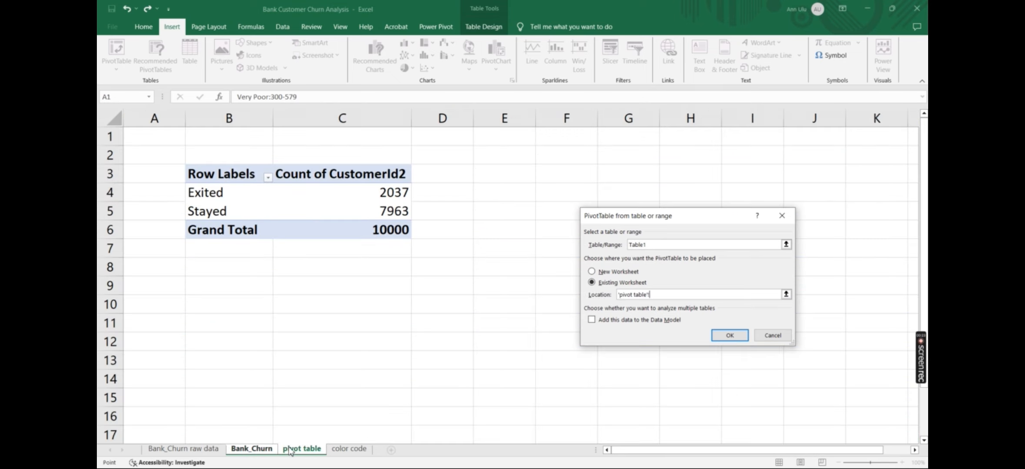
pyautogui.click(218, 323)
pyautogui.click(730, 336)
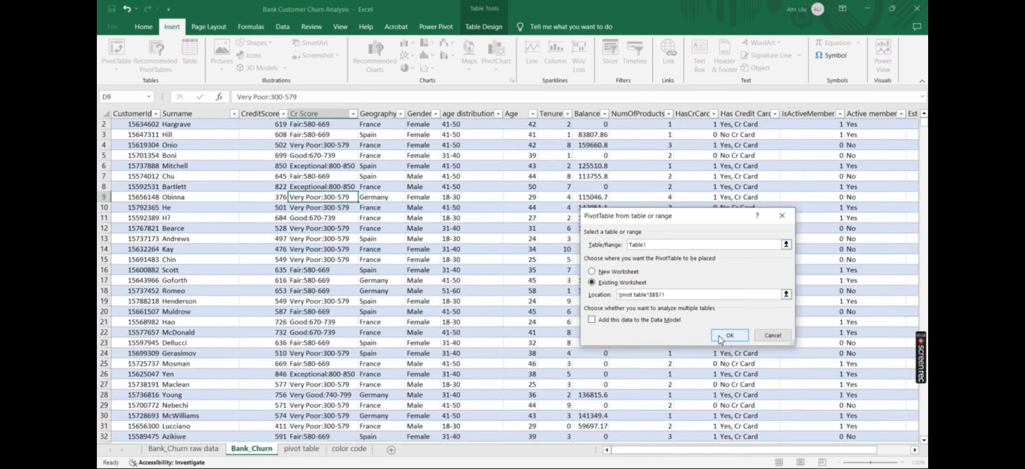
# Add CustomerId to the new PivotTable's values and summarize it by Count
pyautogui.scroll(-4, 418, 322)
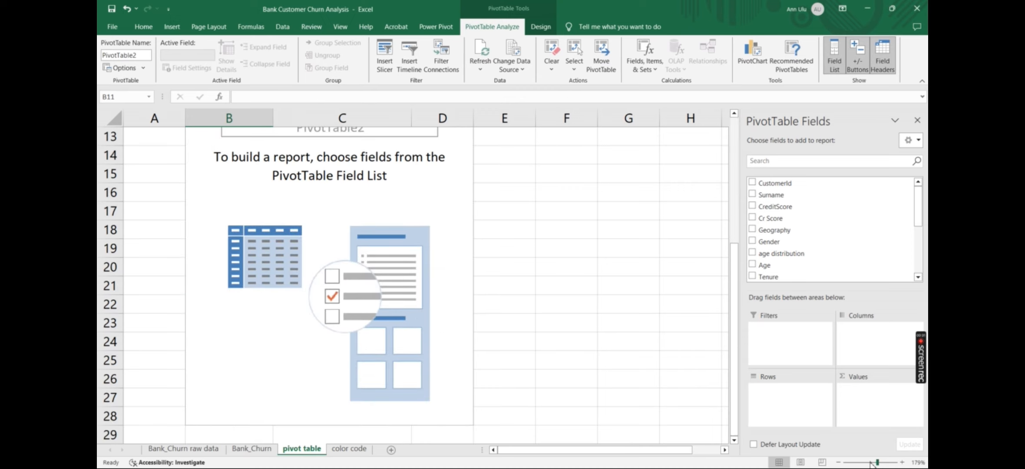
pyautogui.moveTo(877, 462); pyautogui.dragTo(864, 462)
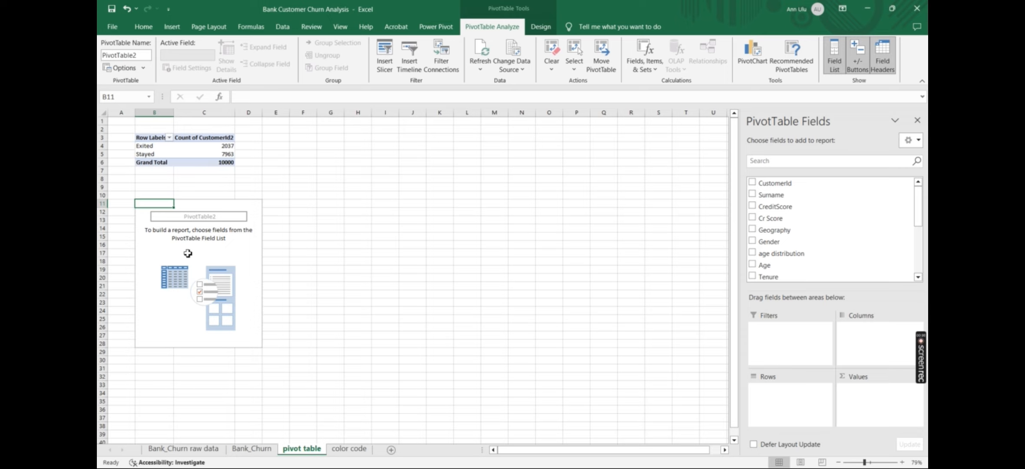
pyautogui.click(752, 184)
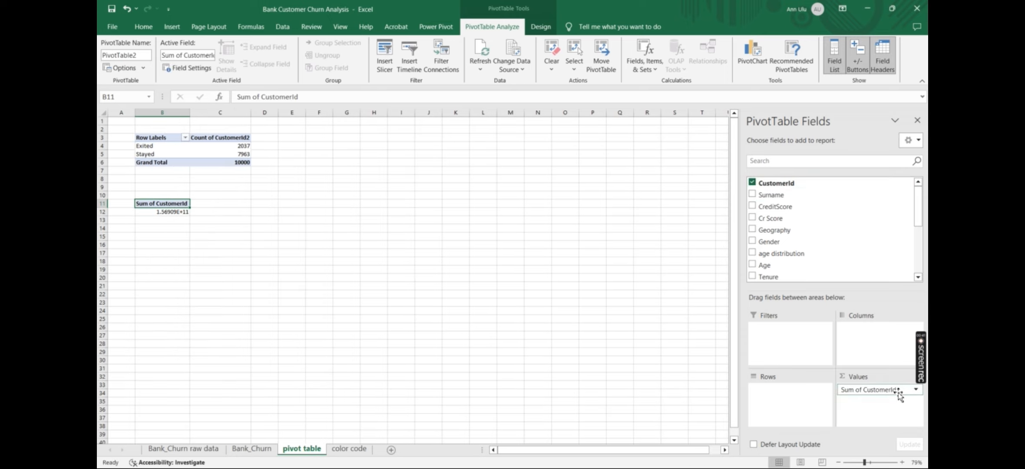
pyautogui.click(915, 390)
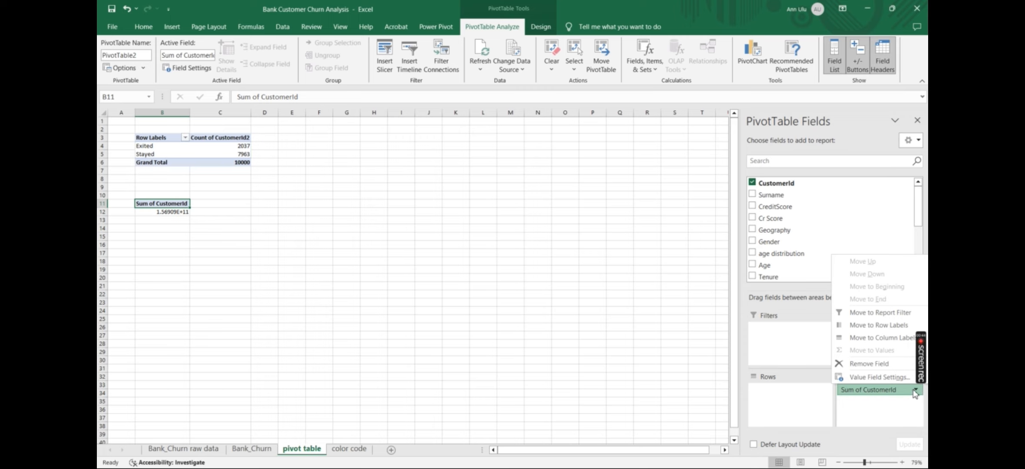
pyautogui.click(894, 380)
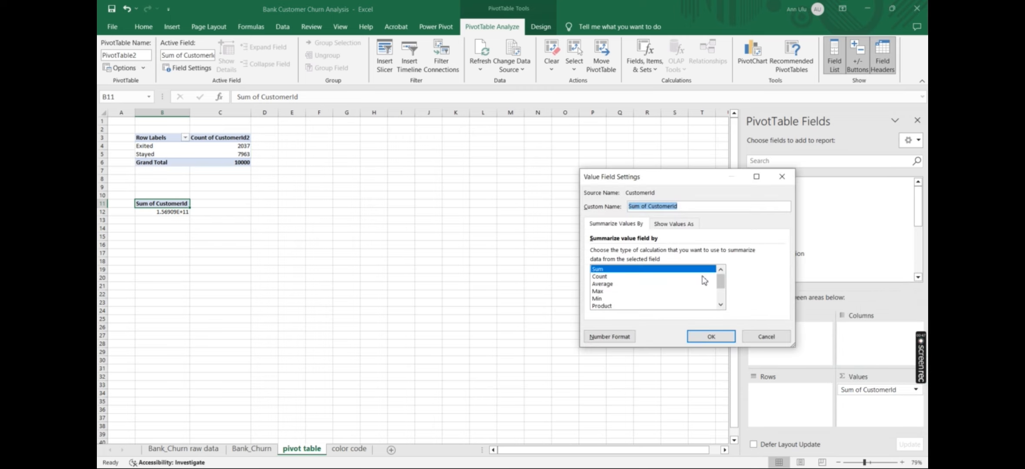
pyautogui.click(687, 276)
pyautogui.click(707, 334)
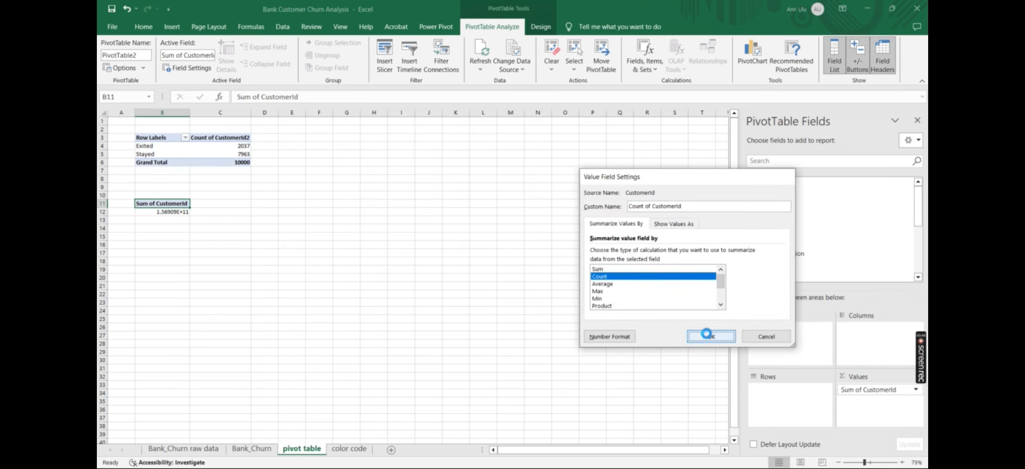
# Add Gender to the second PivotTable's rows, with Churn nested beneath it
pyautogui.scroll(-4, 806, 220)
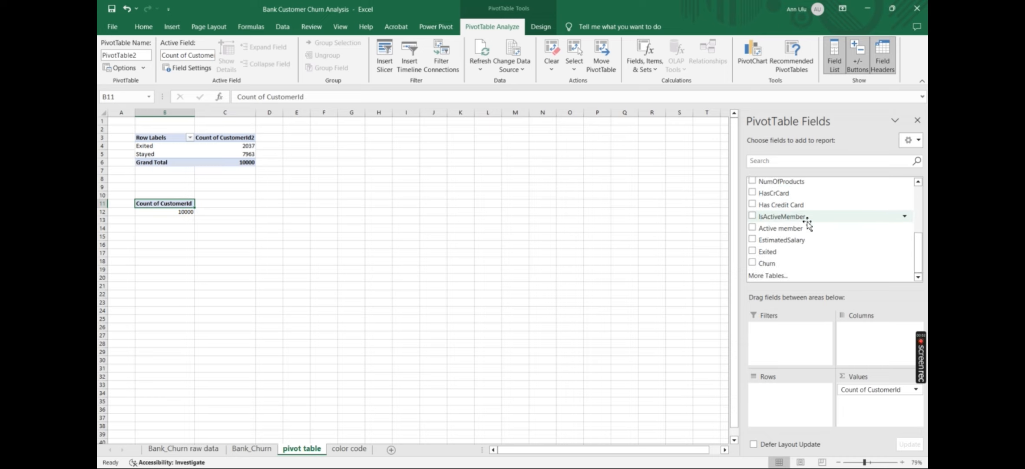
pyautogui.scroll(4, 807, 223)
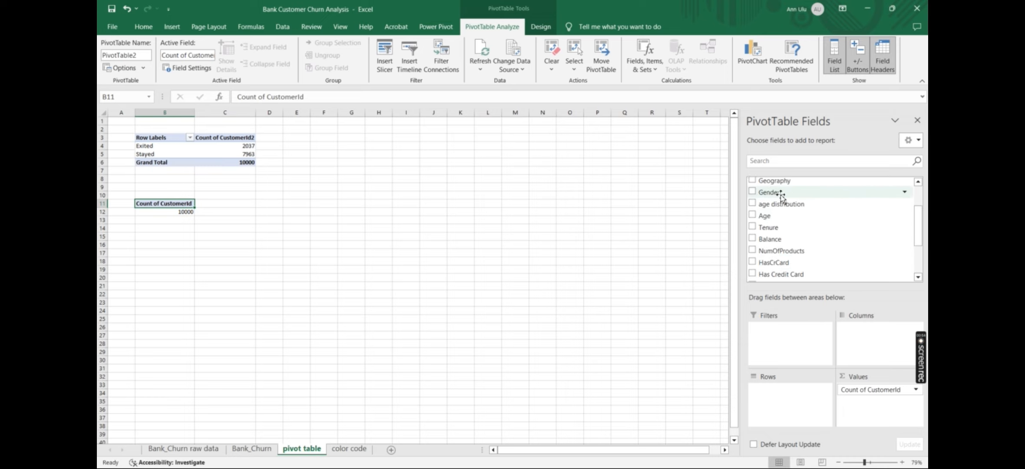
pyautogui.moveTo(777, 192); pyautogui.dragTo(782, 408)
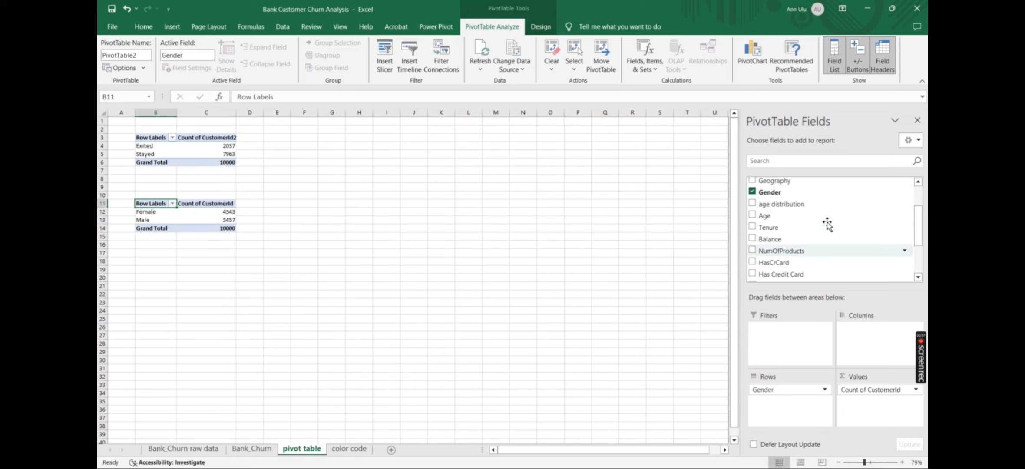
pyautogui.scroll(-3, 819, 260)
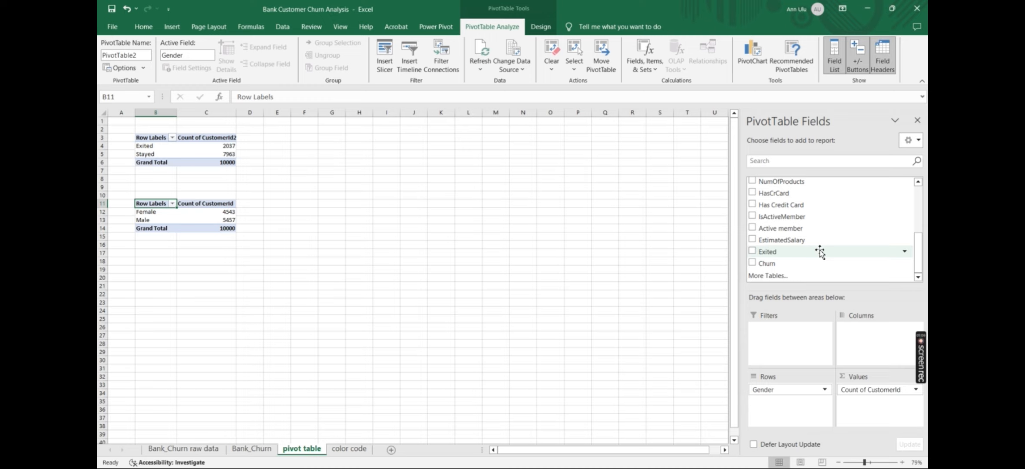
pyautogui.moveTo(781, 264); pyautogui.dragTo(779, 405)
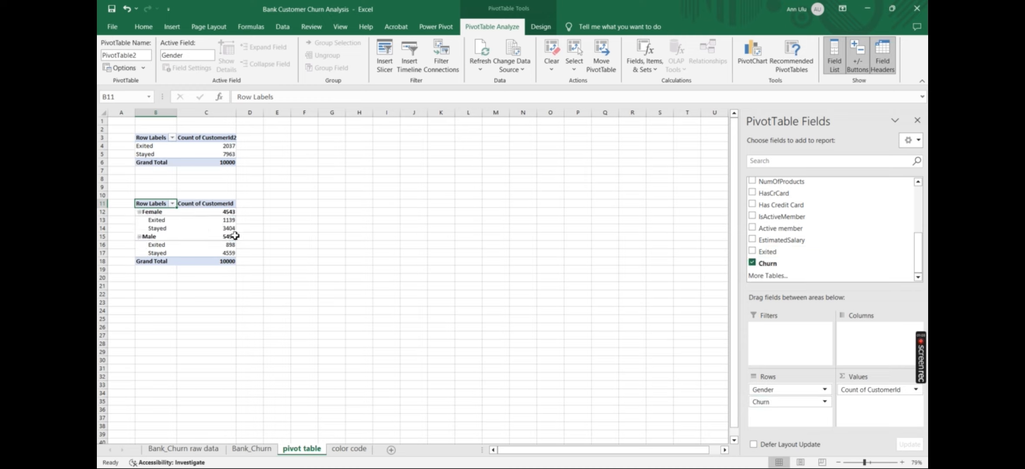
# Filter the Churn field in the gender PivotTable to show only Exited customers
pyautogui.click(877, 462)
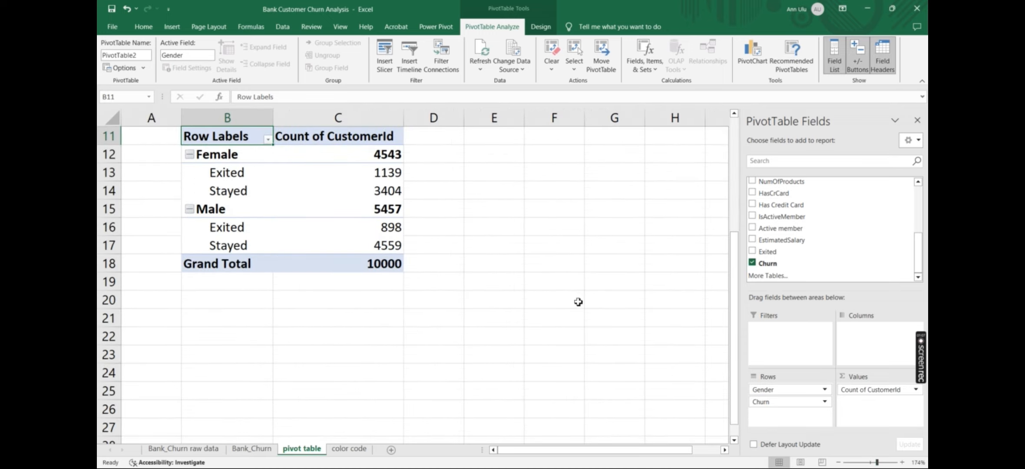
pyautogui.scroll(3, 578, 302)
pyautogui.scroll(-2, 217, 300)
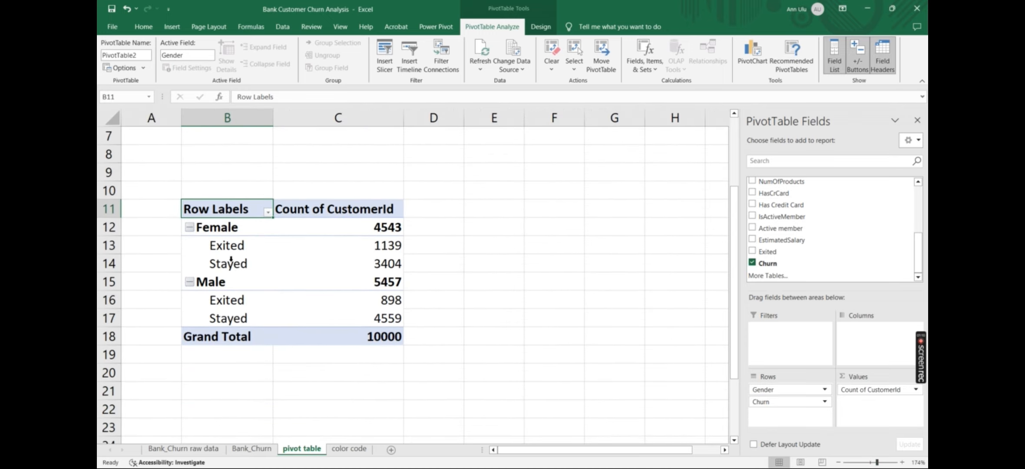
pyautogui.click(243, 251)
pyautogui.click(319, 154)
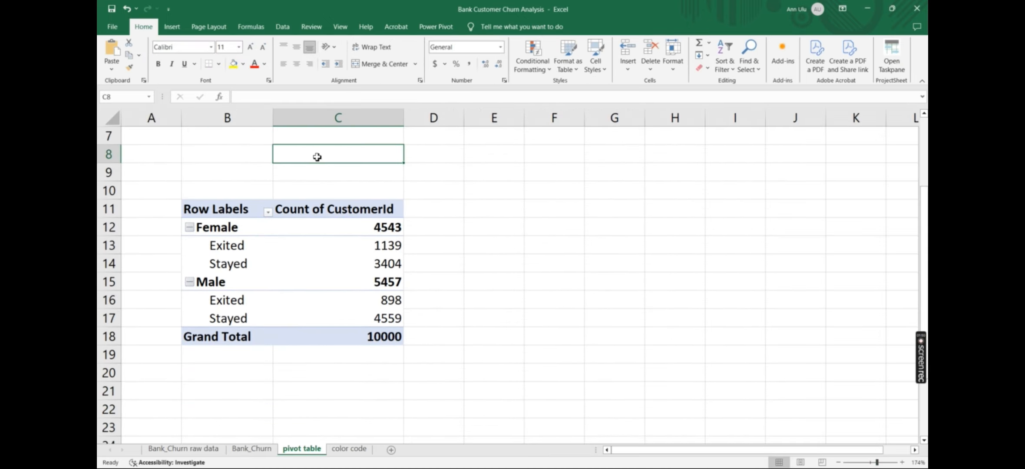
pyautogui.click(217, 248)
pyautogui.click(268, 212)
pyautogui.click(139, 367)
pyautogui.click(208, 428)
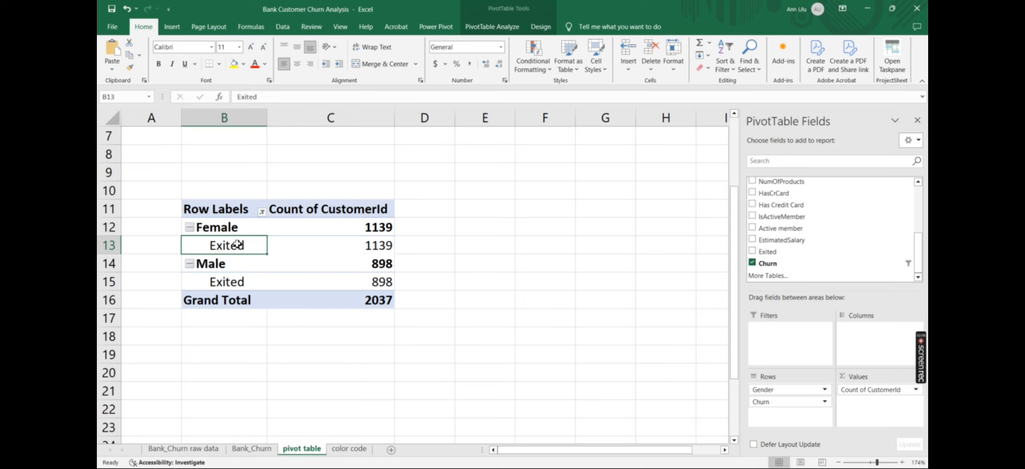
# Compare the gender PivotTable's grand total with the Exited count in the first PivotTable, then open the color code sheet
pyautogui.click(374, 298)
pyautogui.scroll(2, 374, 299)
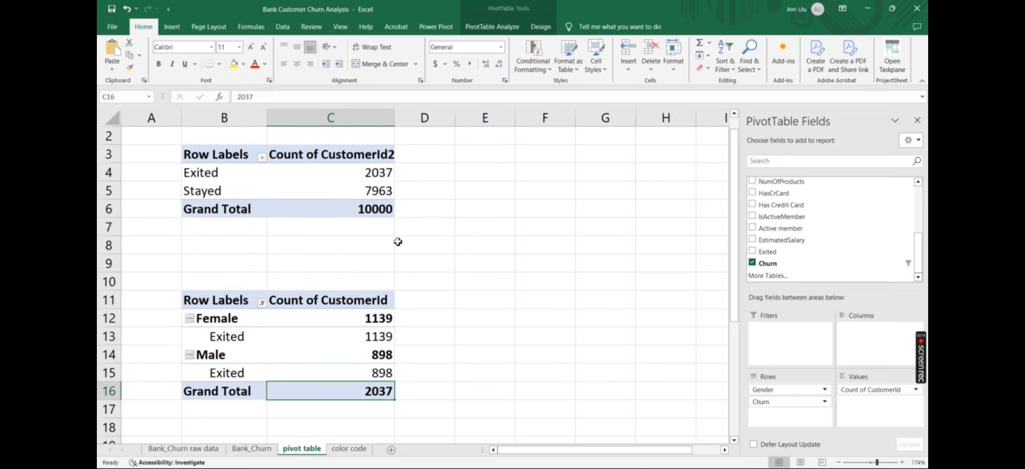
pyautogui.click(349, 172)
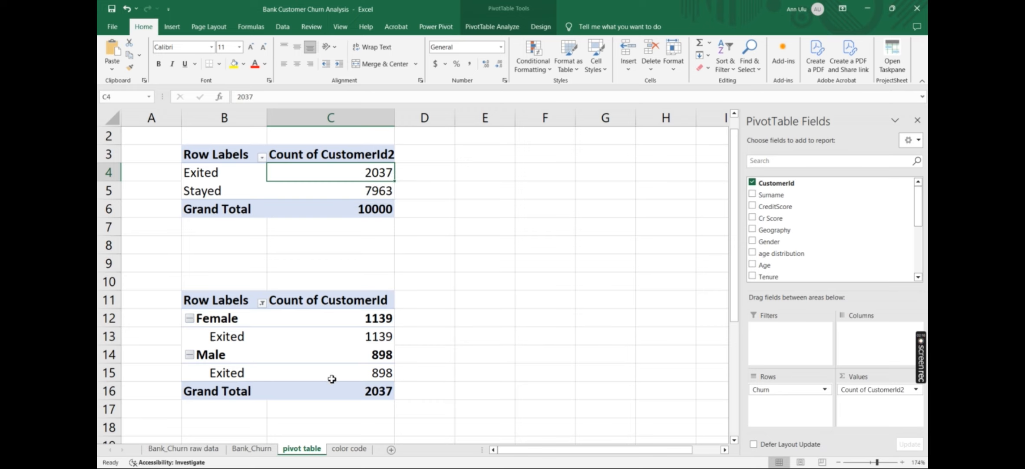
pyautogui.click(341, 450)
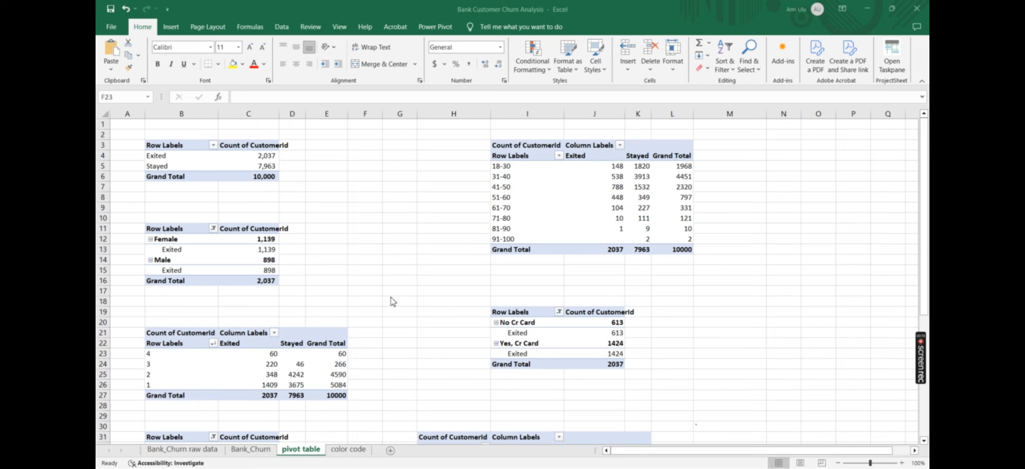
# Insert a new blank worksheet directly after the pivot table sheet
pyautogui.click(393, 300)
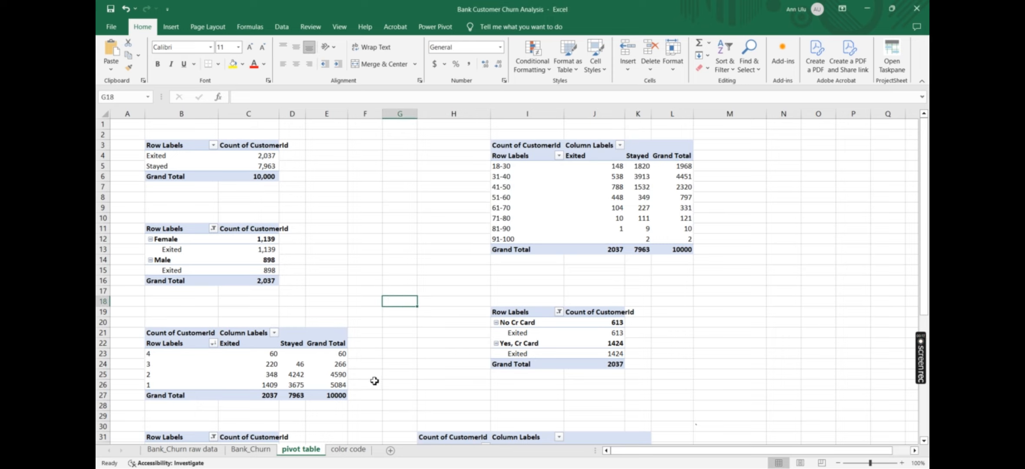
pyautogui.click(390, 451)
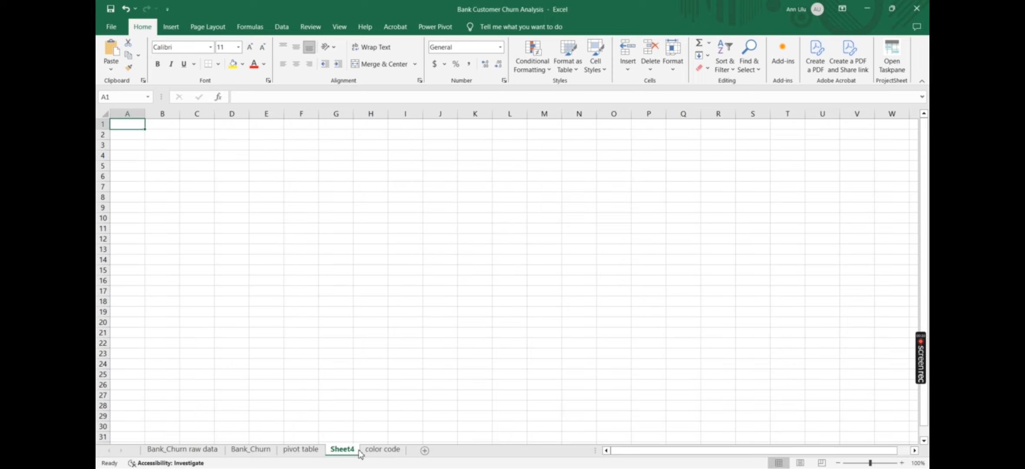
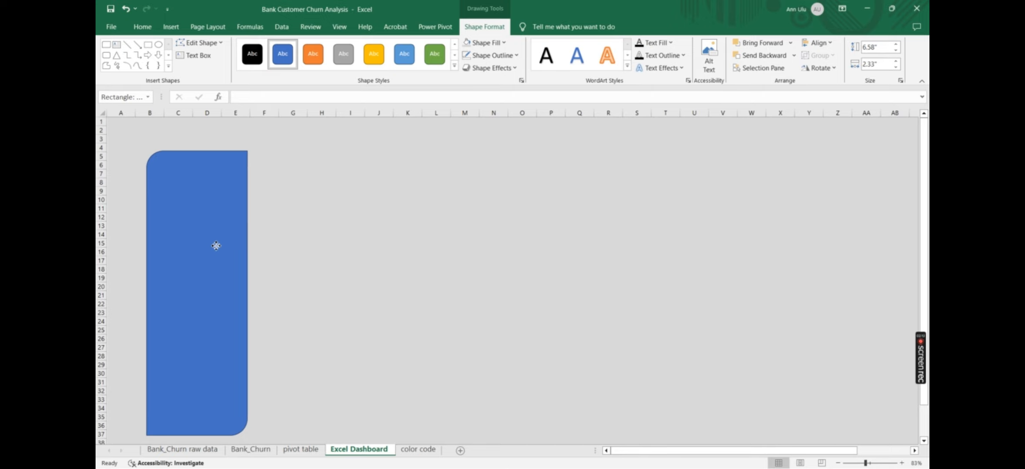
# Resize the blue rounded rectangle on the Excel Dashboard sheet to about 6.69" high and 2.21" wide
pyautogui.moveTo(198, 435); pyautogui.dragTo(198, 440)
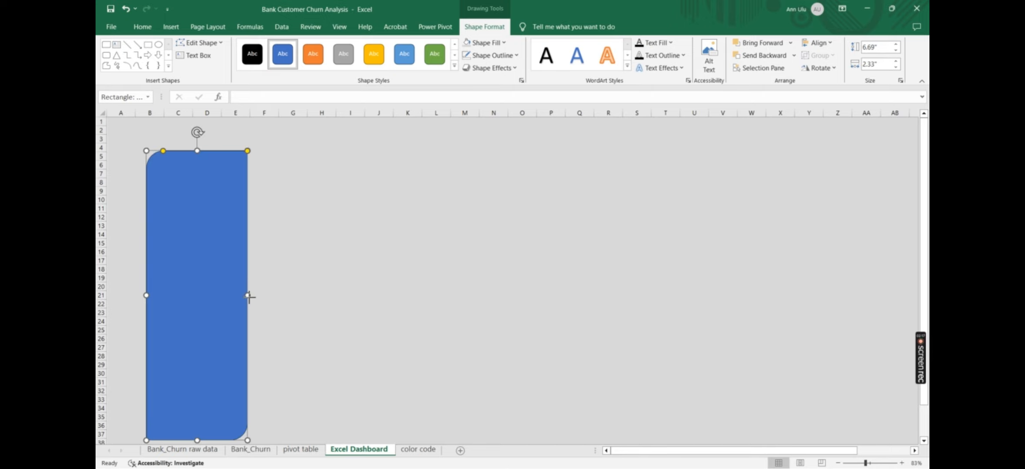
pyautogui.moveTo(249, 296); pyautogui.dragTo(242, 295)
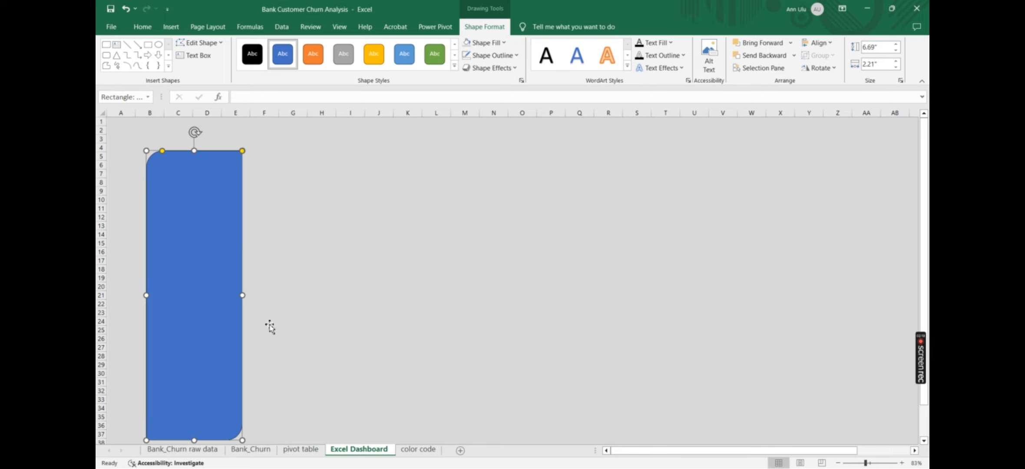
# Copy the dark green hex code #021C10 from its text box on the color code sheet
pyautogui.click(417, 449)
pyautogui.scroll(2, 450, 212)
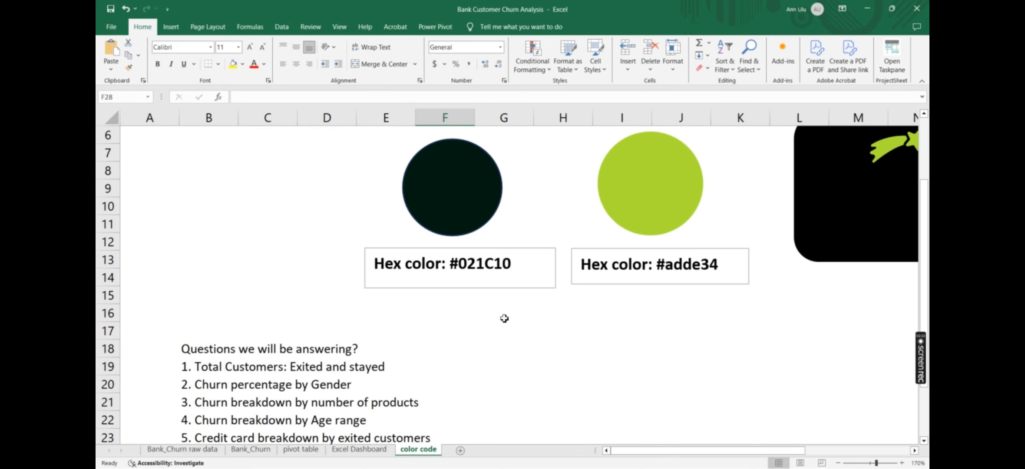
pyautogui.click(523, 258)
pyautogui.doubleClick(480, 264)
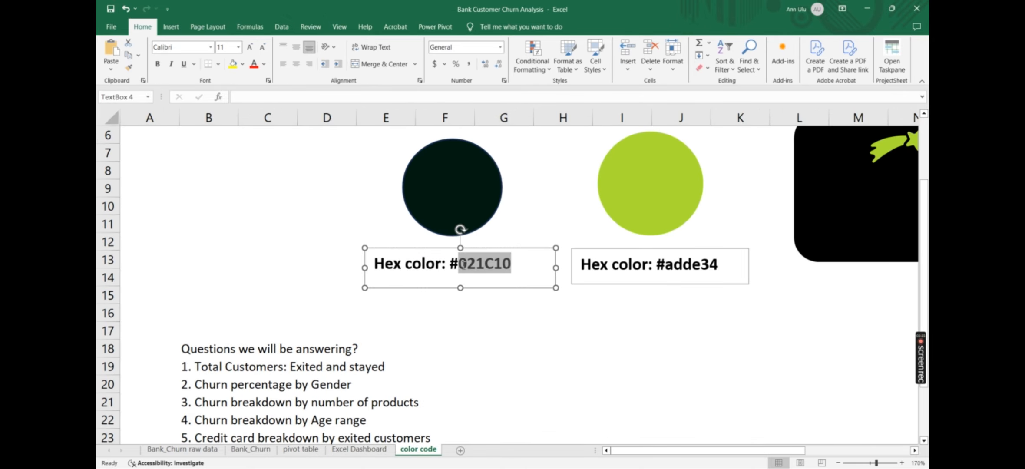
pyautogui.moveTo(457, 263); pyautogui.dragTo(451, 264)
pyautogui.hotkey('ctrl', 'c')
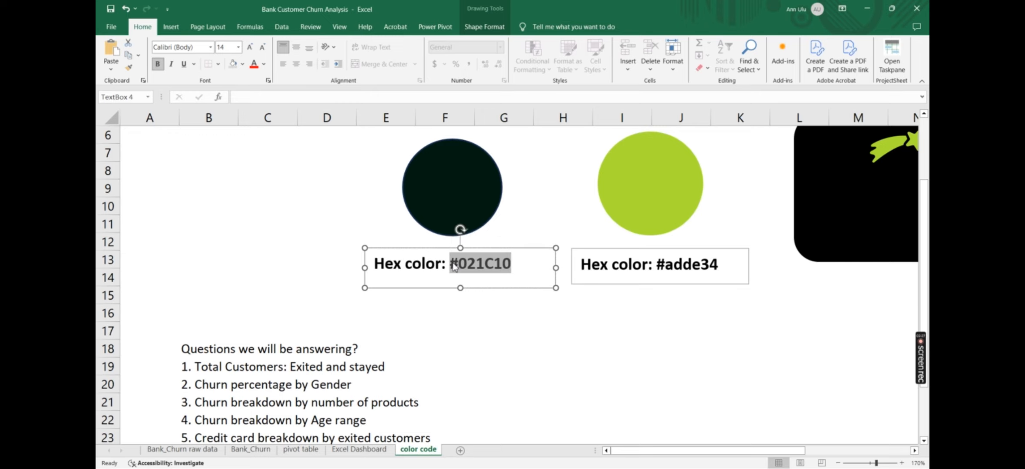
# Fill the blue rounded rectangle on the Excel Dashboard sheet with the copied hex color #021C10 and shift the shape slightly upward
pyautogui.click(355, 449)
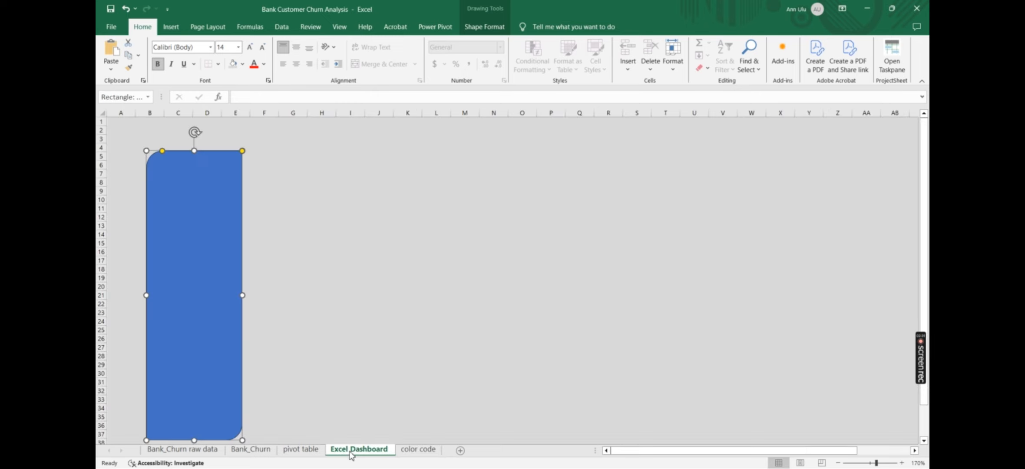
pyautogui.click(484, 26)
pyautogui.click(504, 43)
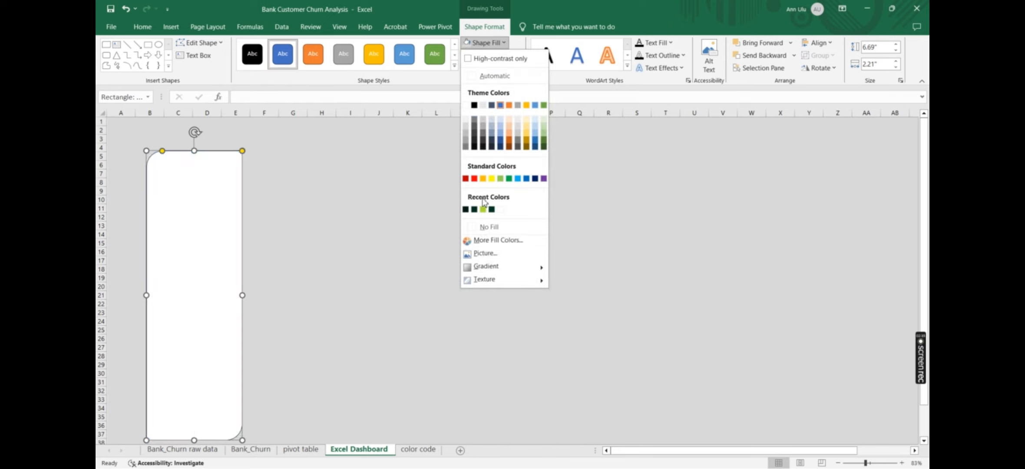
pyautogui.click(486, 246)
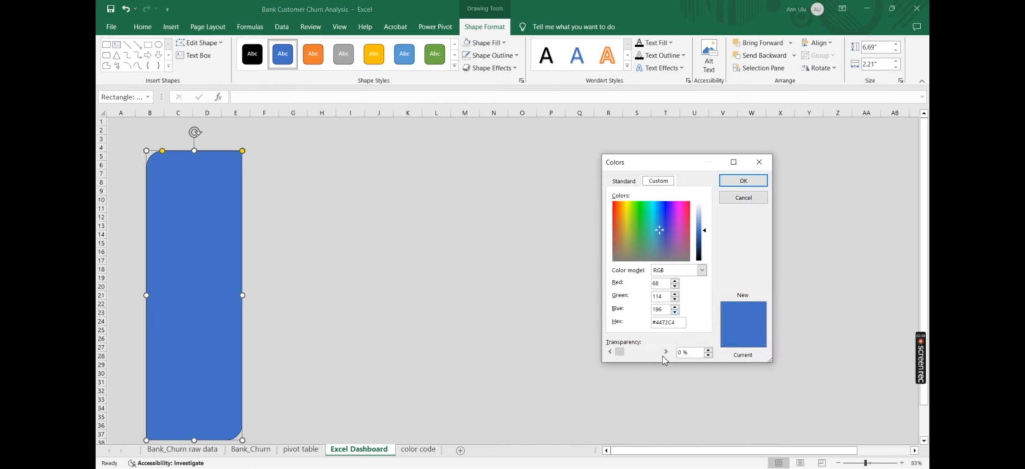
pyautogui.moveTo(678, 323); pyautogui.dragTo(646, 322)
pyautogui.hotkey('ctrl', 'v')
pyautogui.click(743, 180)
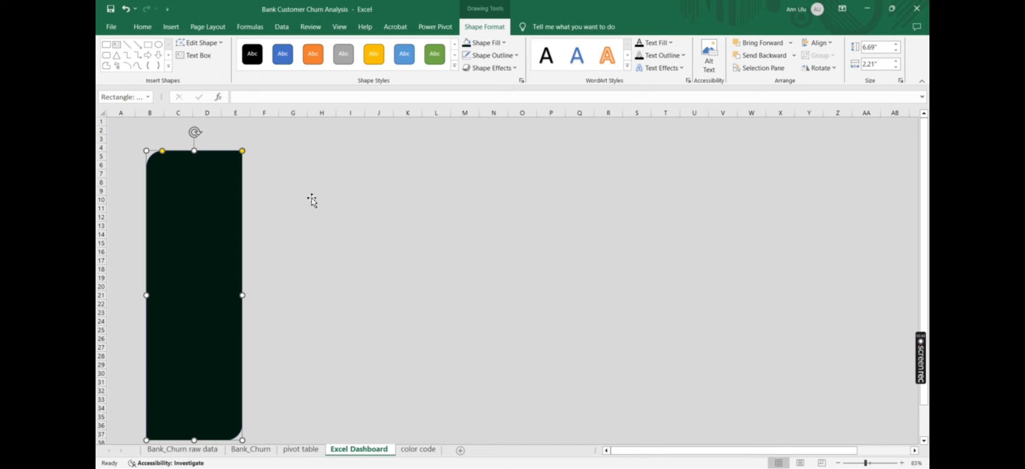
pyautogui.moveTo(221, 182); pyautogui.dragTo(219, 177)
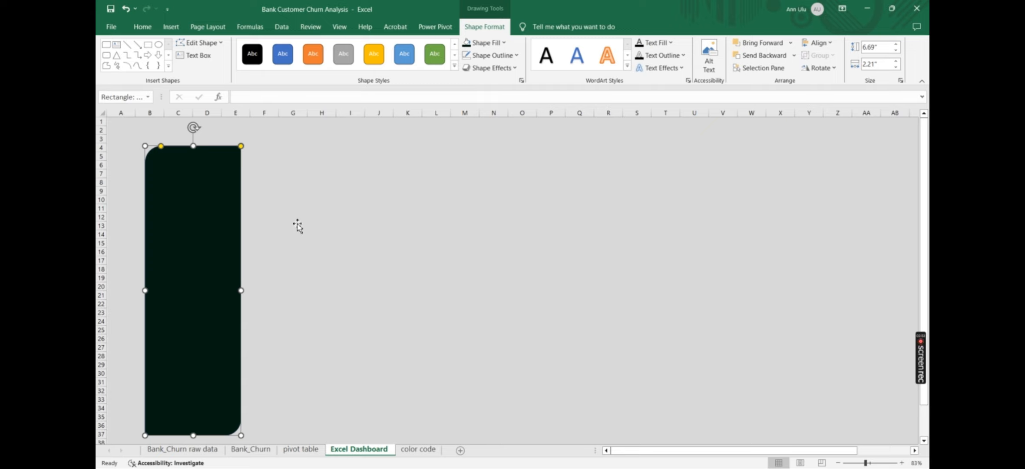
# Draw a rectangle about 6.69" high and 15.7" wide, starting at the dark green panel's upper right corner and extending to column AB
pyautogui.click(299, 164)
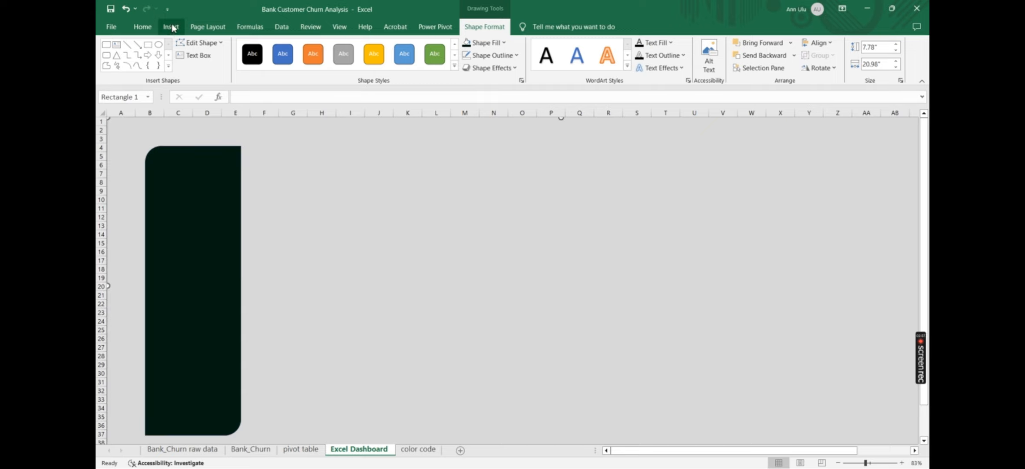
pyautogui.click(171, 27)
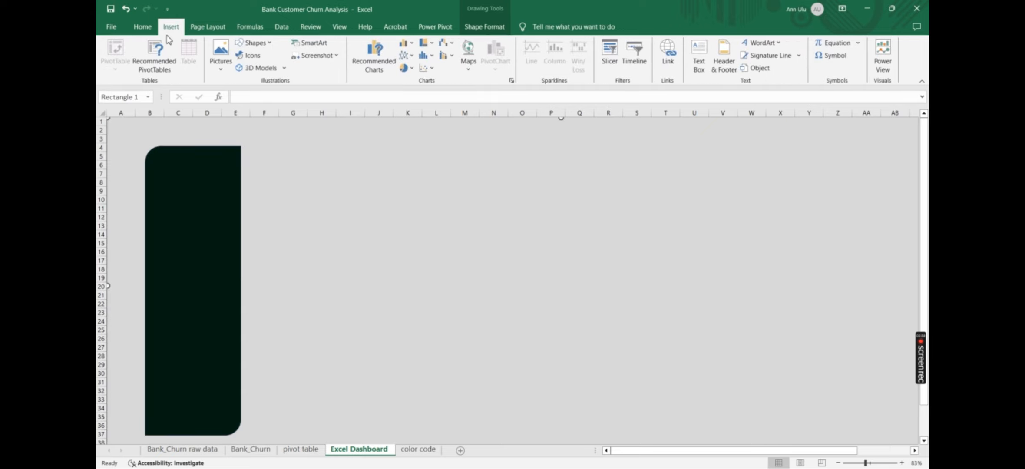
pyautogui.click(269, 43)
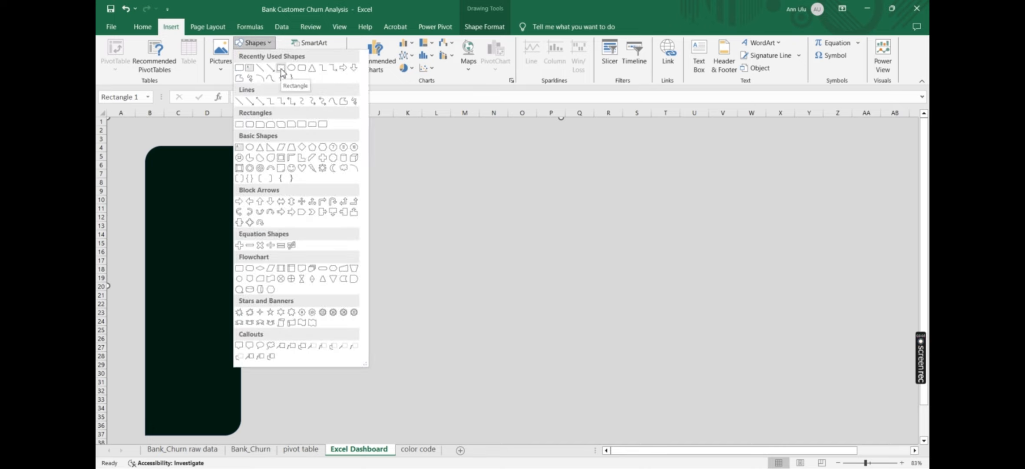
pyautogui.click(282, 68)
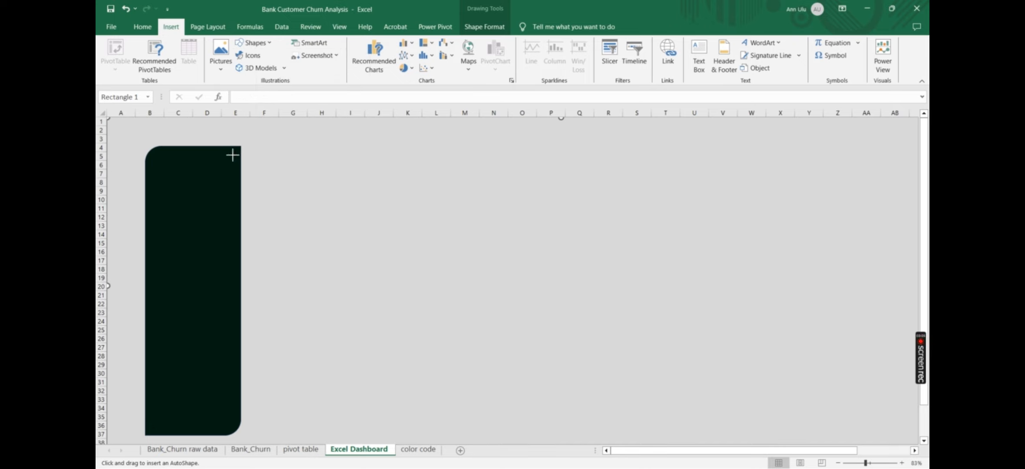
pyautogui.moveTo(232, 155); pyautogui.dragTo(908, 384)
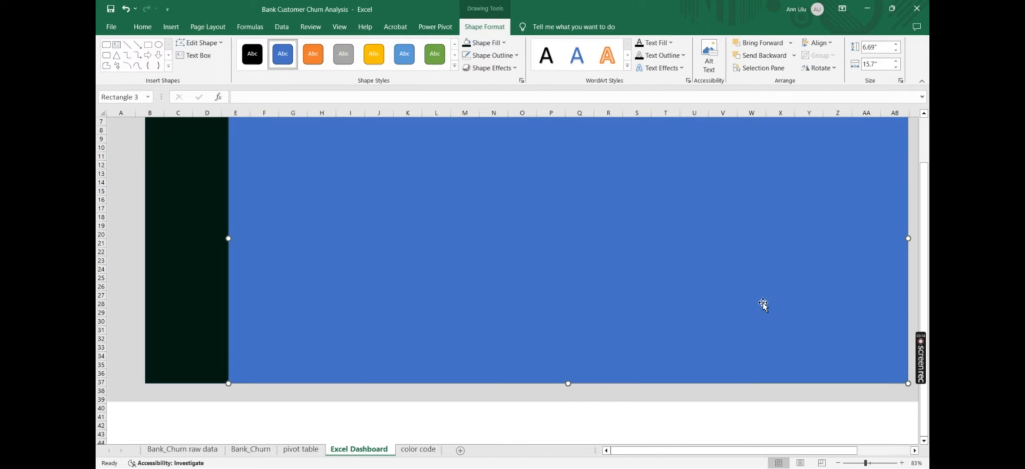
pyautogui.scroll(2, 781, 261)
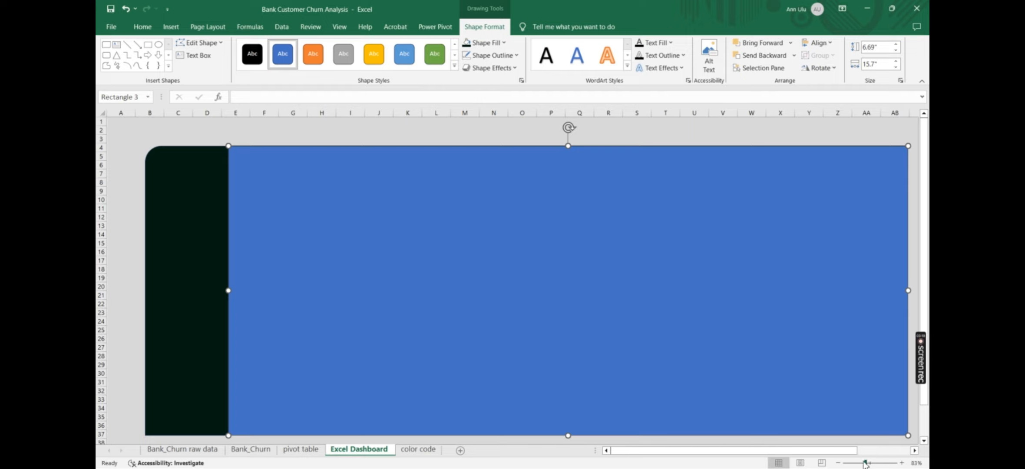
# Extend the lower edges of the dark green panel and the large blue rectangle to row 38, making both about 6.75" high
pyautogui.moveTo(865, 463); pyautogui.dragTo(864, 463)
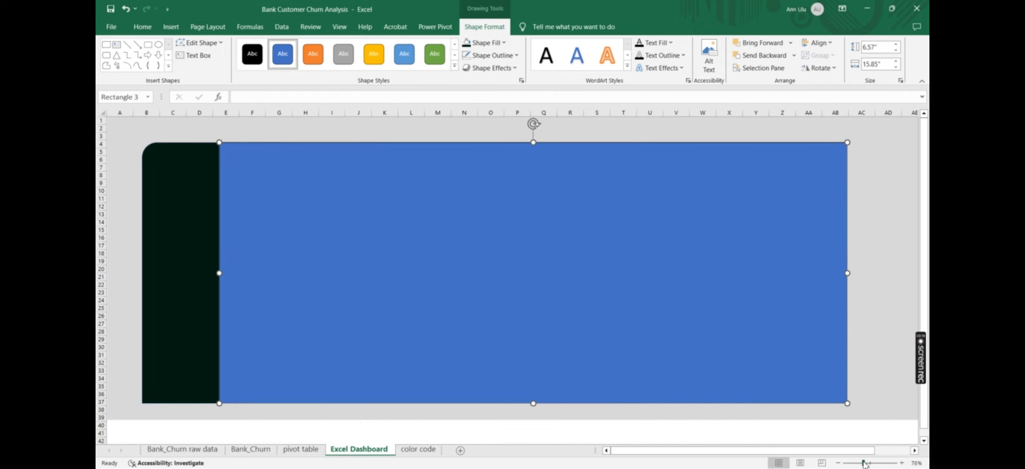
pyautogui.click(167, 203)
pyautogui.moveTo(186, 404); pyautogui.dragTo(186, 410)
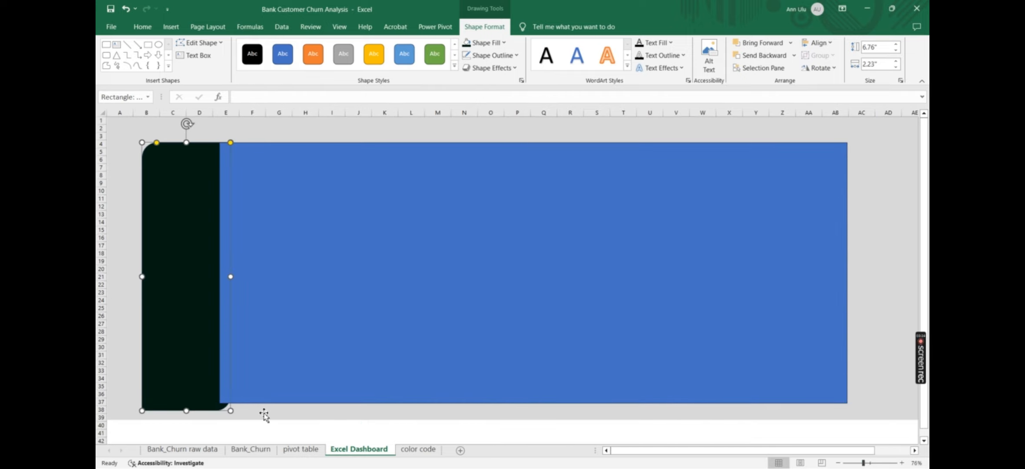
pyautogui.click(264, 415)
pyautogui.moveTo(527, 421); pyautogui.dragTo(526, 437)
pyautogui.click(510, 324)
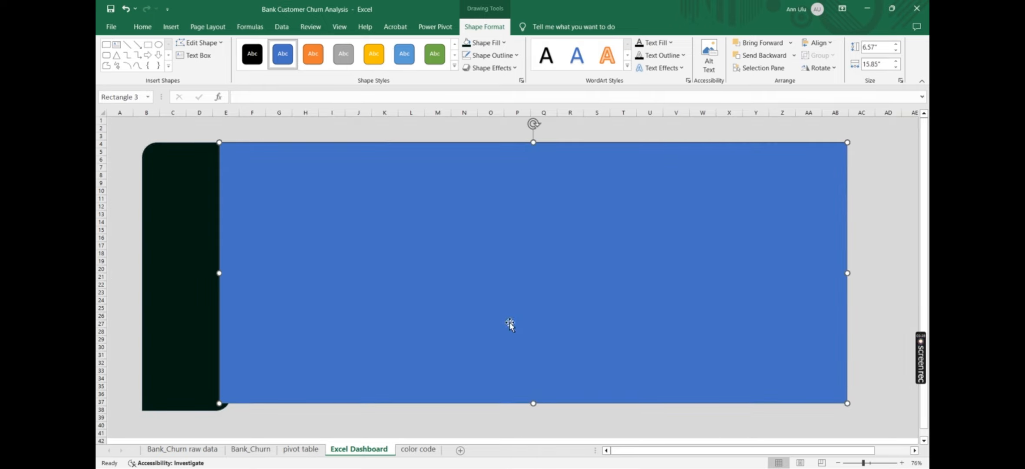
pyautogui.moveTo(534, 404); pyautogui.dragTo(533, 410)
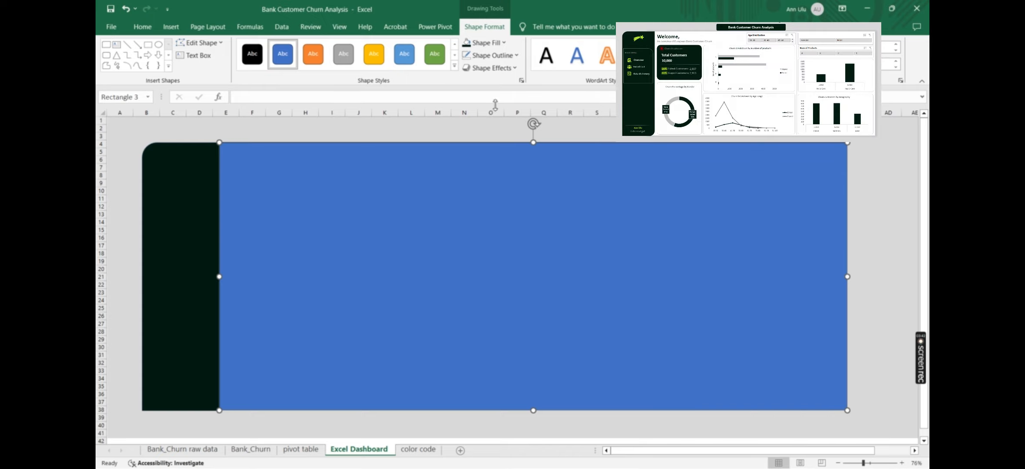
# Fill the large blue rectangle with white and remove its outline
pyautogui.click(504, 43)
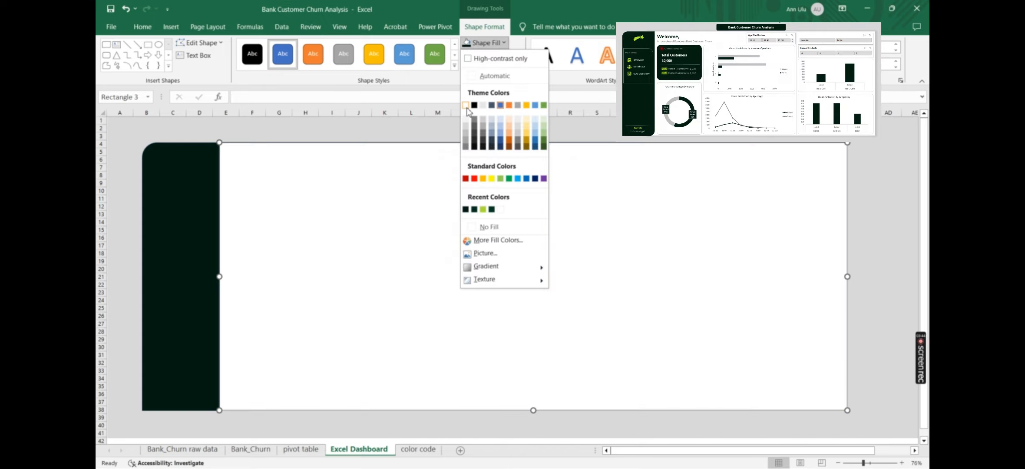
pyautogui.click(466, 108)
pyautogui.click(516, 56)
pyautogui.click(481, 238)
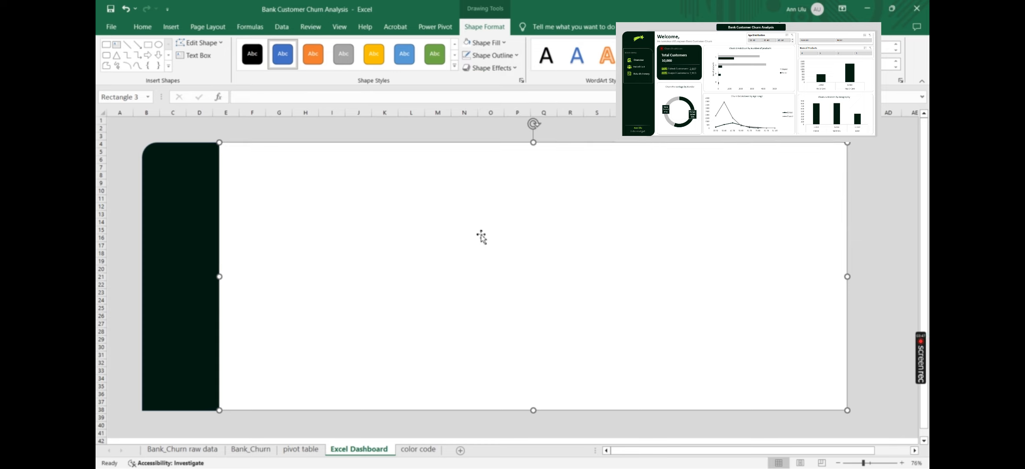
# Send the large white rectangle backward behind the dark green panel and shift it slightly to the right
pyautogui.rightClick(382, 259)
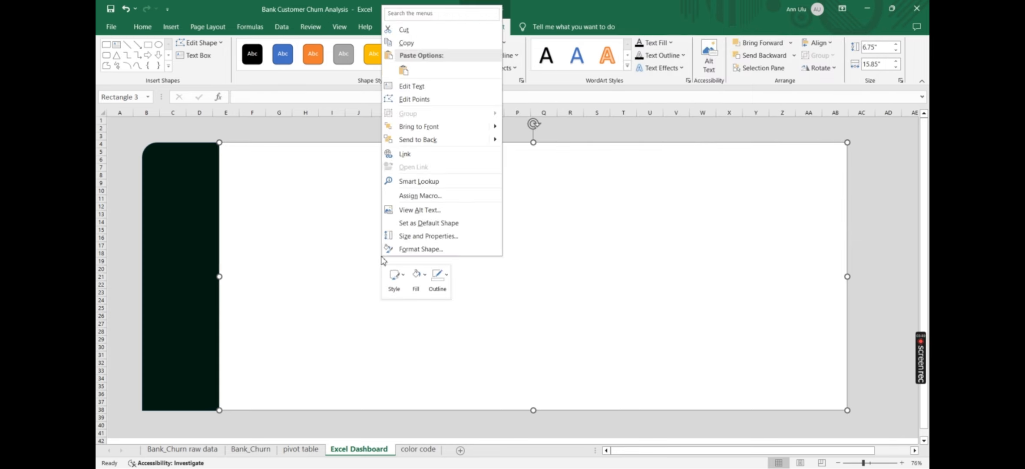
pyautogui.moveTo(482, 137)
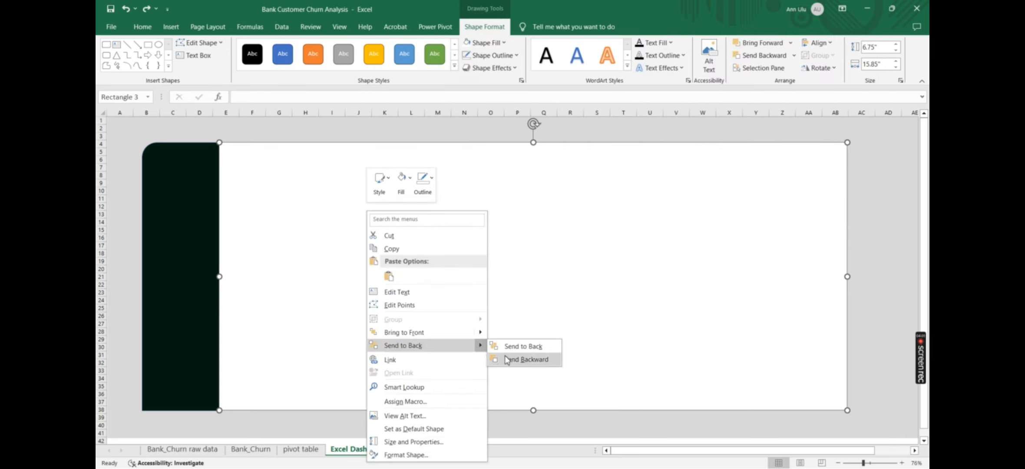
pyautogui.click(507, 360)
pyautogui.click(431, 126)
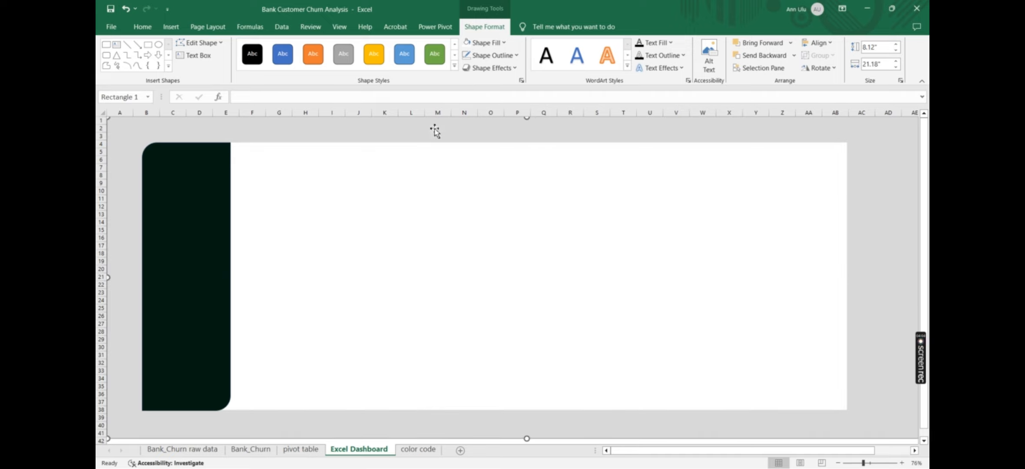
pyautogui.moveTo(380, 212); pyautogui.dragTo(384, 212)
pyautogui.click(464, 126)
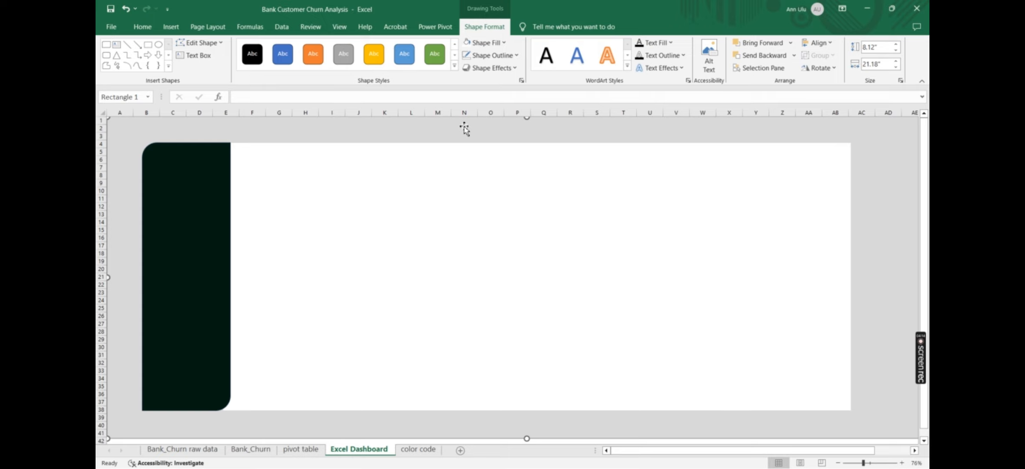
# Draw a rounded rectangle about 2.35" high and 2.9" wide beside the panel, and fill it with the recent dark green color
pyautogui.click(106, 55)
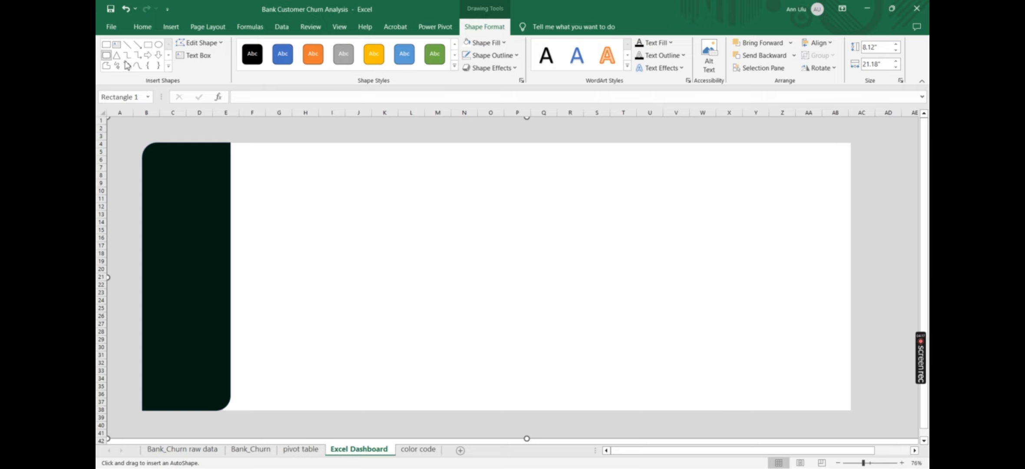
pyautogui.moveTo(252, 169)
pyautogui.mouseDown()
pyautogui.moveTo(334, 245)
pyautogui.moveTo(367, 262)
pyautogui.mouseUp()
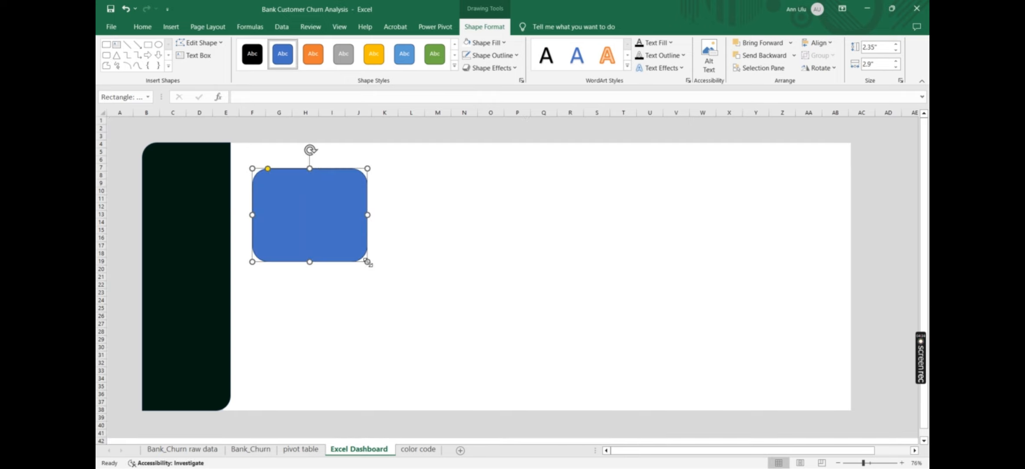
pyautogui.click(504, 42)
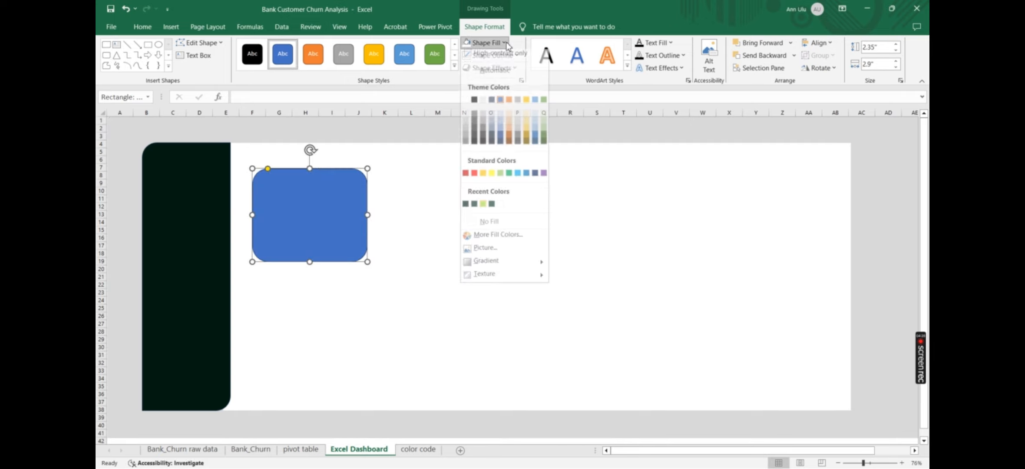
pyautogui.click(466, 210)
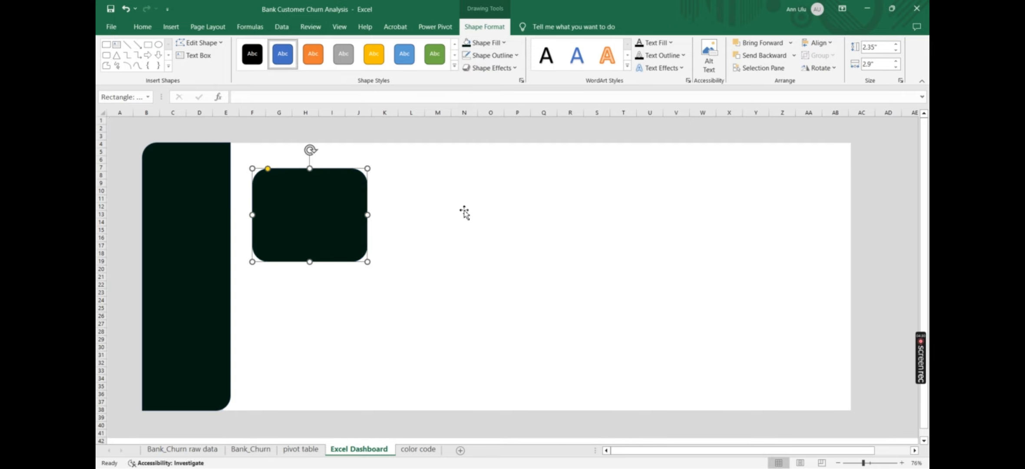
pyautogui.moveTo(346, 172); pyautogui.dragTo(342, 173)
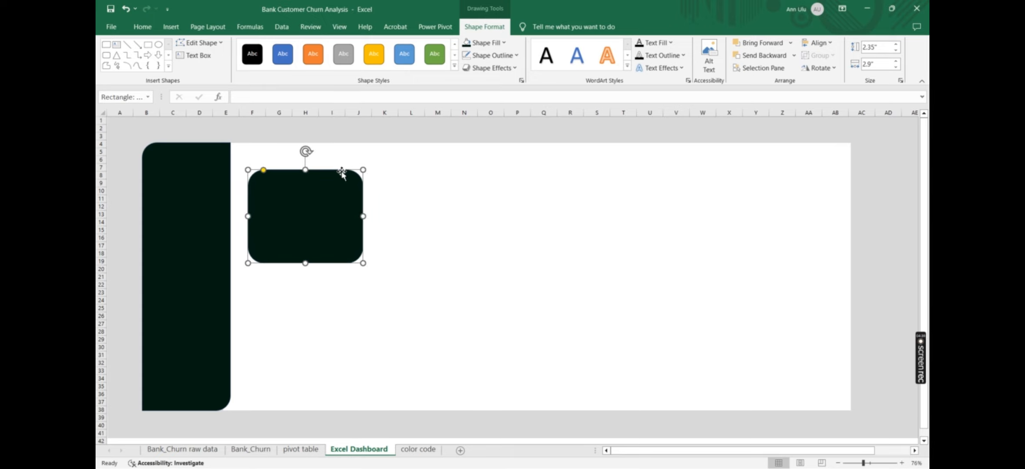
# Draw a rounded rectangle about 3.36" high and 2.94" wide below the dark green card, and shift both cards left toward the panel
pyautogui.click(106, 54)
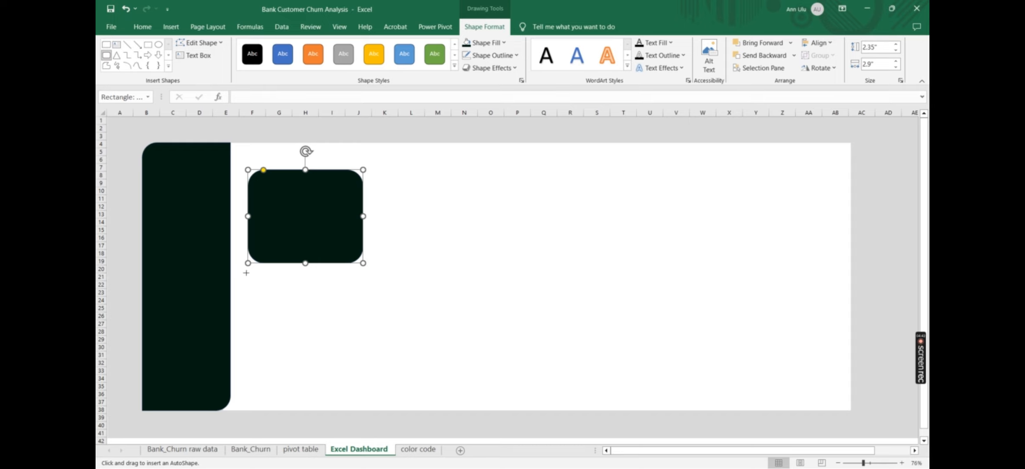
pyautogui.moveTo(246, 273); pyautogui.dragTo(363, 404)
pyautogui.click(318, 186)
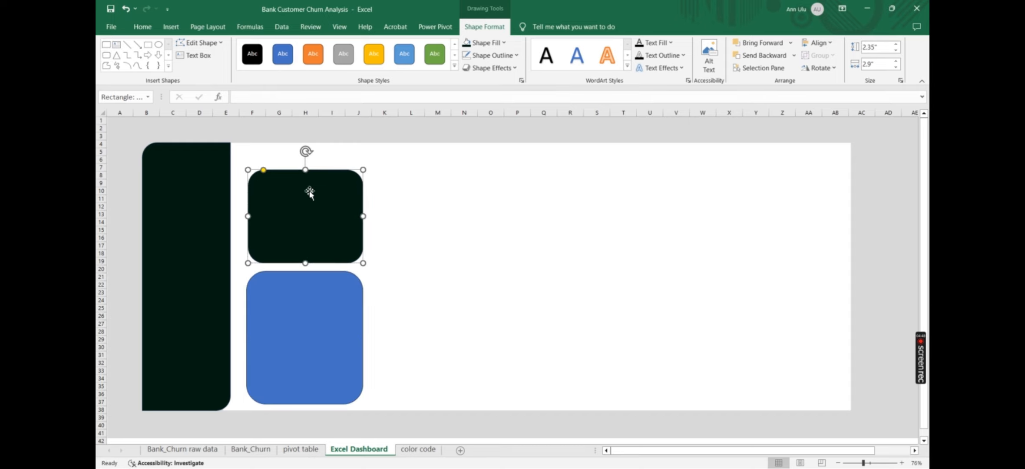
pyautogui.moveTo(310, 193); pyautogui.dragTo(300, 192)
pyautogui.moveTo(321, 317); pyautogui.dragTo(313, 313)
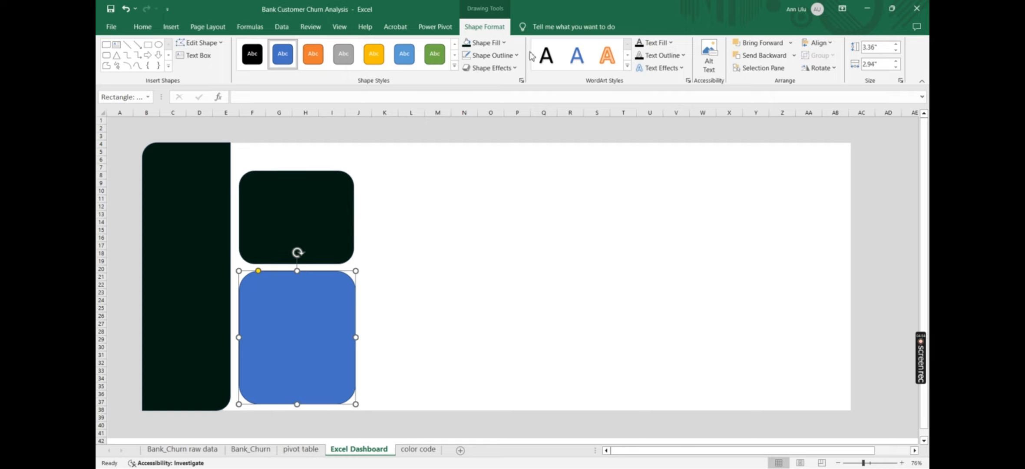
# Remove the fill of the lower blue rounded rectangle and give it a dark gray outline
pyautogui.click(511, 45)
pyautogui.click(498, 226)
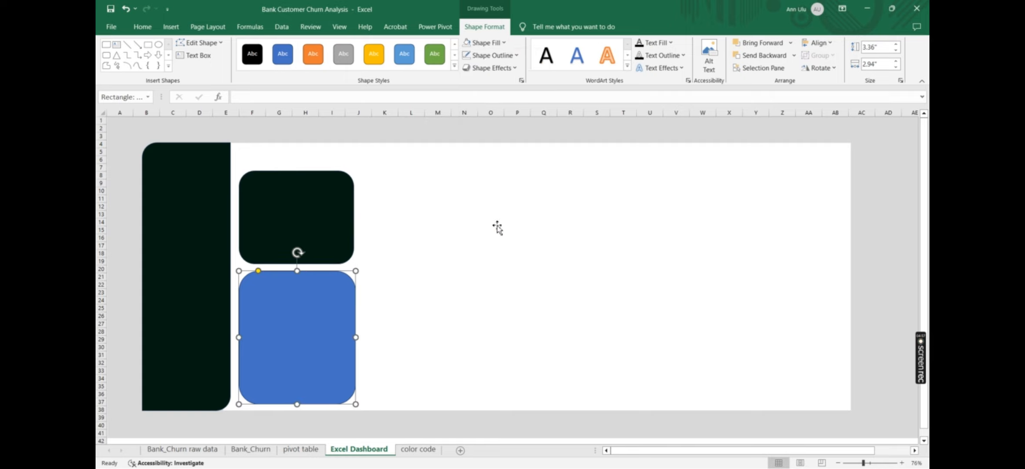
pyautogui.click(520, 59)
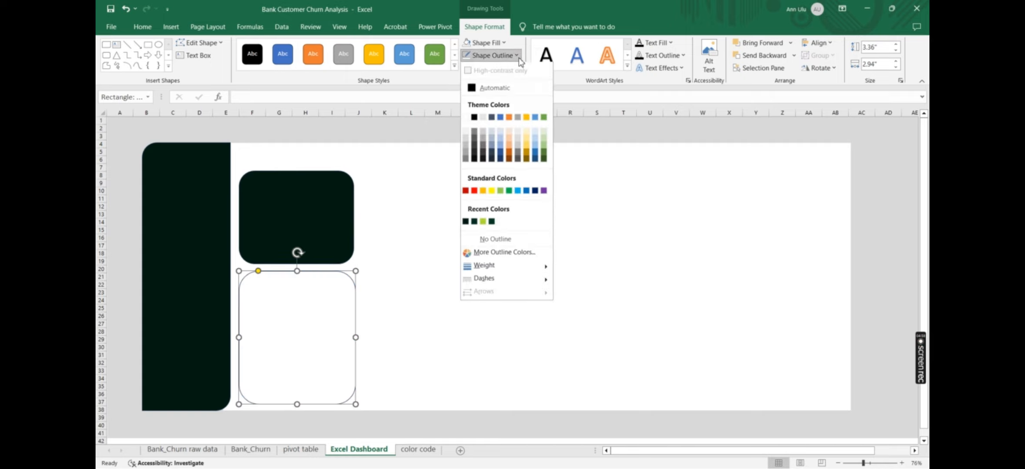
pyautogui.click(475, 149)
pyautogui.click(400, 321)
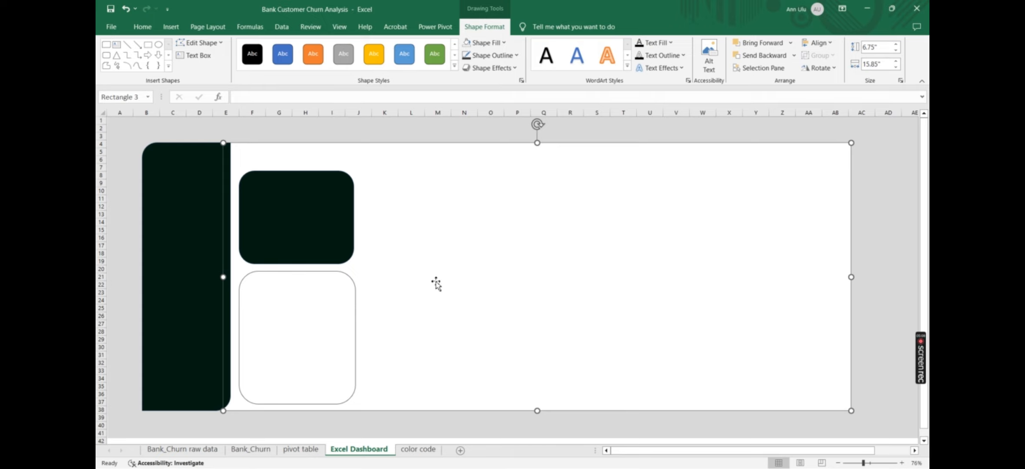
pyautogui.click(495, 135)
pyautogui.click(357, 298)
pyautogui.click(337, 421)
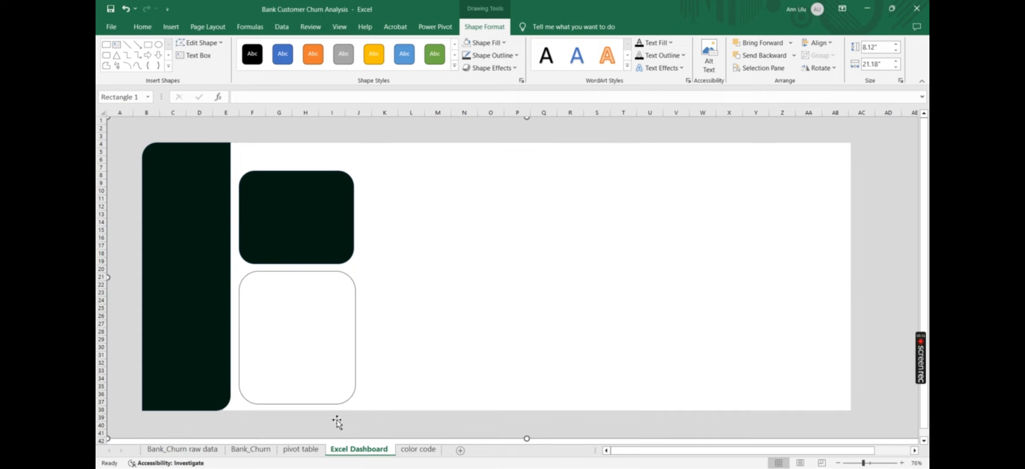
pyautogui.click(354, 395)
pyautogui.click(450, 138)
# Duplicate the outlined rounded rectangle into two copies stacked to its right, with the lower one widened to about 6.49"
pyautogui.click(355, 315)
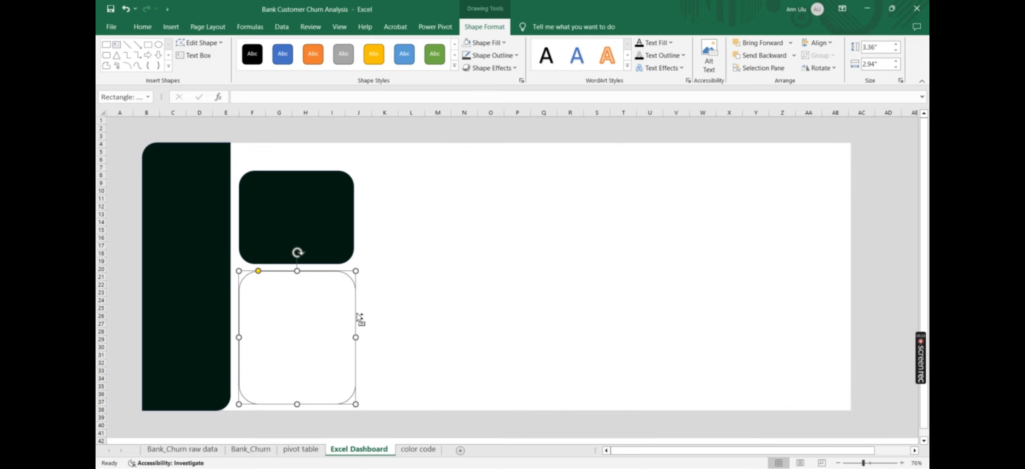
pyautogui.hotkey('ctrl', 'd')
pyautogui.moveTo(365, 321); pyautogui.dragTo(480, 334)
pyautogui.moveTo(483, 379); pyautogui.dragTo(622, 378)
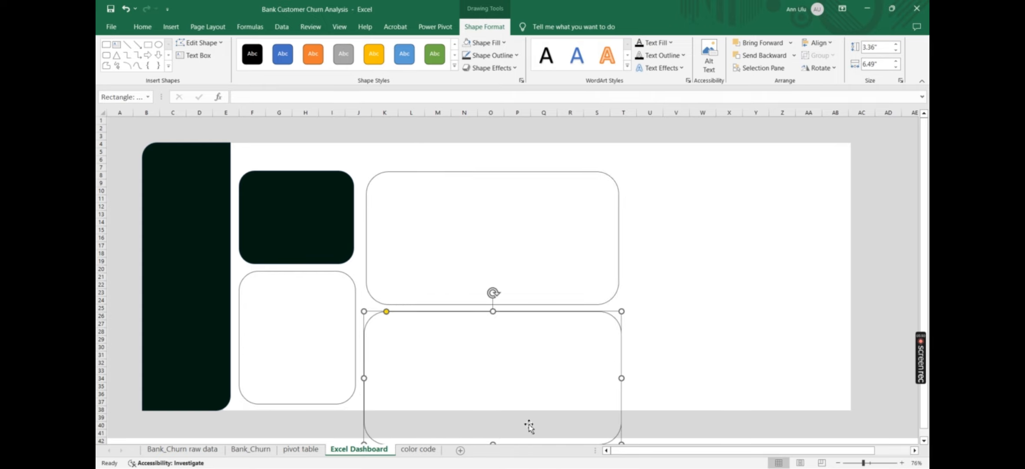
# Shorten the lower wide card to about 2.34" high so it ends inside the white panel, and the upper wide card to about 3.08"
pyautogui.moveTo(494, 443); pyautogui.dragTo(494, 389)
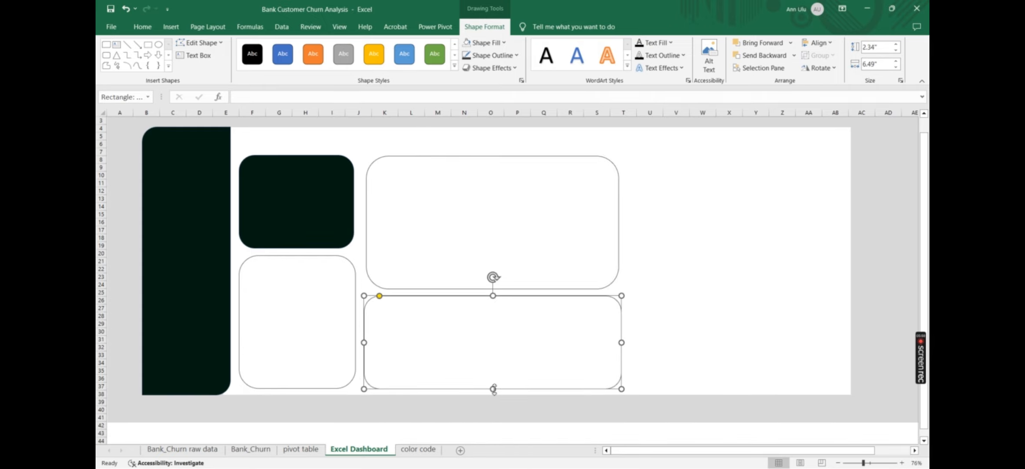
pyautogui.click(468, 198)
pyautogui.click(499, 157)
pyautogui.moveTo(491, 156); pyautogui.dragTo(492, 159)
pyautogui.moveTo(493, 288); pyautogui.dragTo(494, 281)
# Raise the top edge of the lower wide card to leave only a narrow gap beneath the upper card
pyautogui.click(495, 313)
pyautogui.click(648, 397)
pyautogui.click(553, 294)
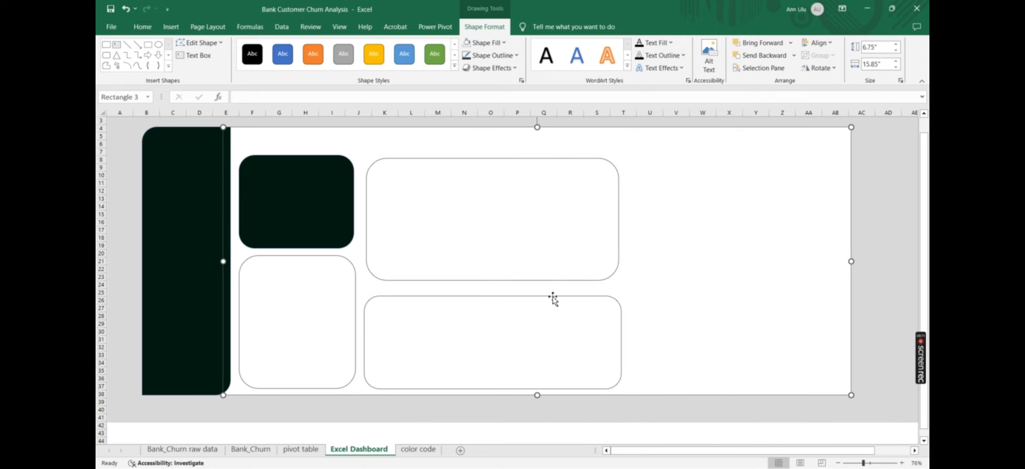
pyautogui.click(623, 427)
pyautogui.click(599, 299)
pyautogui.moveTo(493, 296); pyautogui.dragTo(493, 289)
# Draw a vertical line about 6.63" high just right of the wide cards and give it a gray outline
pyautogui.click(170, 27)
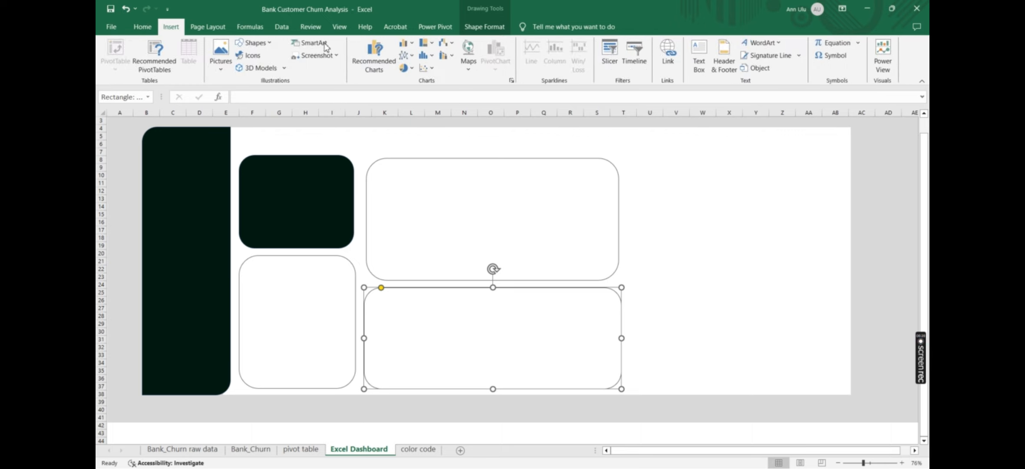
pyautogui.click(255, 42)
pyautogui.click(270, 79)
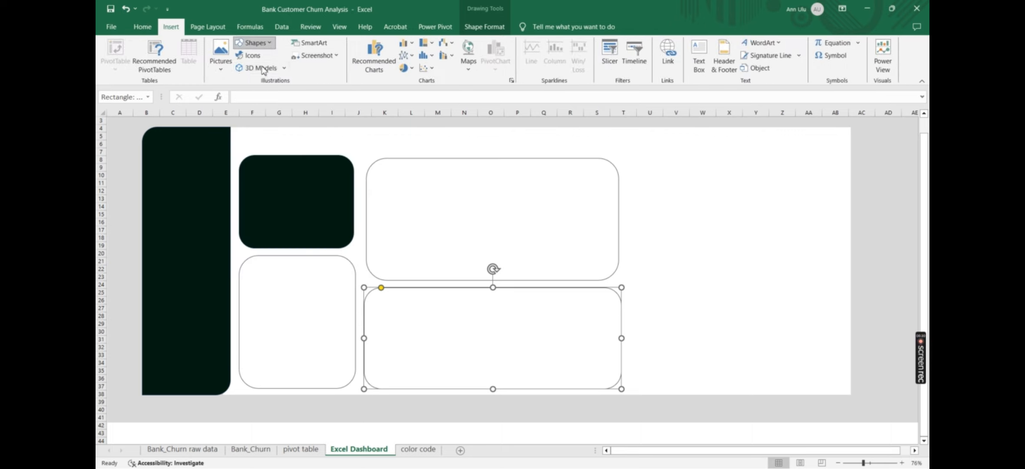
pyautogui.moveTo(633, 131)
pyautogui.mouseDown()
pyautogui.moveTo(602, 295)
pyautogui.moveTo(640, 366)
pyautogui.moveTo(631, 392)
pyautogui.mouseUp()
pyautogui.click(512, 56)
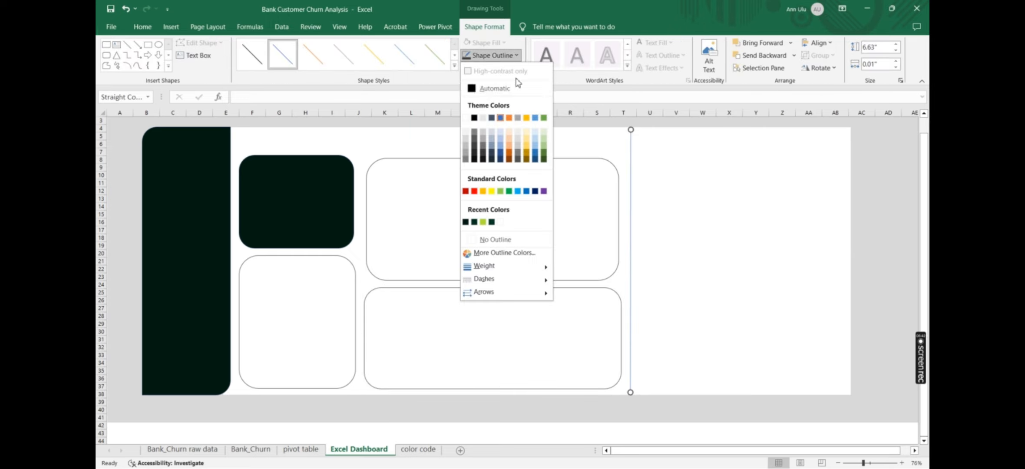
pyautogui.click(483, 147)
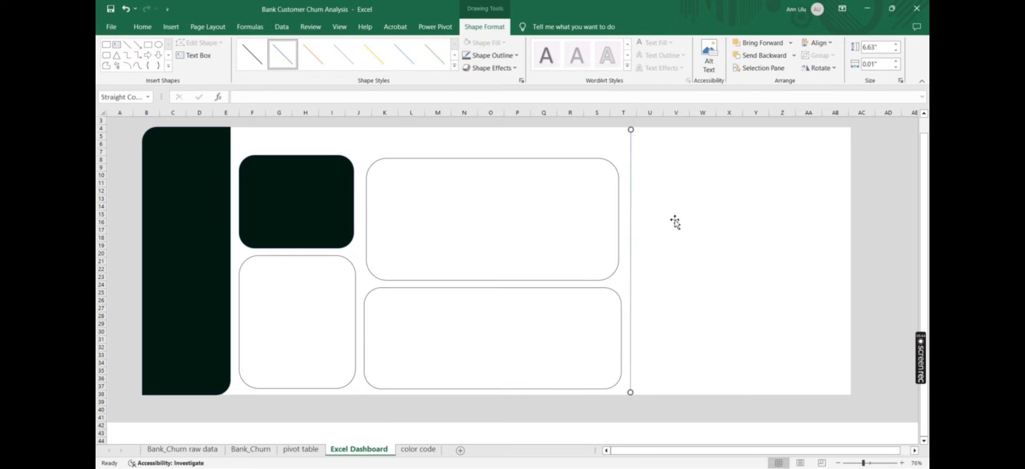
# Duplicate the upper wide card to the right of the vertical line and narrow the copy to about 5.2"
pyautogui.click(618, 244)
pyautogui.hotkey('ctrl', 'd')
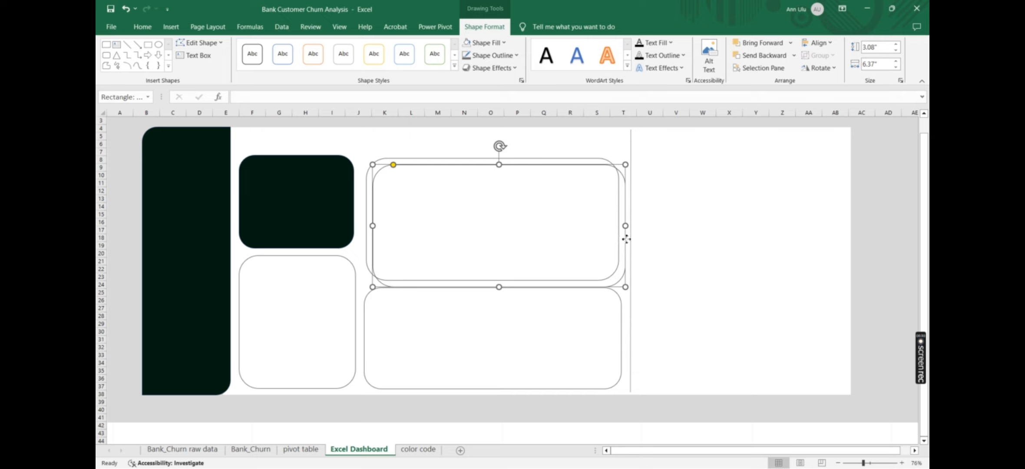
pyautogui.moveTo(625, 238); pyautogui.dragTo(844, 233)
pyautogui.moveTo(591, 219); pyautogui.dragTo(637, 219)
pyautogui.click(580, 433)
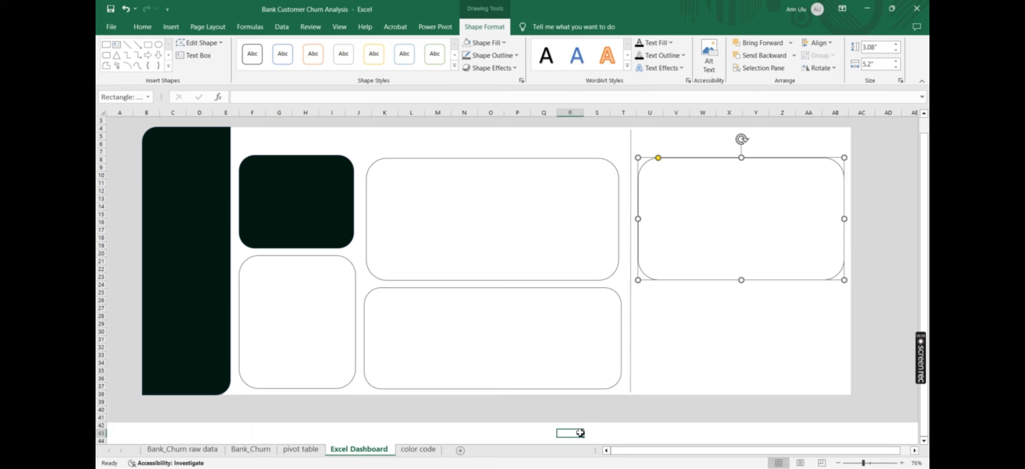
# Copy the card right of the vertical line directly below itself and shorten the copy to end inside the white panel
pyautogui.click(706, 159)
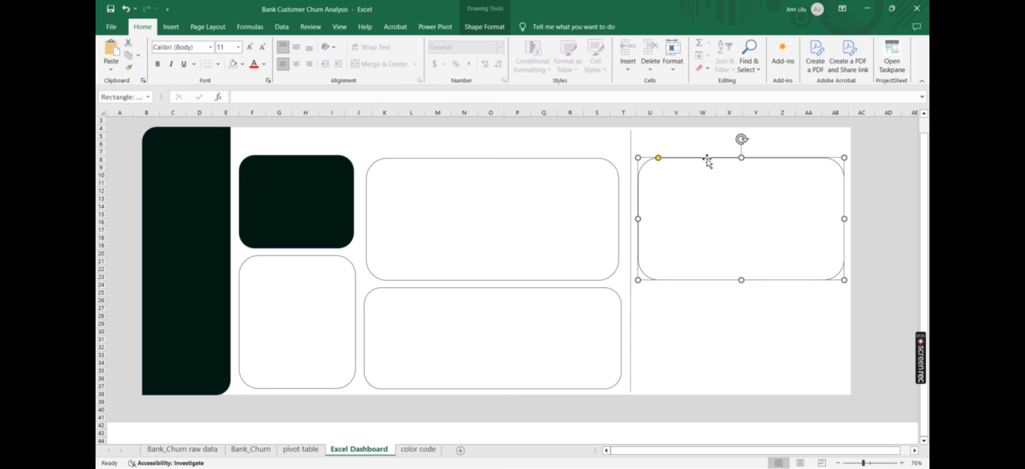
pyautogui.keyDown('ctrl'); pyautogui.moveTo(706, 159); pyautogui.dragTo(706, 289); pyautogui.keyUp('ctrl')
pyautogui.moveTo(741, 409); pyautogui.dragTo(740, 386)
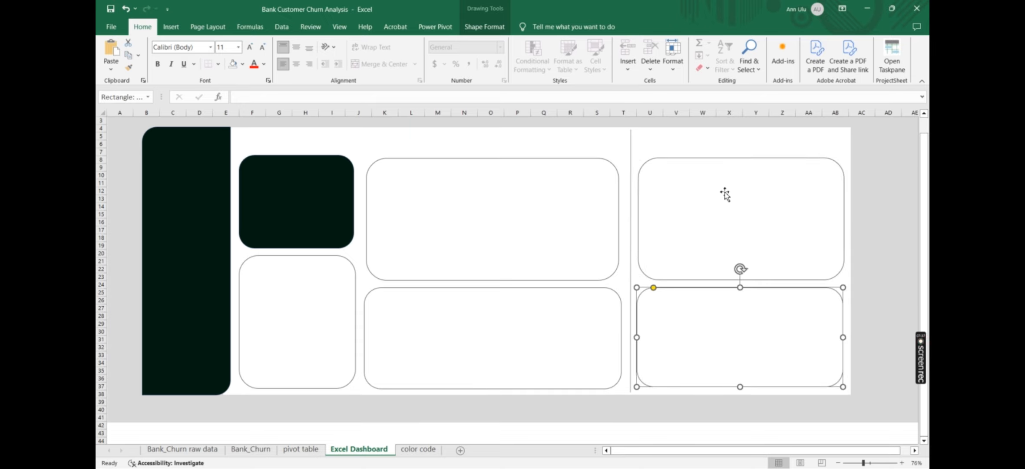
# Lower the top edge of the upper card right of the vertical line to leave free space above it
pyautogui.click(734, 163)
pyautogui.moveTo(740, 158); pyautogui.dragTo(739, 180)
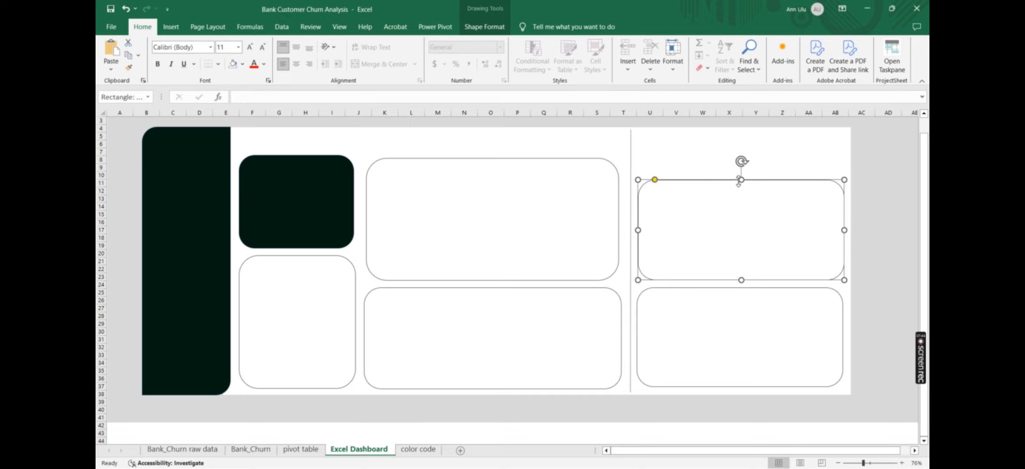
pyautogui.click(865, 176)
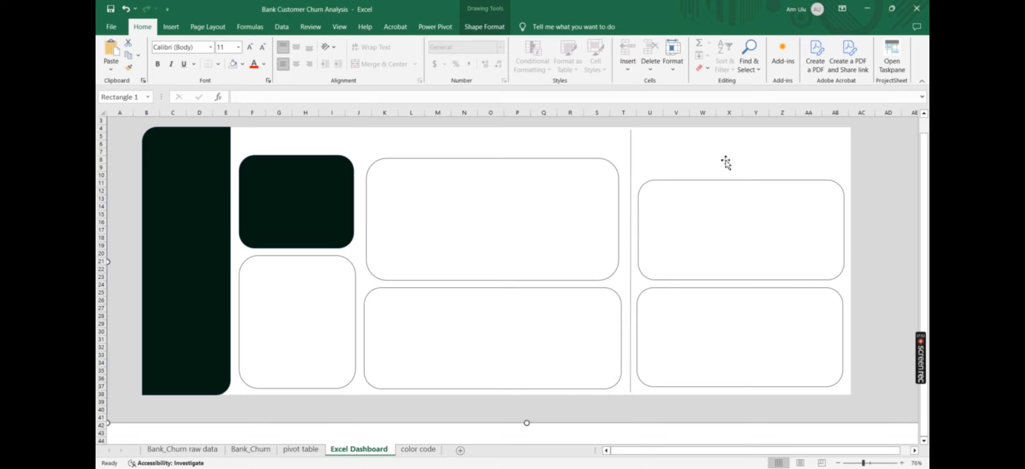
pyautogui.click(808, 426)
pyautogui.click(763, 180)
pyautogui.click(730, 433)
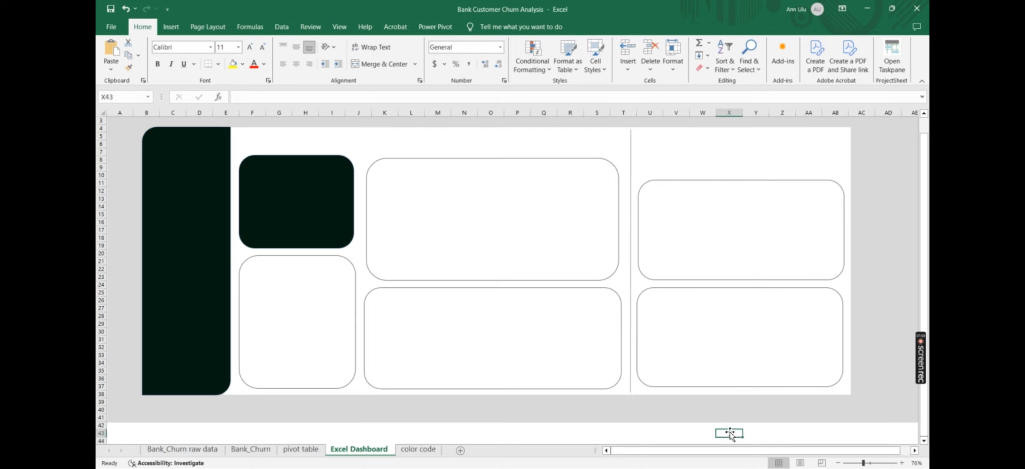
pyautogui.hotkey('ctrl', 'Up')
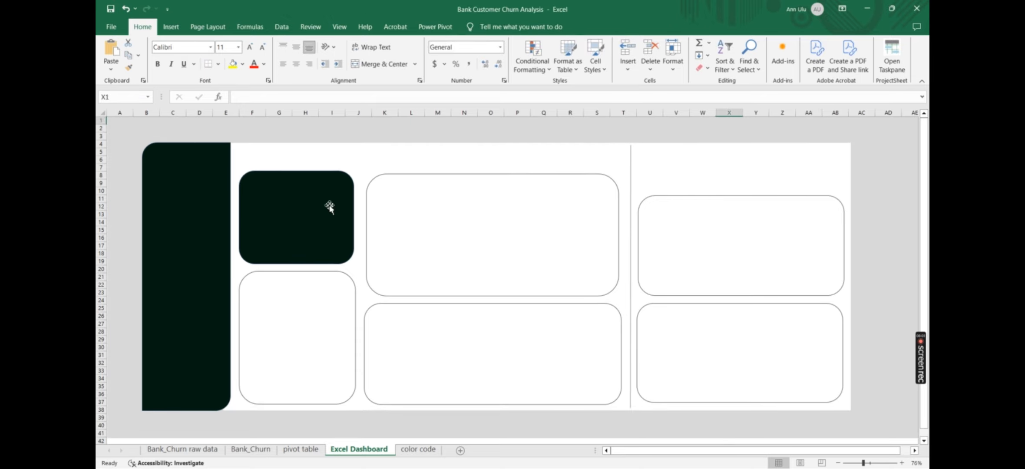
# Review the prepared icons and hex colors on the color code sheet
pyautogui.click(417, 449)
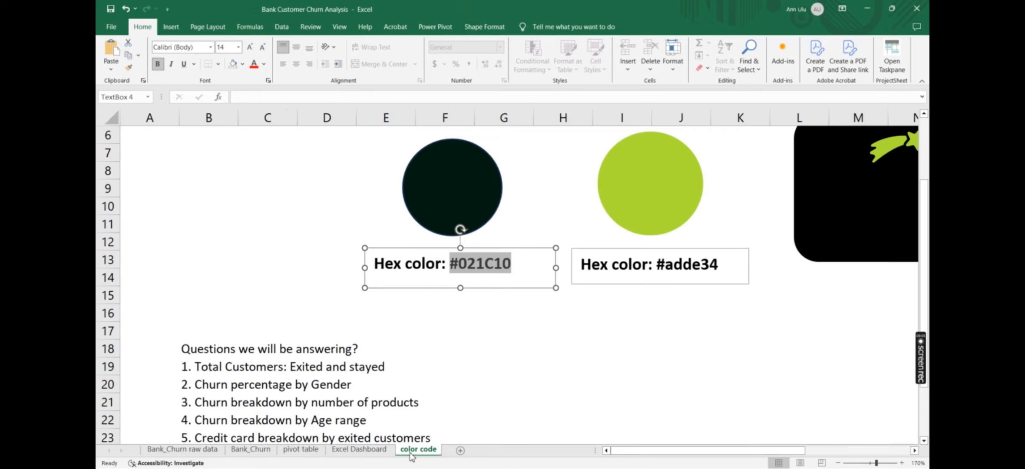
pyautogui.hscroll(5, 681, 245)
pyautogui.scroll(2, 681, 245)
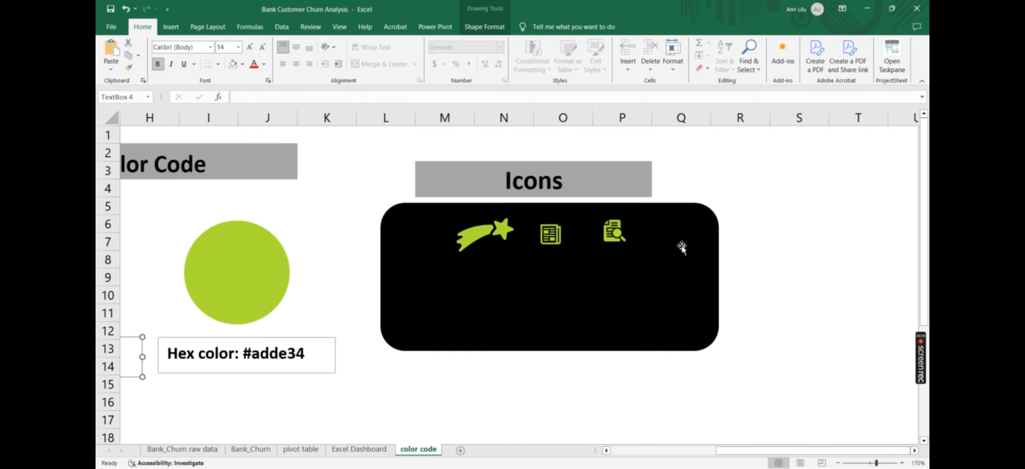
pyautogui.hscroll(-6, 476, 296)
pyautogui.hscroll(3, 476, 296)
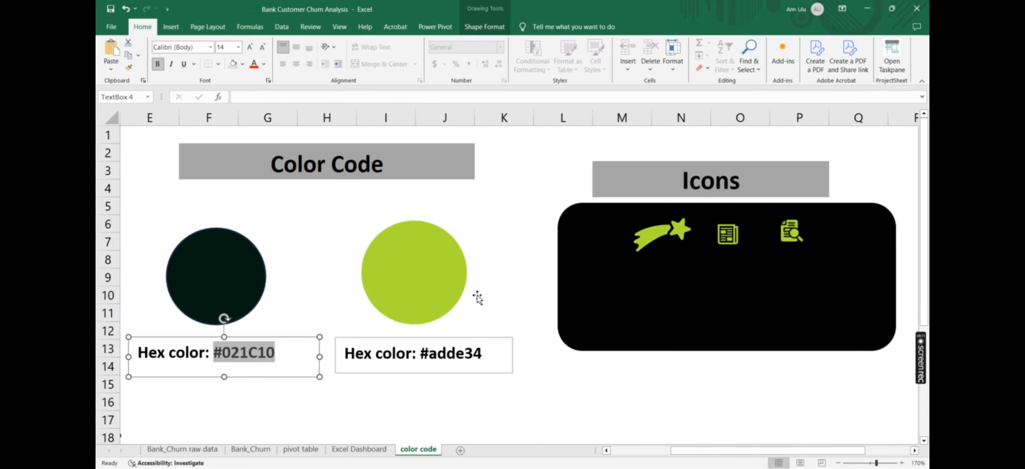
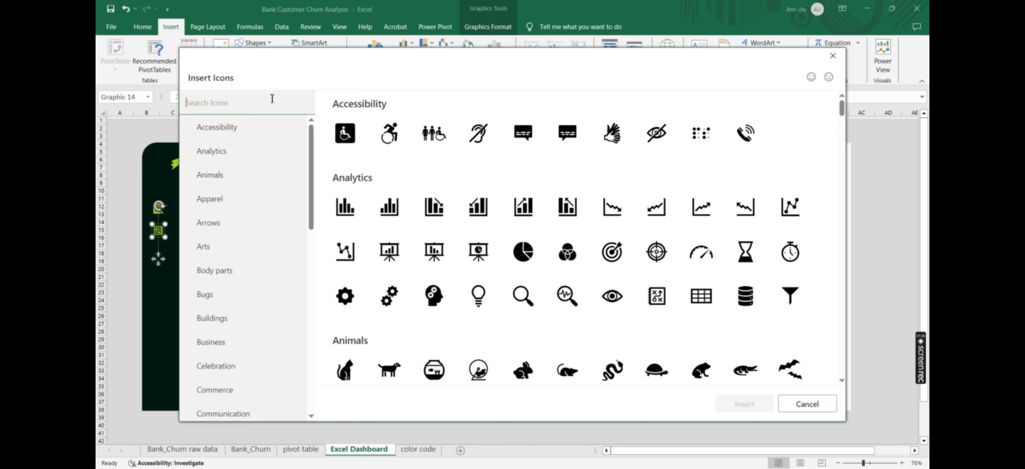
# Search the icon library for people and insert the icon showing a group of three people
pyautogui.write('peop')
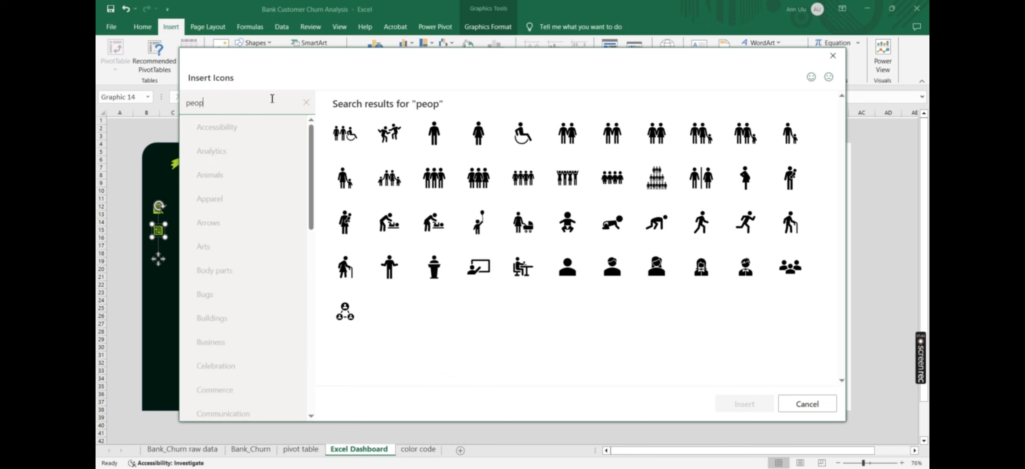
pyautogui.write('l')
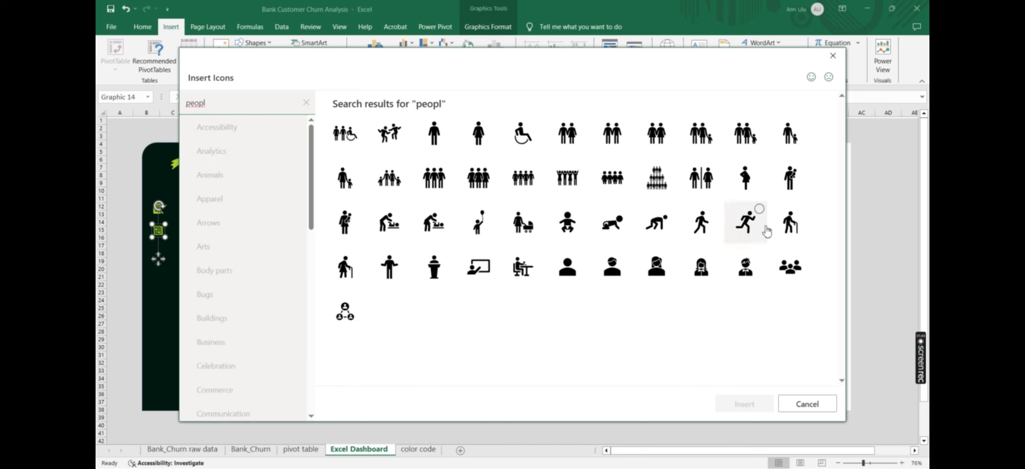
pyautogui.click(795, 263)
pyautogui.click(743, 404)
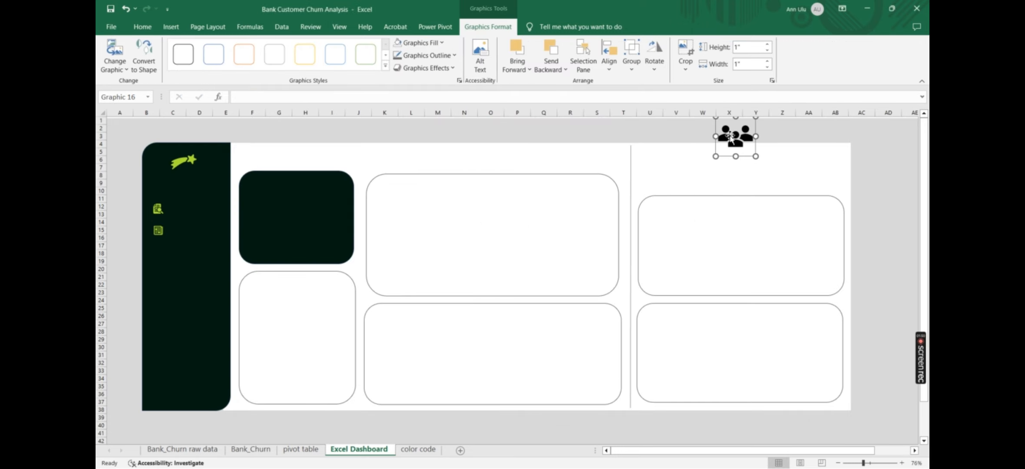
# Fill the people icon with the lime green adde34 from the color code sheet and place it on the dark side panel at about 0.68"
pyautogui.click(418, 449)
pyautogui.doubleClick(335, 342)
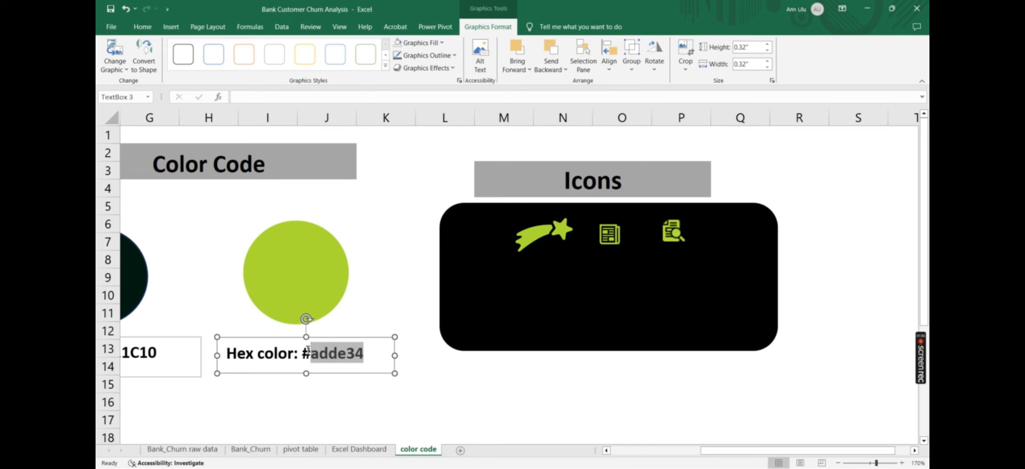
pyautogui.hotkey('ctrl', 'pageup')
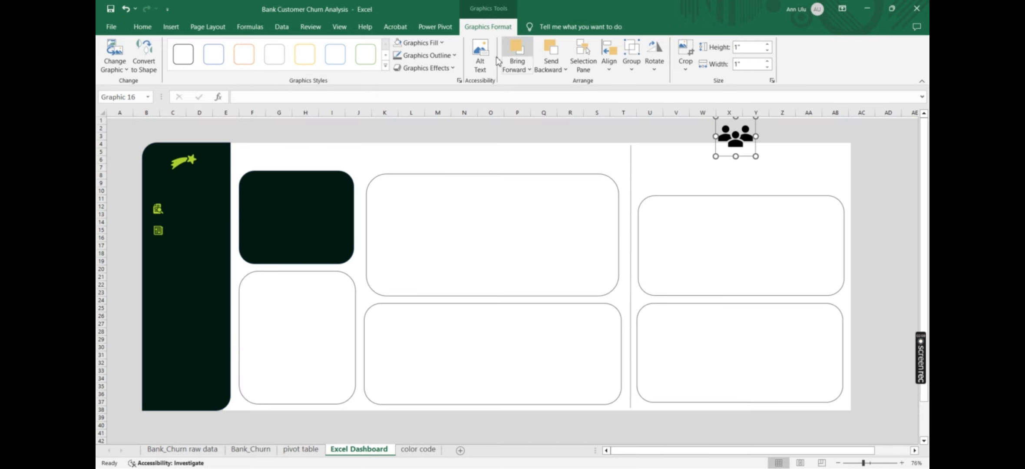
pyautogui.click(445, 40)
pyautogui.click(413, 210)
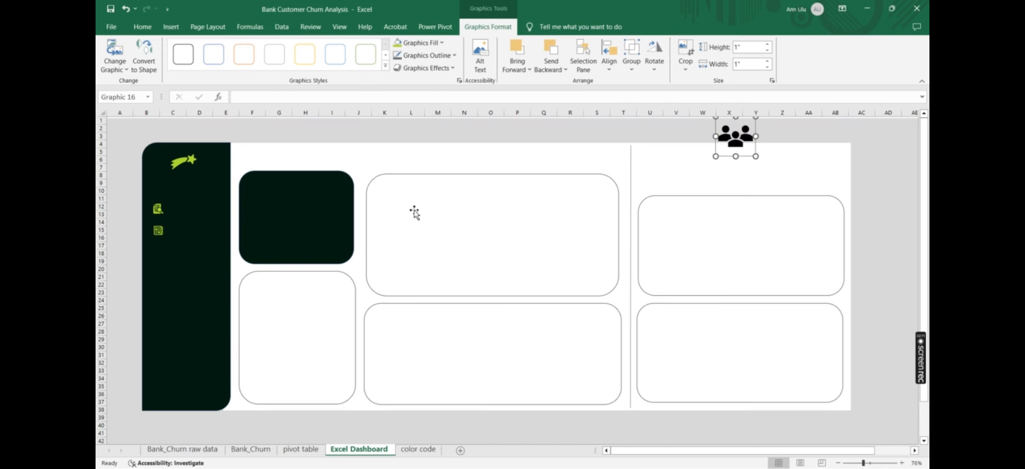
pyautogui.moveTo(736, 136); pyautogui.dragTo(171, 276)
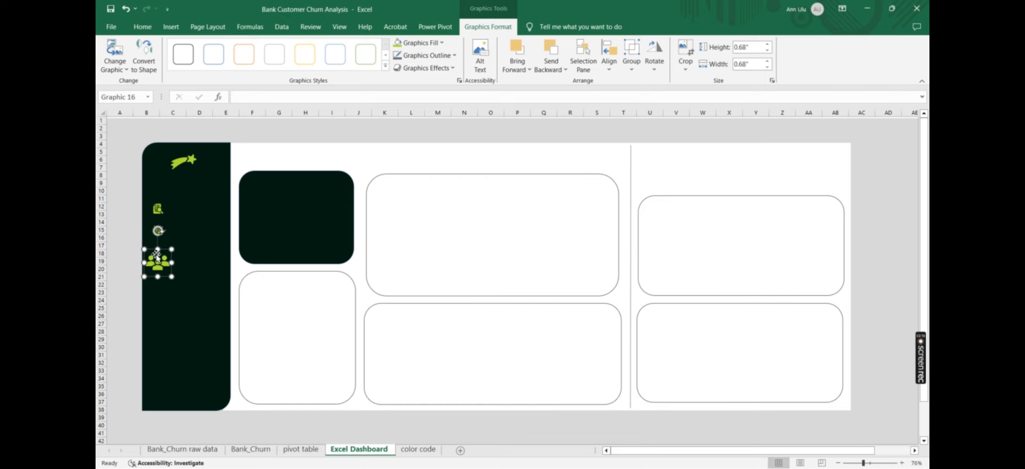
# Check the size of the document-search icon and move the newspaper icon further down the dark side panel
pyautogui.click(159, 212)
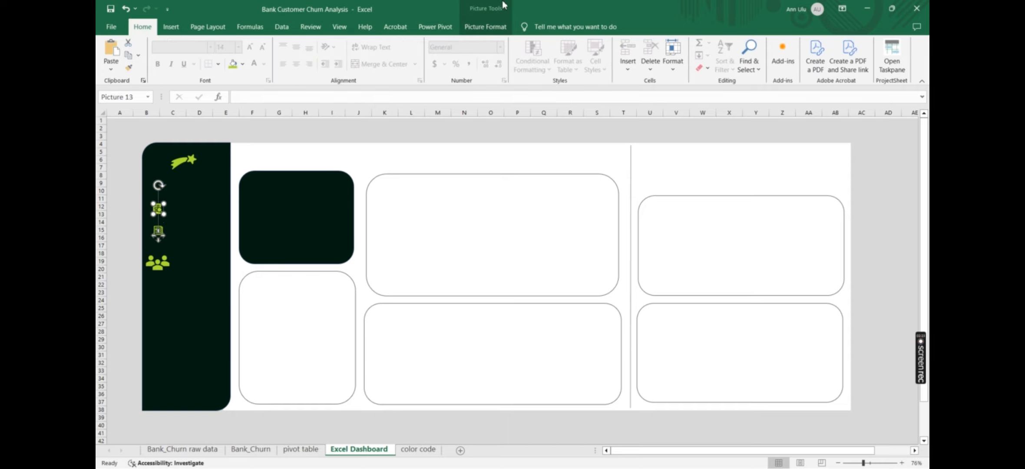
pyautogui.click(496, 28)
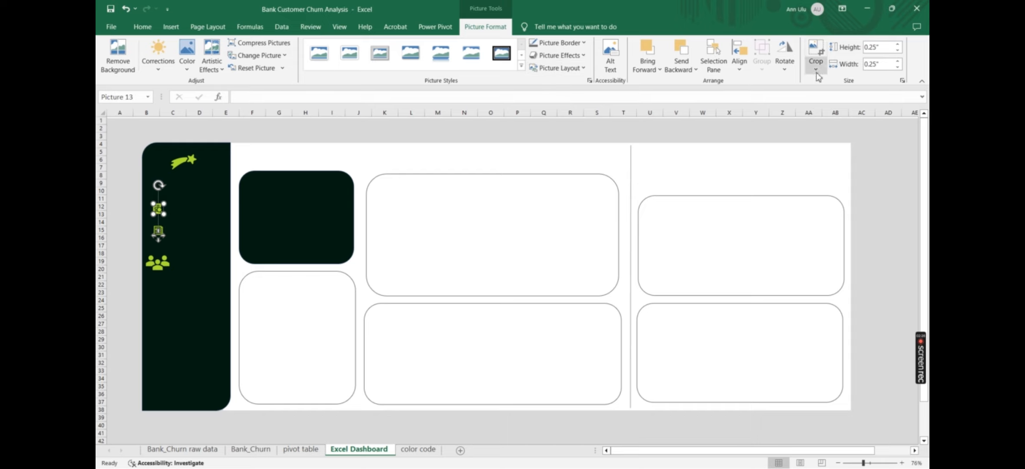
pyautogui.click(205, 225)
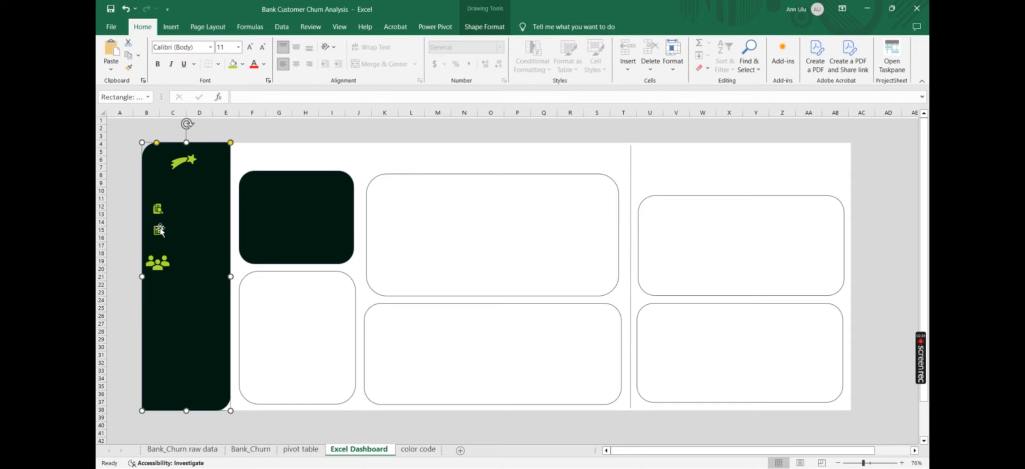
pyautogui.click(159, 230)
pyautogui.moveTo(158, 229); pyautogui.dragTo(155, 341)
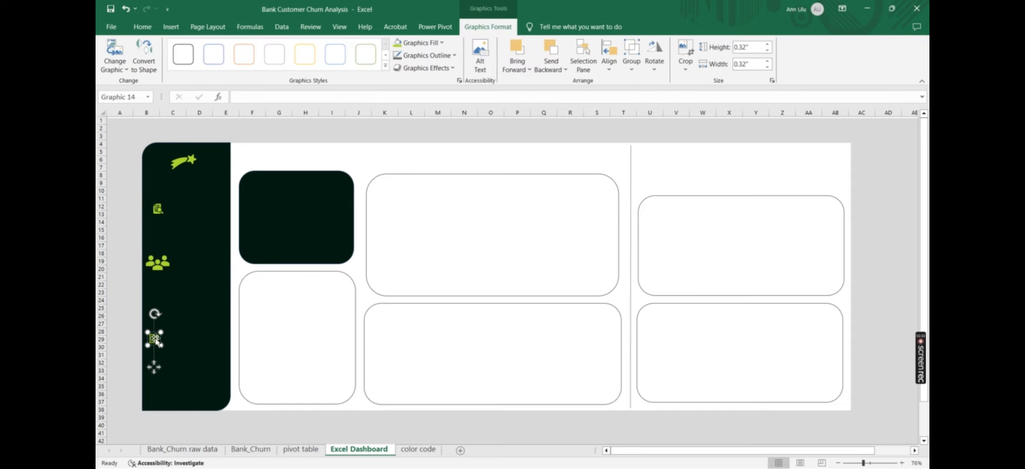
# Set the height of the people icon to 0.25"
pyautogui.click(161, 262)
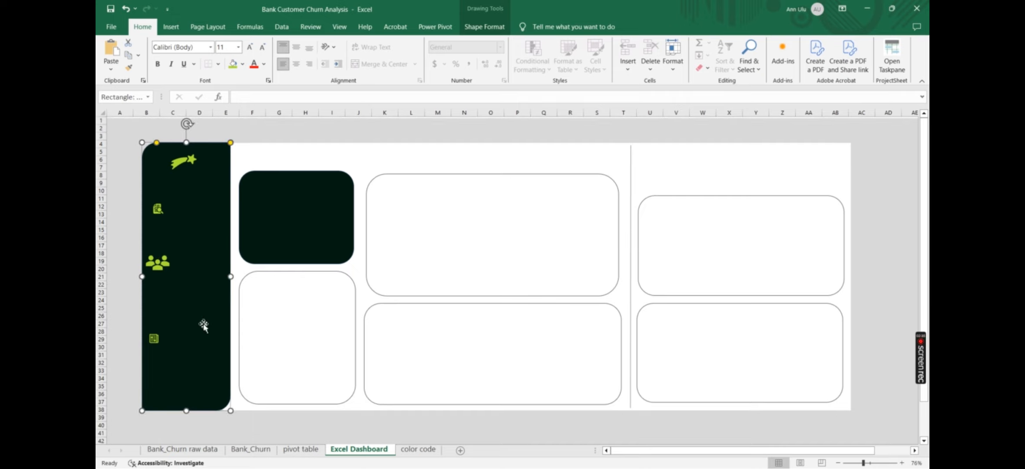
pyautogui.click(125, 239)
pyautogui.click(157, 263)
pyautogui.click(747, 47)
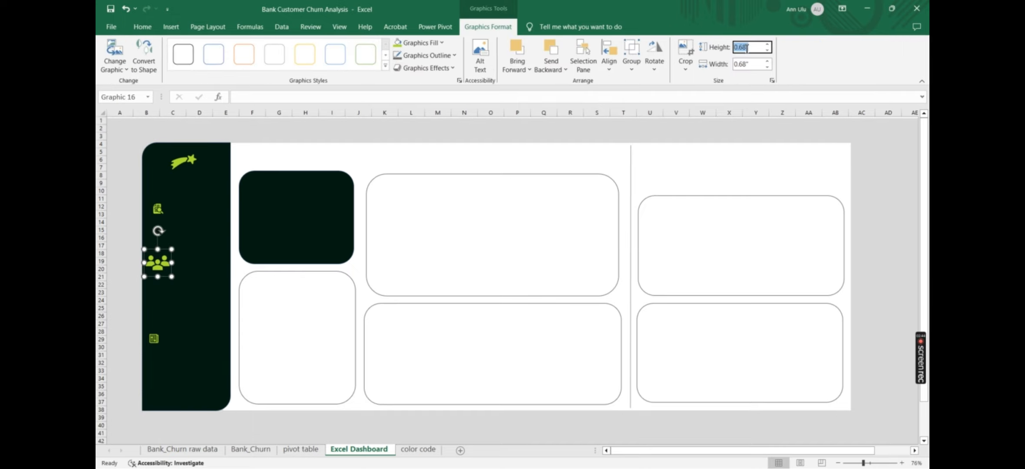
pyautogui.write('0.25')
pyautogui.press('Return')
pyautogui.moveTo(154, 260); pyautogui.dragTo(167, 253)
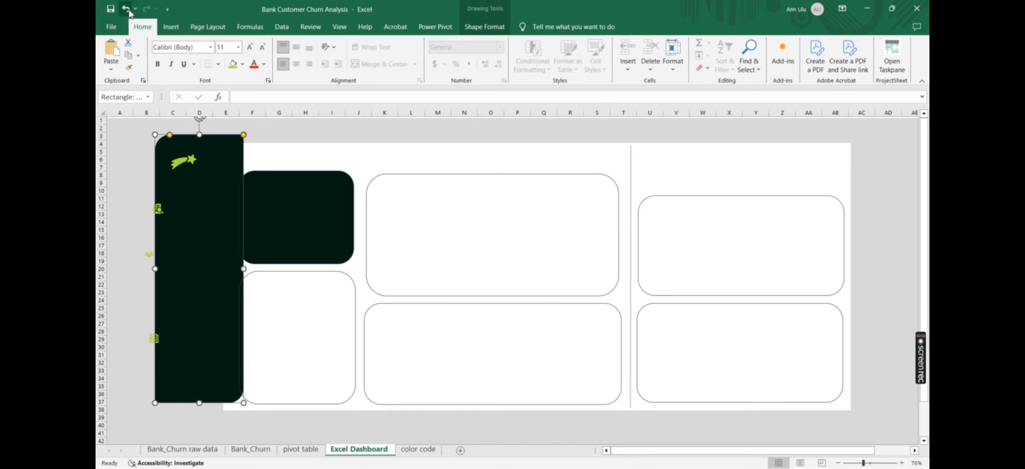
pyautogui.click(126, 9)
pyautogui.click(195, 434)
pyautogui.click(924, 314)
pyautogui.moveTo(924, 317); pyautogui.dragTo(924, 325)
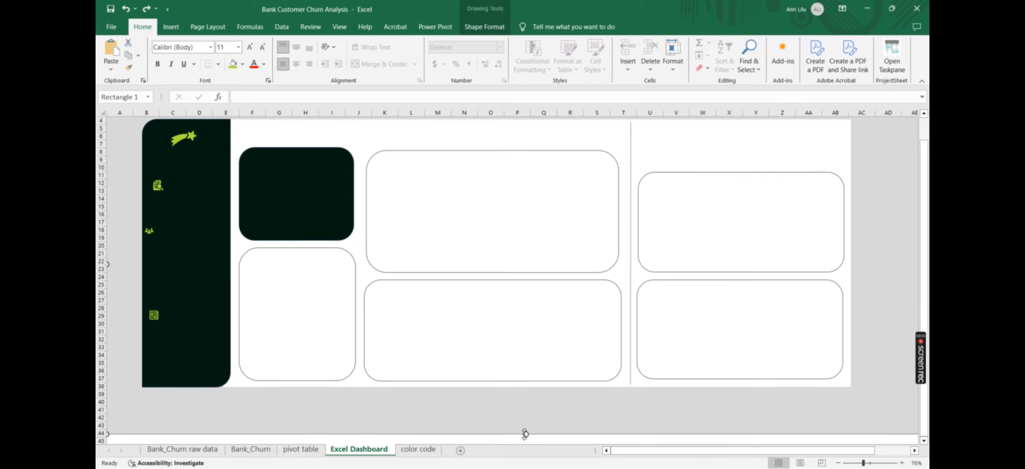
# Place the people icon just below the document-search icon and set its height to 0.3"
pyautogui.click(158, 212)
pyautogui.click(488, 27)
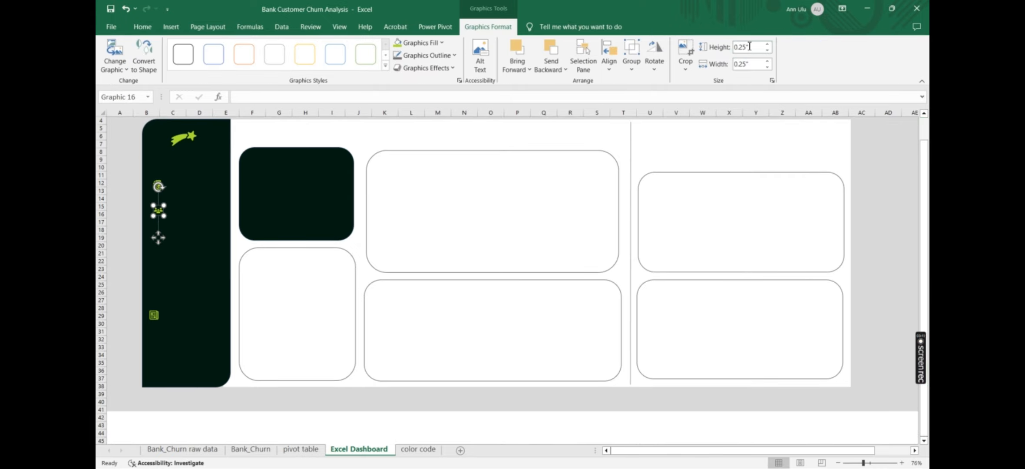
pyautogui.click(747, 46)
pyautogui.write('0.3')
pyautogui.press('Return')
pyautogui.click(160, 317)
pyautogui.click(173, 419)
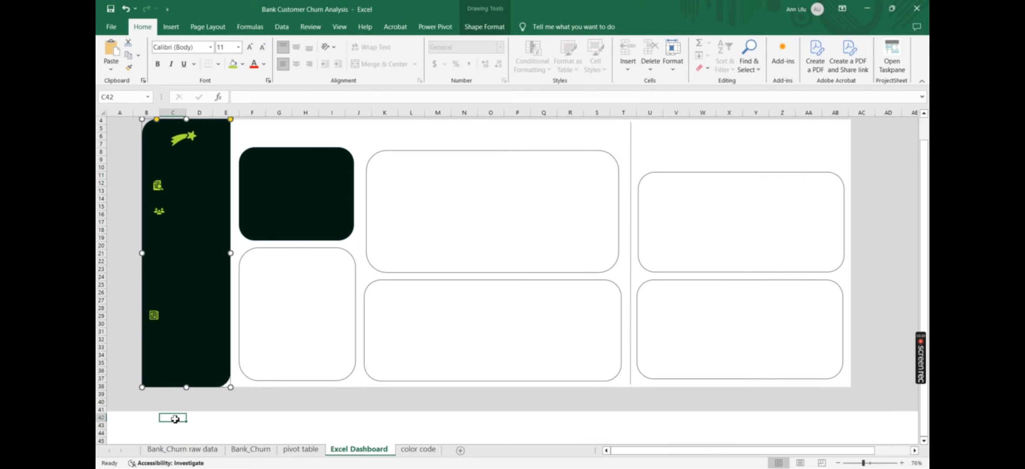
# Move the newspaper icon to just below the people icon and shift the document-search icon slightly lower to even out the spacing
pyautogui.moveTo(154, 316); pyautogui.dragTo(159, 230)
pyautogui.click(488, 26)
pyautogui.click(160, 186)
# Add a text box reading "Overview" beside the document-search icon, about 1.47" wide and 0.41" high
pyautogui.moveTo(160, 185); pyautogui.dragTo(229, 200)
pyautogui.hotkey('alt', 'n')
pyautogui.press('x')
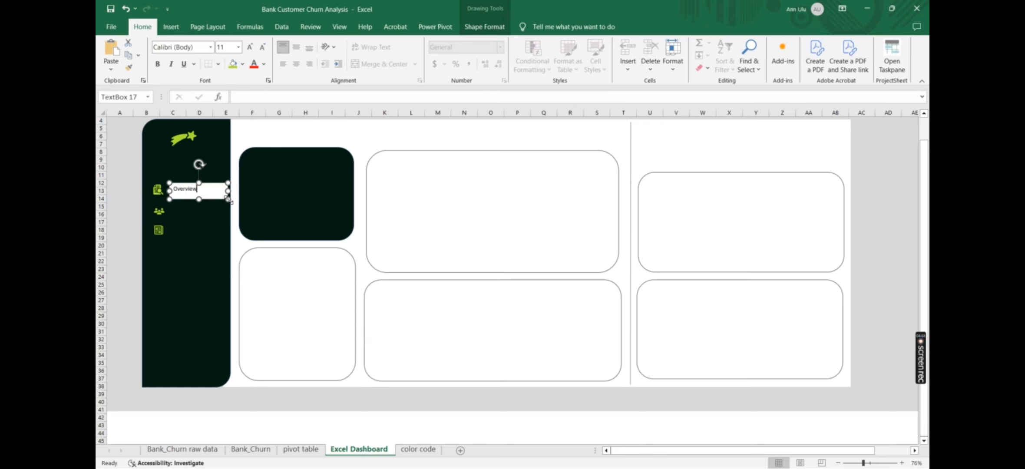
pyautogui.write('Overview')
# Remove the fill and outline of the "Overview" text box and color its text light grey
pyautogui.hotkey('ctrl', 'a')
pyautogui.click(484, 27)
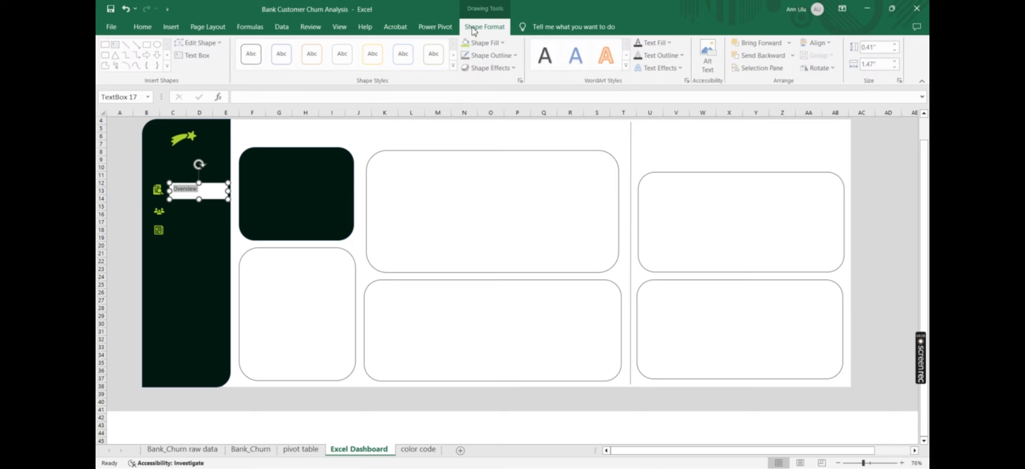
pyautogui.click(485, 42)
pyautogui.click(492, 226)
pyautogui.click(506, 56)
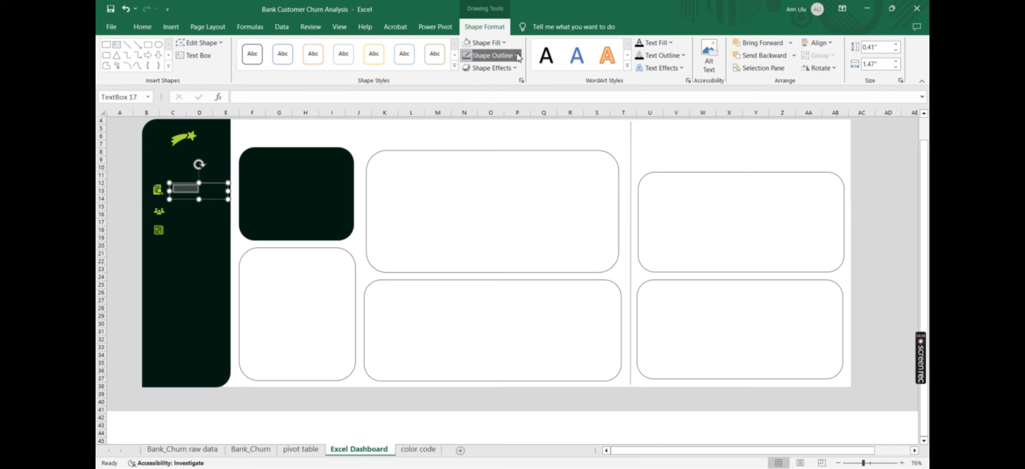
pyautogui.click(496, 240)
pyautogui.click(670, 43)
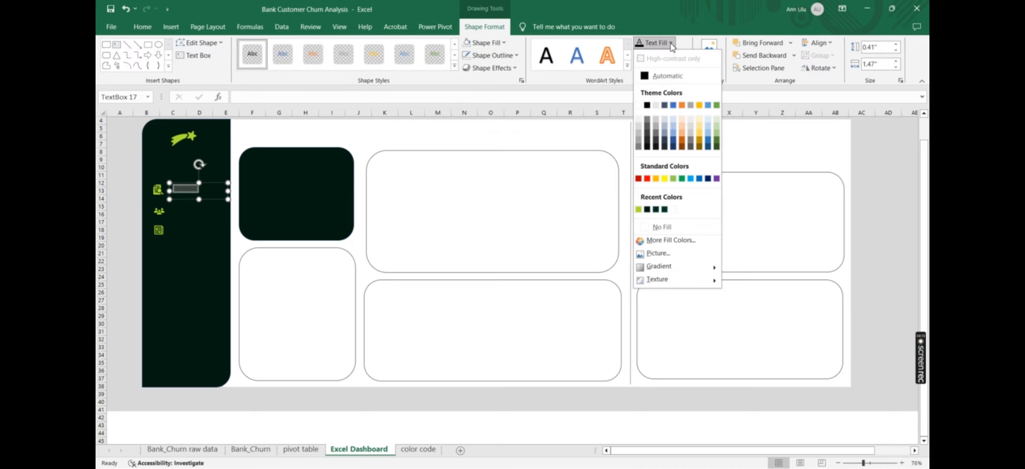
pyautogui.click(640, 127)
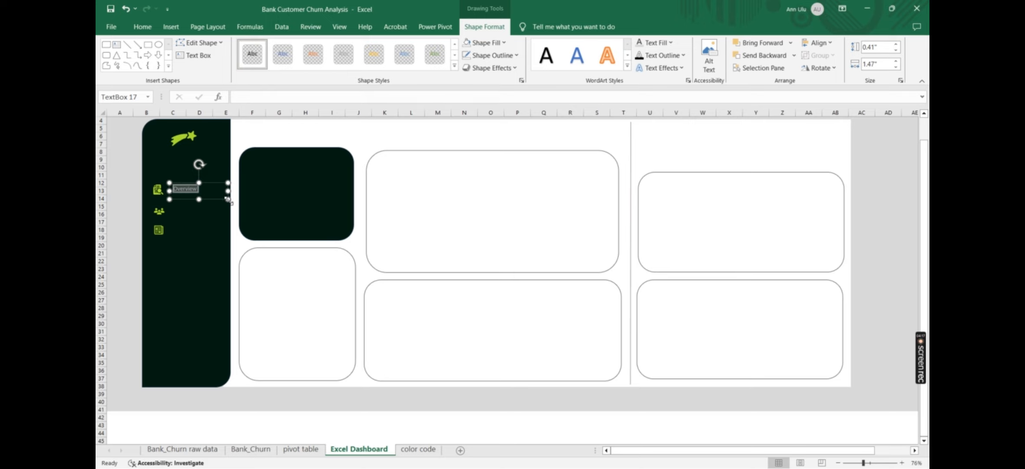
# Shrink the "Overview" text box to about 1.05" by 0.32" and duplicate it beside the people and newspaper icons
pyautogui.moveTo(228, 199); pyautogui.dragTo(185, 186)
pyautogui.hotkey('ctrl', 'd')
pyautogui.hotkey('ctrl', 'd')
pyautogui.click(186, 211)
# Align the three side panel text boxes along their left edges
pyautogui.click(185, 190)
pyautogui.keyDown('shift'); pyautogui.click(186, 213); pyautogui.keyUp('shift')
pyautogui.keyDown('shift'); pyautogui.click(189, 230); pyautogui.keyUp('shift')
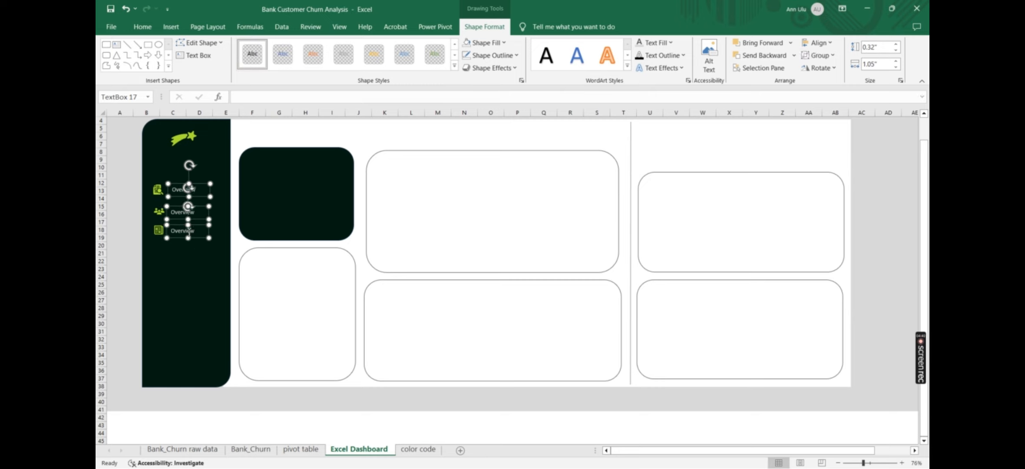
pyautogui.click(819, 43)
pyautogui.click(821, 64)
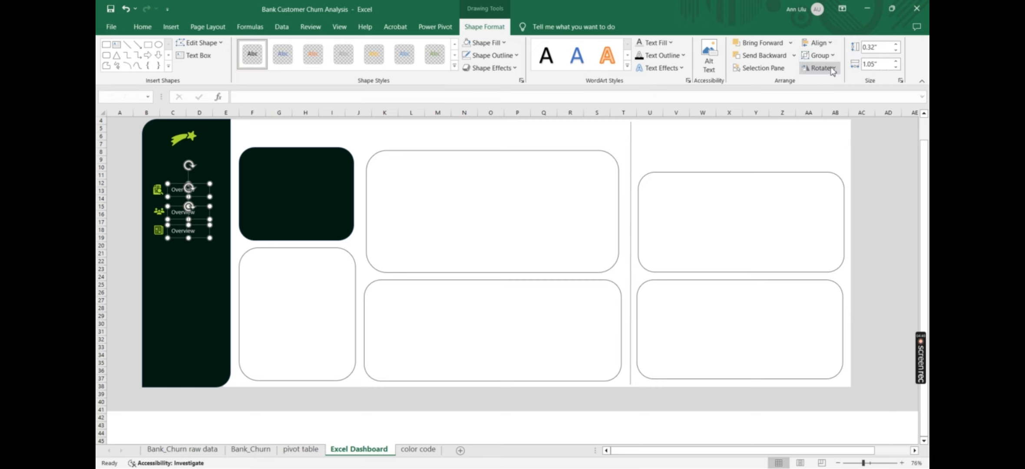
# Change the second label to "Exited Cust" and the third to "Data Dictionary", widening the third text box to fit
pyautogui.click(202, 211)
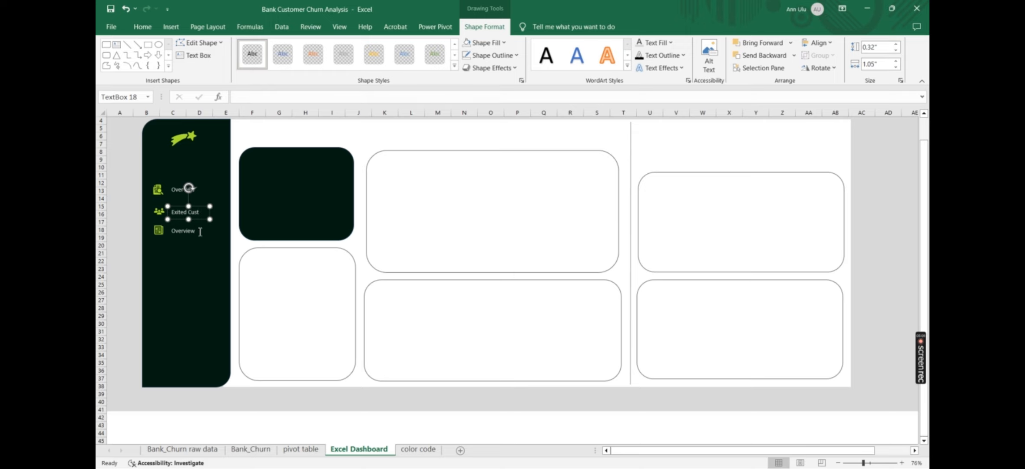
pyautogui.click(200, 232)
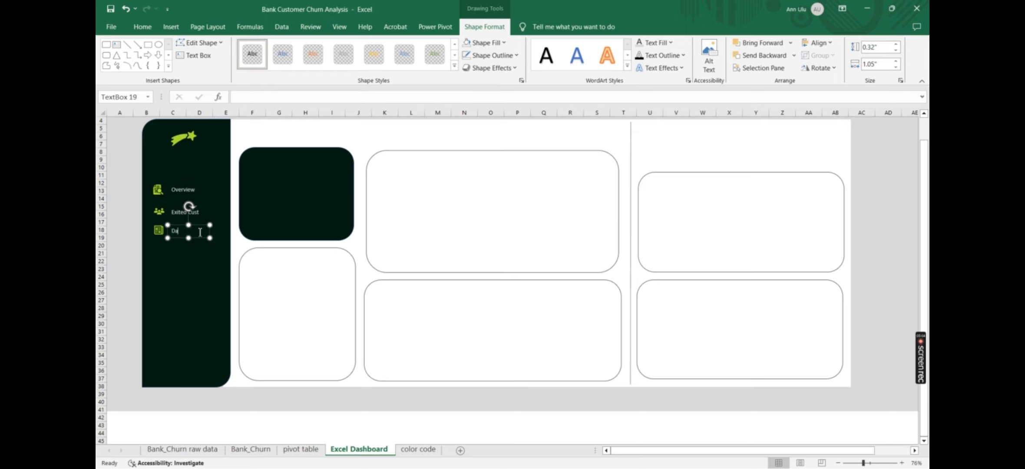
pyautogui.write('ry')
pyautogui.moveTo(210, 237); pyautogui.dragTo(220, 238)
pyautogui.click(229, 154)
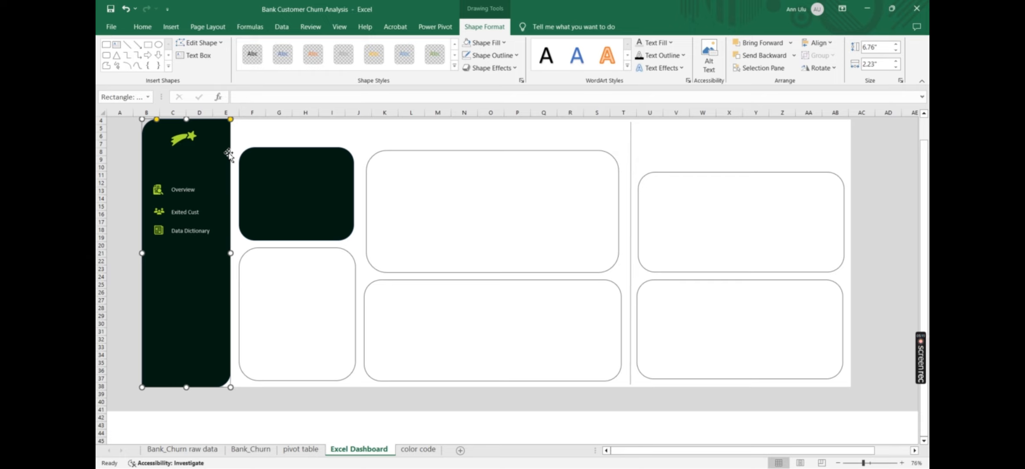
pyautogui.click(221, 43)
pyautogui.click(210, 277)
pyautogui.click(119, 249)
# Draw a rectangle with one rounded corner, about 1.94" wide and 2.38" high, around the side panel icons and labels
pyautogui.click(172, 30)
pyautogui.click(269, 43)
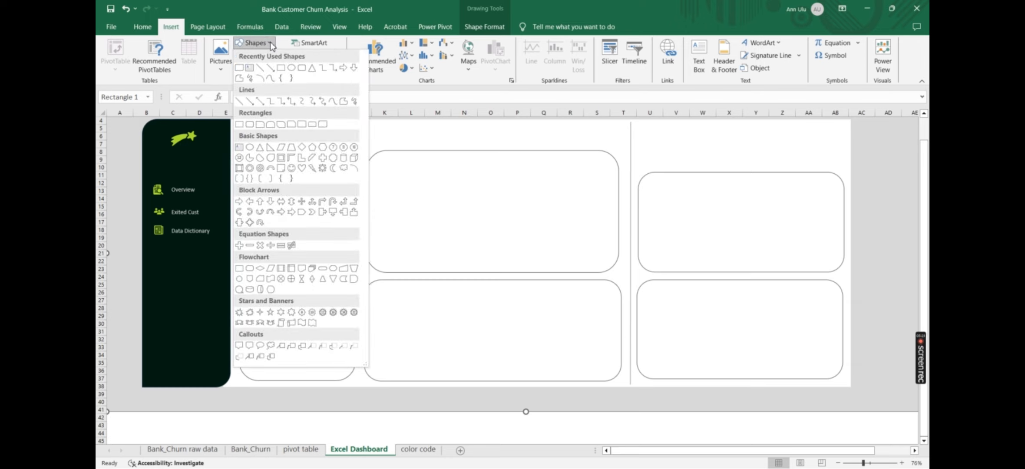
pyautogui.click(301, 125)
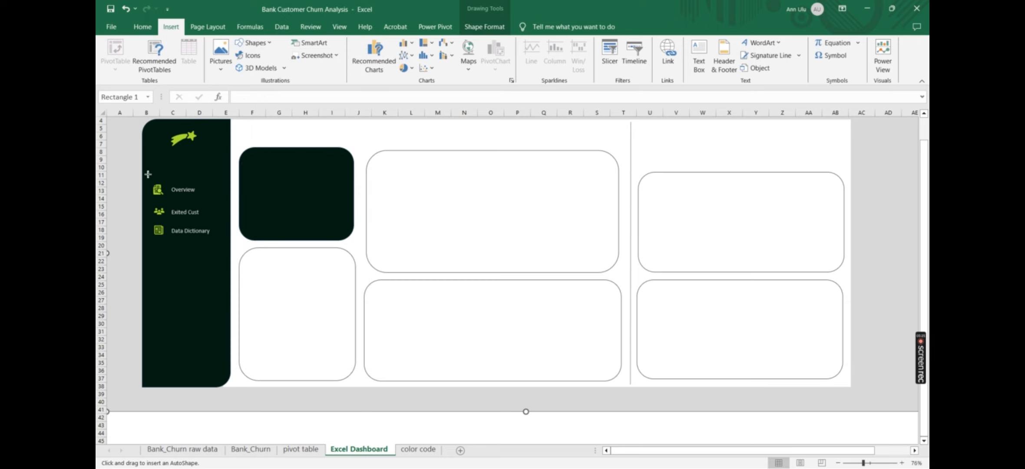
pyautogui.moveTo(148, 168); pyautogui.dragTo(224, 261)
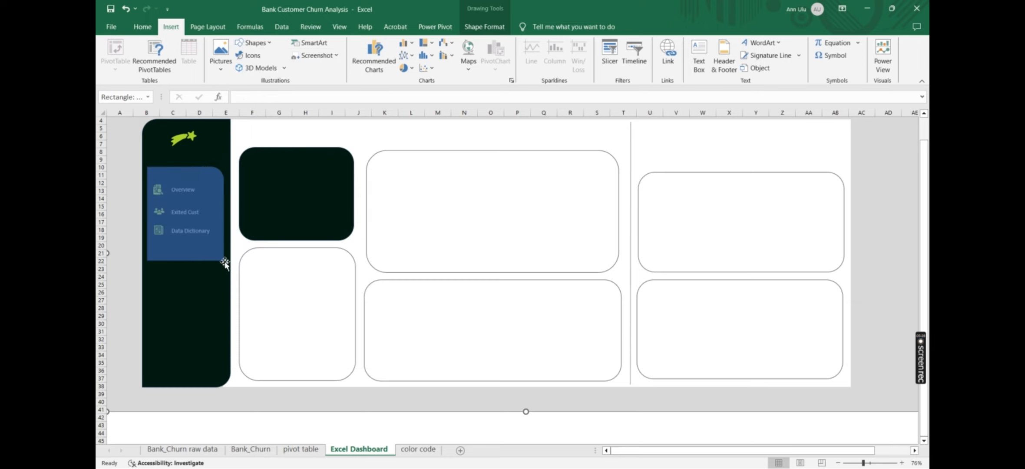
# Remove the fill of the frame around the side panel labels and color its outline light grey
pyautogui.click(485, 43)
pyautogui.click(482, 230)
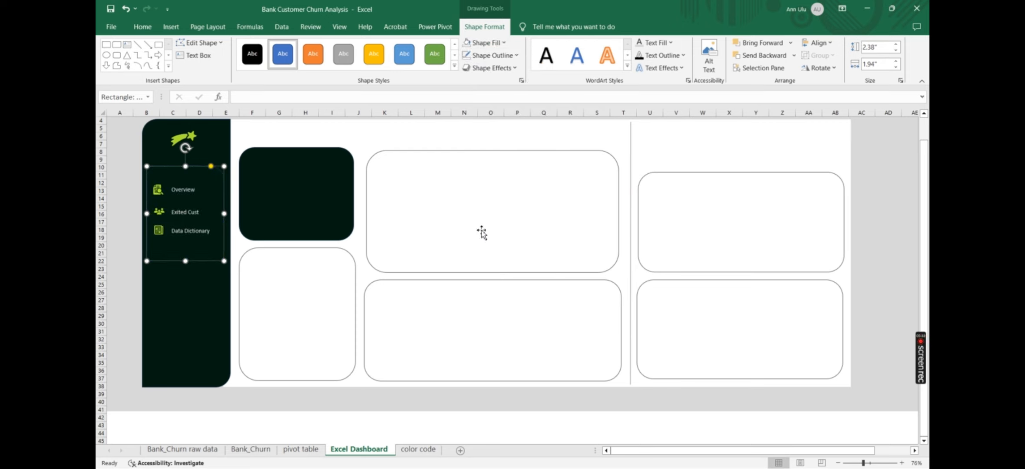
pyautogui.click(516, 56)
pyautogui.click(465, 142)
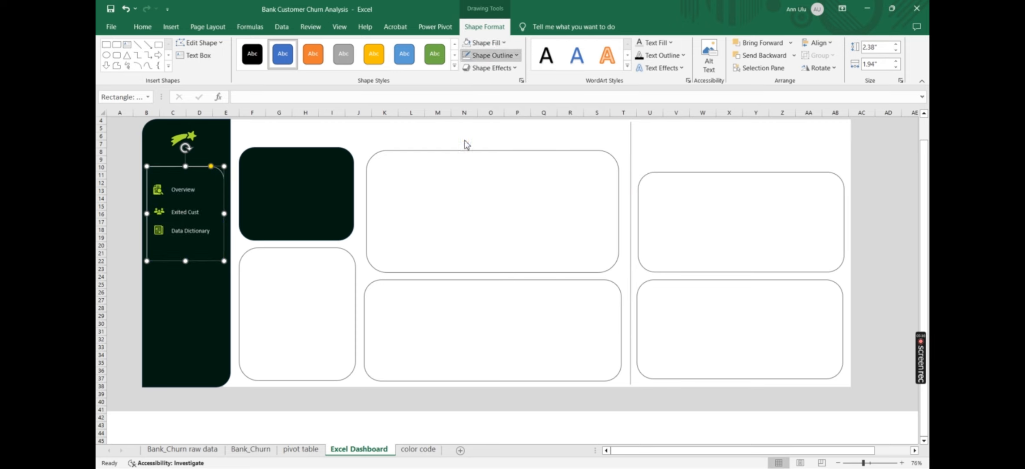
pyautogui.click(327, 124)
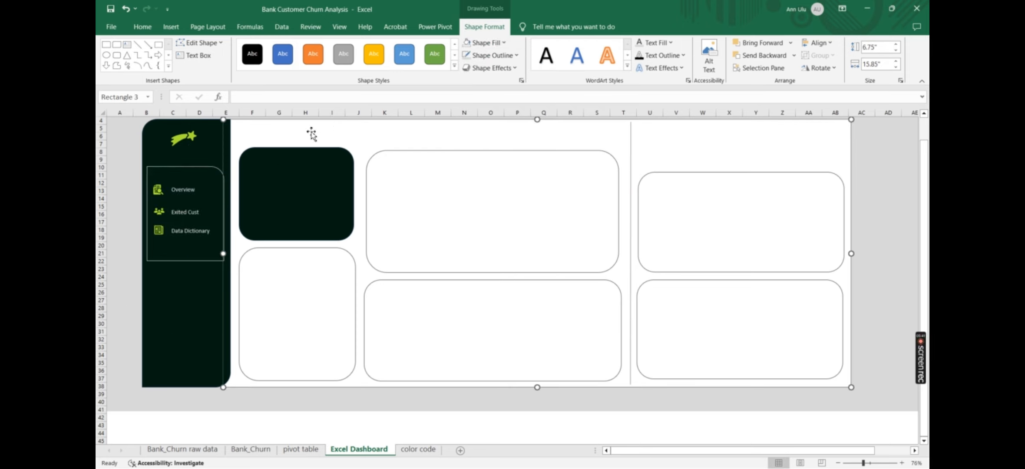
pyautogui.click(137, 44)
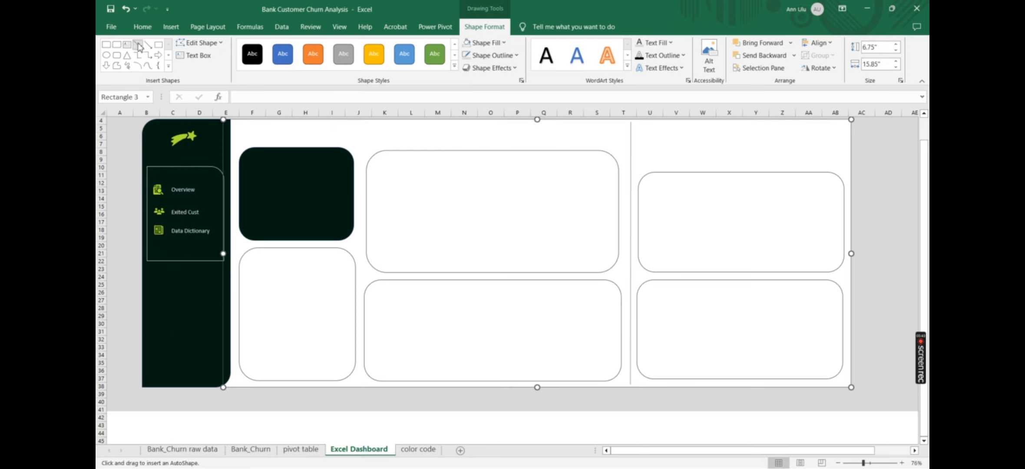
pyautogui.click(184, 425)
pyautogui.click(126, 9)
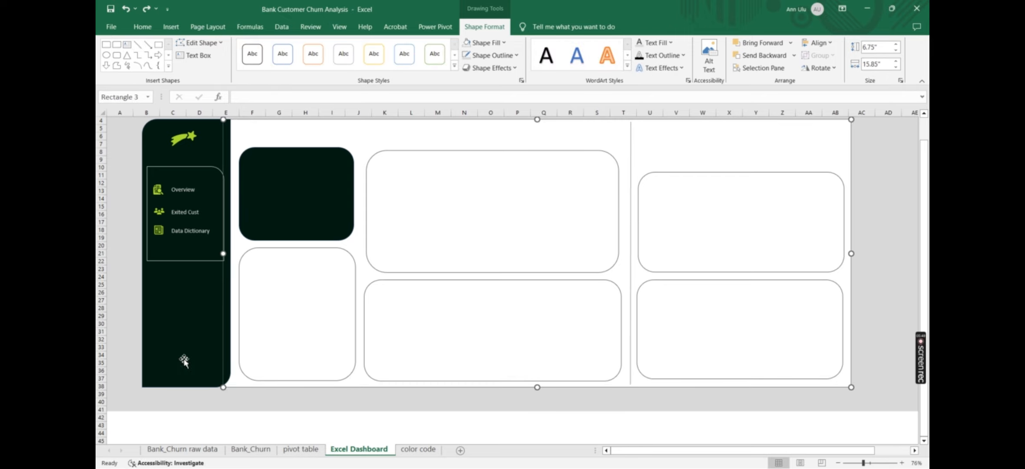
# Draw a horizontal line about 1.82" long near the lower end of the dark side panel and color it light grey
pyautogui.click(173, 433)
pyautogui.click(171, 27)
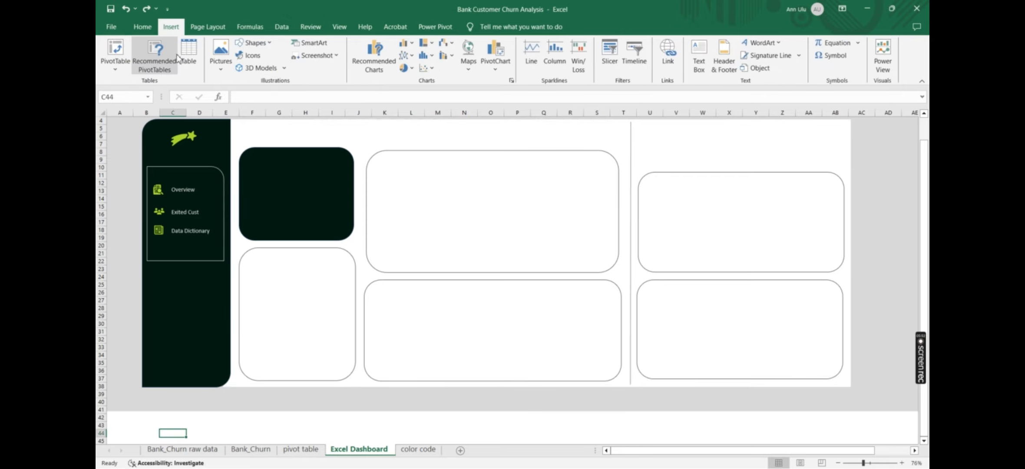
pyautogui.click(274, 45)
pyautogui.click(270, 71)
pyautogui.moveTo(151, 363); pyautogui.dragTo(222, 361)
pyautogui.click(492, 55)
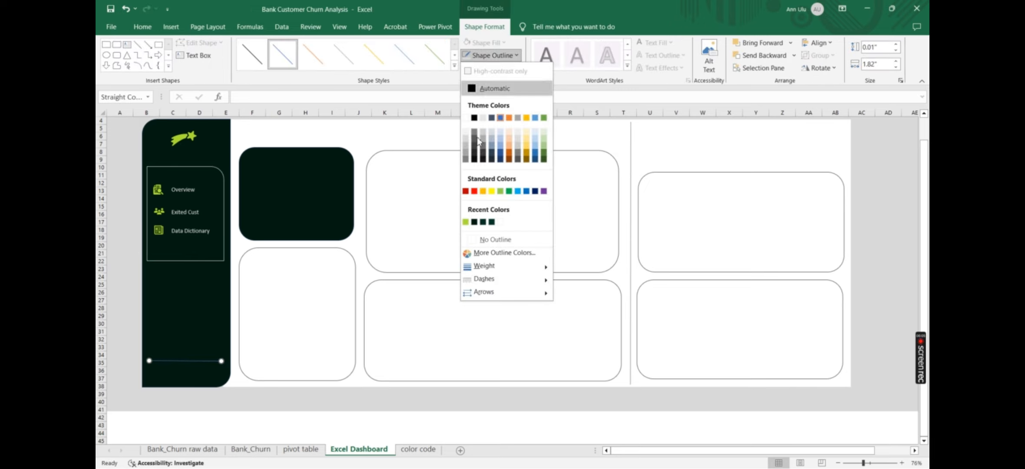
pyautogui.click(477, 138)
# Add a text box about 1.48" by 0.23" under the side panel's divider line and enter the author's name
pyautogui.click(171, 26)
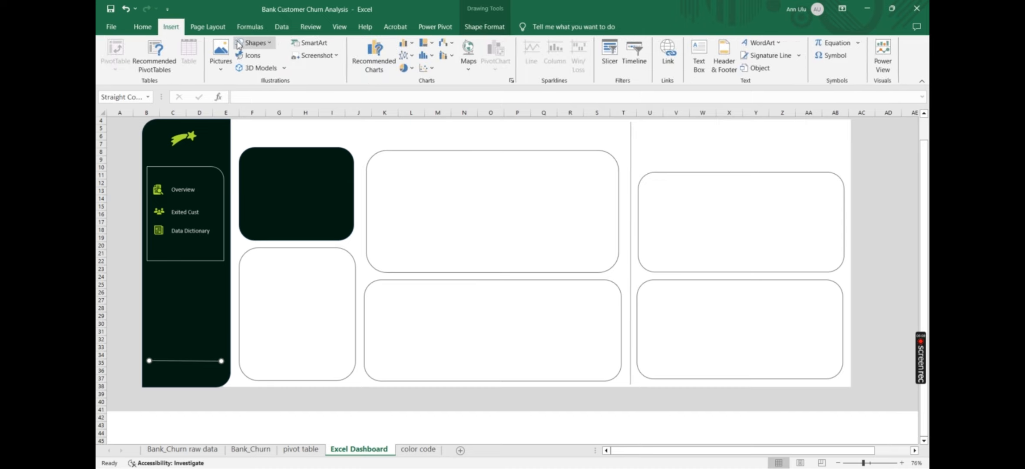
pyautogui.click(239, 44)
pyautogui.click(260, 71)
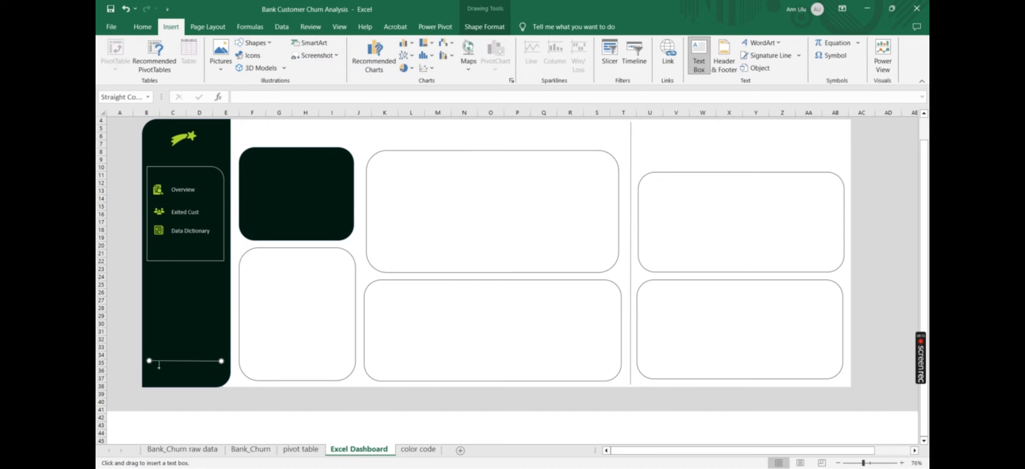
pyautogui.moveTo(157, 364); pyautogui.dragTo(217, 375)
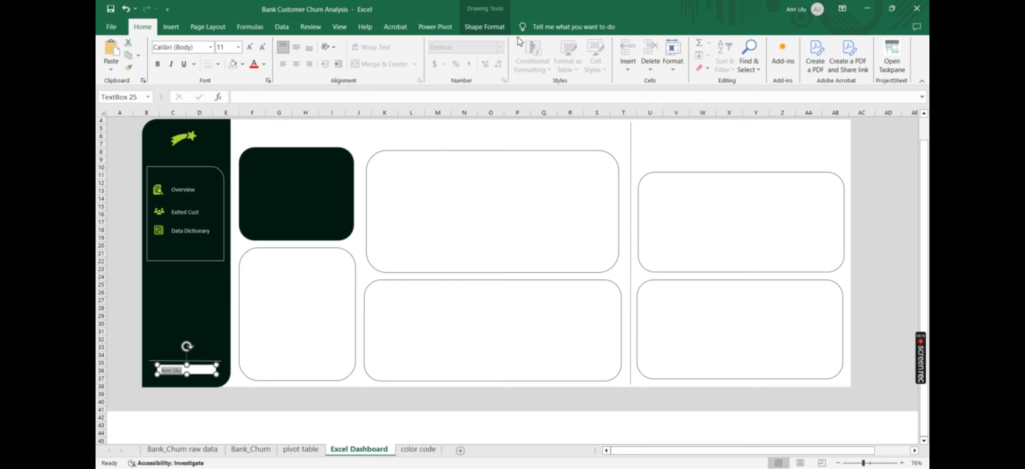
# Remove the fill and outline of the author name text box and color its text lime green
pyautogui.click(484, 27)
pyautogui.click(486, 43)
pyautogui.click(488, 207)
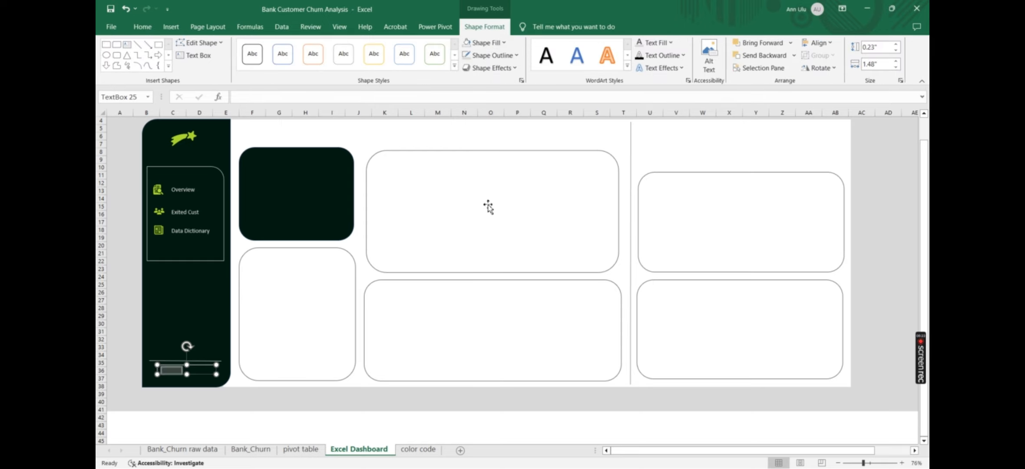
pyautogui.click(490, 55)
pyautogui.click(496, 235)
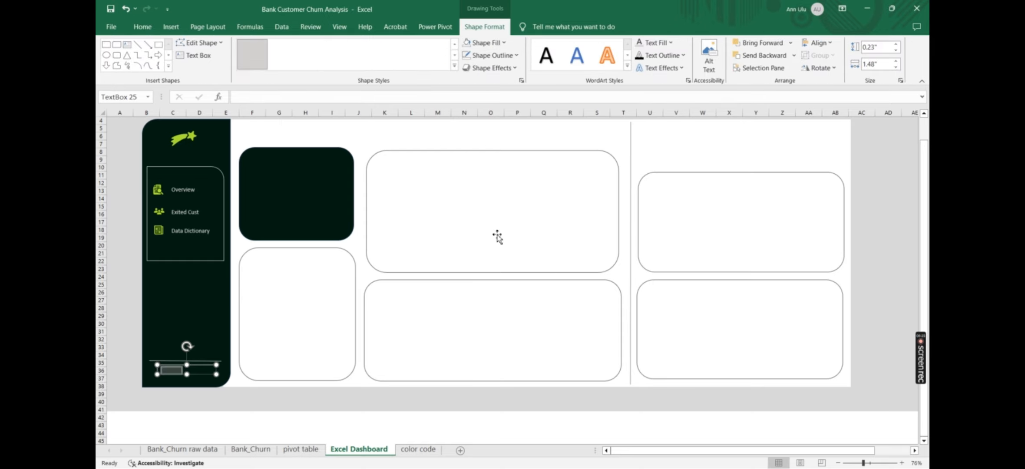
pyautogui.click(667, 45)
pyautogui.click(638, 209)
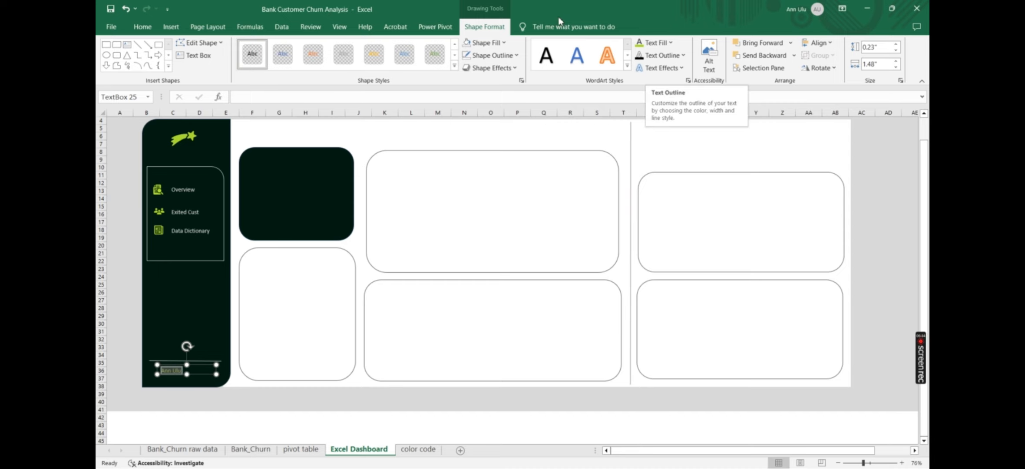
# Center the author's name horizontally in its text box
pyautogui.click(171, 26)
pyautogui.click(142, 26)
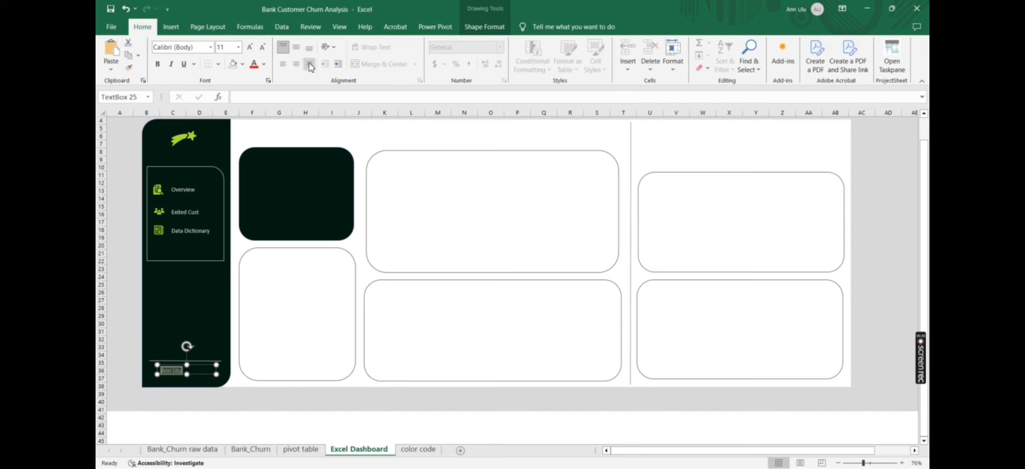
pyautogui.click(296, 65)
pyautogui.click(197, 424)
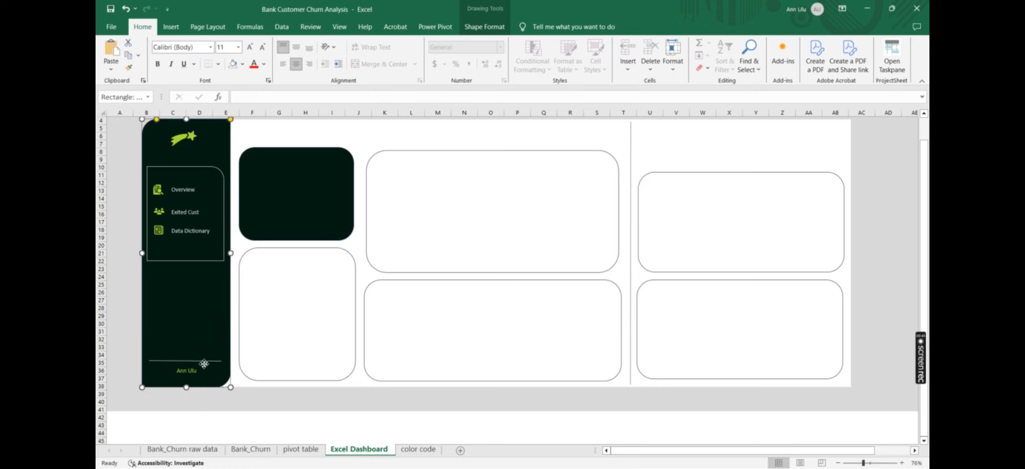
# Duplicate the author name text box just below the original and change the copy's text to "Data Analyst"
pyautogui.click(201, 370)
pyautogui.moveTo(201, 370); pyautogui.dragTo(196, 378)
pyautogui.hotkey('ctrl', 'd')
pyautogui.write('Data Analyst')
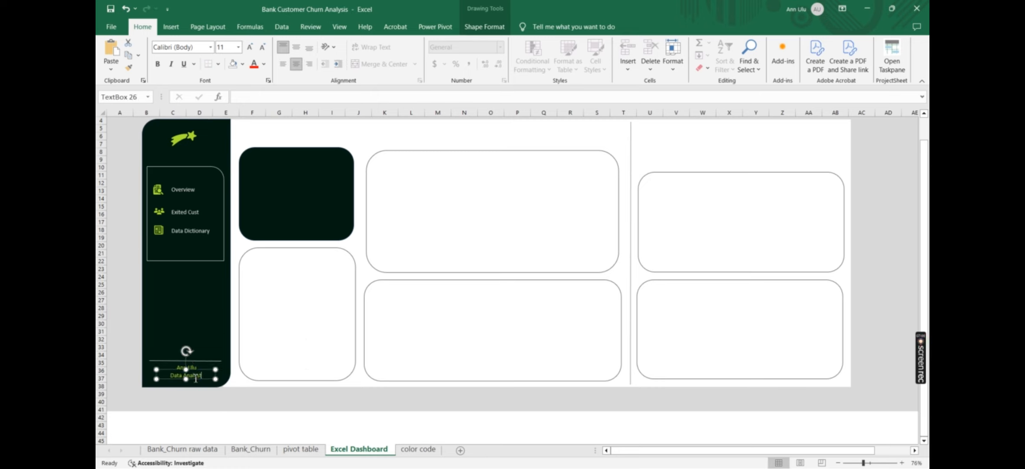
# Set the font of the "Data Analyst" text to Bradley Hand ITC
pyautogui.hotkey('ctrl', 'a')
pyautogui.click(174, 28)
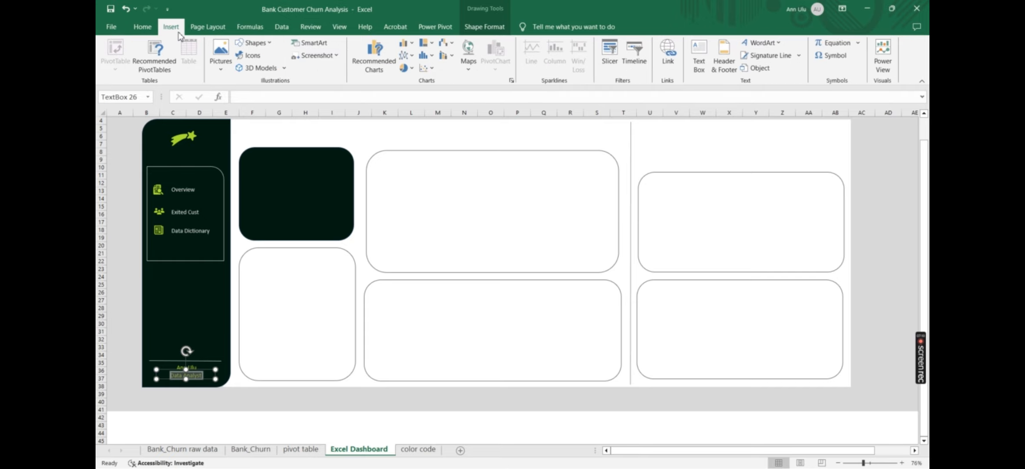
pyautogui.click(143, 27)
pyautogui.click(211, 47)
pyautogui.scroll(-8, 201, 268)
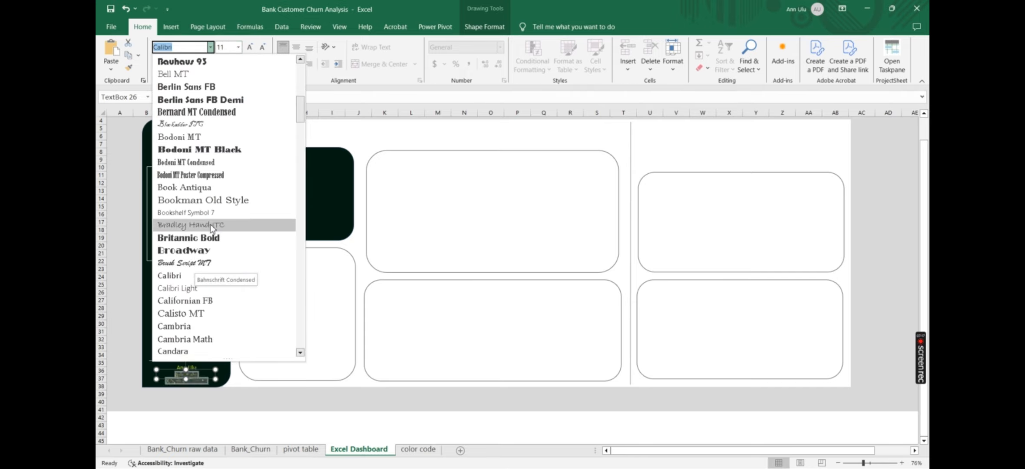
pyautogui.click(187, 222)
pyautogui.click(210, 418)
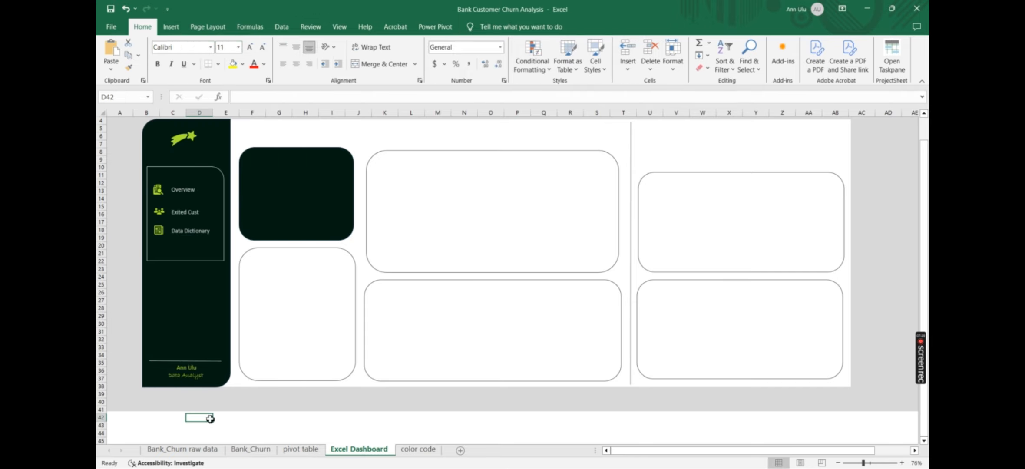
# Add a wide text box reading "Welcome," above the cards at the upper edge of the dashboard and select its text
pyautogui.click(170, 27)
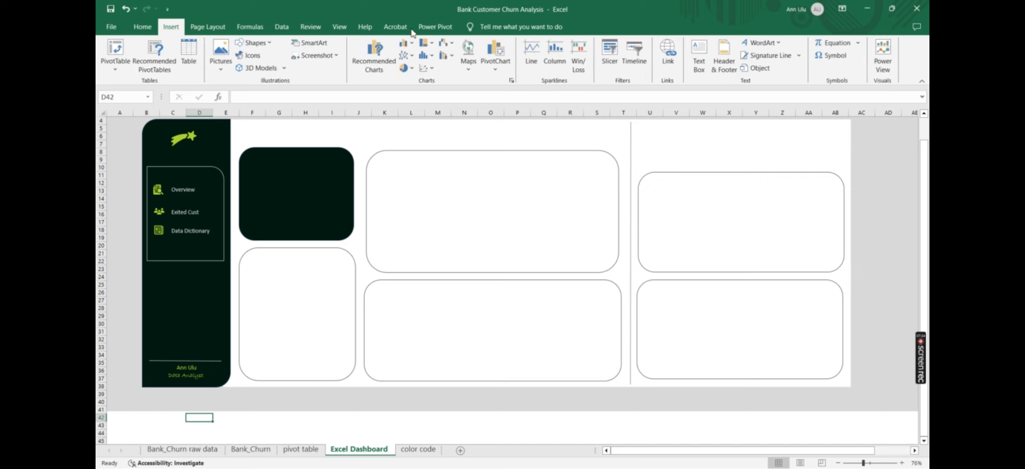
pyautogui.click(702, 64)
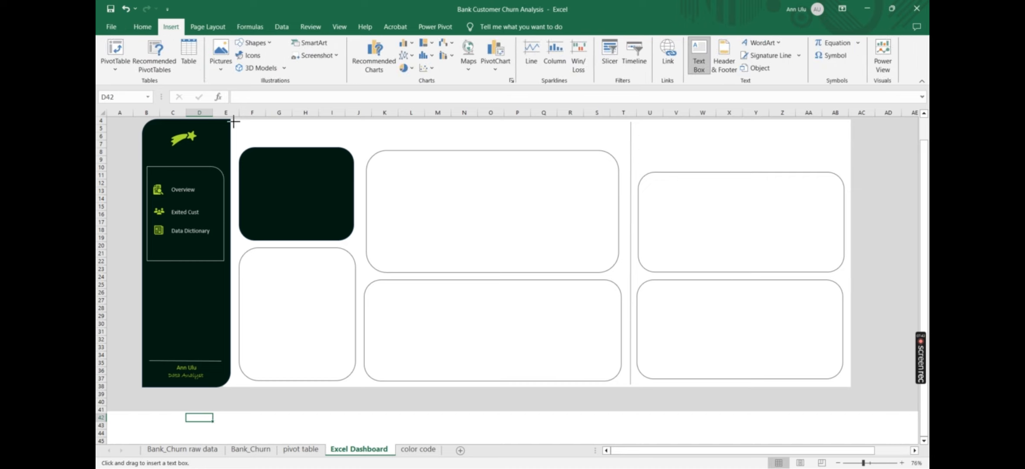
pyautogui.moveTo(232, 120); pyautogui.dragTo(435, 141)
pyautogui.write('Welcome,')
pyautogui.hotkey('ctrl', 'a')
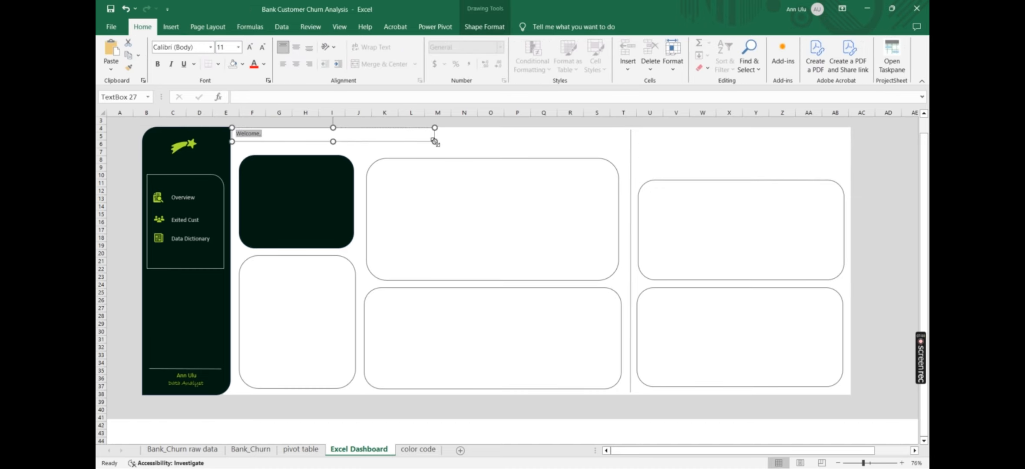
# Format the "Welcome," text as bold 16 pt and colour it the recently used dark green
pyautogui.click(238, 47)
pyautogui.click(226, 132)
pyautogui.click(160, 64)
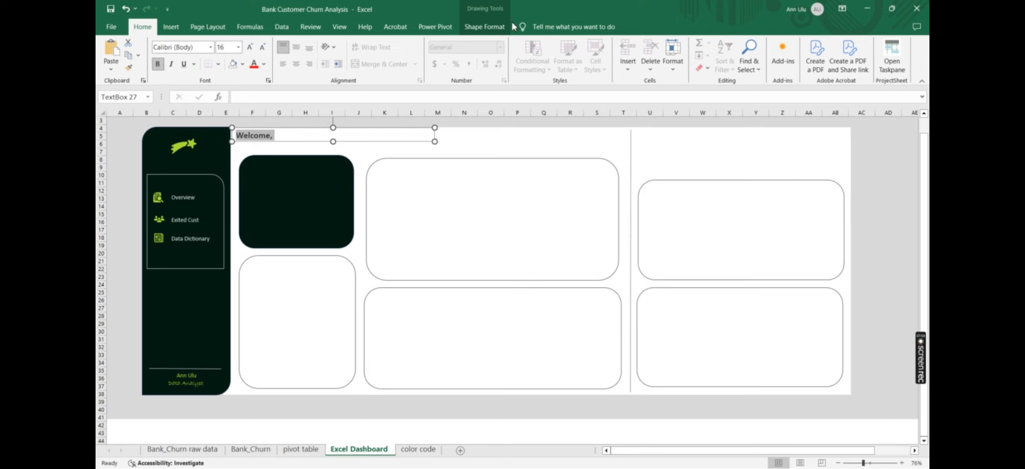
pyautogui.click(484, 26)
pyautogui.click(655, 42)
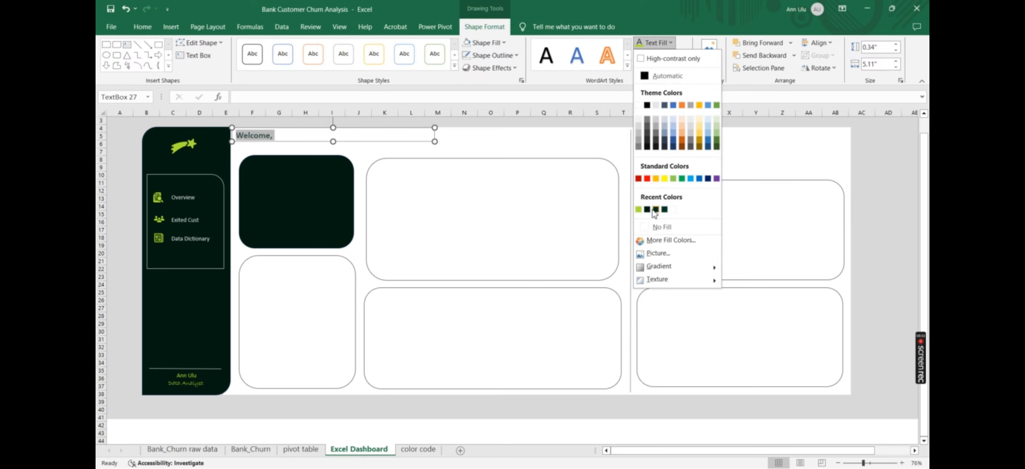
pyautogui.click(656, 210)
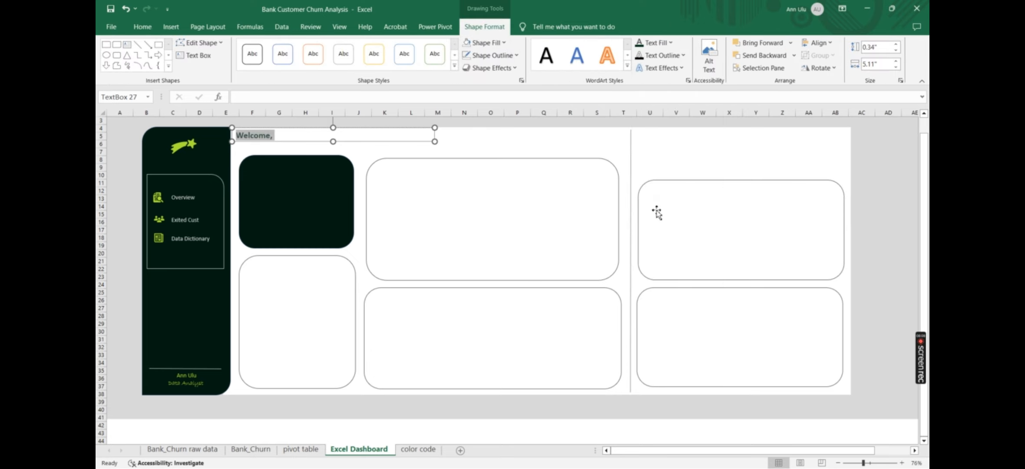
# Remove the outline from the "Welcome," text box
pyautogui.click(381, 159)
pyautogui.click(369, 142)
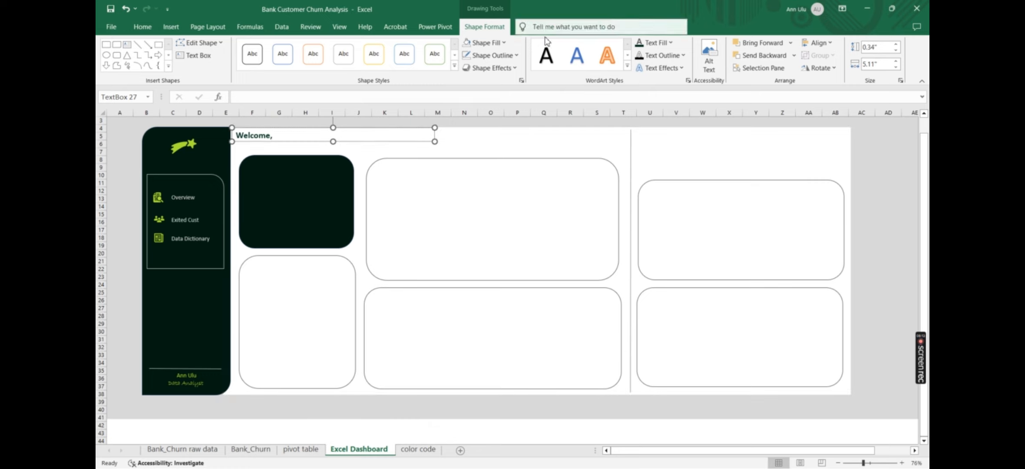
pyautogui.click(491, 56)
pyautogui.click(497, 240)
# Increase the "Welcome," text to 18 pt and deselect the text box
pyautogui.click(150, 26)
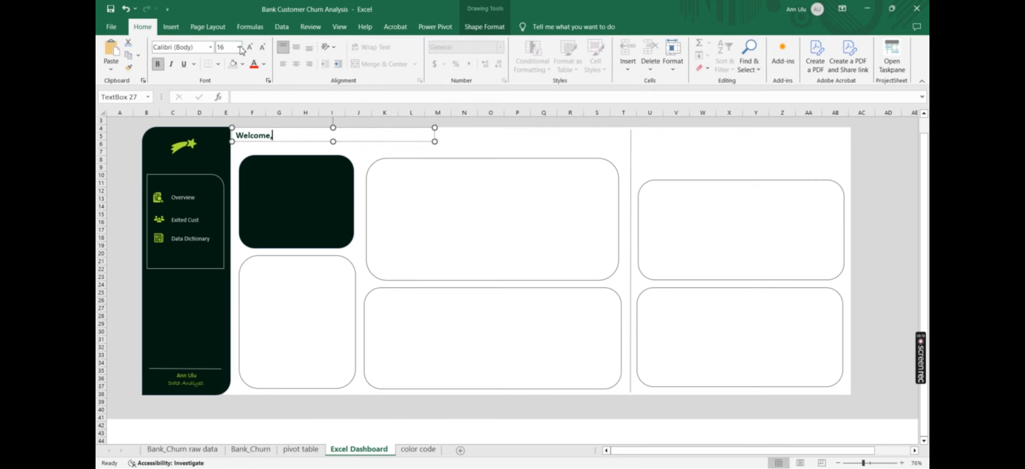
pyautogui.click(238, 46)
pyautogui.click(231, 146)
pyautogui.tripleClick(260, 138)
pyautogui.click(249, 46)
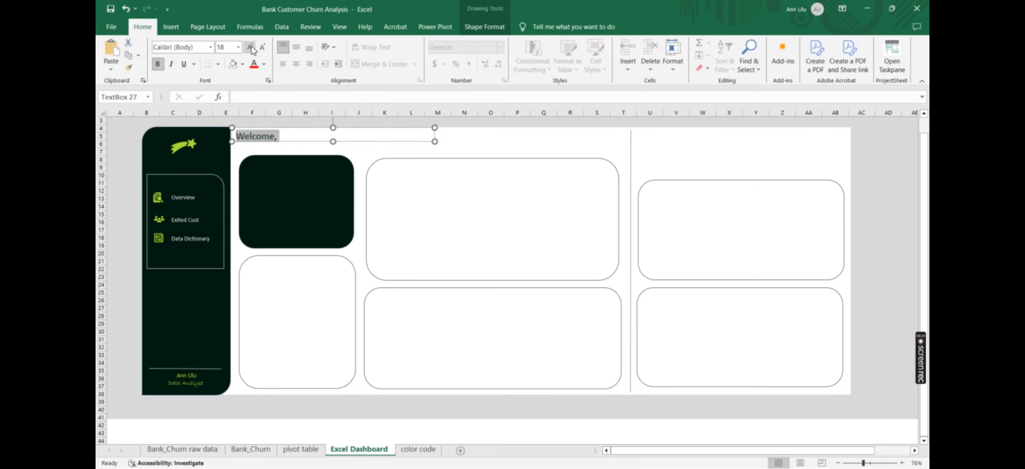
pyautogui.click(329, 151)
pyautogui.click(199, 425)
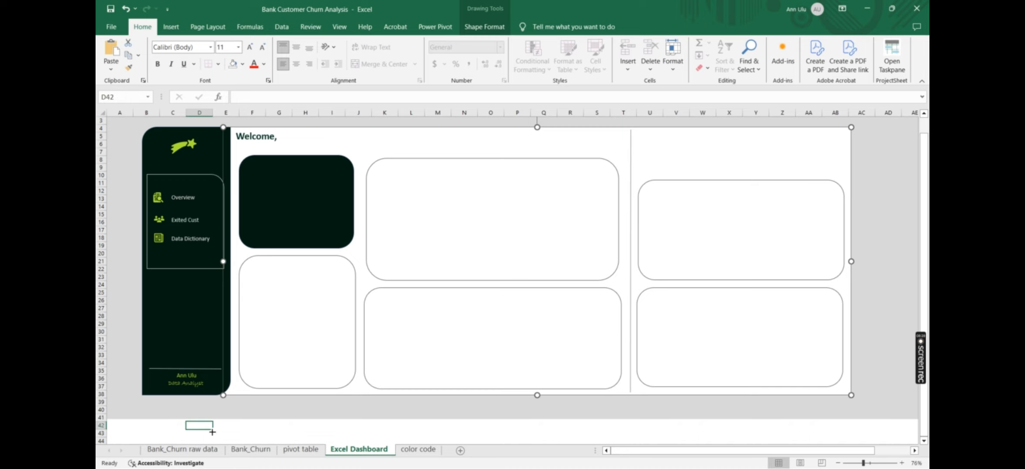
# Add a wide text box just below "Welcome," reading "An Overview of European Bank Customer Churn"
pyautogui.click(170, 26)
pyautogui.click(699, 56)
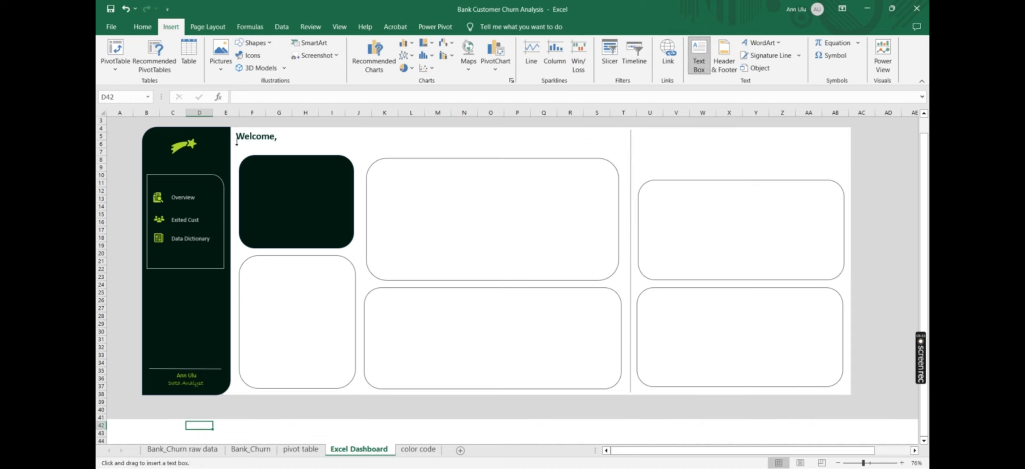
pyautogui.moveTo(235, 141); pyautogui.dragTo(541, 151)
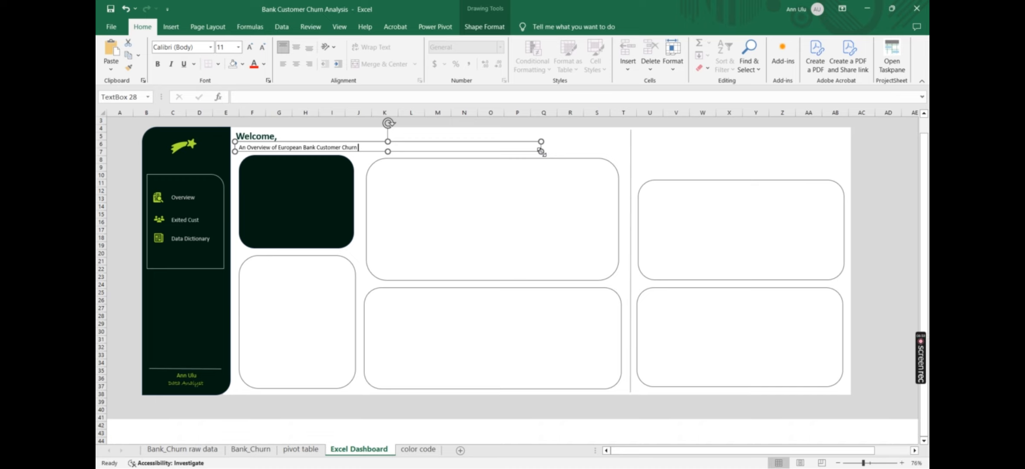
# Give the overview subtitle's text box no fill and no outline, and colour its text dark gray
pyautogui.hotkey('ctrl', 'a')
pyautogui.click(484, 27)
pyautogui.click(486, 42)
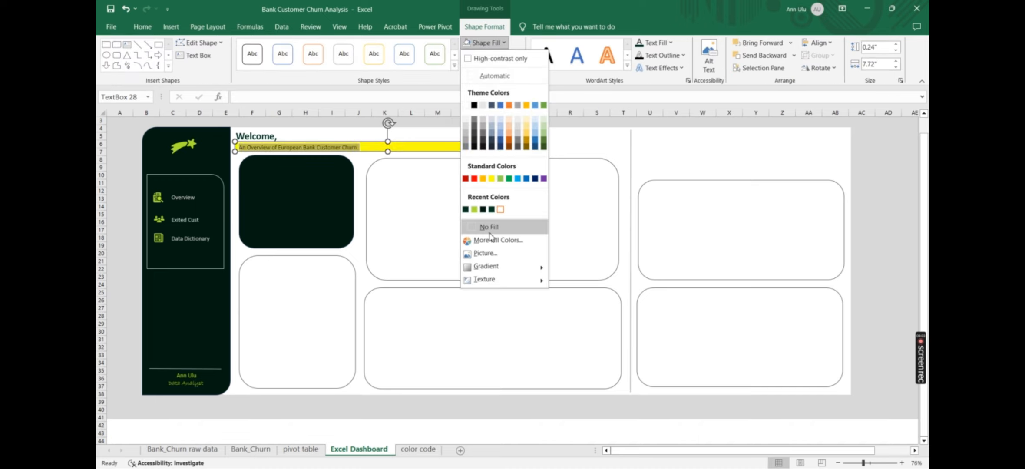
pyautogui.click(489, 231)
pyautogui.click(495, 56)
pyautogui.click(498, 239)
pyautogui.click(659, 43)
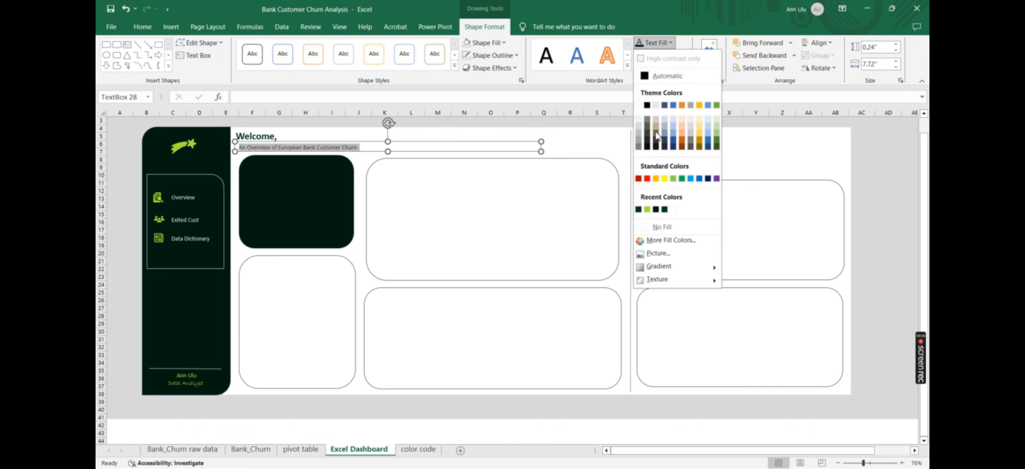
pyautogui.click(656, 135)
pyautogui.click(606, 133)
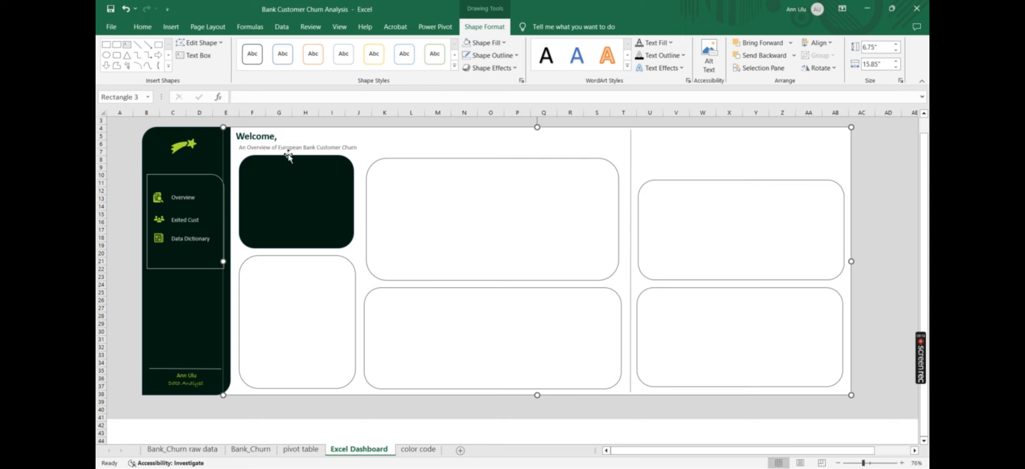
# Left-align the subtitle text box with the "Welcome," text box
pyautogui.click(306, 147)
pyautogui.keyDown('shift'); pyautogui.click(254, 138); pyautogui.keyUp('shift')
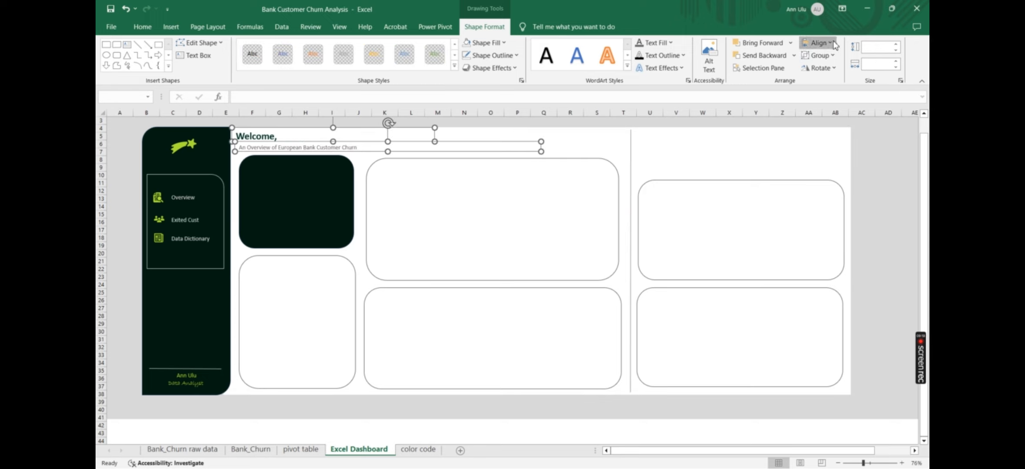
pyautogui.click(817, 43)
pyautogui.click(825, 56)
pyautogui.click(565, 158)
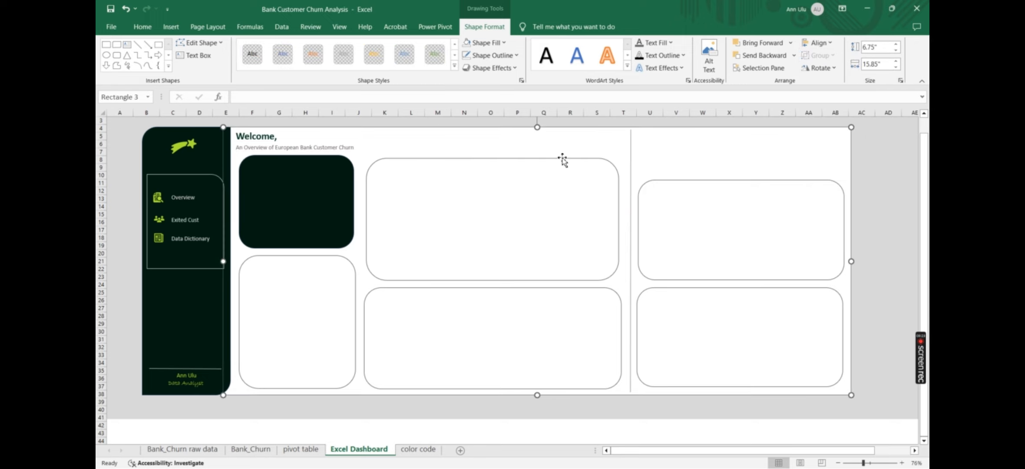
# Draw a small oval about 0.09" wide in the dark card's upper-left corner and fill it dark red
pyautogui.click(171, 27)
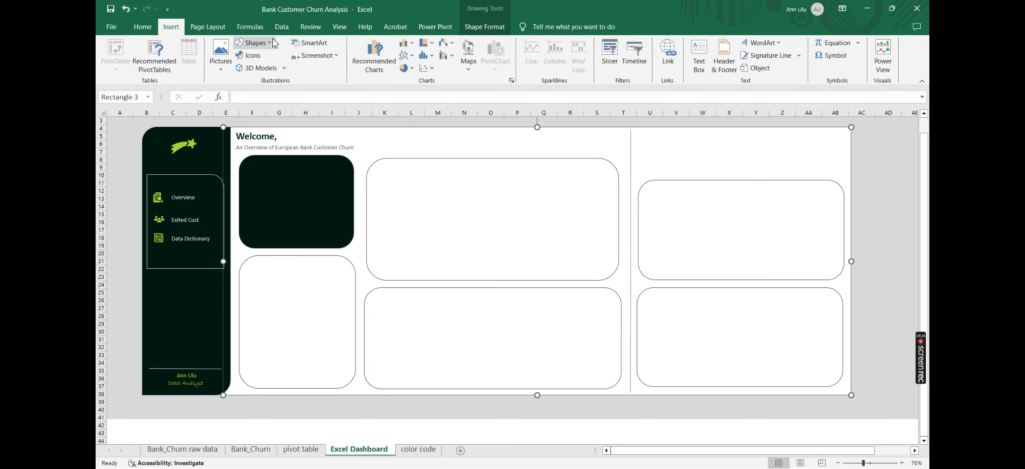
pyautogui.click(255, 42)
pyautogui.click(297, 71)
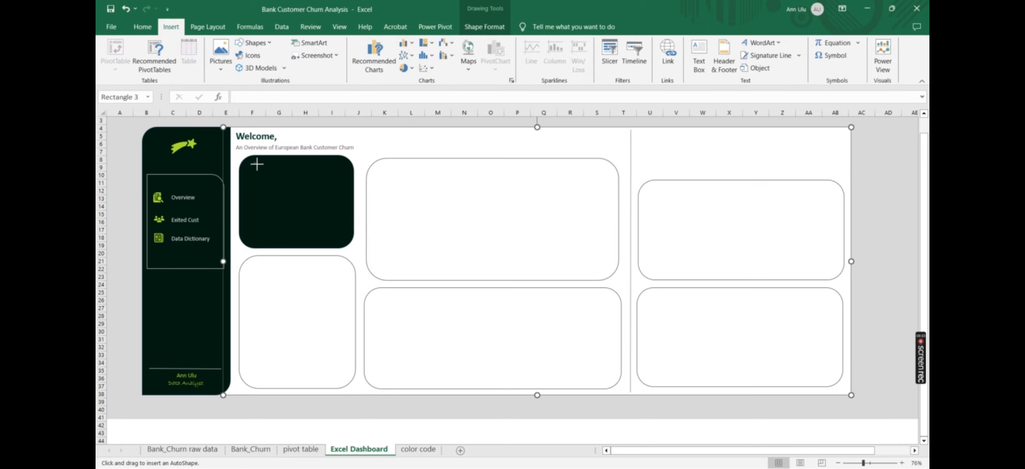
pyautogui.moveTo(253, 161); pyautogui.dragTo(258, 166)
pyautogui.click(501, 43)
pyautogui.click(468, 177)
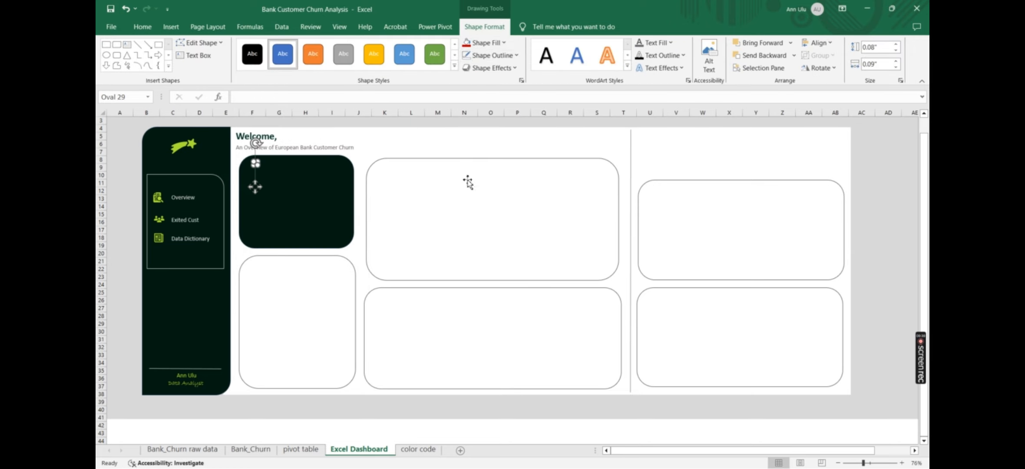
# Apply the largest glow variation to the small oval and set its glow colour to dark red
pyautogui.click(514, 69)
pyautogui.moveTo(492, 147)
pyautogui.click(551, 299)
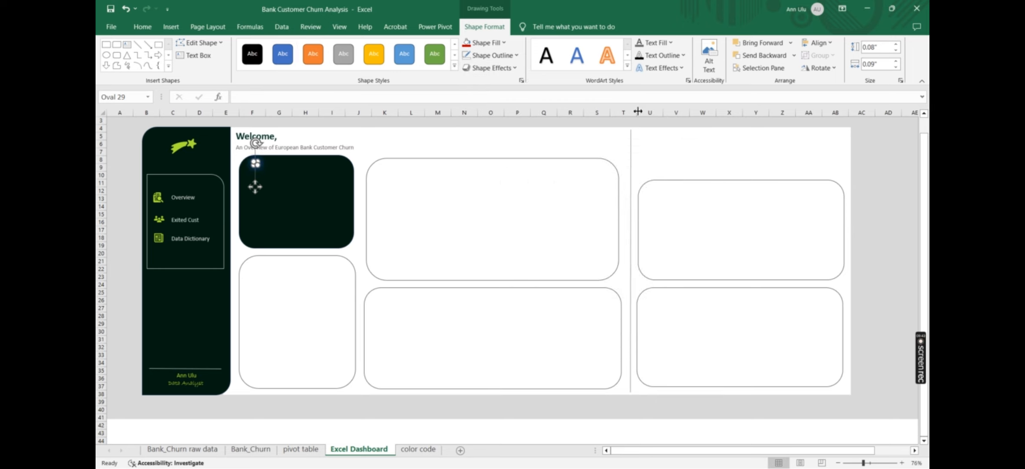
pyautogui.click(513, 68)
pyautogui.moveTo(523, 139)
pyautogui.moveTo(574, 322)
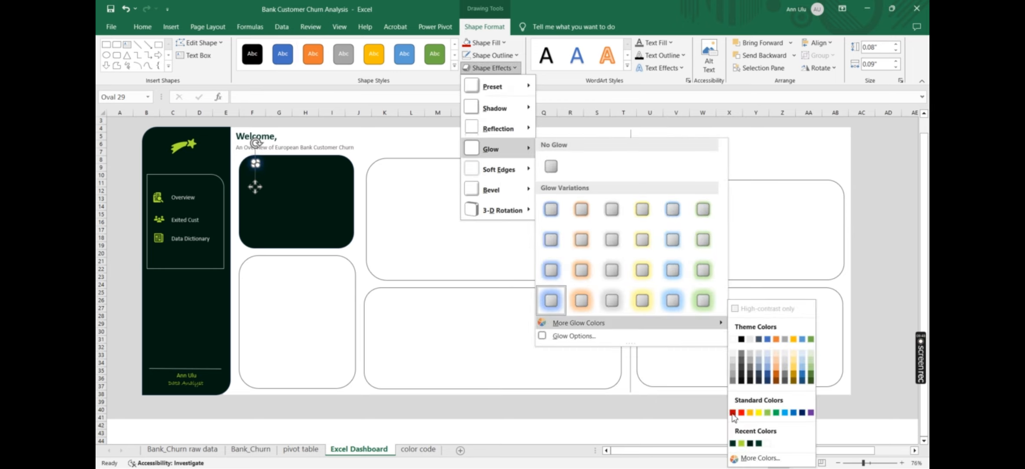
pyautogui.click(733, 415)
pyautogui.click(388, 123)
# Add a text box reading "Churn Breakdown", about 1.78" wide, beside the red dot in the dark card
pyautogui.click(171, 27)
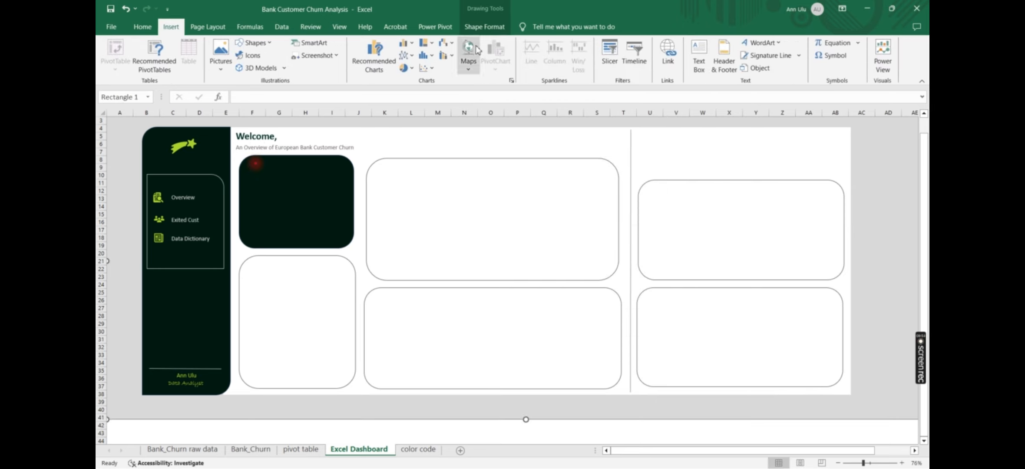
pyautogui.click(698, 55)
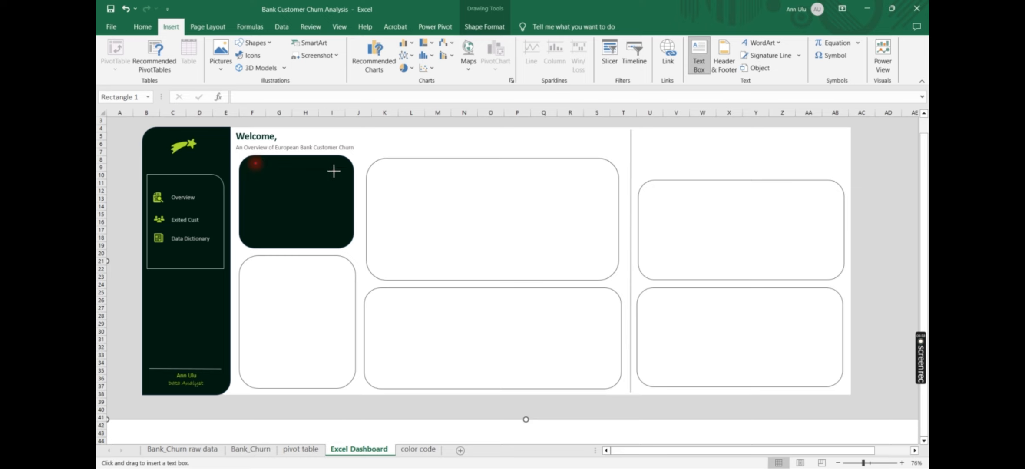
pyautogui.moveTo(334, 171); pyautogui.dragTo(338, 170)
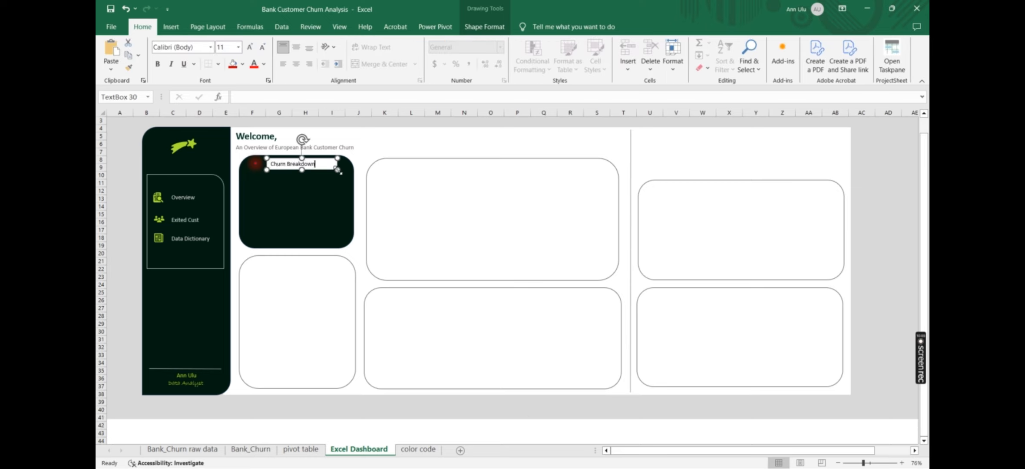
# Remove the fill and outline from the "Churn Breakdown" text box
pyautogui.hotkey('ctrl', 'a')
pyautogui.click(484, 26)
pyautogui.click(504, 43)
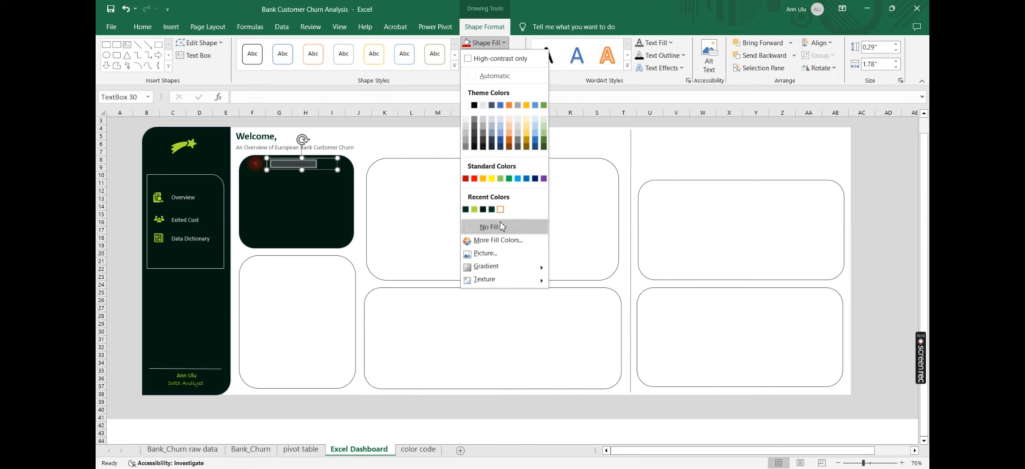
pyautogui.click(489, 226)
pyautogui.click(491, 55)
pyautogui.click(489, 239)
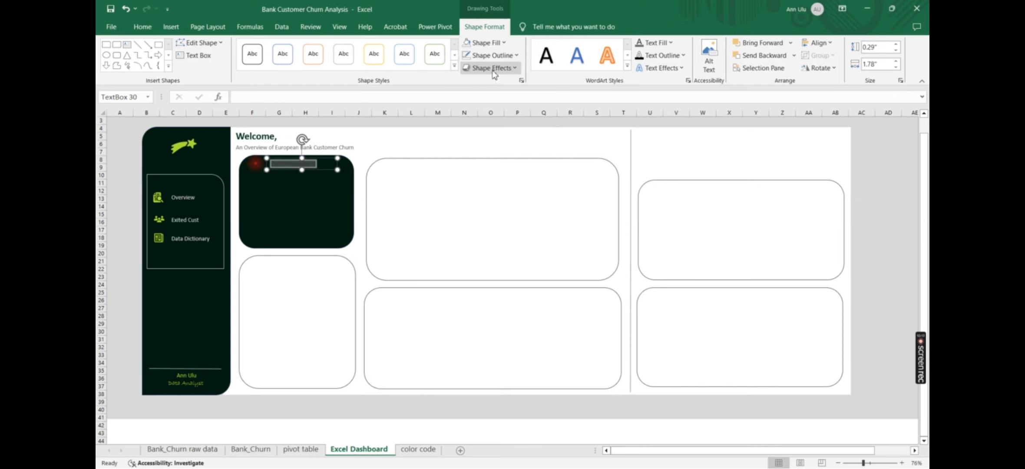
# Colour the "Churn Breakdown" text dark gray and nudge its box slightly closer to the red dot
pyautogui.click(670, 43)
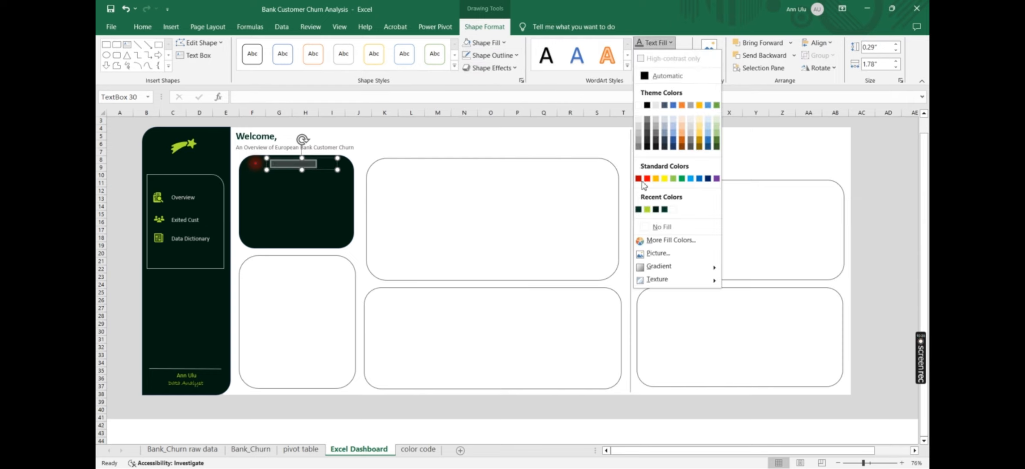
pyautogui.click(657, 133)
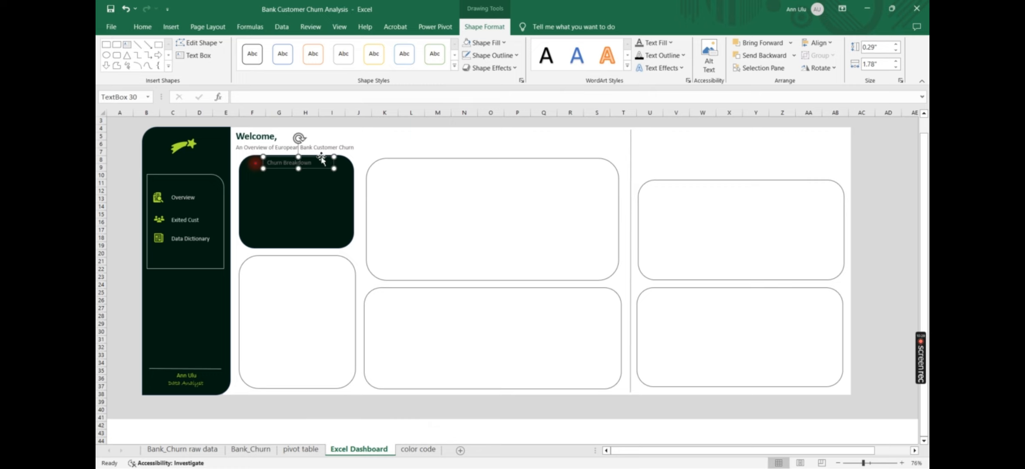
pyautogui.click(299, 137)
# Start inserting another text box inside the dark card below the "Churn Breakdown" label
pyautogui.click(171, 26)
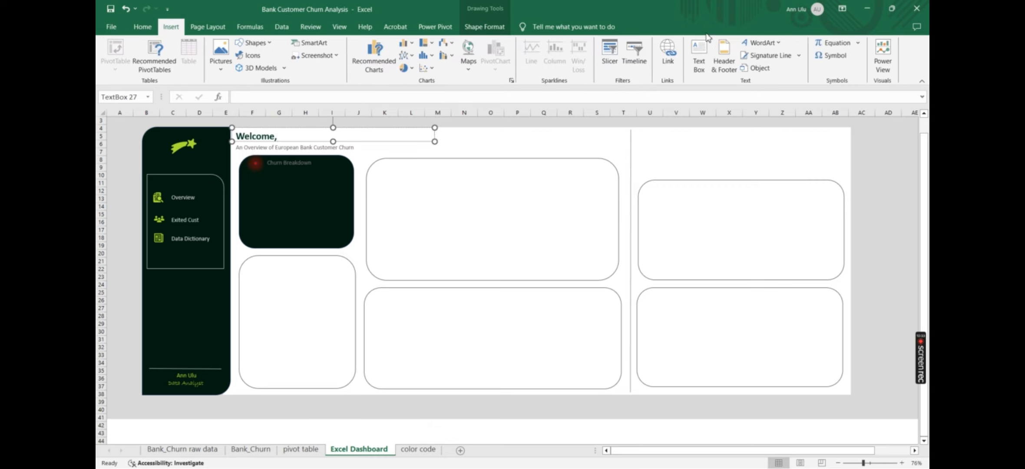
pyautogui.click(699, 56)
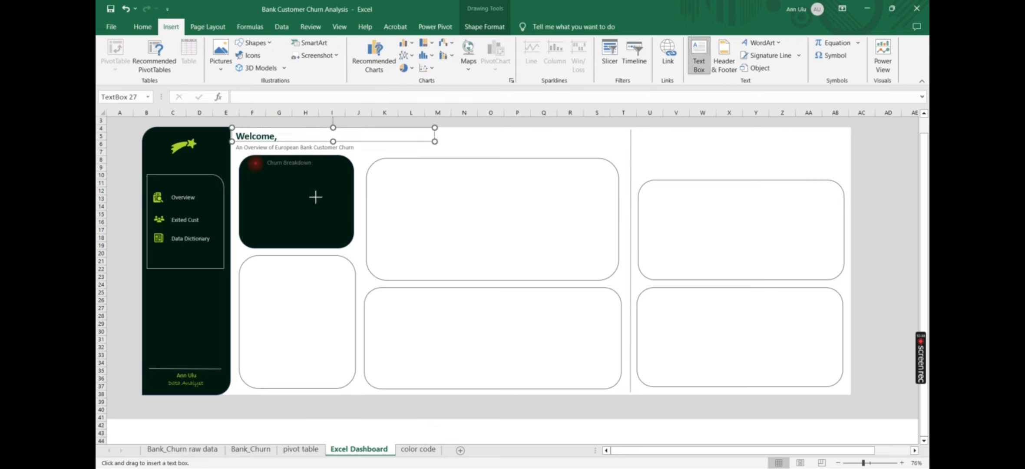
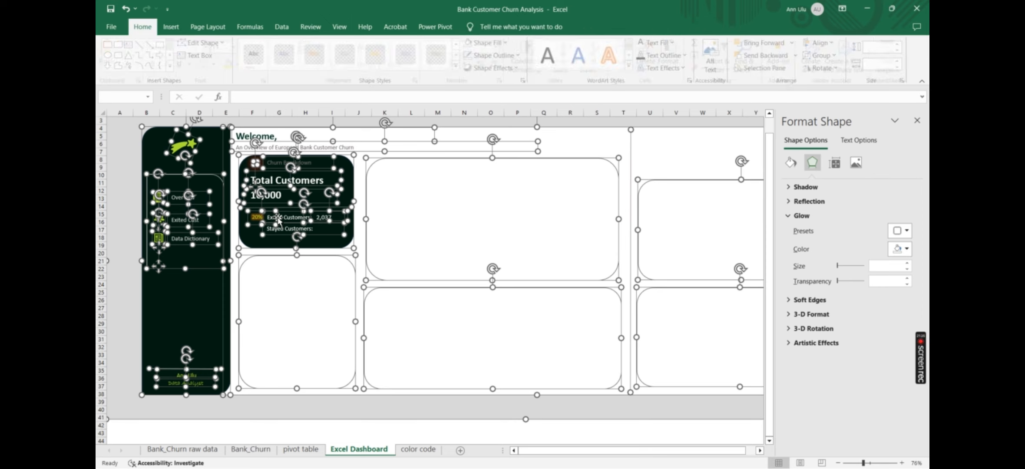
# Try to recolour the shape glow of the 20% text box beside "Exited Customers:" with the recent yellow-green, then undo it
pyautogui.press('Escape')
pyautogui.click(256, 216)
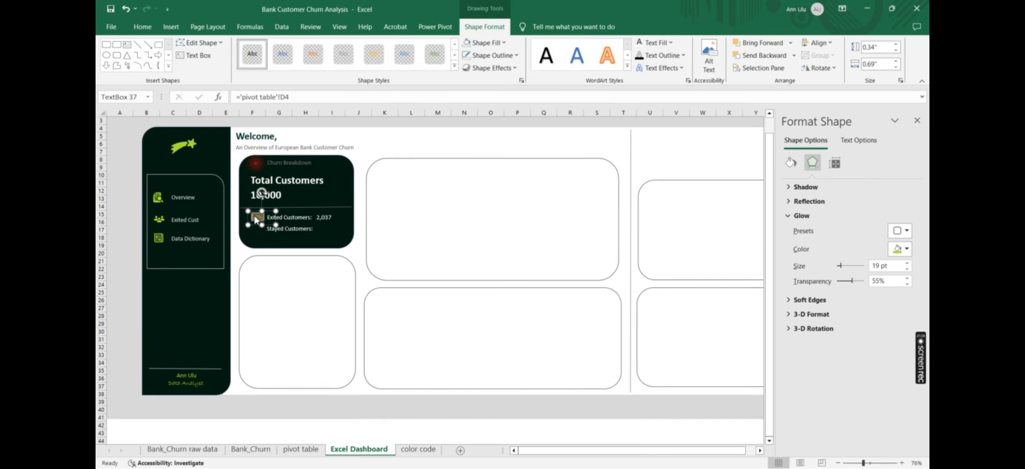
pyautogui.click(901, 249)
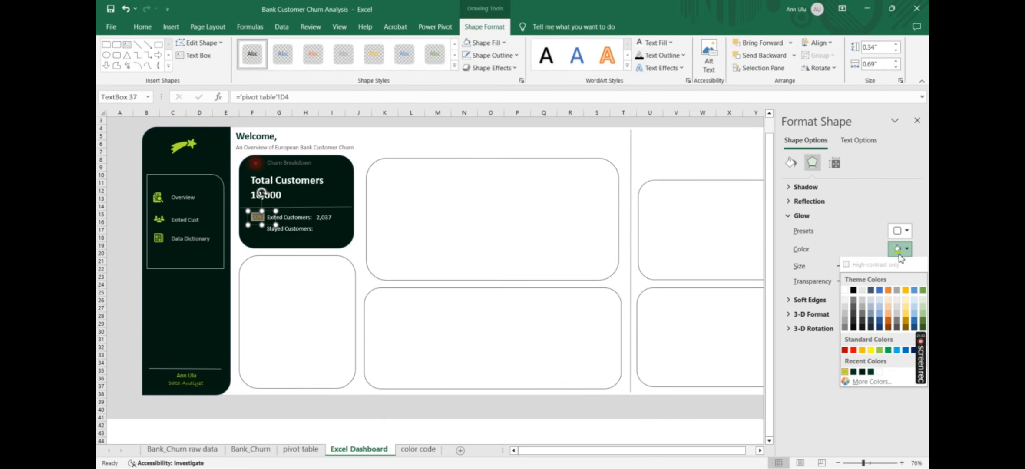
pyautogui.click(844, 372)
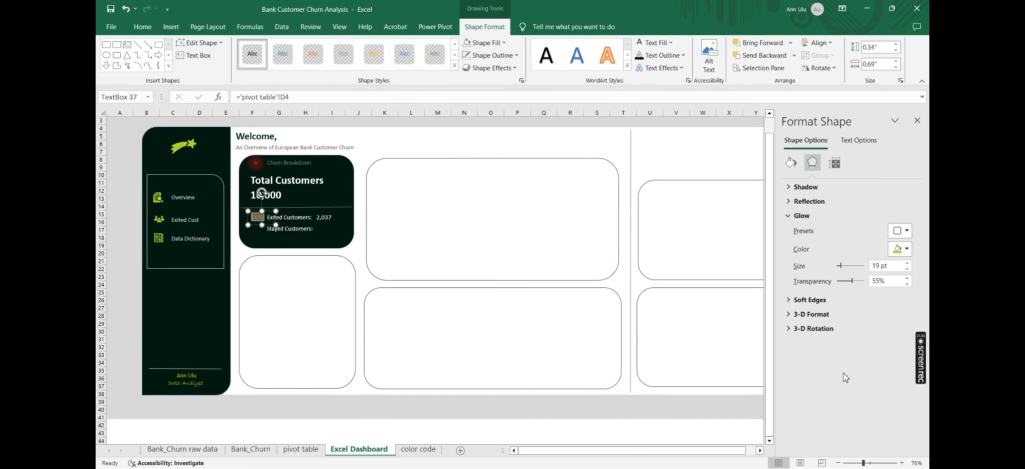
pyautogui.click(686, 429)
pyautogui.hotkey('ctrl', 'z')
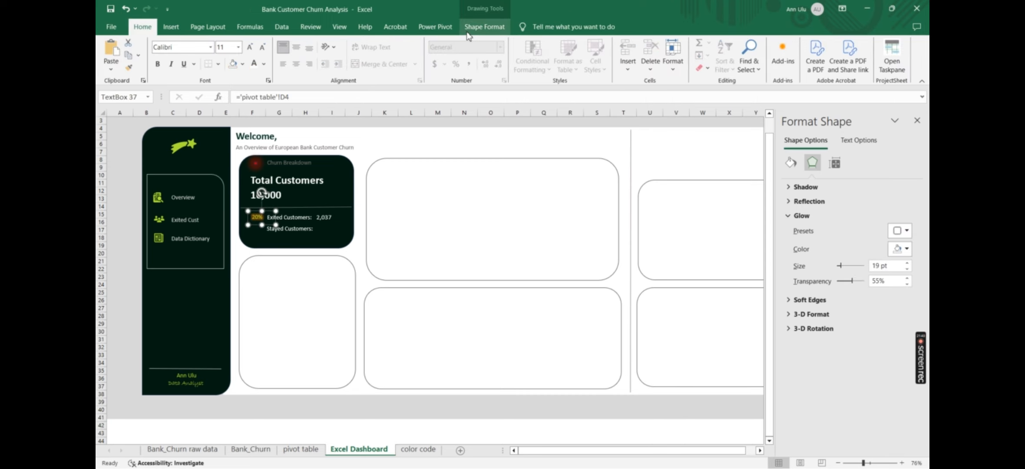
# Apply the largest green text glow variation to the 20% text box beside "Exited Customers:"
pyautogui.click(483, 27)
pyautogui.click(659, 68)
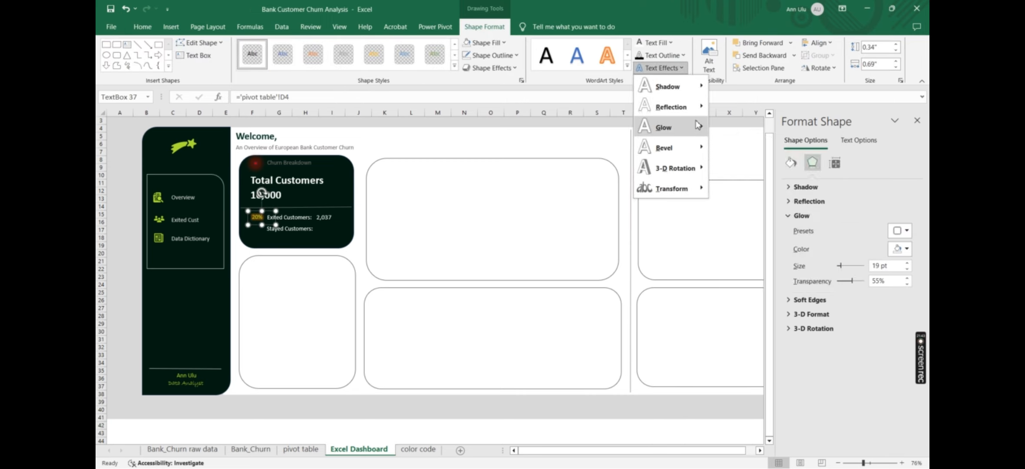
pyautogui.moveTo(697, 126)
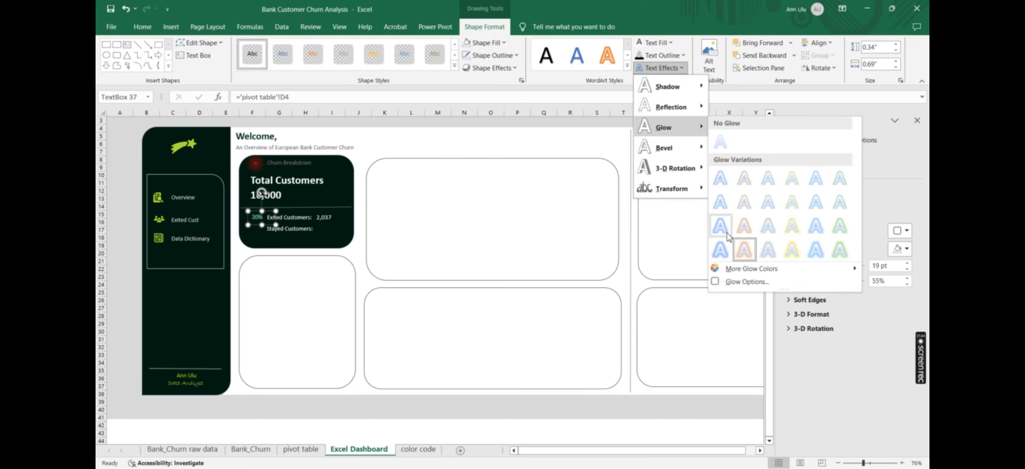
pyautogui.click(849, 251)
pyautogui.click(526, 418)
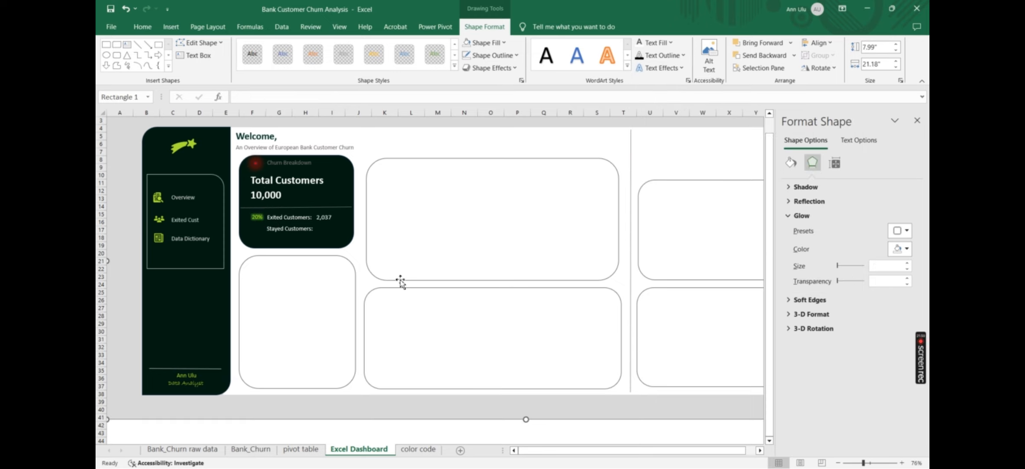
# Nudge the "Exited Customers:" text box slightly in the dark card and close the shape formatting options
pyautogui.click(305, 213)
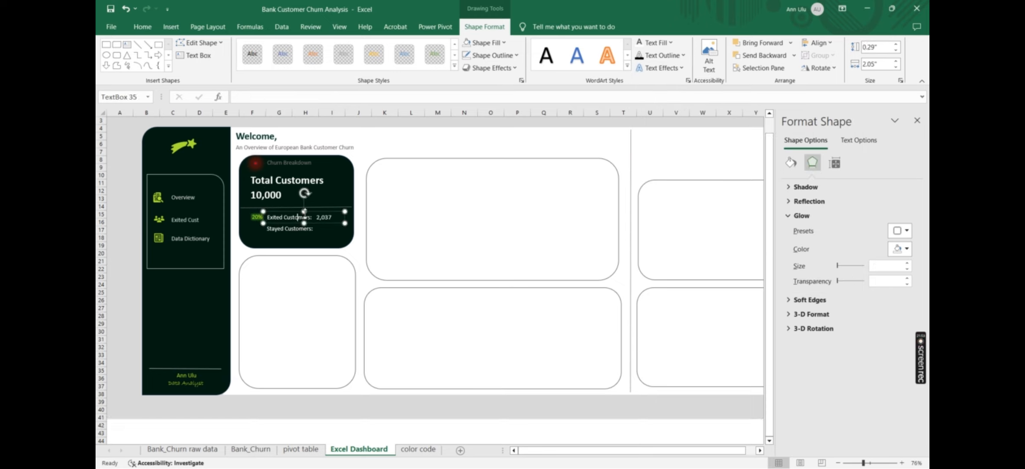
pyautogui.moveTo(313, 212); pyautogui.dragTo(313, 212)
pyautogui.click(916, 120)
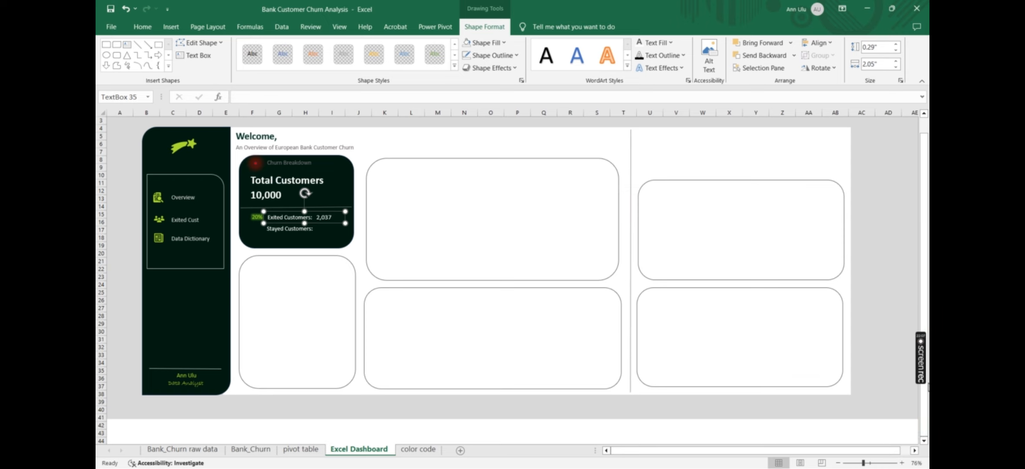
pyautogui.moveTo(922, 370)
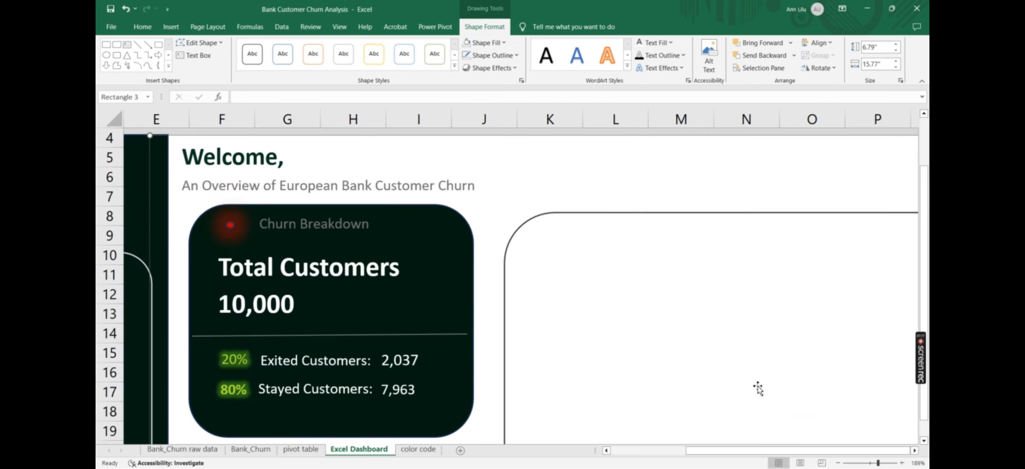
pyautogui.moveTo(923, 354)
pyautogui.click(865, 463)
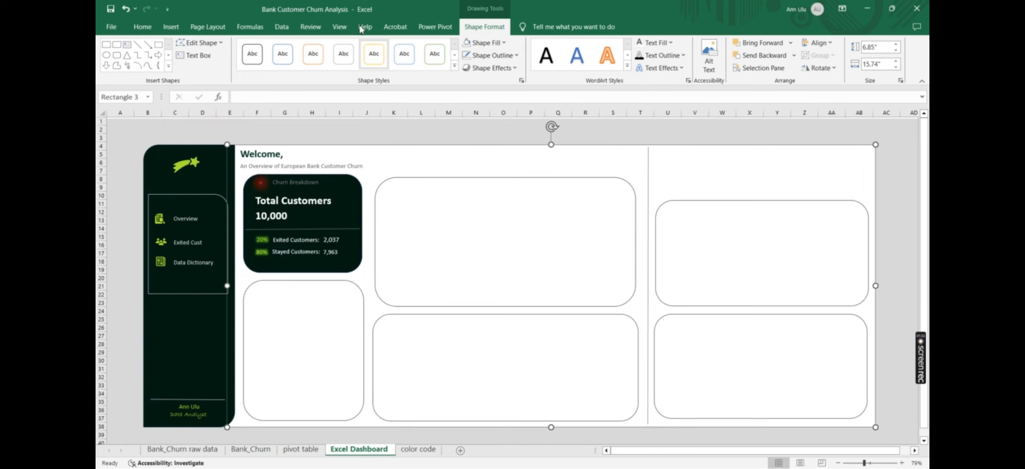
# Insert a Gender slicer from the gender churn pivot table on the pivot table sheet
pyautogui.click(304, 449)
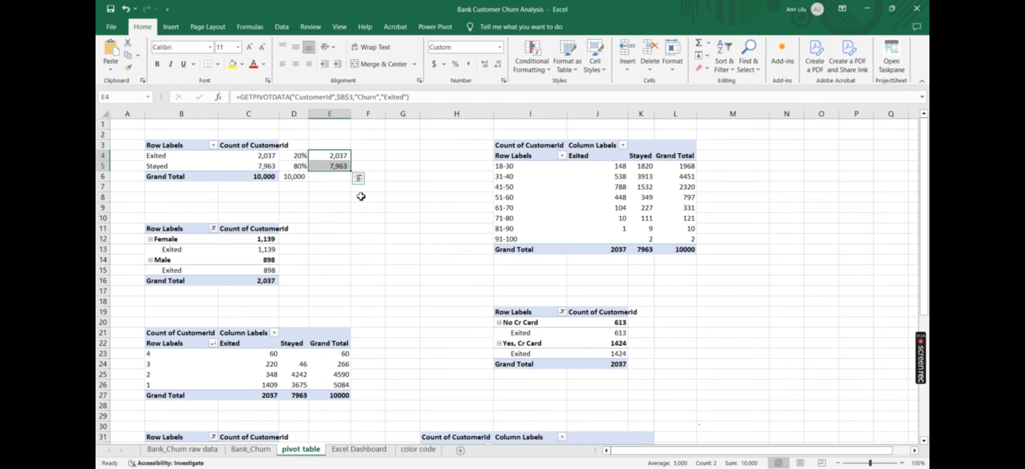
pyautogui.click(248, 242)
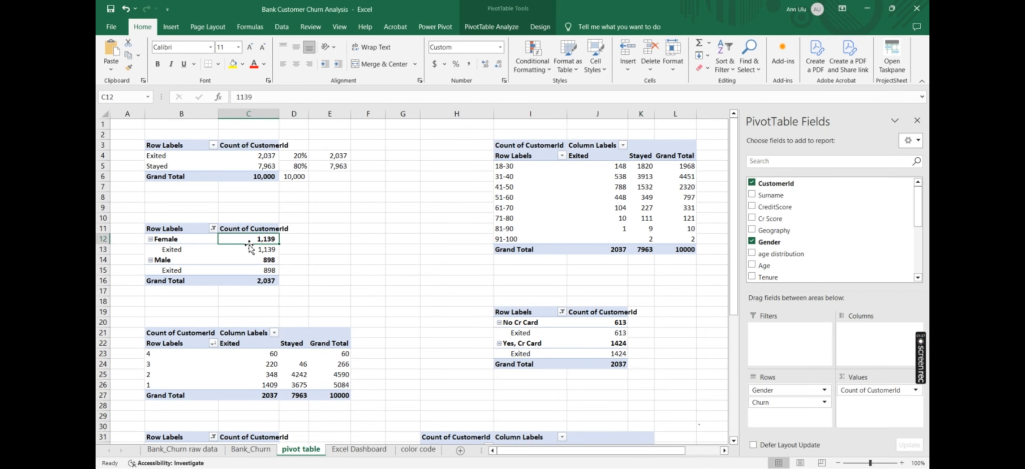
pyautogui.click(171, 27)
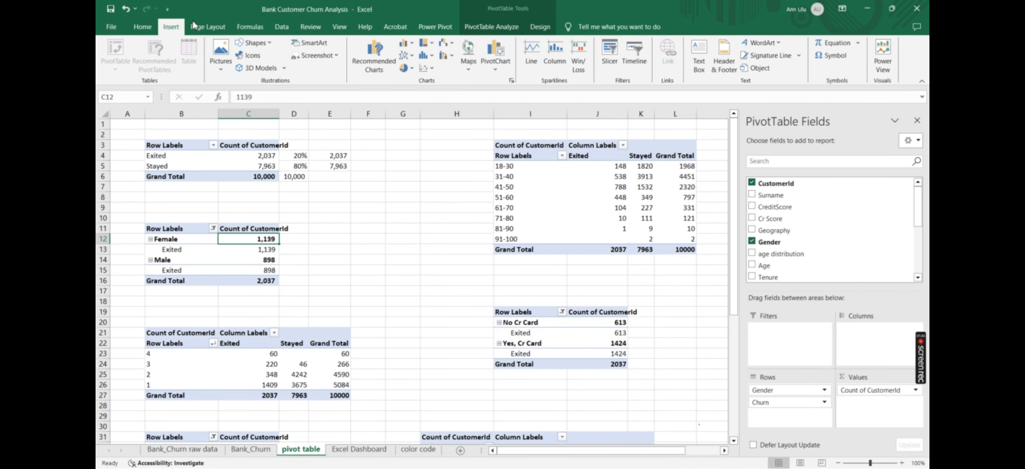
pyautogui.click(605, 59)
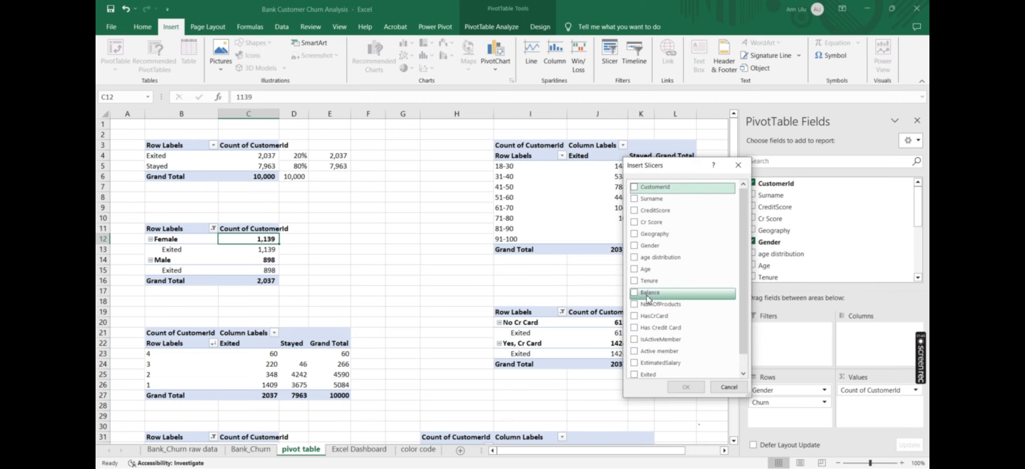
pyautogui.click(647, 245)
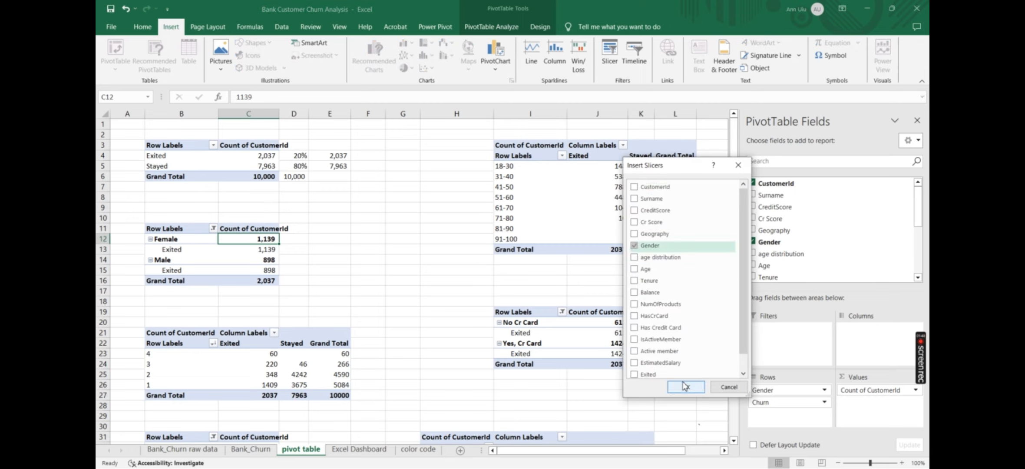
pyautogui.click(686, 386)
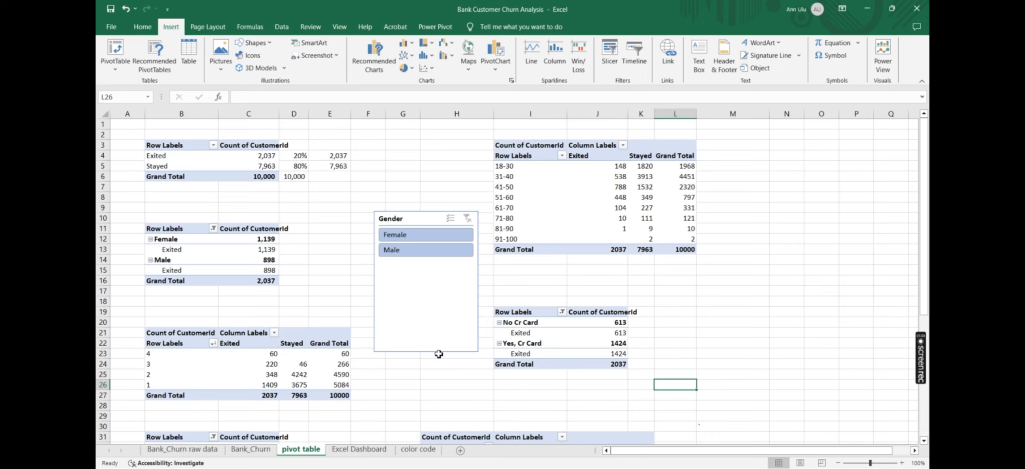
# Shorten the Gender slicer and move it to the Excel Dashboard sheet, above the upper-right card
pyautogui.click(438, 354)
pyautogui.moveTo(427, 351); pyautogui.dragTo(442, 280)
pyautogui.press('Delete')
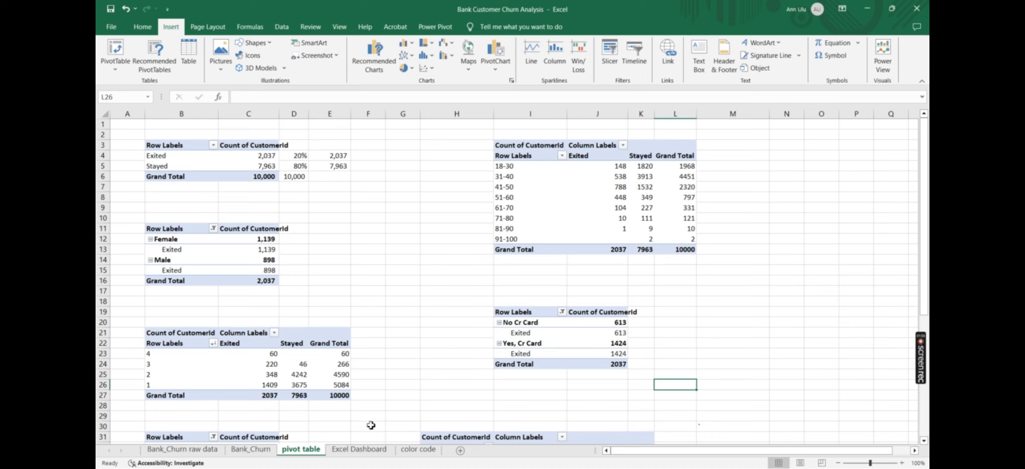
pyautogui.click(359, 449)
pyautogui.hotkey('ctrl', 'v')
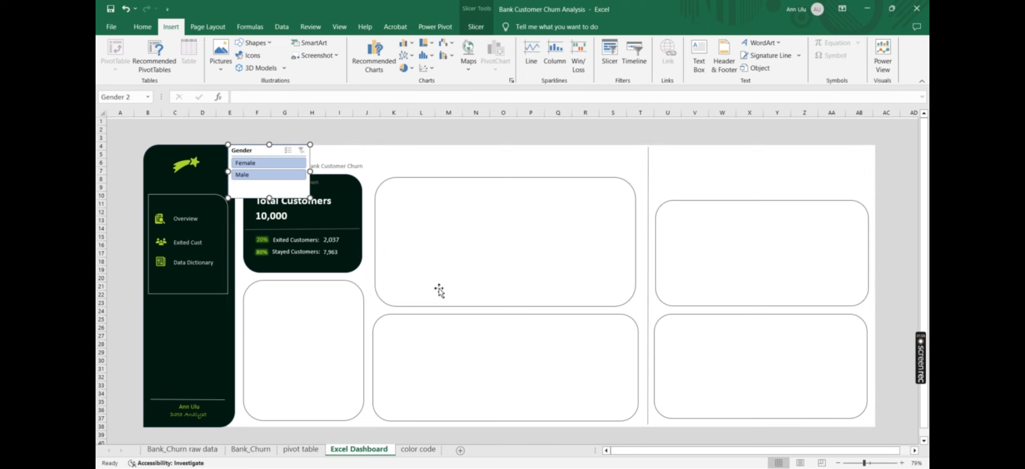
pyautogui.moveTo(259, 152); pyautogui.dragTo(681, 155)
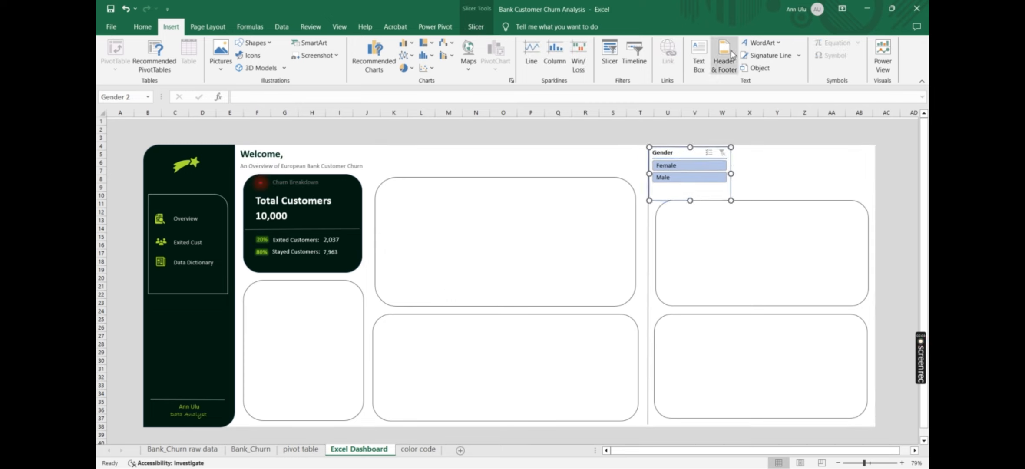
# Arrange the Gender slicer's buttons in 2 columns and clear its caption
pyautogui.click(474, 27)
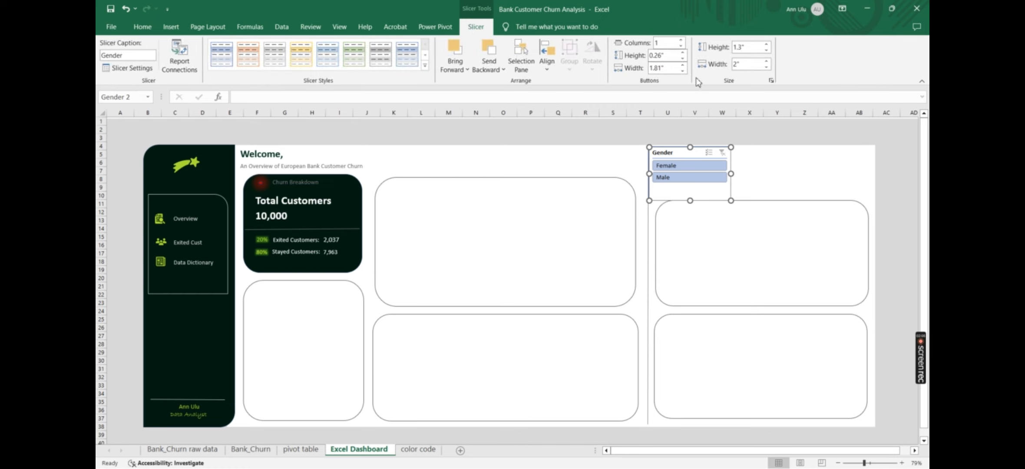
pyautogui.click(681, 42)
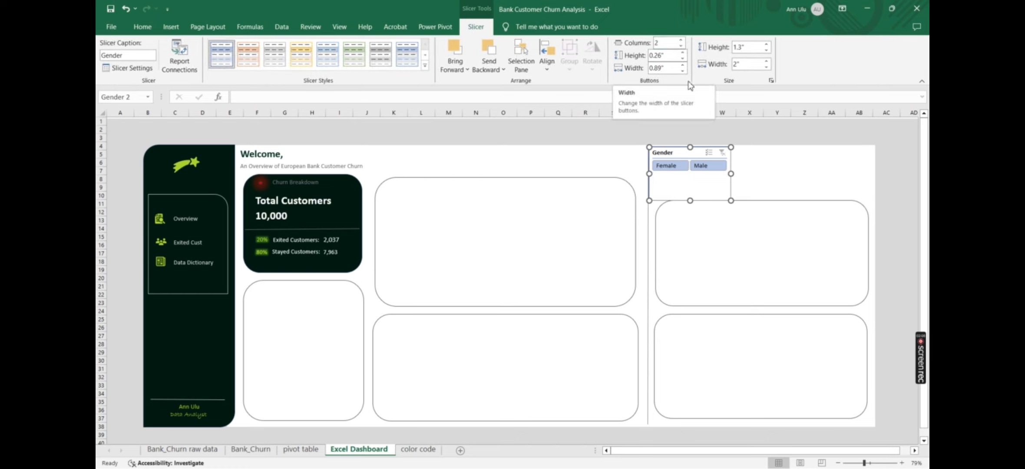
pyautogui.doubleClick(141, 56)
pyautogui.press('BackSpace')
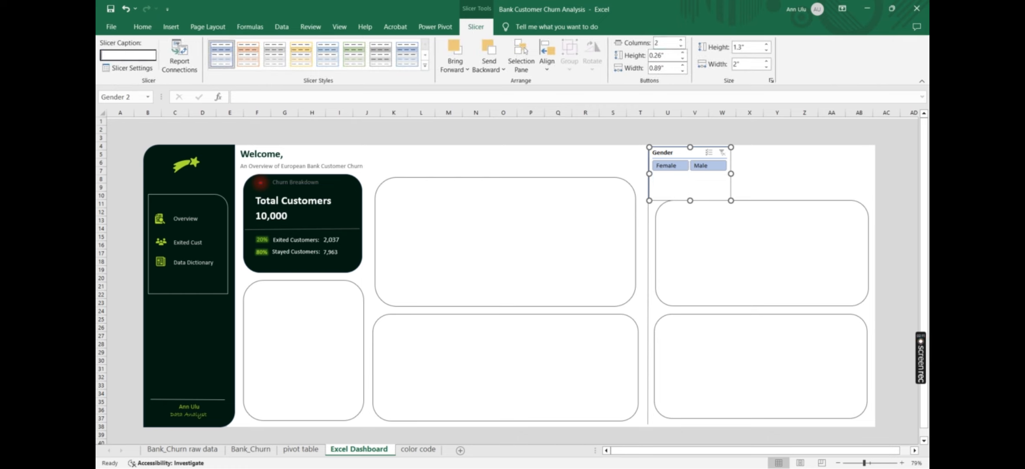
pyautogui.press('Return')
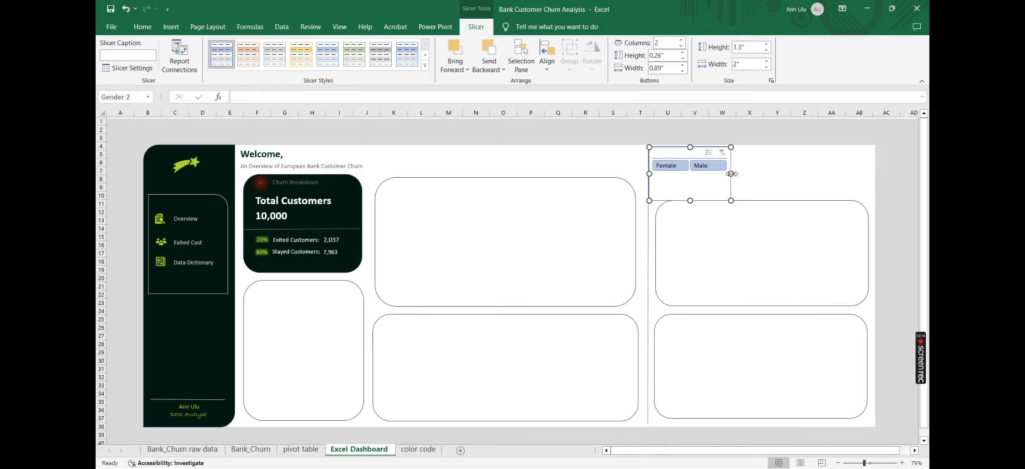
# Resize the Gender slicer to about 0.73 by 5.48 inches, spanning the right-hand section, and apply the gray slicer style
pyautogui.moveTo(731, 173); pyautogui.dragTo(873, 164)
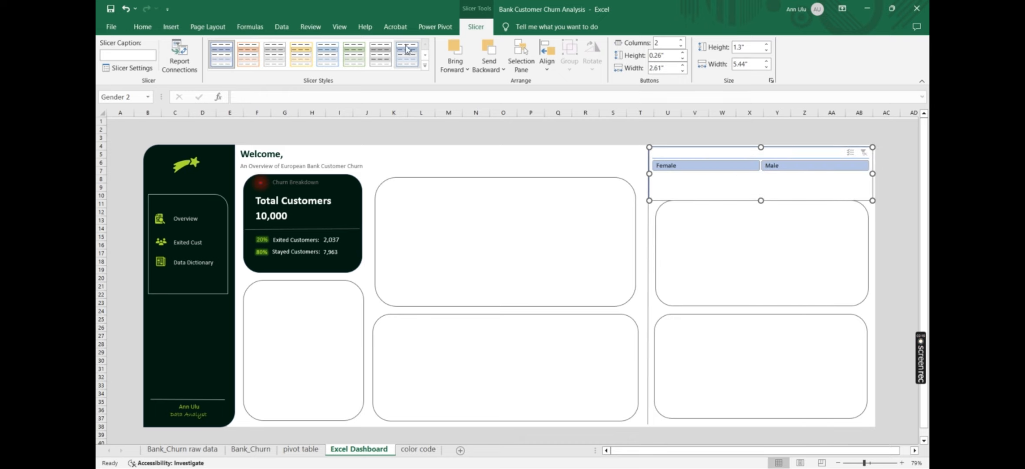
pyautogui.click(380, 54)
pyautogui.moveTo(761, 201); pyautogui.dragTo(777, 178)
# Test the Gender slicer by switching between Female and Male to check the churn card, then clear the filter
pyautogui.click(715, 165)
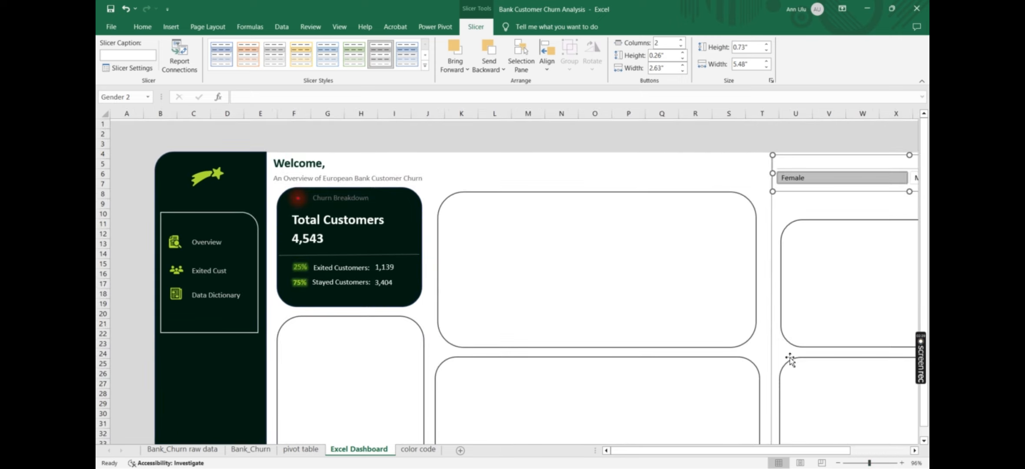
pyautogui.hscroll(4, 788, 361)
pyautogui.click(804, 176)
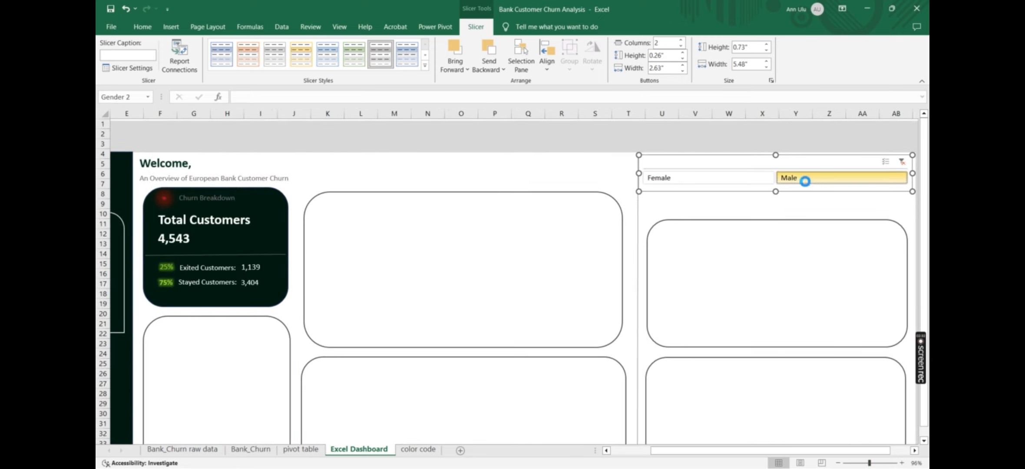
pyautogui.click(667, 180)
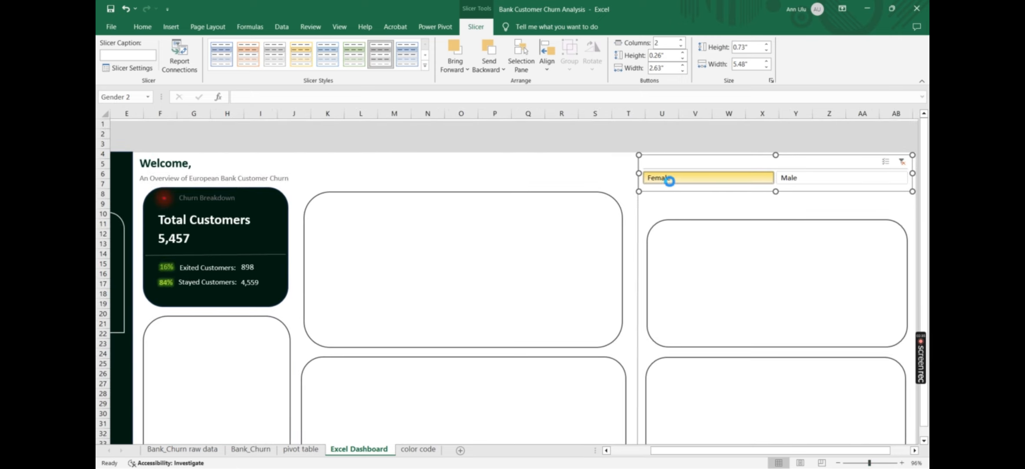
pyautogui.click(807, 178)
pyautogui.click(734, 177)
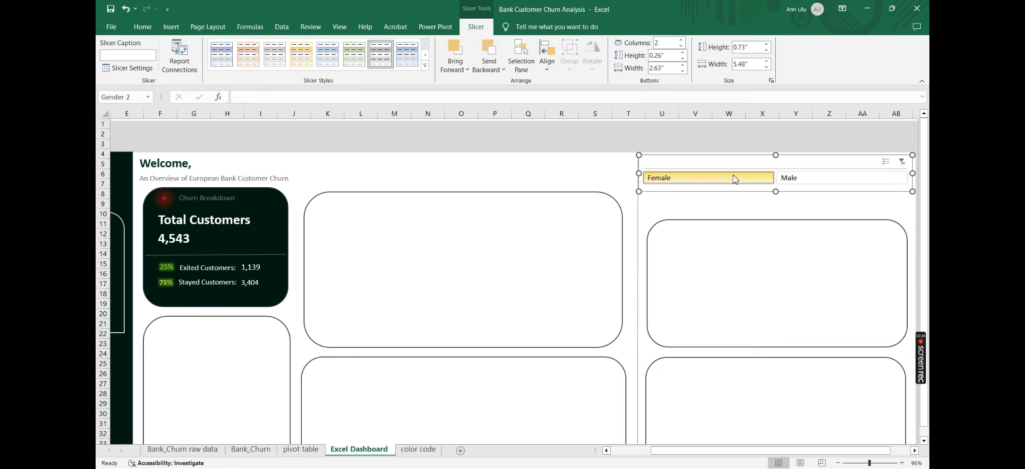
pyautogui.click(790, 178)
pyautogui.click(753, 179)
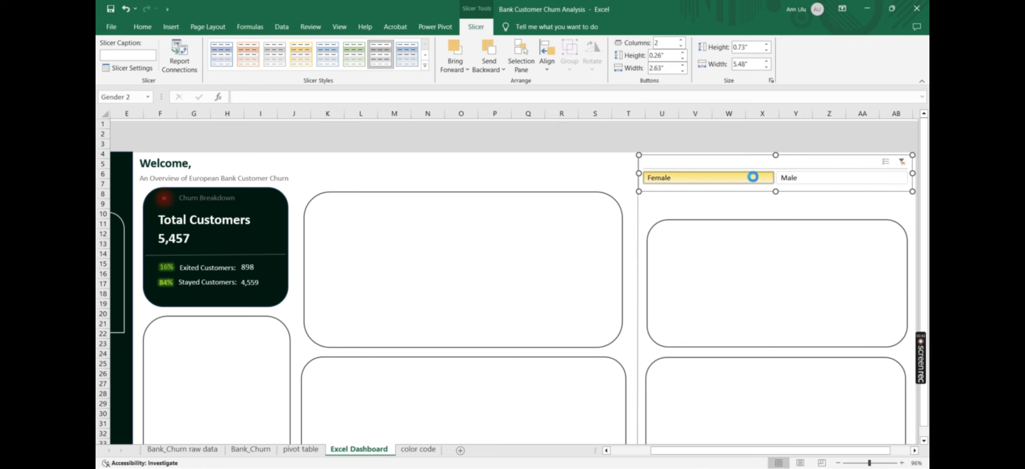
pyautogui.click(903, 161)
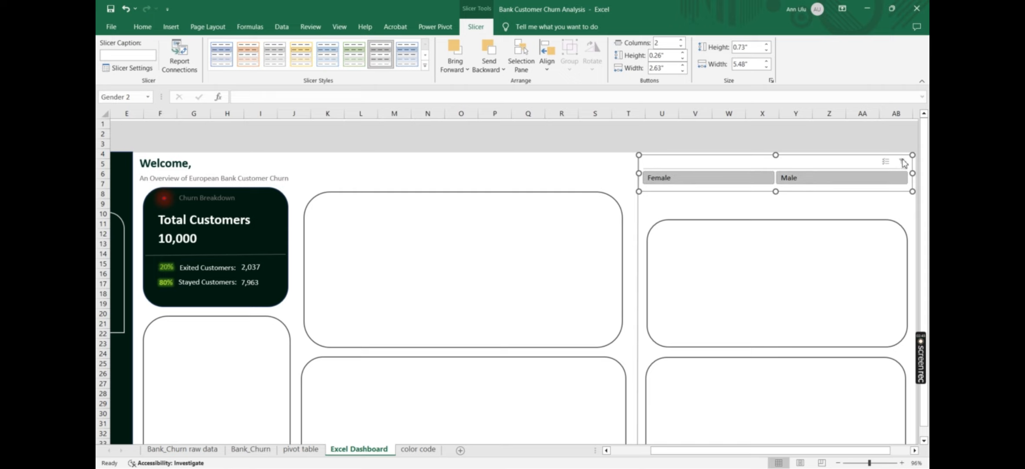
pyautogui.click(860, 464)
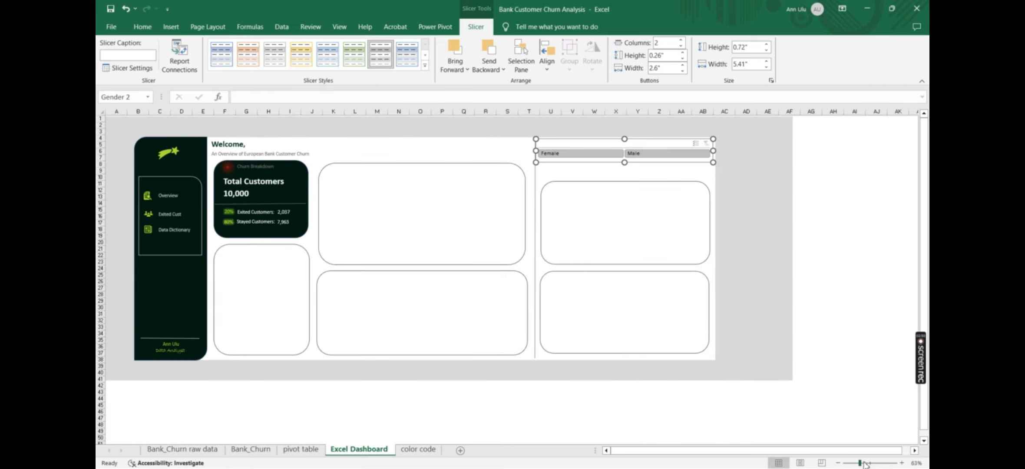
# Narrow the Gender slicer slightly so its left edge clears the vertical divider line, and save the workbook
pyautogui.click(864, 463)
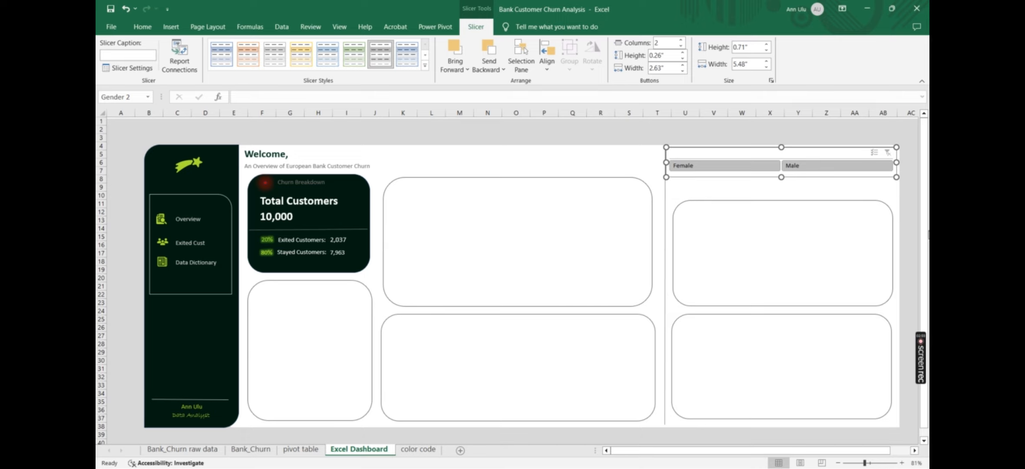
pyautogui.moveTo(924, 274); pyautogui.dragTo(924, 280)
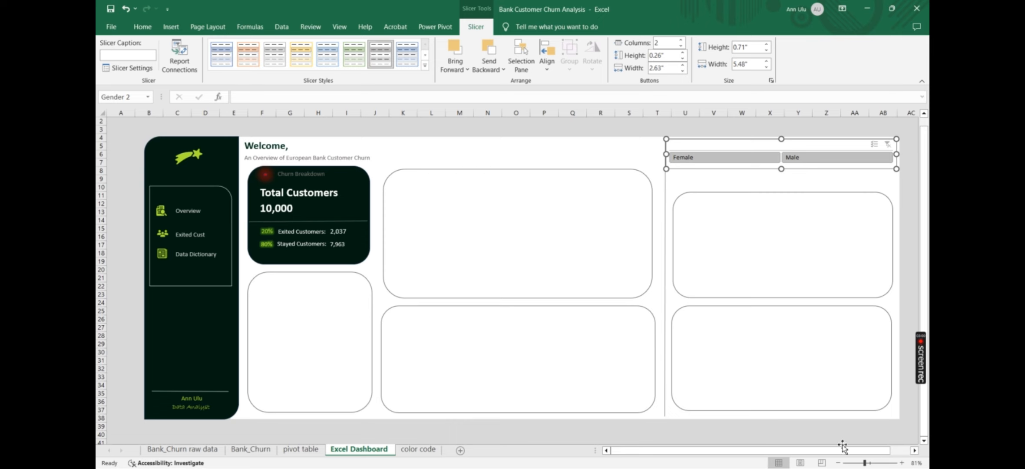
pyautogui.moveTo(865, 463); pyautogui.dragTo(861, 463)
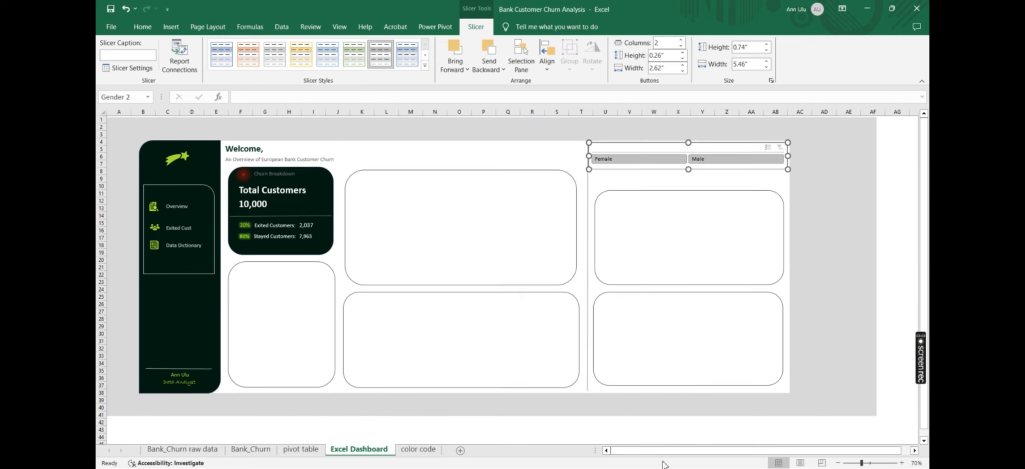
pyautogui.click(663, 429)
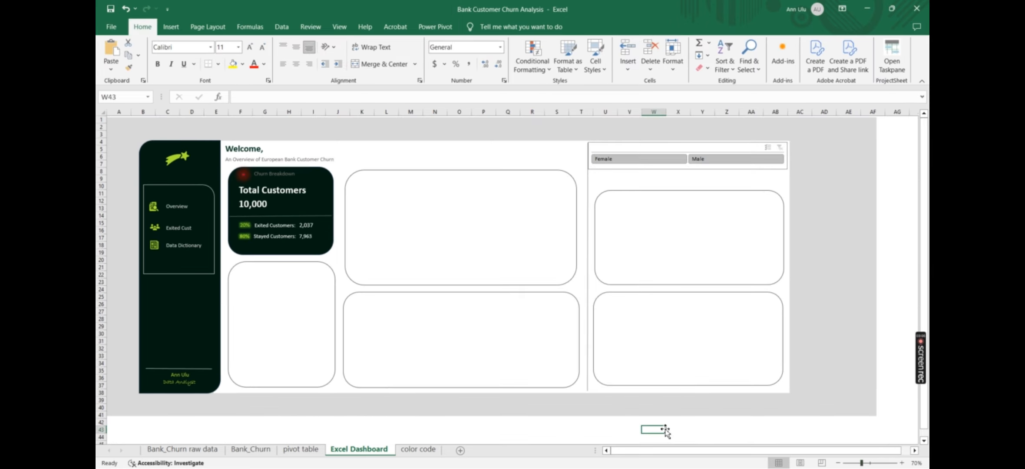
pyautogui.click(728, 148)
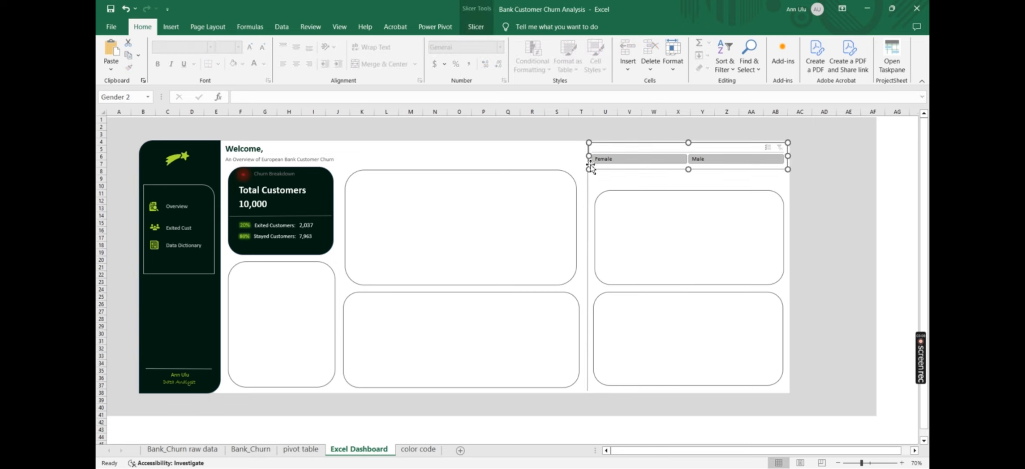
pyautogui.moveTo(591, 158); pyautogui.dragTo(598, 158)
pyautogui.click(558, 150)
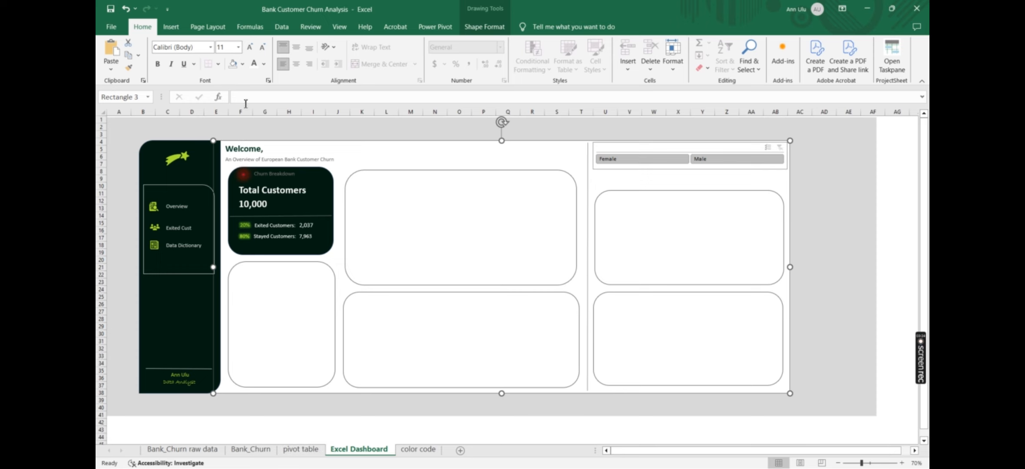
pyautogui.click(110, 9)
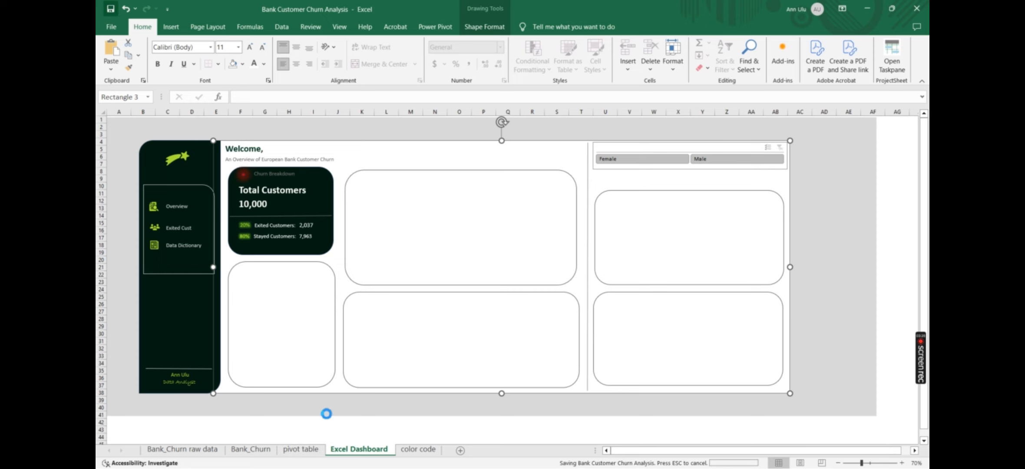
# Insert a doughnut PivotChart from the pivot table of exited customers by gender on the pivot table sheet
pyautogui.click(296, 451)
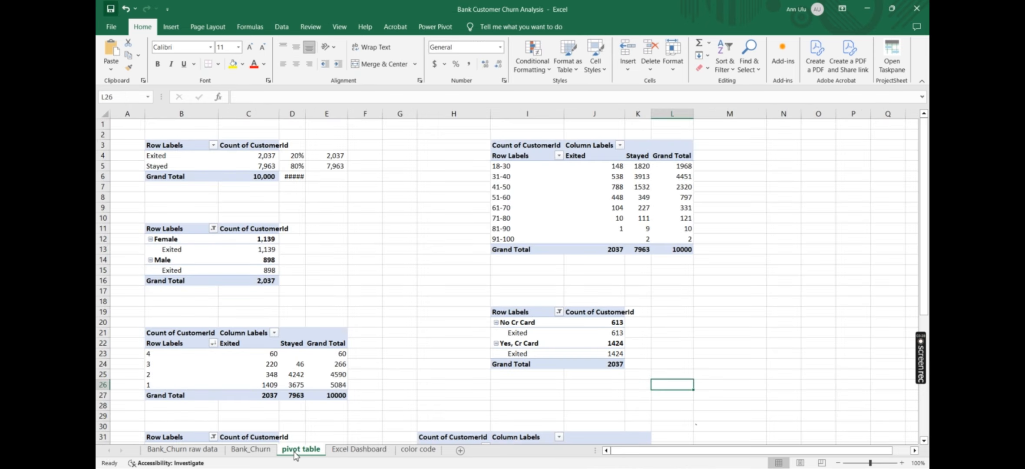
pyautogui.click(243, 270)
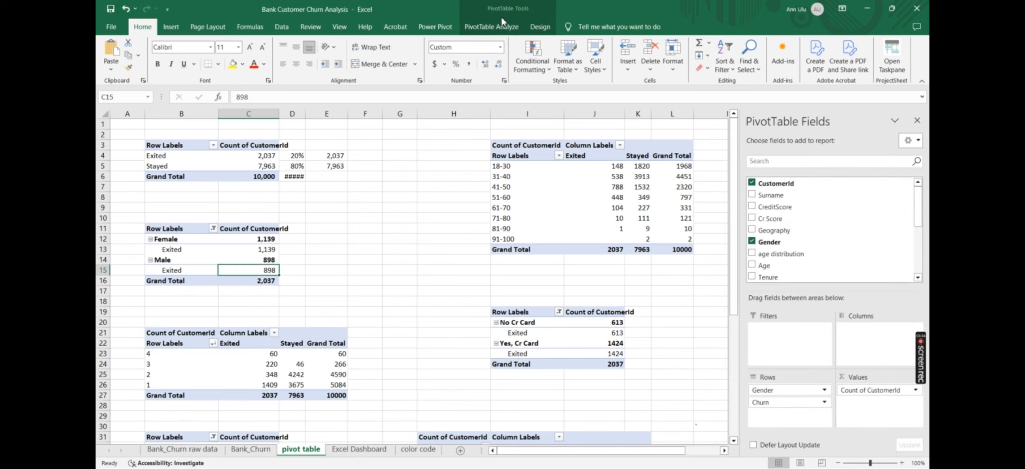
pyautogui.click(490, 27)
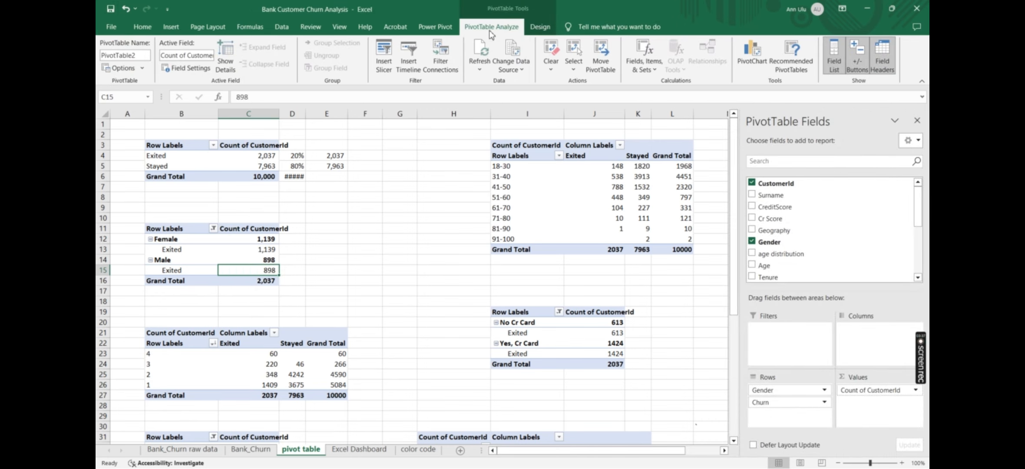
pyautogui.click(741, 59)
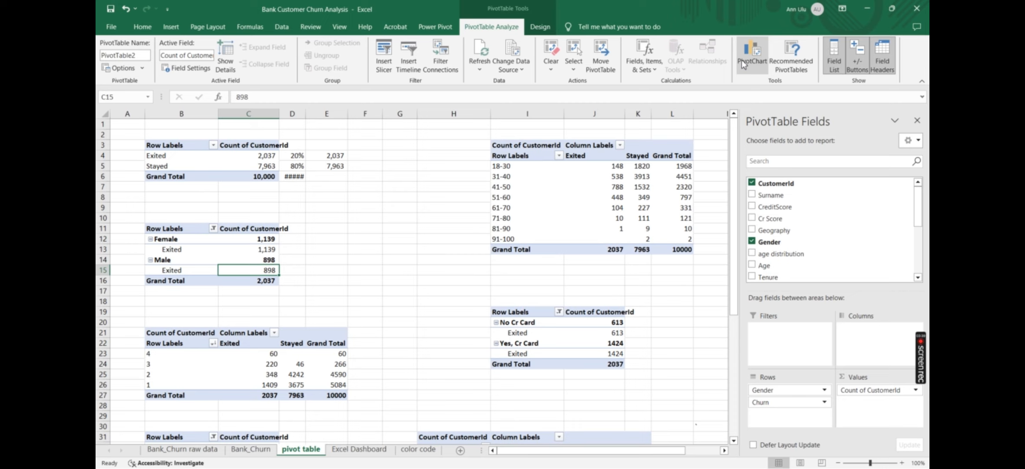
pyautogui.click(370, 161)
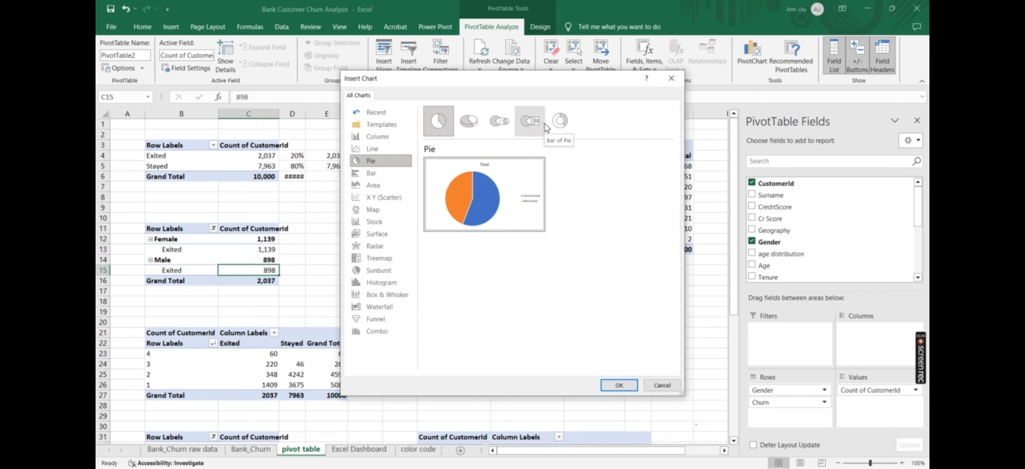
pyautogui.click(560, 122)
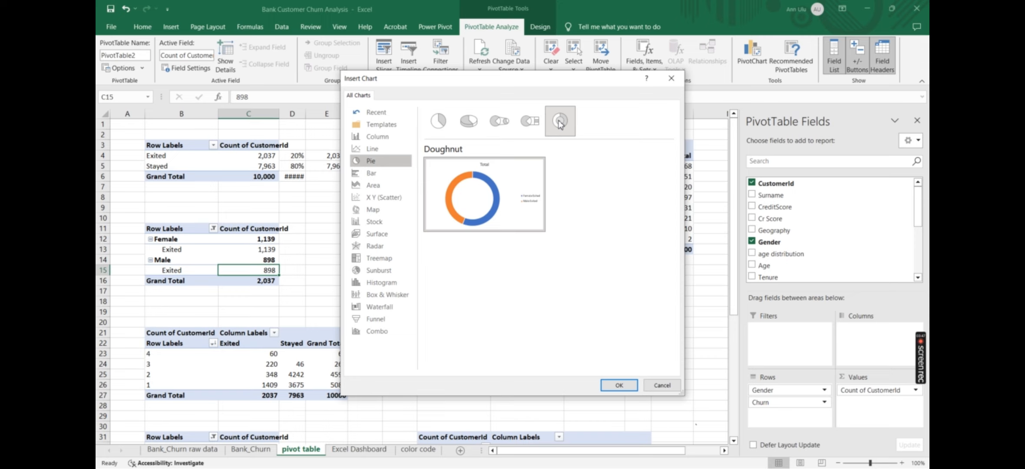
pyautogui.moveTo(502, 192)
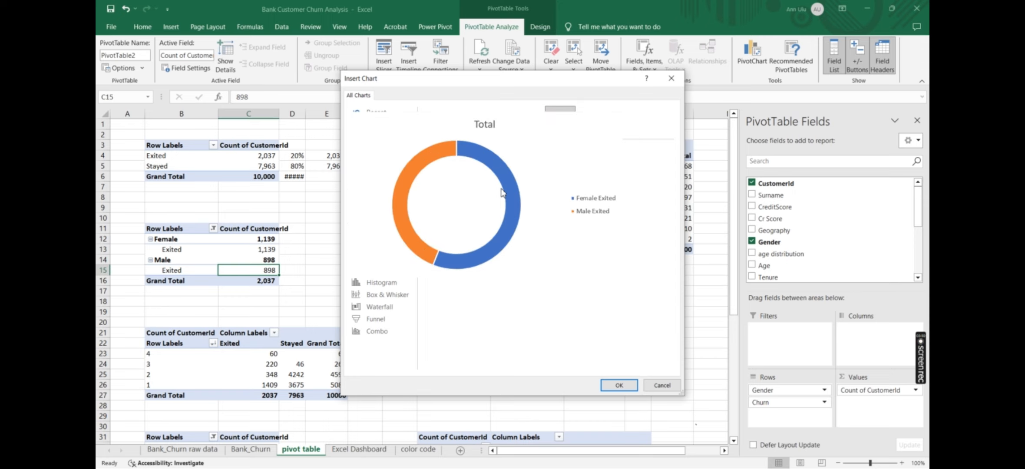
pyautogui.click(619, 385)
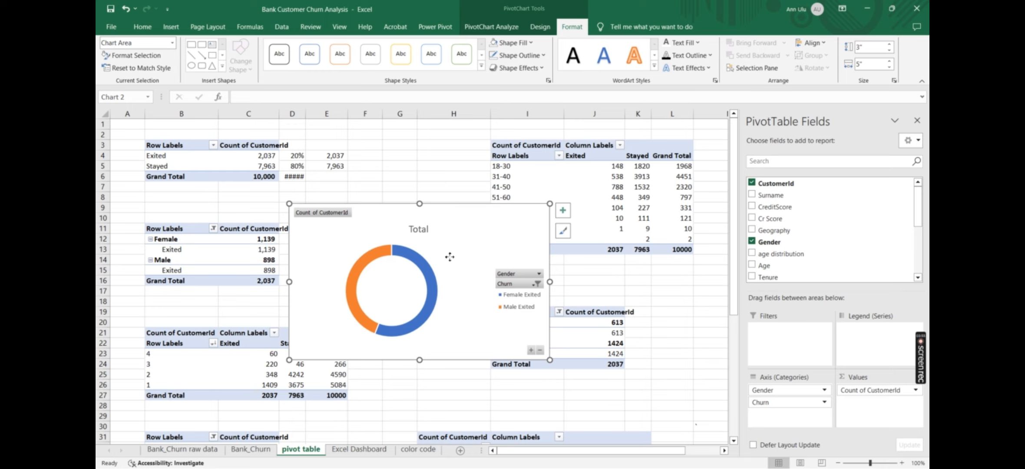
# Move the doughnut chart to the Excel Dashboard sheet, shrink it and place it over the empty card below Total Customers
pyautogui.moveTo(450, 257); pyautogui.dragTo(453, 235)
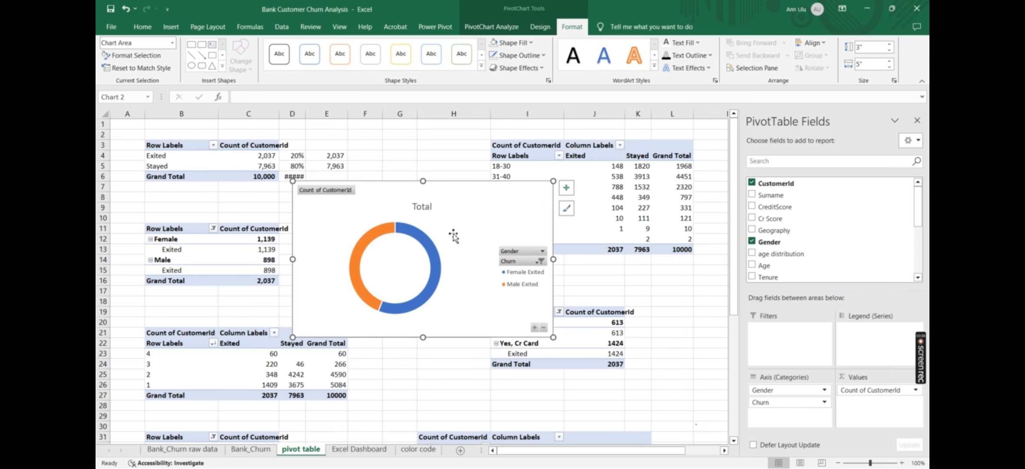
pyautogui.hotkey('ctrl', 'x')
pyautogui.click(363, 450)
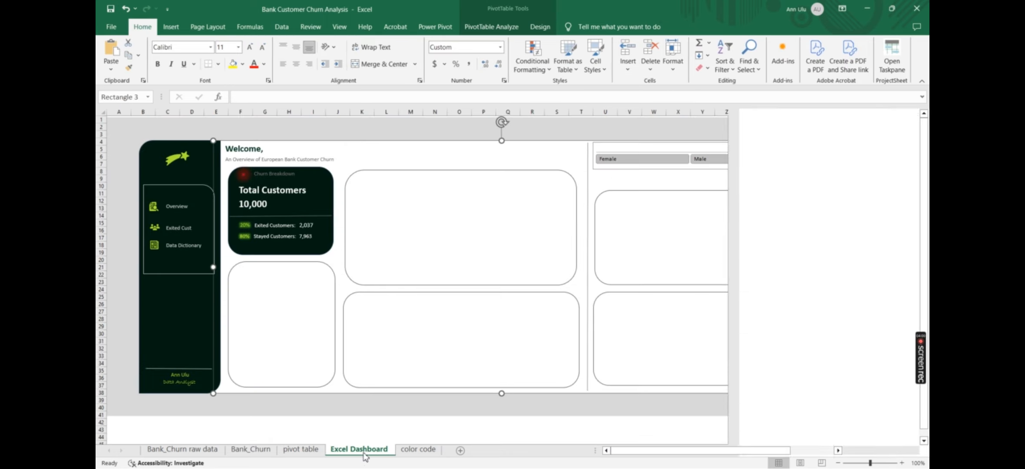
pyautogui.hotkey('ctrl', 'v')
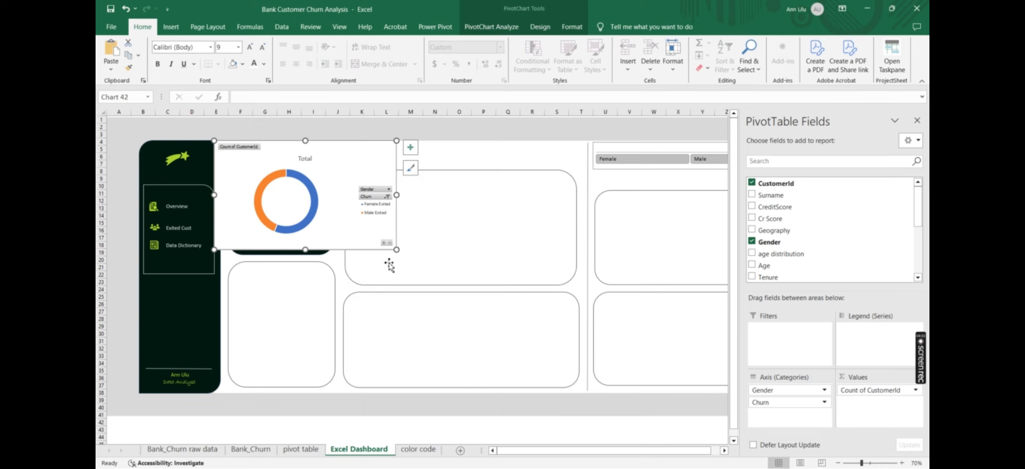
pyautogui.moveTo(397, 250); pyautogui.dragTo(345, 231)
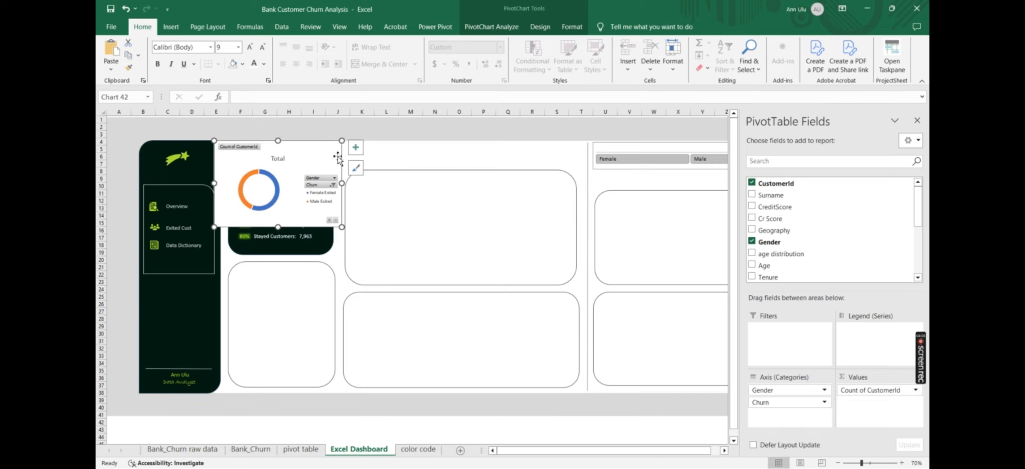
pyautogui.moveTo(321, 154); pyautogui.dragTo(332, 318)
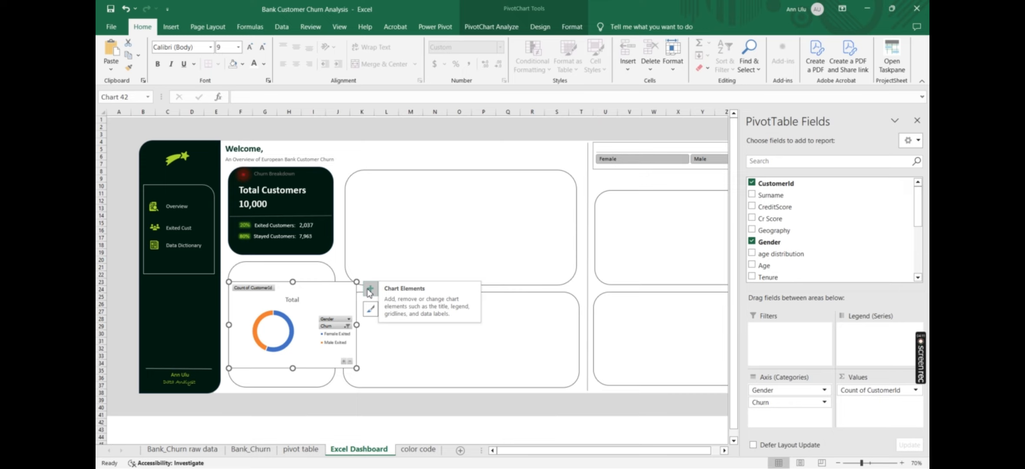
# Remove the doughnut chart's title and legend, and hide all its field buttons
pyautogui.click(369, 289)
pyautogui.click(395, 304)
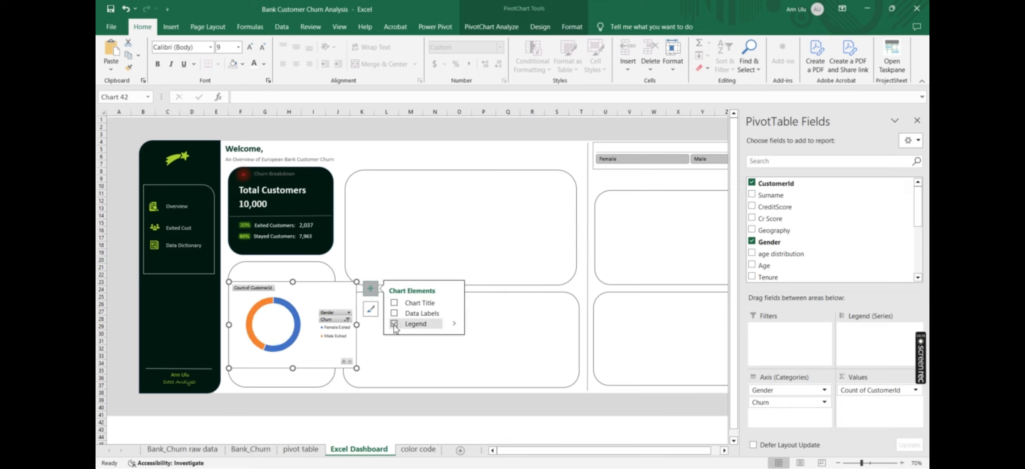
pyautogui.moveTo(456, 323)
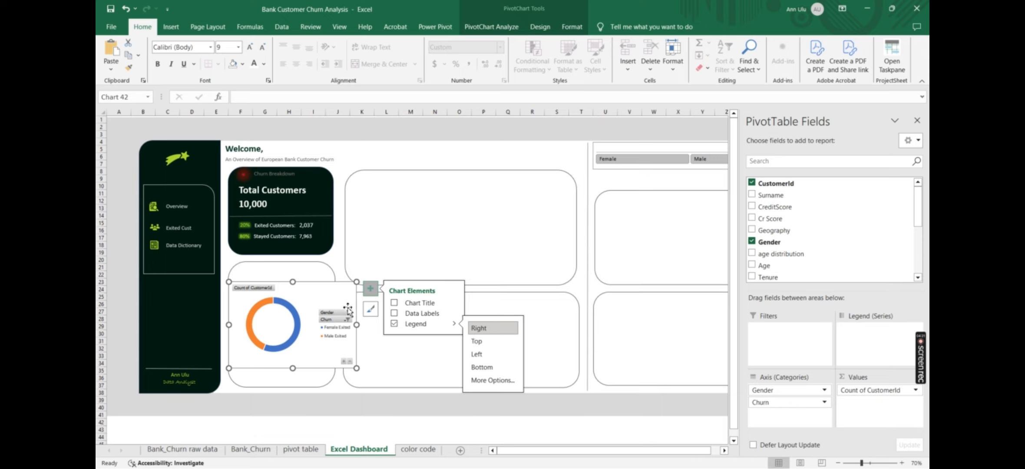
pyautogui.click(395, 324)
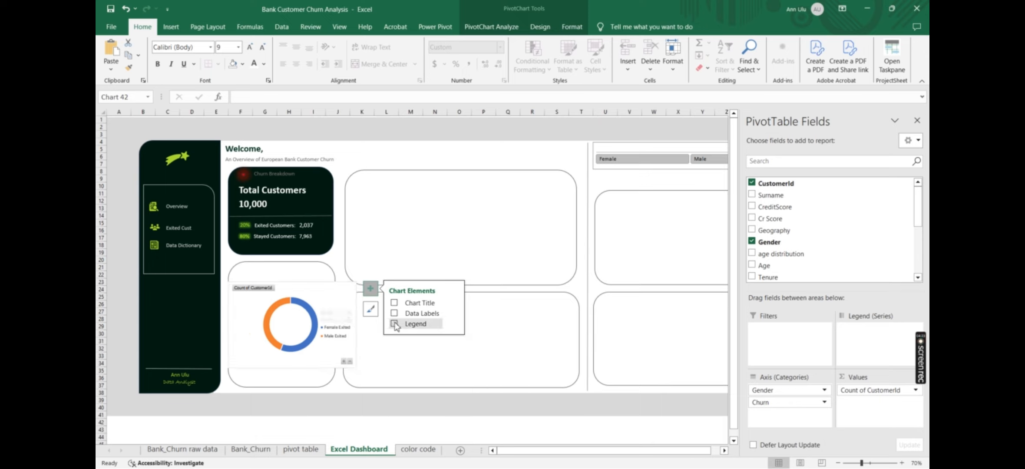
pyautogui.click(304, 347)
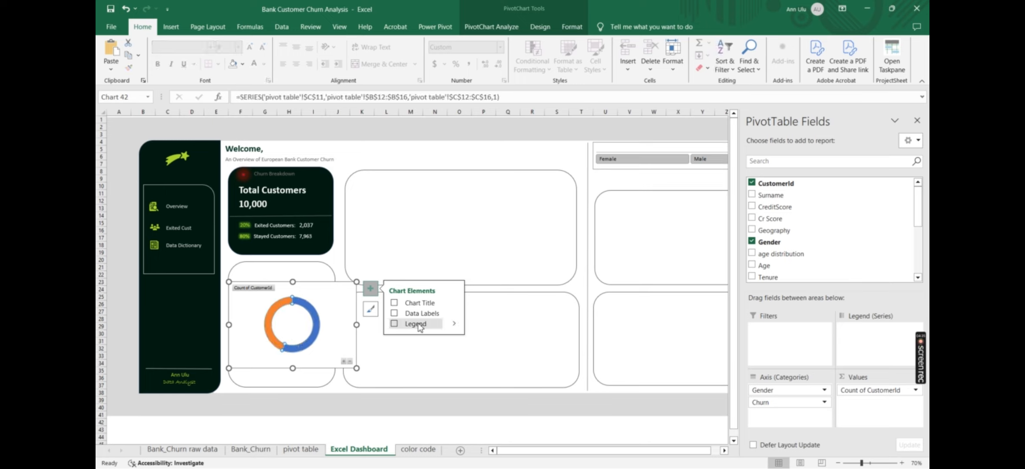
pyautogui.click(262, 290)
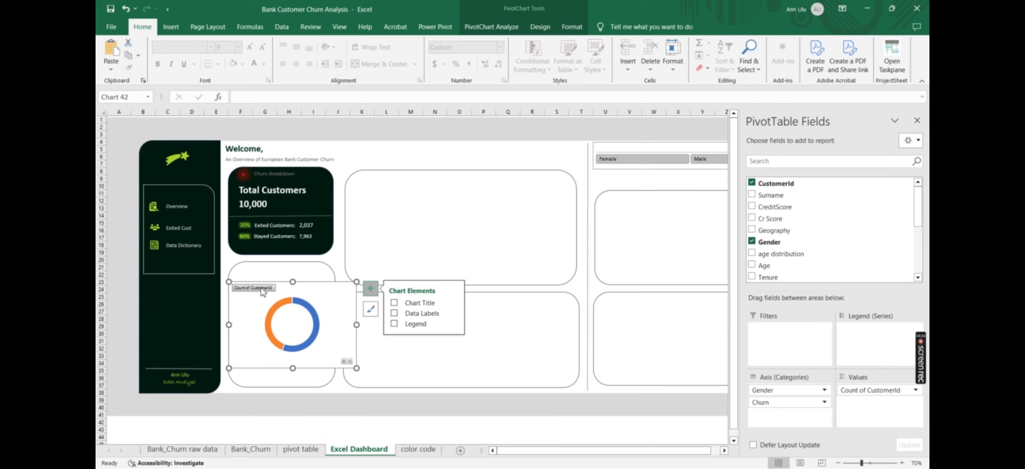
pyautogui.rightClick(262, 289)
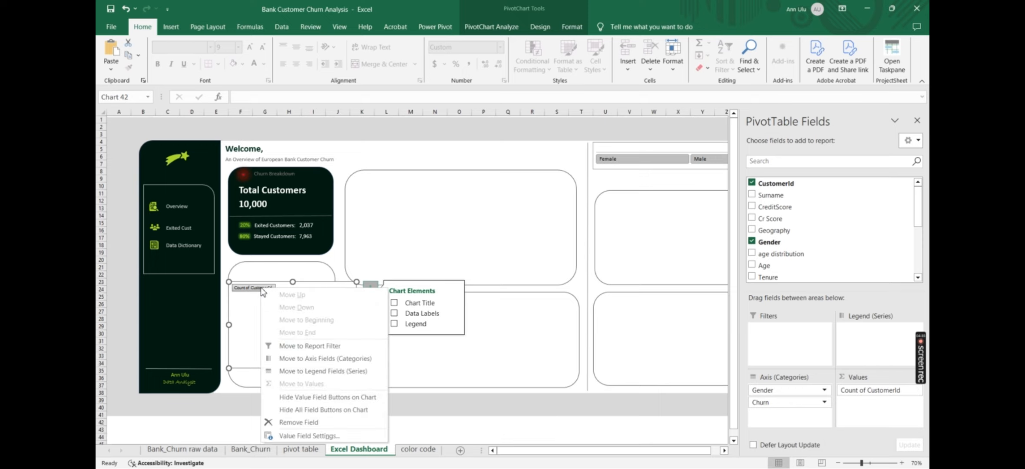
pyautogui.click(298, 411)
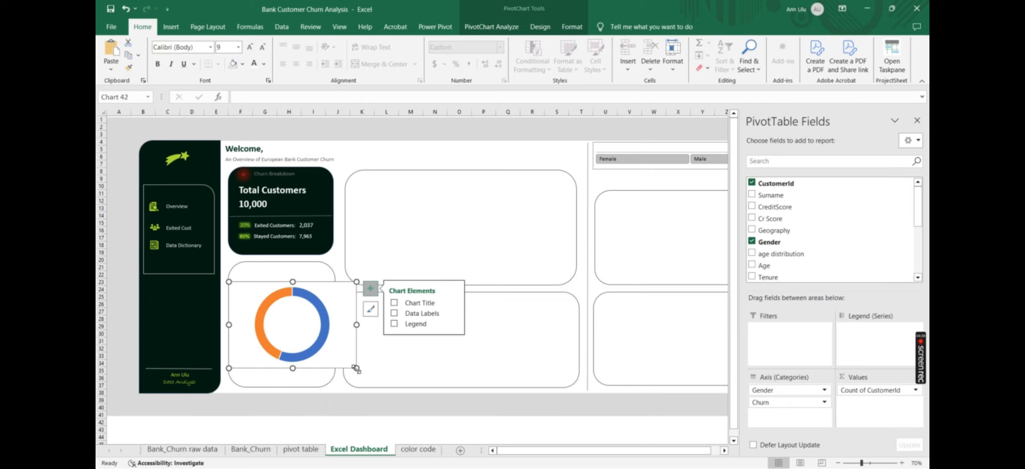
# Resize the doughnut chart to fit inside its card and add Data Callout labels
pyautogui.moveTo(356, 368); pyautogui.dragTo(331, 364)
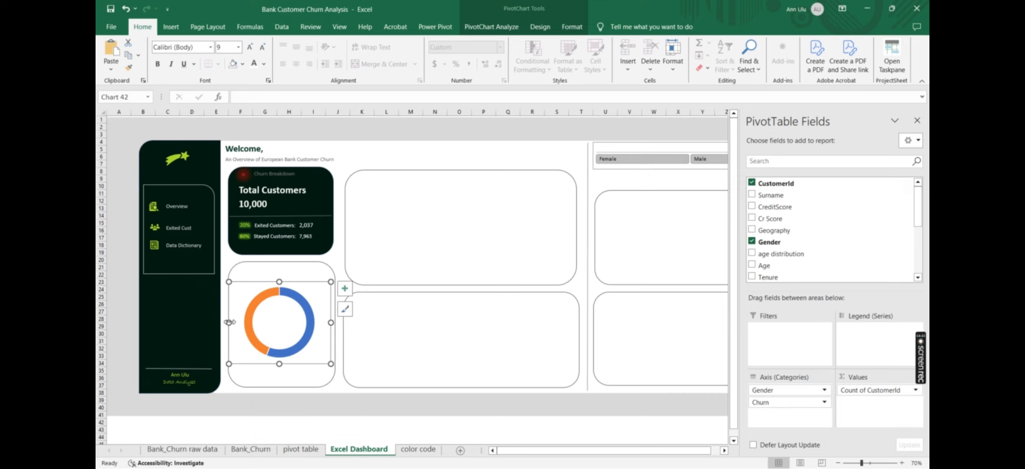
pyautogui.moveTo(229, 322); pyautogui.dragTo(236, 322)
pyautogui.click(345, 288)
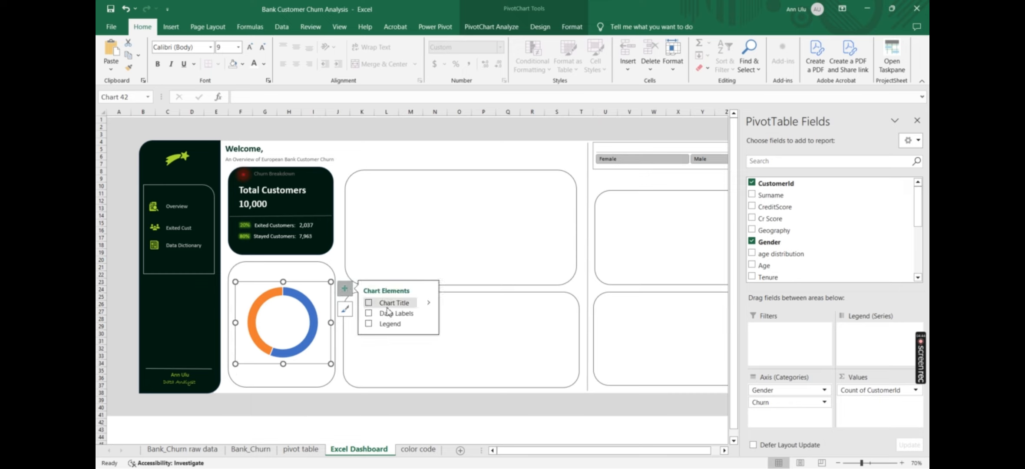
pyautogui.click(428, 313)
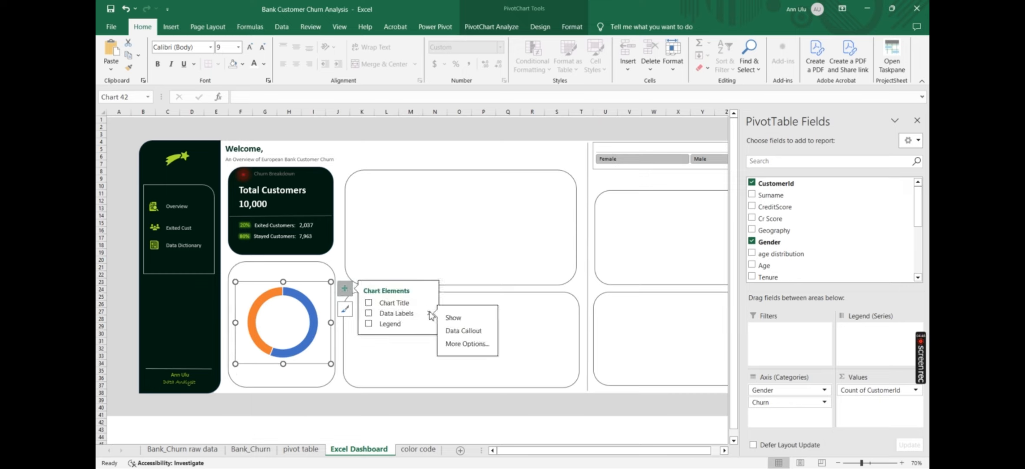
pyautogui.click(475, 332)
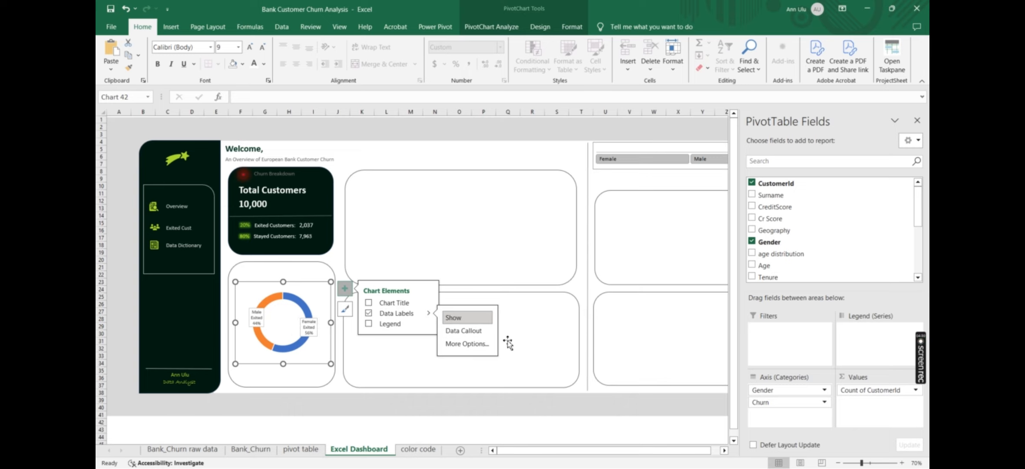
pyautogui.click(916, 121)
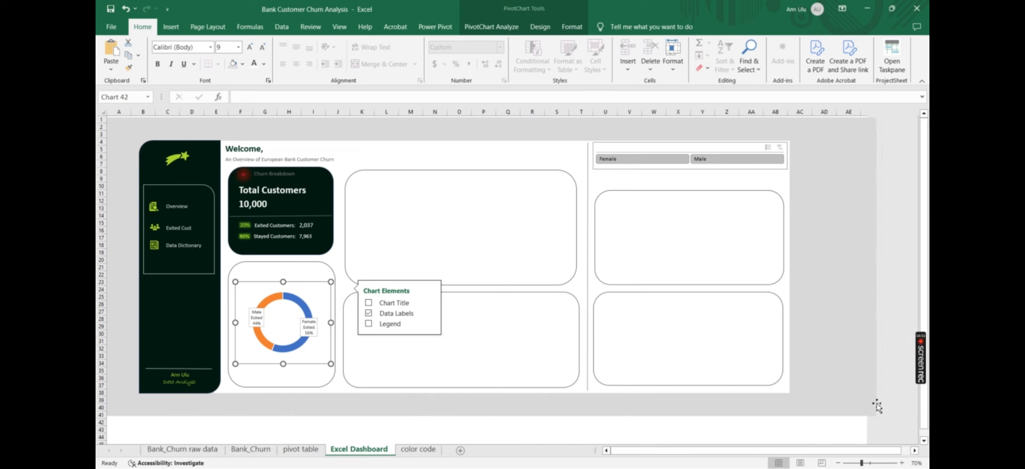
# Fill the whole doughnut series with the dark green from the recent colors
pyautogui.click(875, 463)
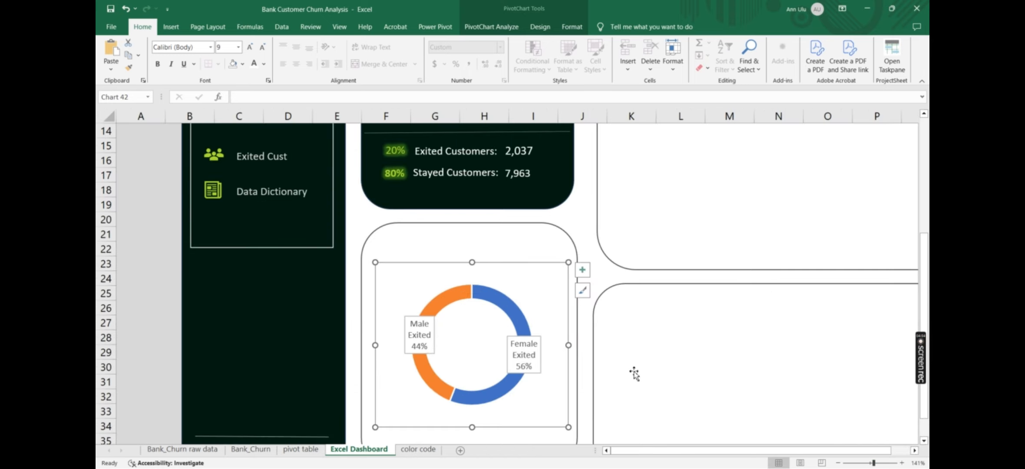
pyautogui.click(587, 269)
pyautogui.click(665, 295)
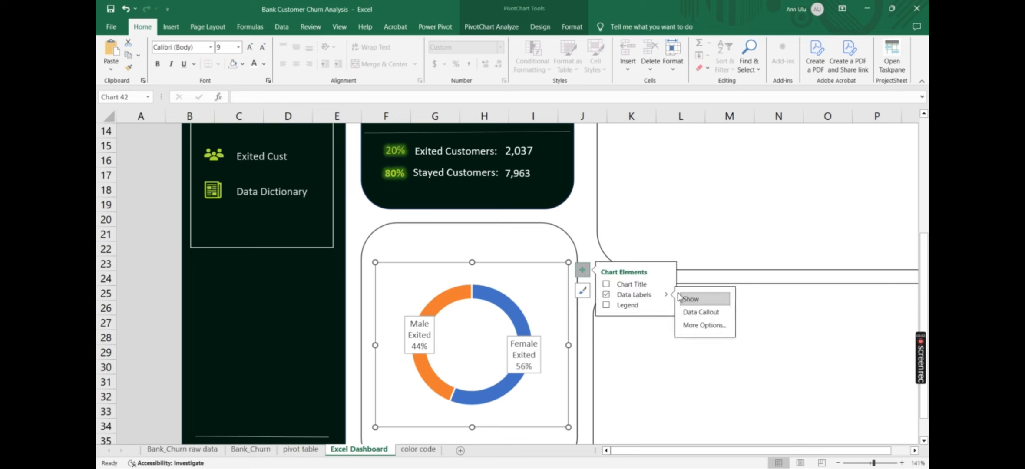
pyautogui.doubleClick(498, 300)
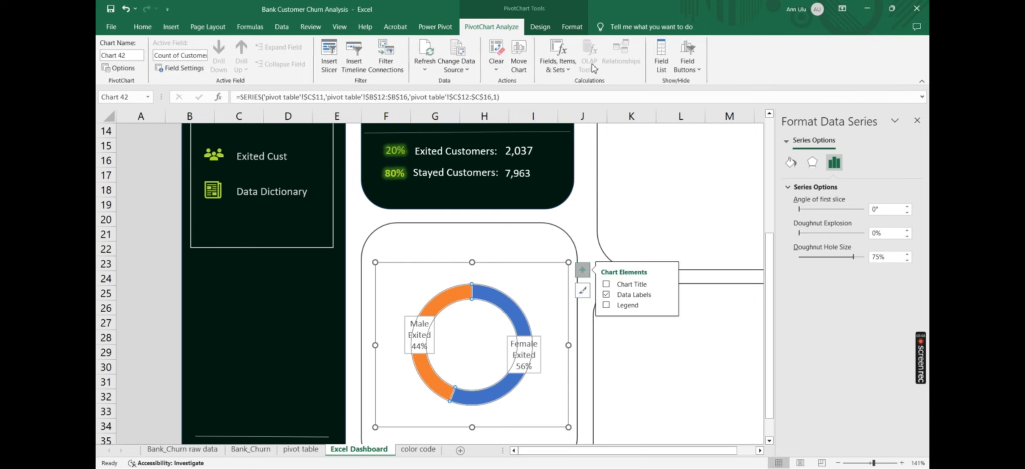
pyautogui.click(544, 27)
pyautogui.click(571, 26)
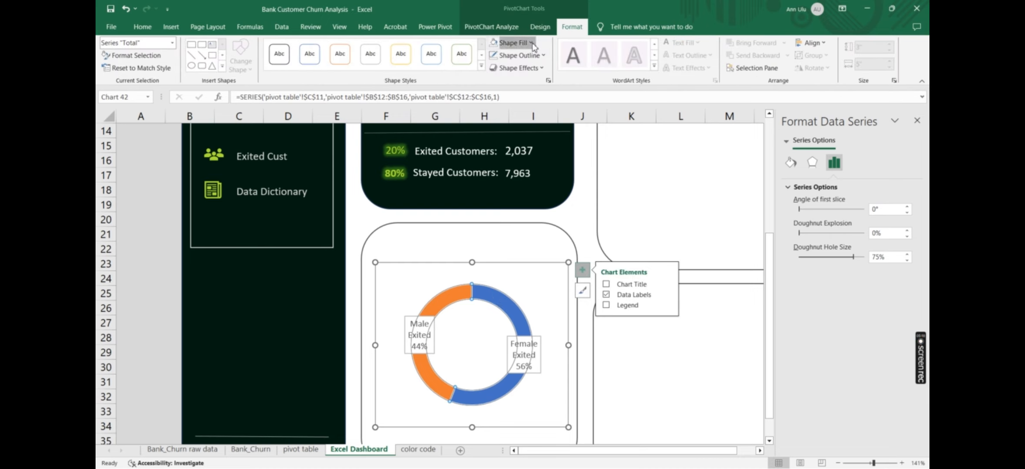
pyautogui.click(517, 43)
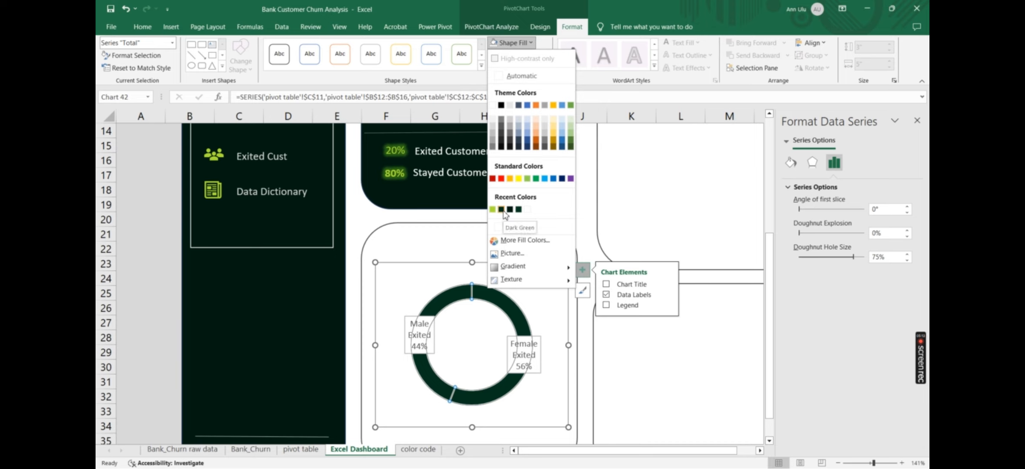
pyautogui.click(509, 210)
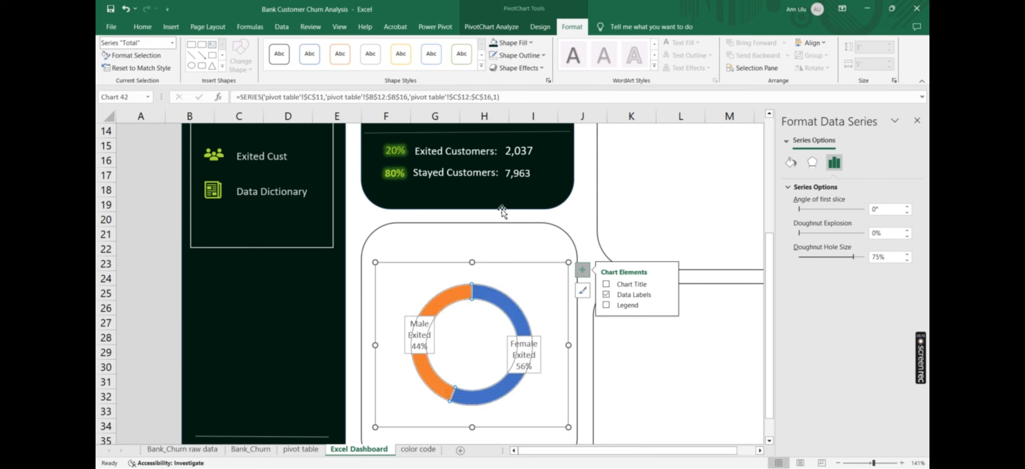
# Recolor only the Male slice of the doughnut with a medium grey theme color
pyautogui.click(461, 296)
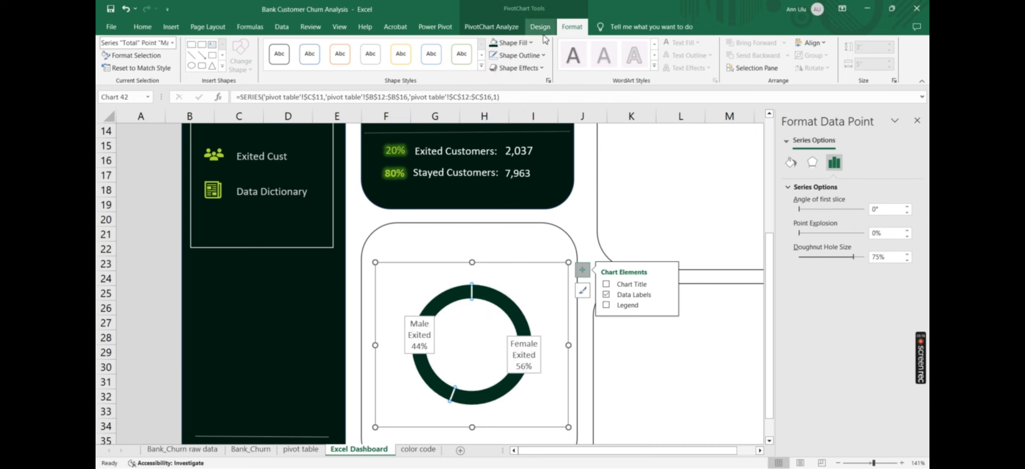
pyautogui.click(530, 43)
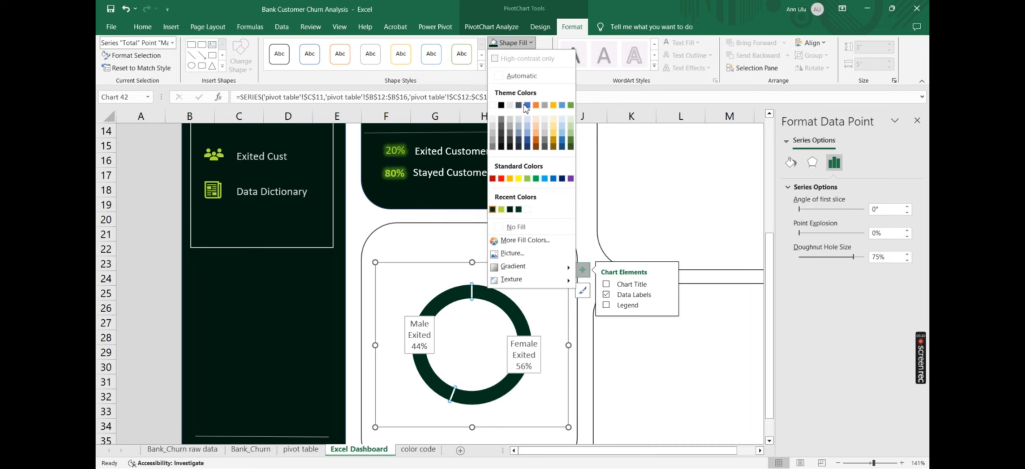
pyautogui.click(493, 136)
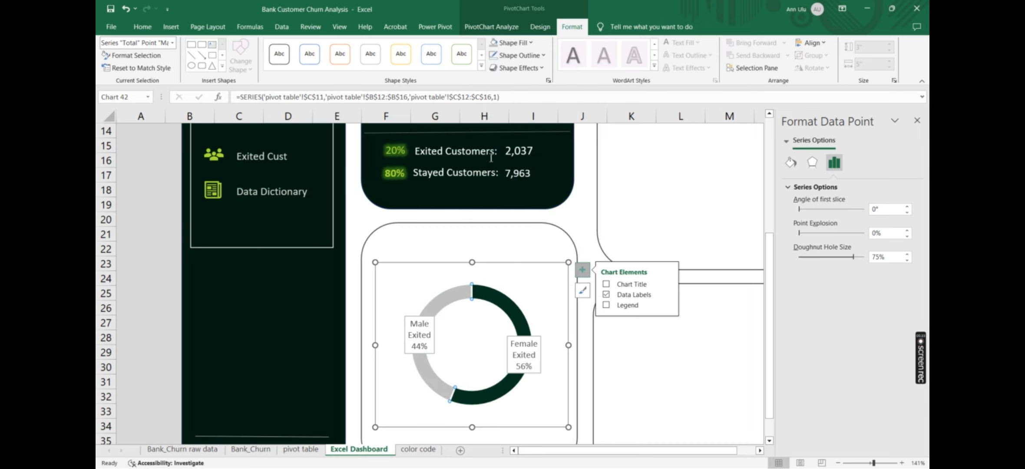
pyautogui.click(514, 43)
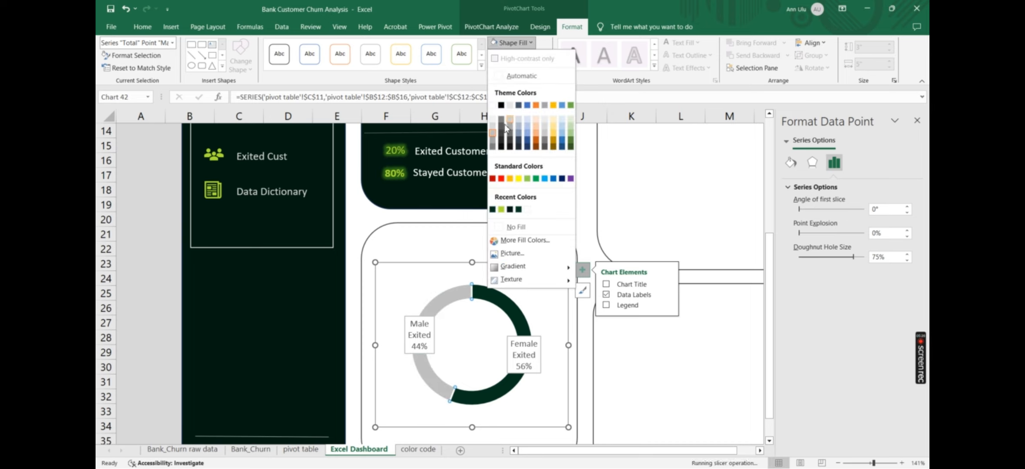
pyautogui.click(493, 145)
pyautogui.click(618, 353)
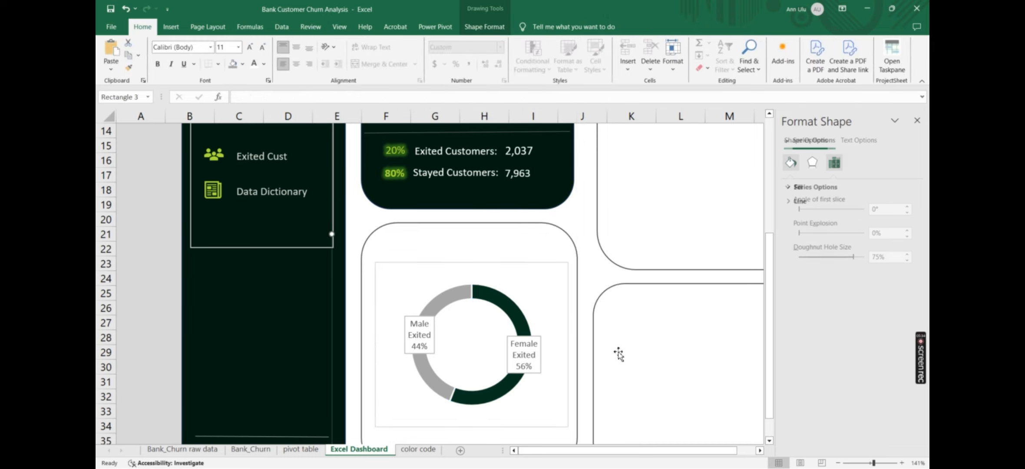
# Fill the doughnut's data labels with the recent dark green and make their text white
pyautogui.click(538, 358)
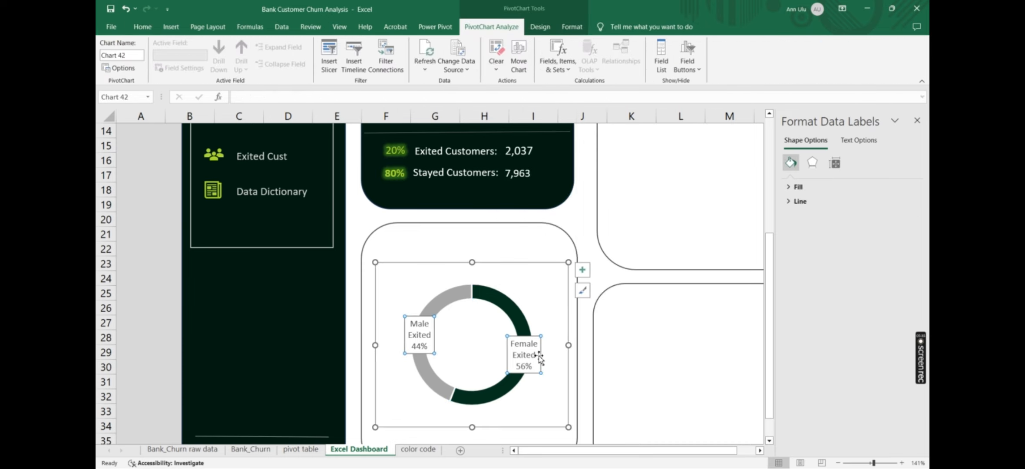
pyautogui.click(576, 25)
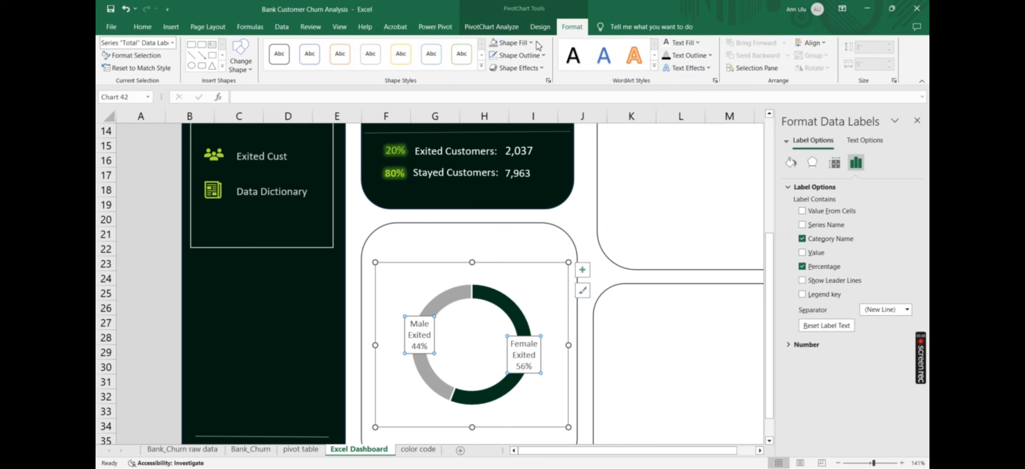
pyautogui.click(531, 43)
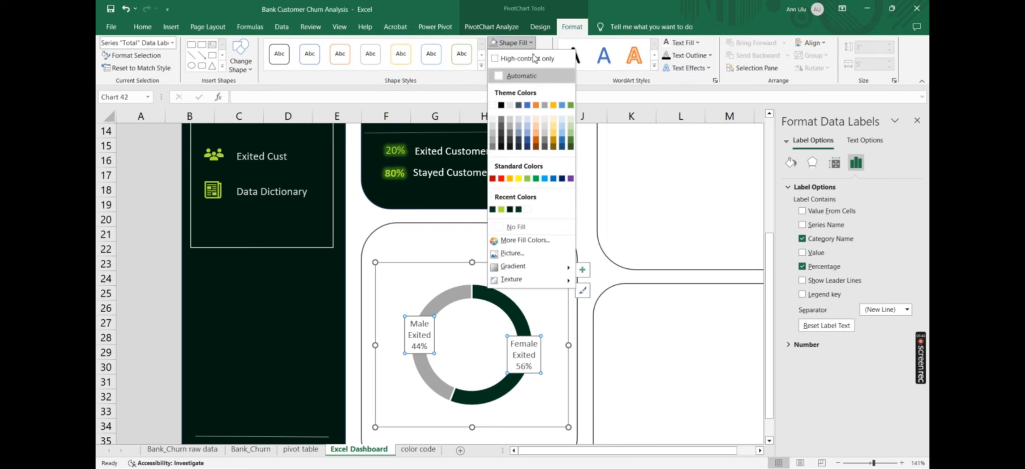
pyautogui.click(492, 210)
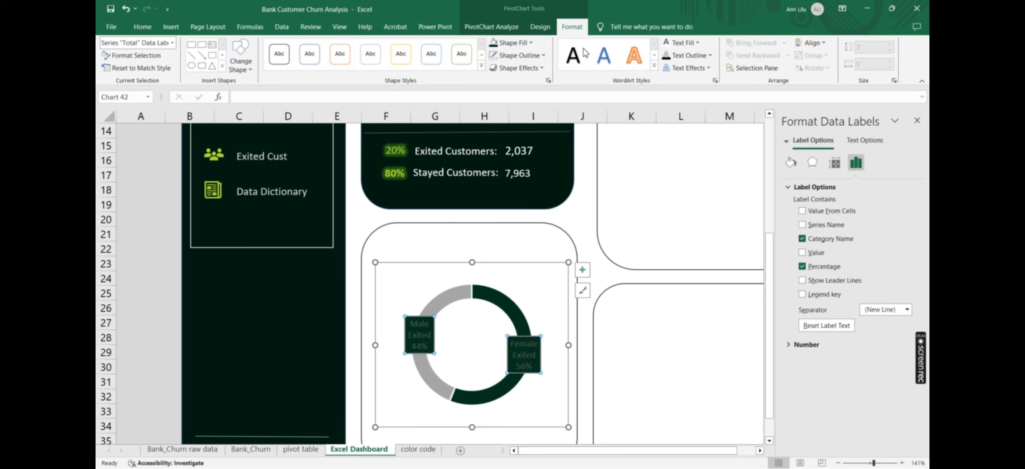
pyautogui.click(666, 43)
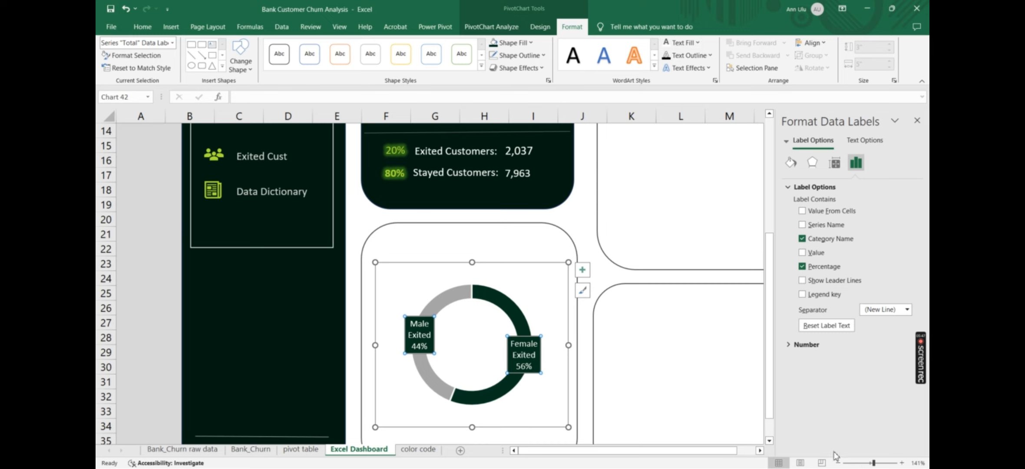
pyautogui.click(866, 463)
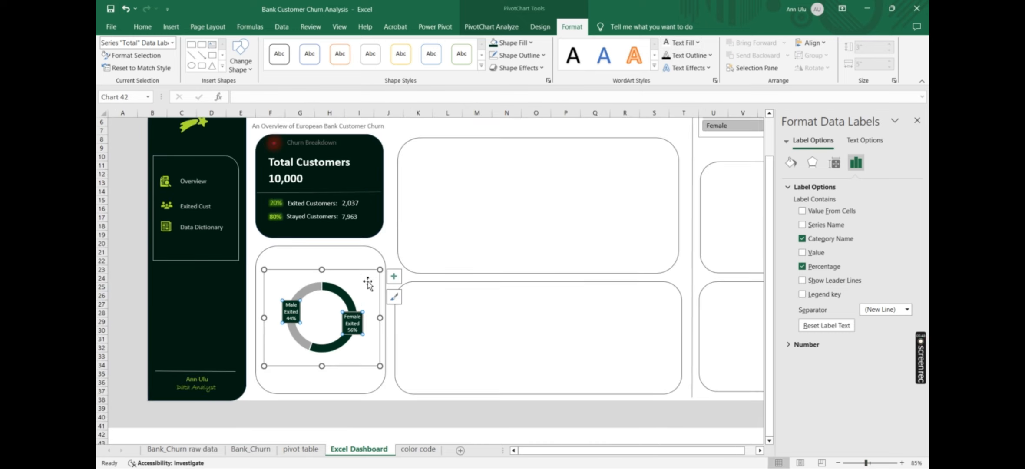
# Remove the fill and the outline from the doughnut's chart area
pyautogui.click(346, 271)
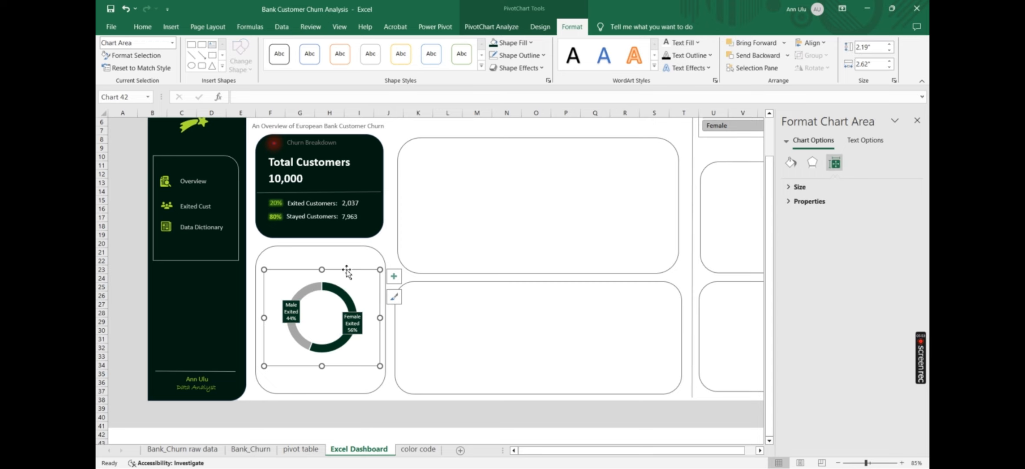
pyautogui.click(531, 43)
pyautogui.click(521, 228)
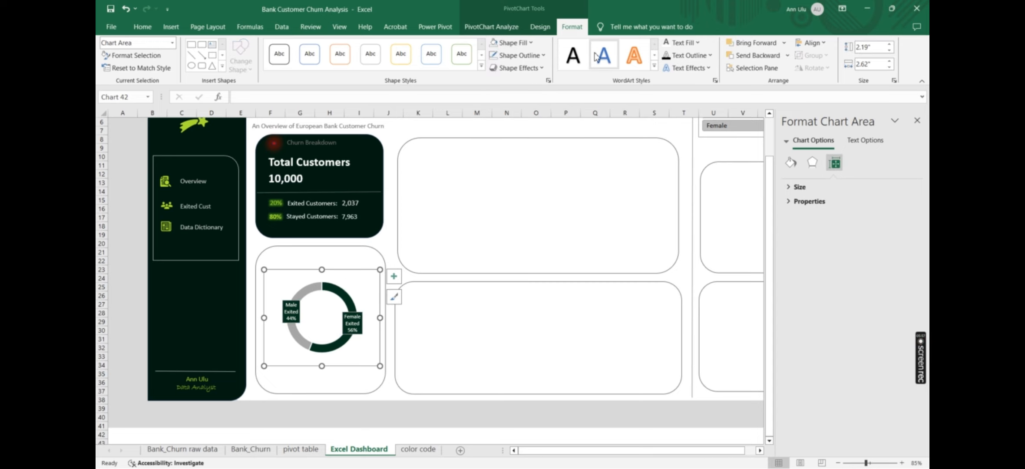
pyautogui.click(544, 55)
pyautogui.click(524, 241)
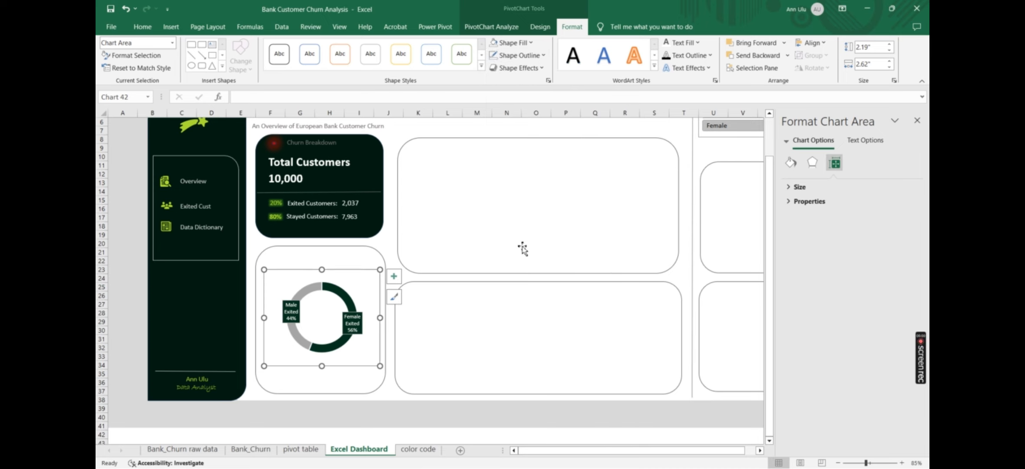
pyautogui.click(502, 435)
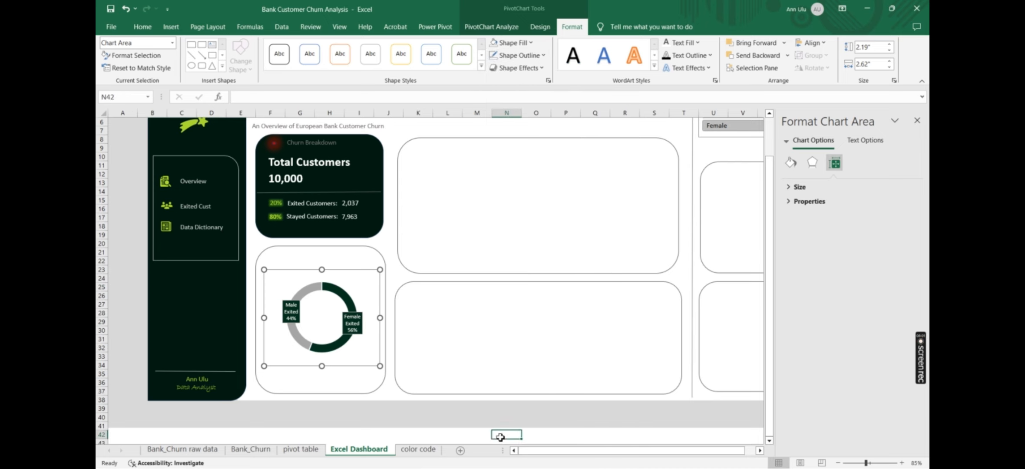
# Move the doughnut slightly lower in its card and add a text box above it reading "Churn Percentage by Gender"
pyautogui.click(334, 287)
pyautogui.moveTo(353, 269); pyautogui.dragTo(346, 279)
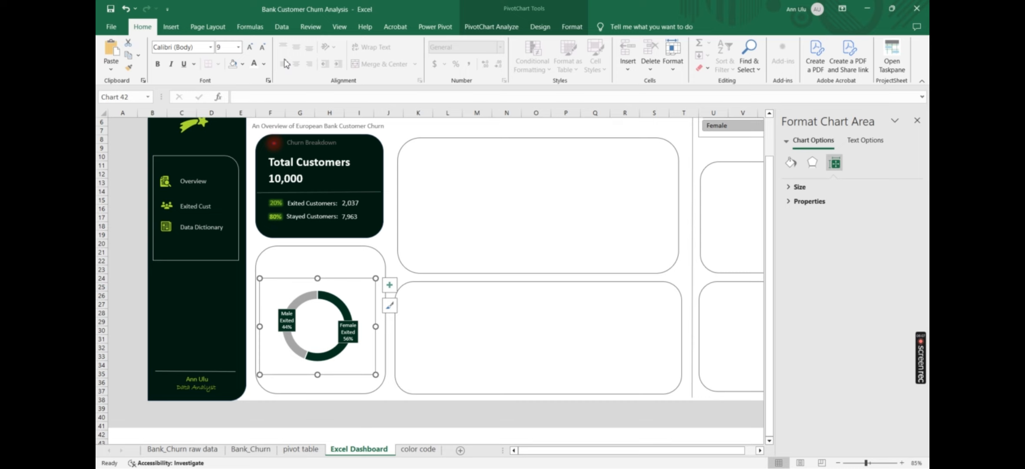
pyautogui.click(171, 26)
pyautogui.click(699, 54)
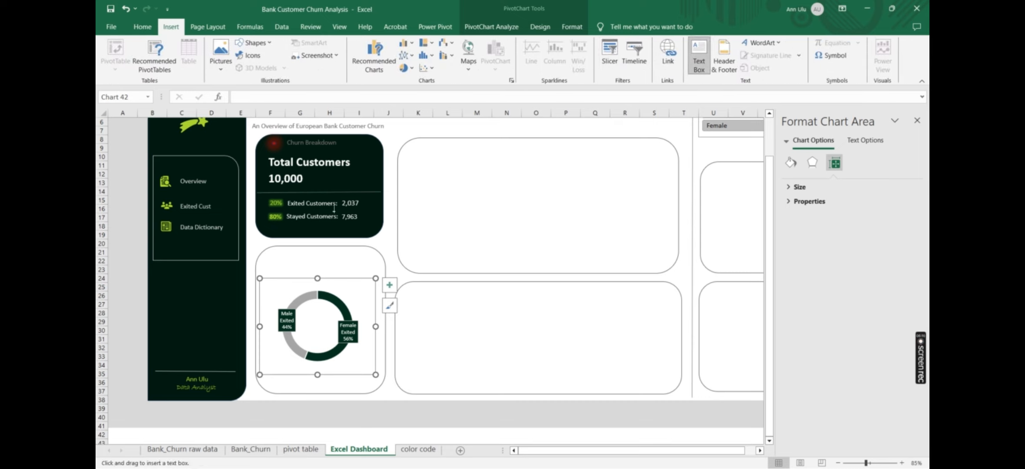
pyautogui.moveTo(274, 248); pyautogui.dragTo(371, 269)
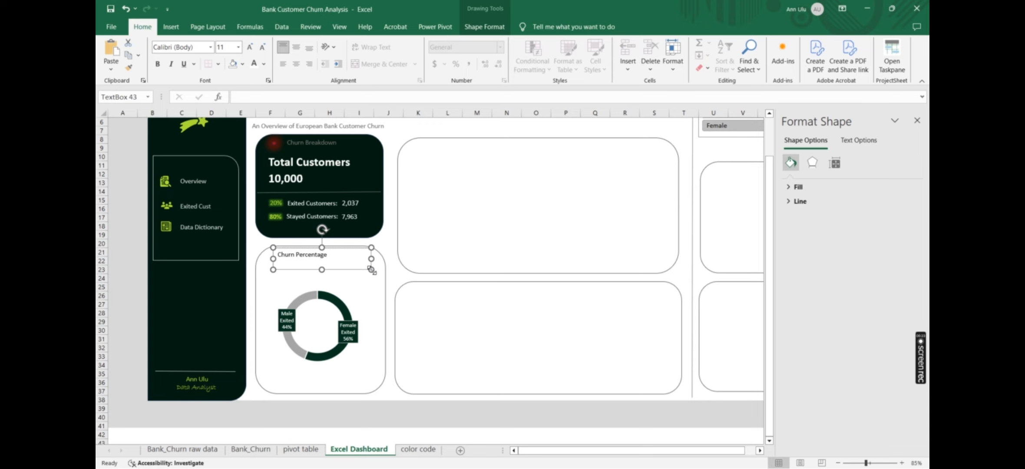
pyautogui.write('Churn Percentage by Gender')
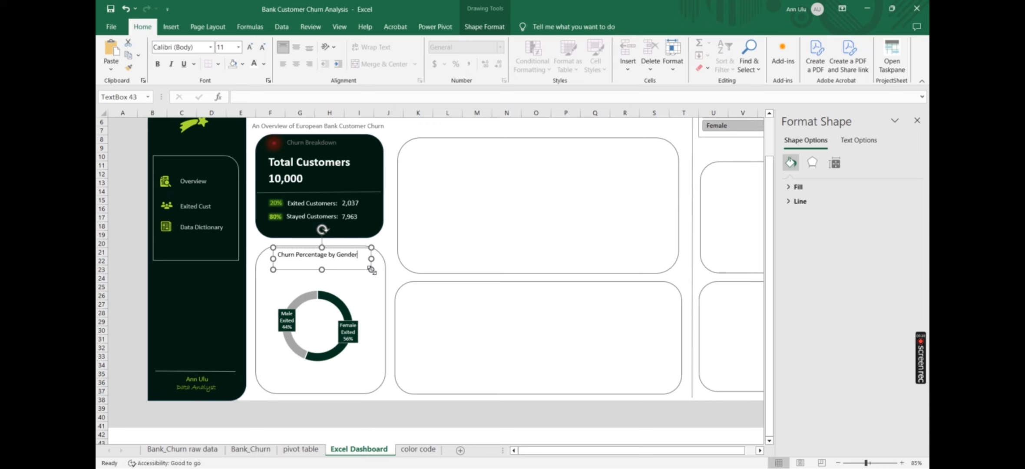
# Color the "Churn Percentage by Gender" text dark green and give its text box no fill and no outline
pyautogui.hotkey('ctrl', 'a')
pyautogui.click(484, 26)
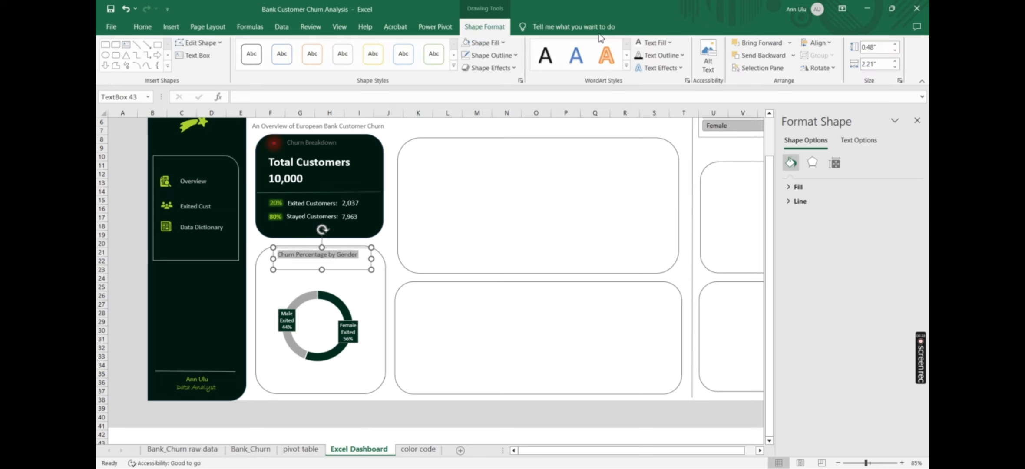
pyautogui.click(673, 43)
pyautogui.click(643, 217)
pyautogui.click(485, 42)
pyautogui.click(489, 229)
pyautogui.click(493, 56)
pyautogui.click(489, 241)
# Shorten the heading's text box to about 0.3 inches high and move it slightly down within the card
pyautogui.moveTo(322, 270); pyautogui.dragTo(322, 262)
pyautogui.moveTo(340, 248); pyautogui.dragTo(343, 255)
pyautogui.click(917, 121)
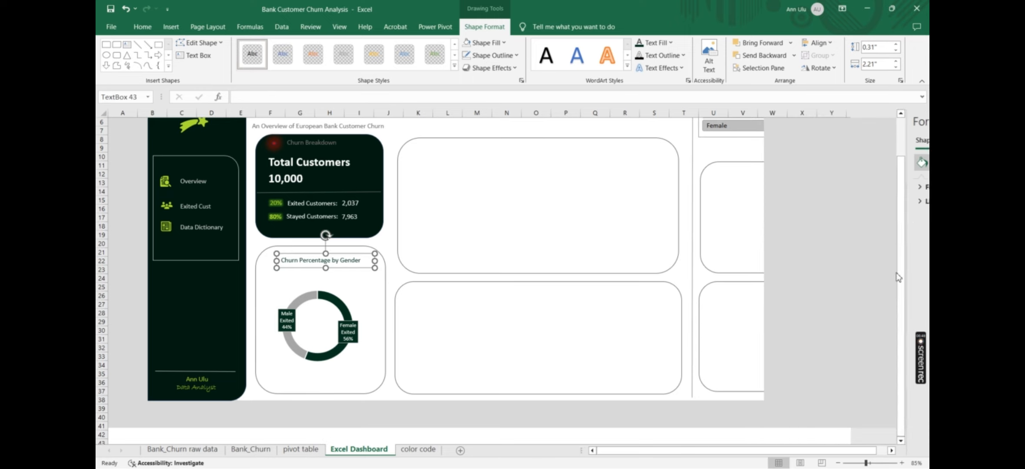
pyautogui.click(863, 463)
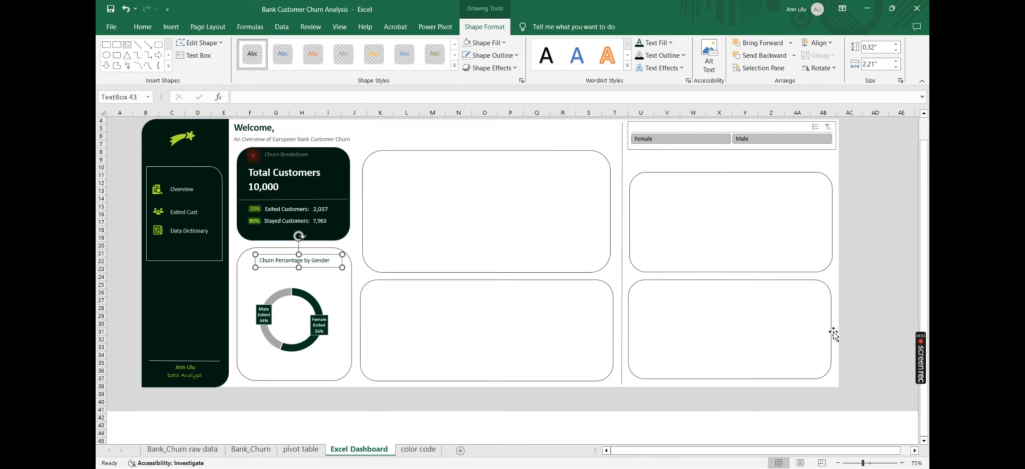
pyautogui.scroll(2, 830, 332)
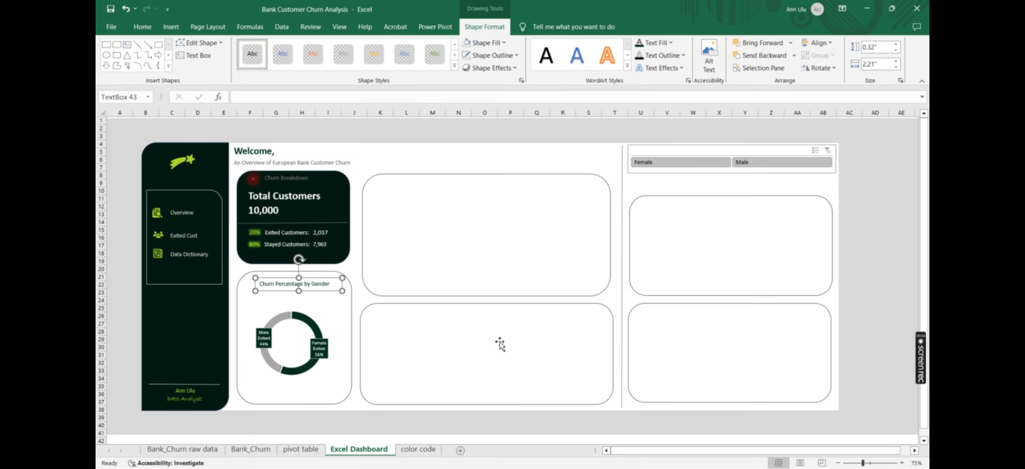
pyautogui.click(875, 202)
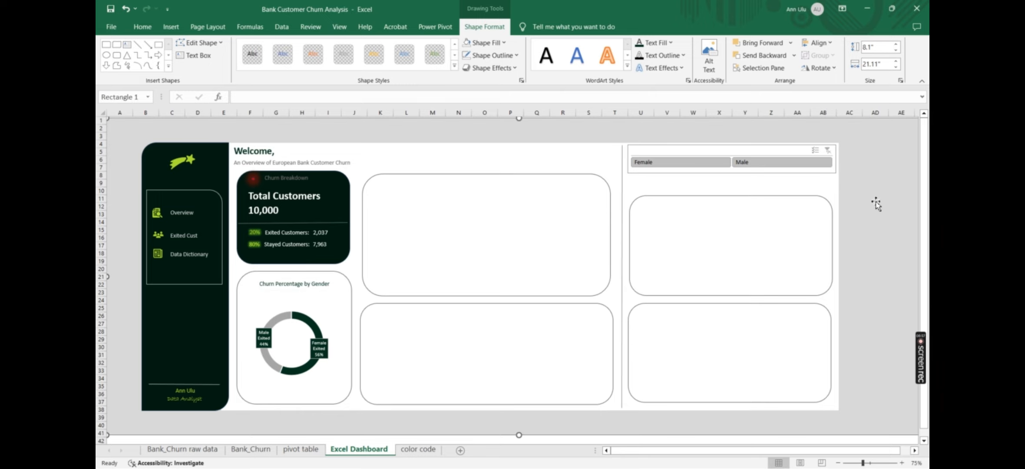
# Examine the finished Churn Percentage by Gender card up close and within the whole dashboard layout
pyautogui.click(879, 464)
pyautogui.scroll(-7, 730, 403)
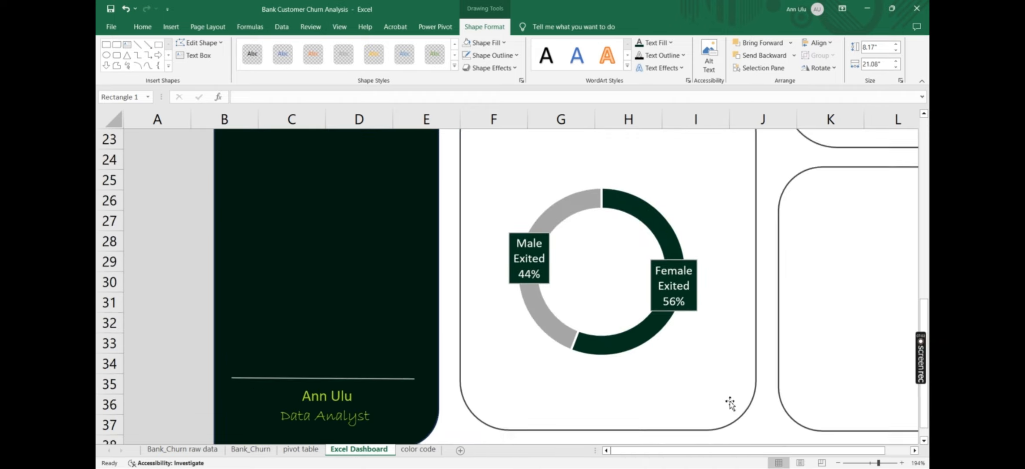
pyautogui.scroll(2, 729, 403)
pyautogui.hscroll(2, 617, 361)
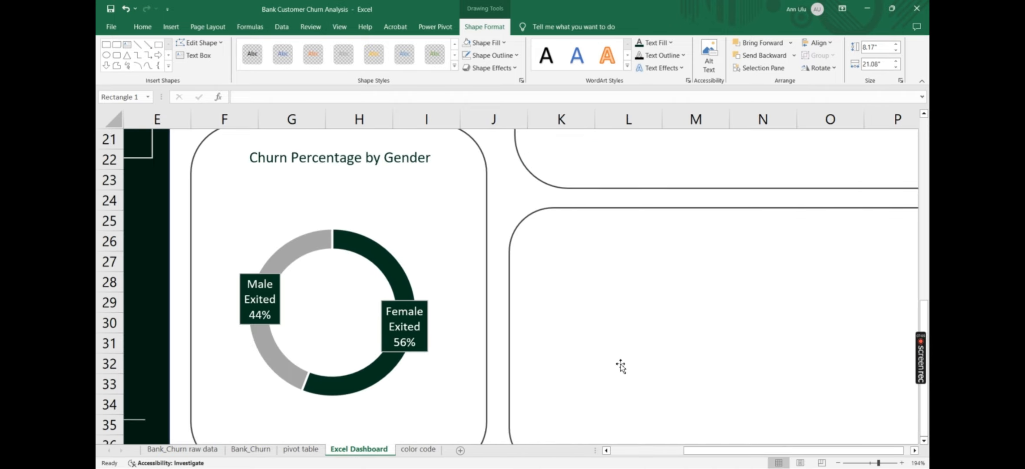
pyautogui.scroll(2, 620, 366)
pyautogui.scroll(3, 677, 350)
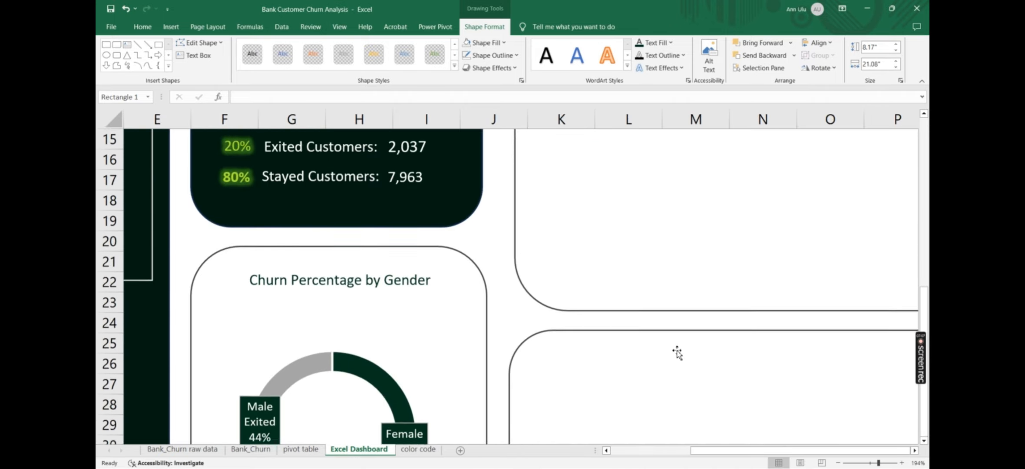
pyautogui.moveTo(876, 463); pyautogui.dragTo(862, 463)
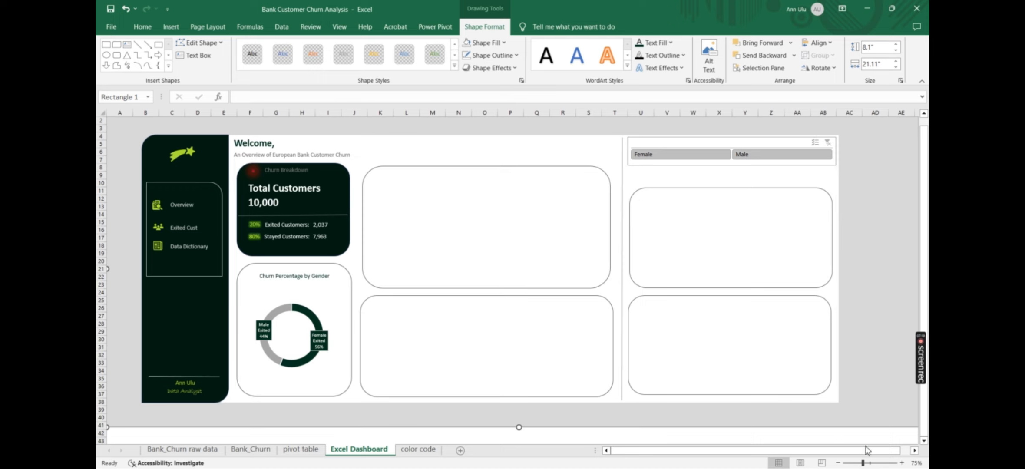
pyautogui.click(867, 463)
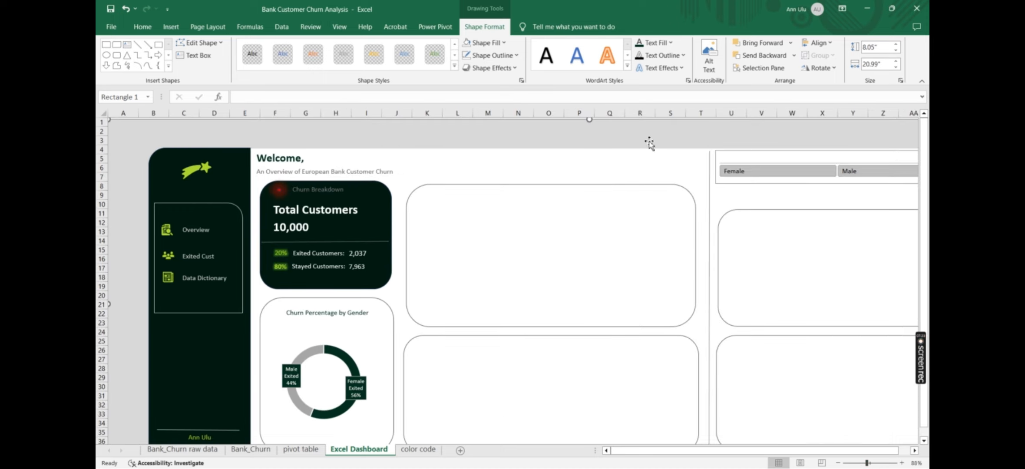
# Test the gender slicer by filtering the dashboard to Female and to Male, clear the filter, and check the customer totals and doughnut
pyautogui.click(744, 173)
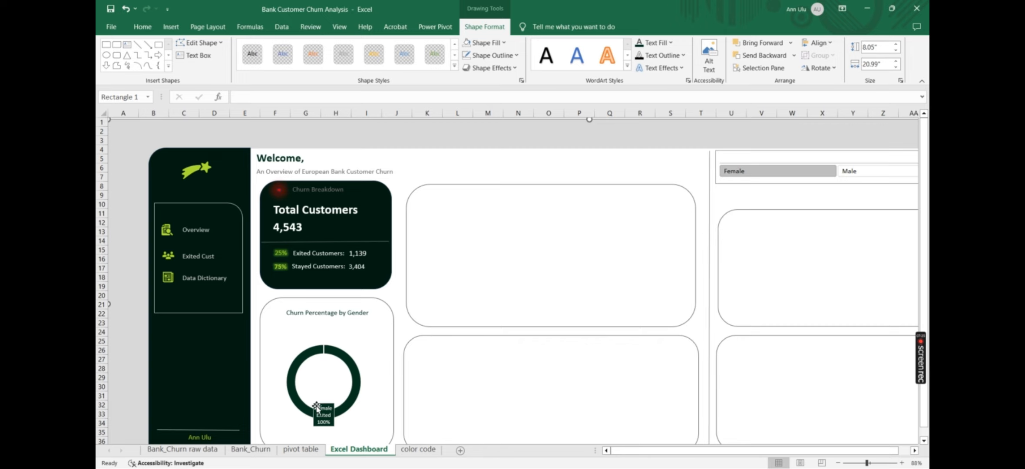
pyautogui.click(874, 175)
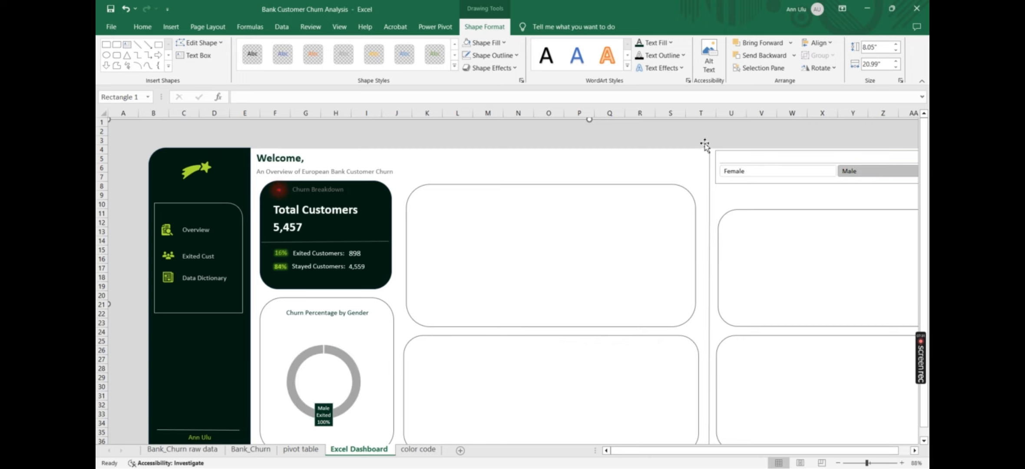
pyautogui.hscroll(3, 756, 204)
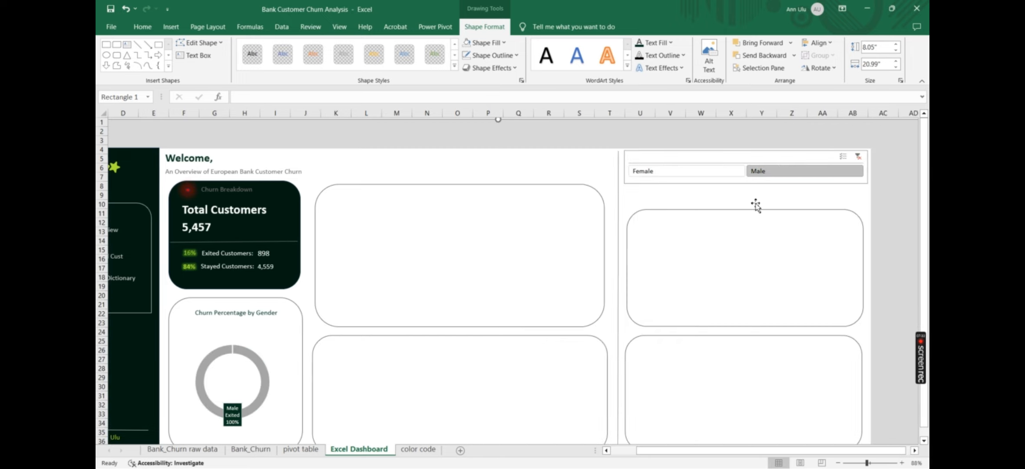
pyautogui.click(858, 156)
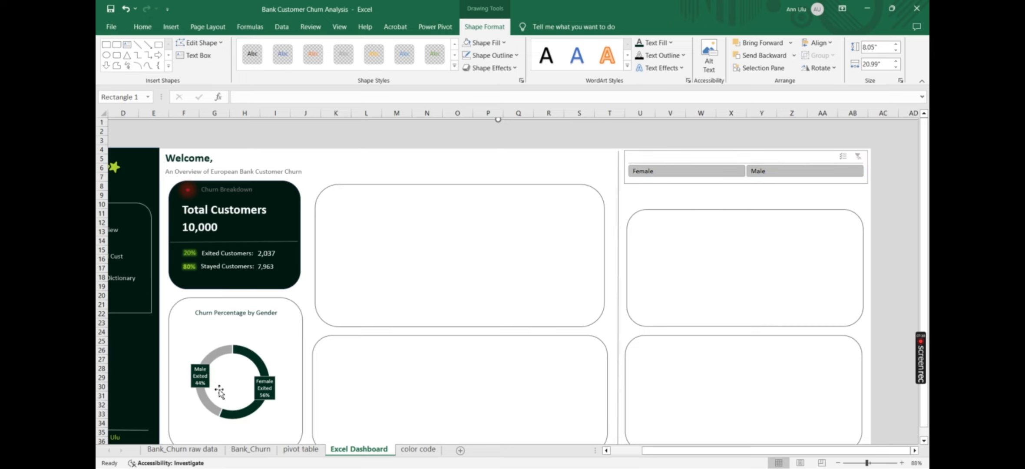
pyautogui.scroll(-2, 219, 391)
pyautogui.moveTo(873, 453); pyautogui.dragTo(841, 453)
pyautogui.moveTo(867, 463); pyautogui.dragTo(866, 463)
pyautogui.scroll(3, 519, 145)
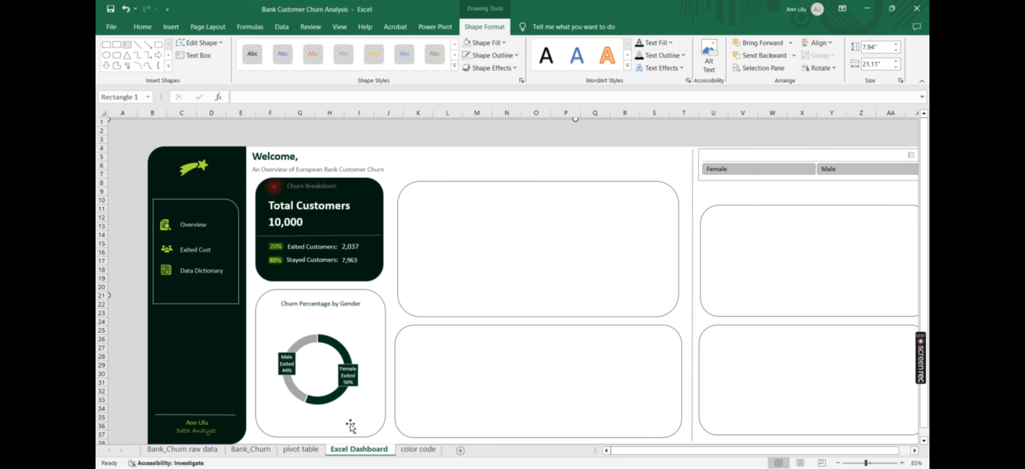
# Insert a Clustered Bar PivotChart from the number-of-products pivot table on the pivot table sheet and move it up beside that table
pyautogui.click(301, 450)
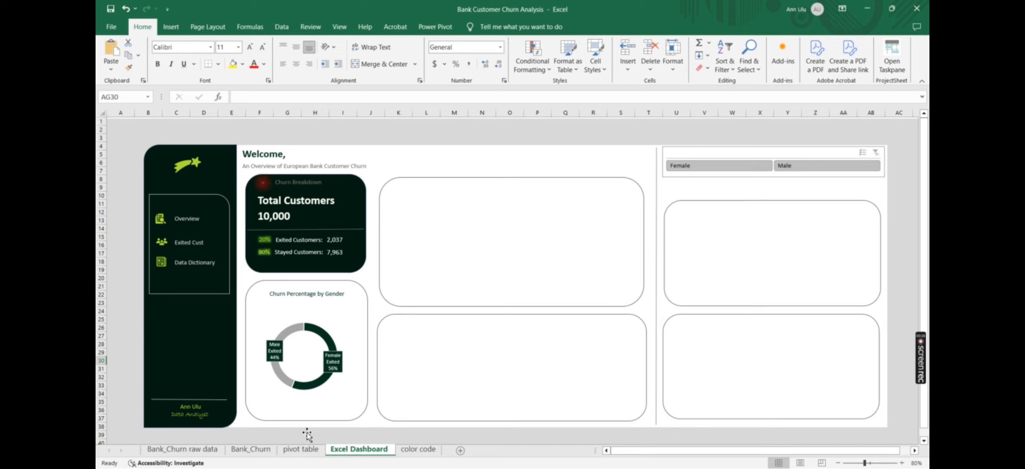
pyautogui.click(301, 450)
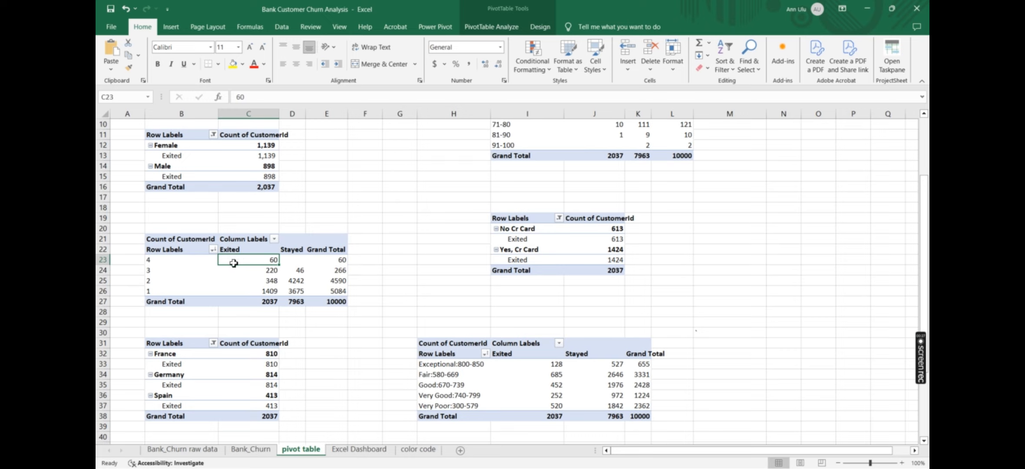
pyautogui.click(172, 282)
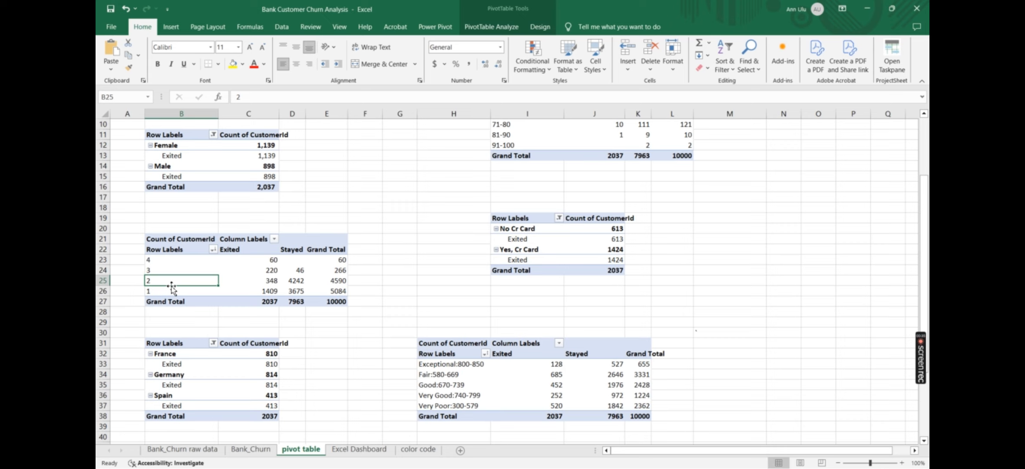
pyautogui.click(490, 28)
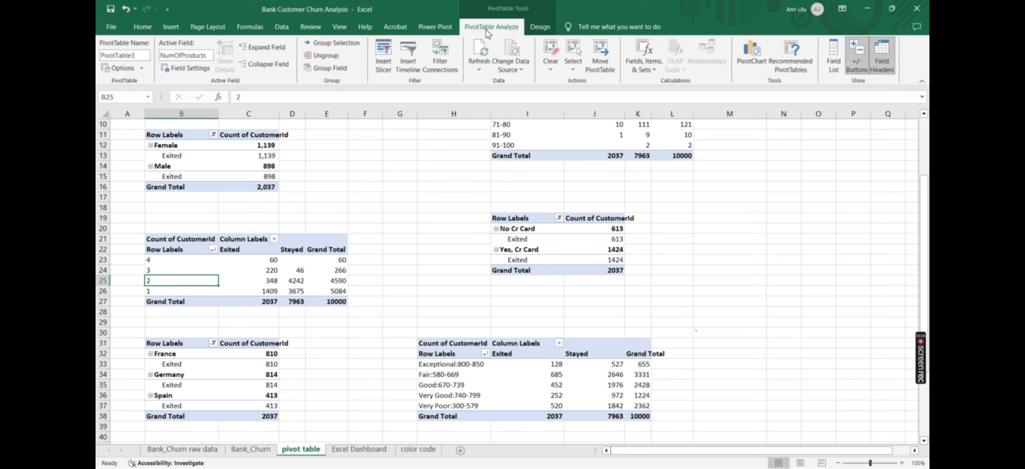
pyautogui.click(751, 52)
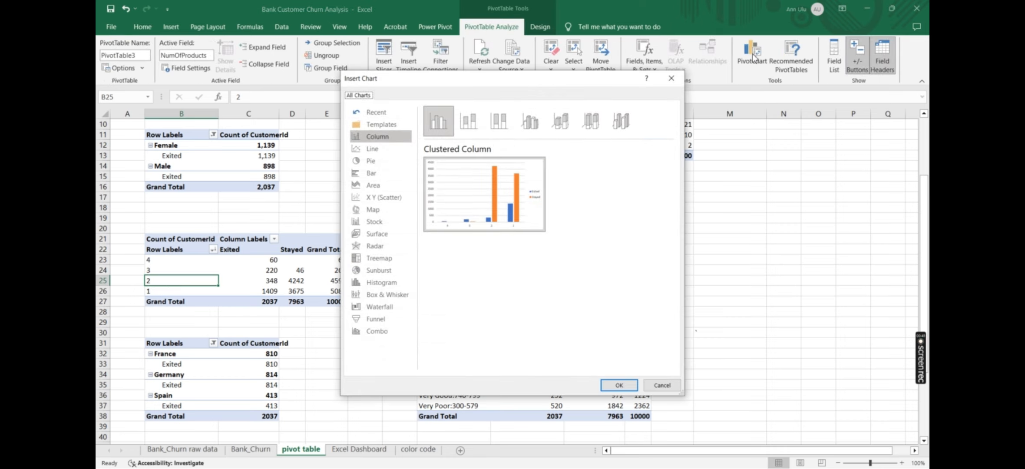
pyautogui.click(359, 174)
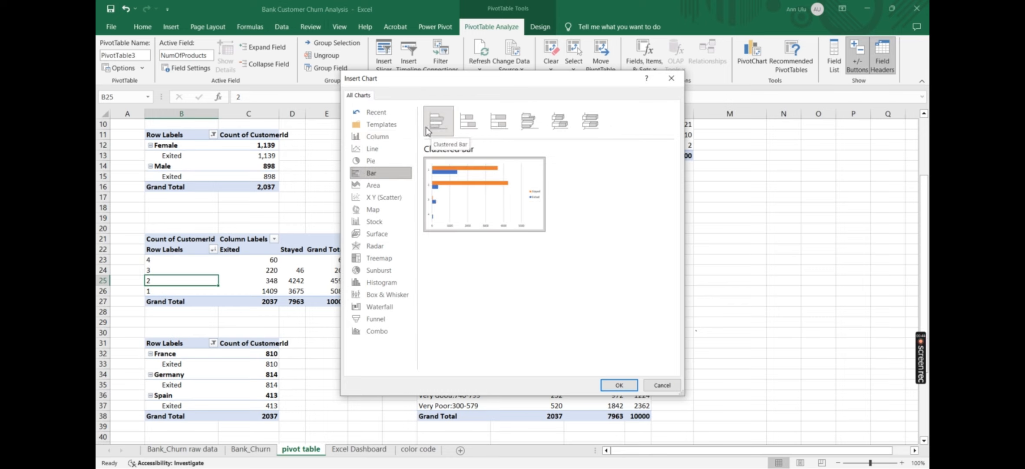
pyautogui.doubleClick(439, 121)
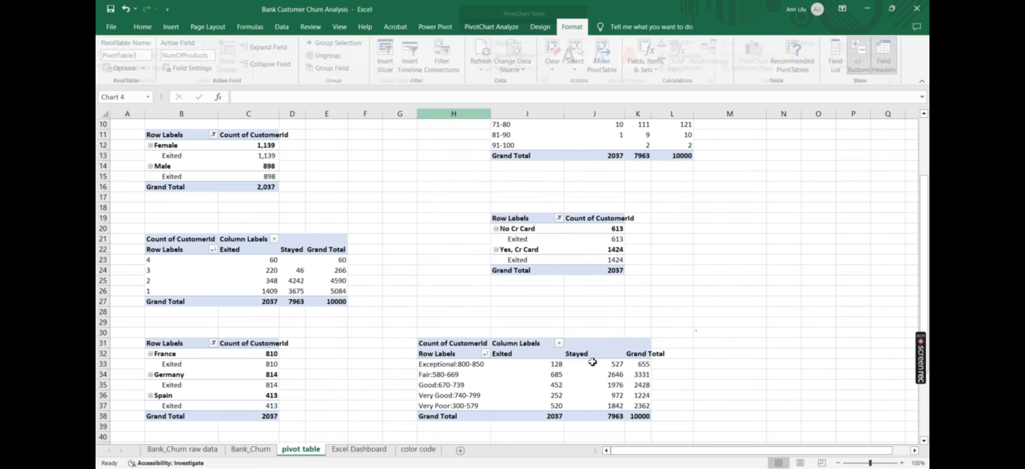
pyautogui.moveTo(576, 220); pyautogui.dragTo(530, 170)
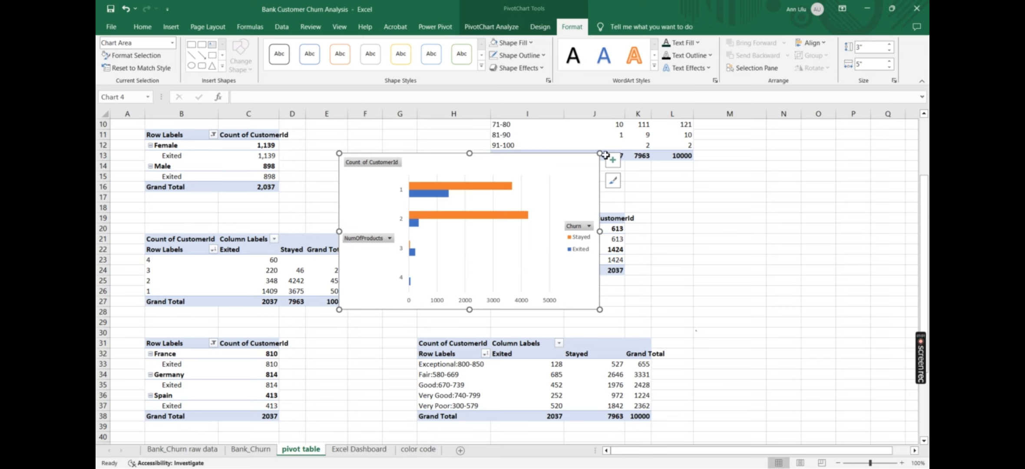
# Hide all field buttons on the products bar chart and remove its gridlines
pyautogui.click(375, 166)
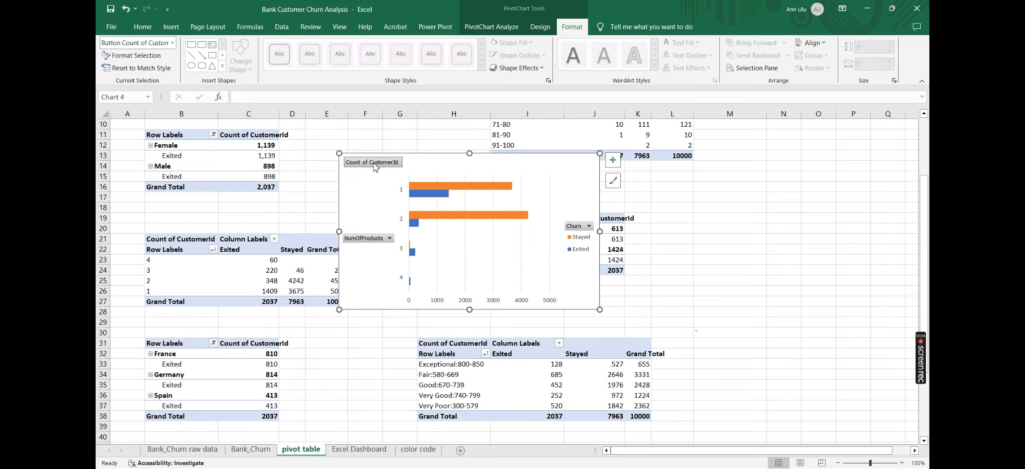
pyautogui.rightClick(374, 165)
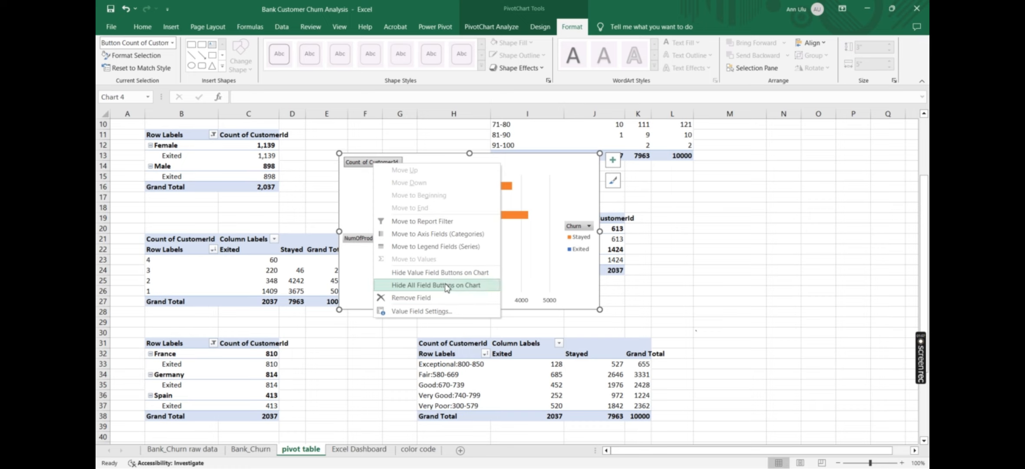
pyautogui.click(480, 288)
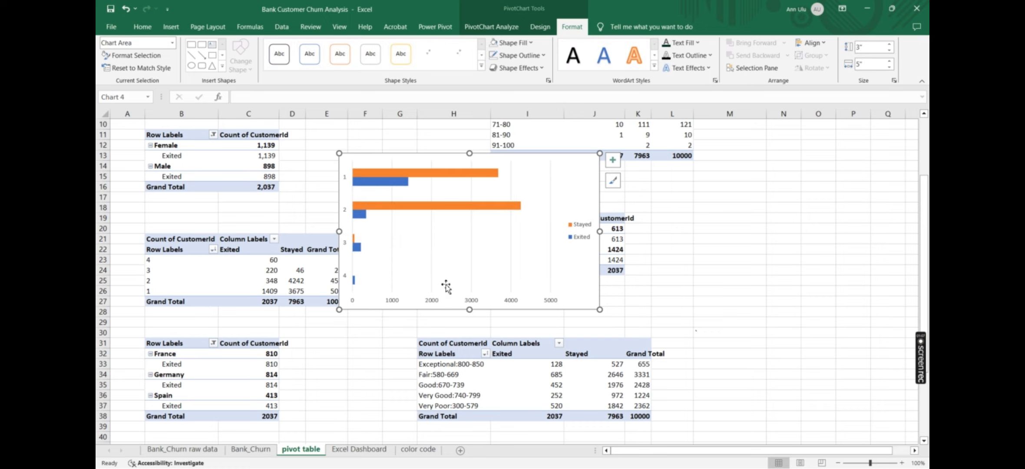
pyautogui.click(612, 161)
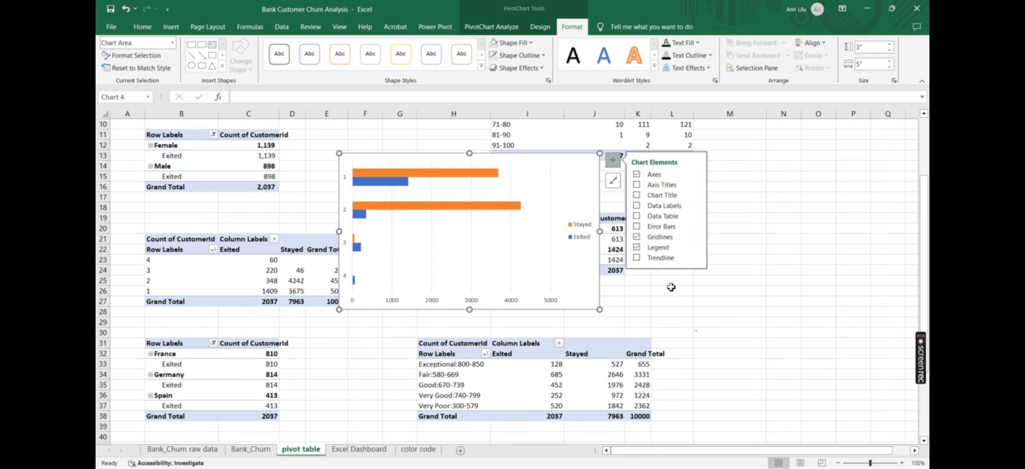
pyautogui.click(637, 238)
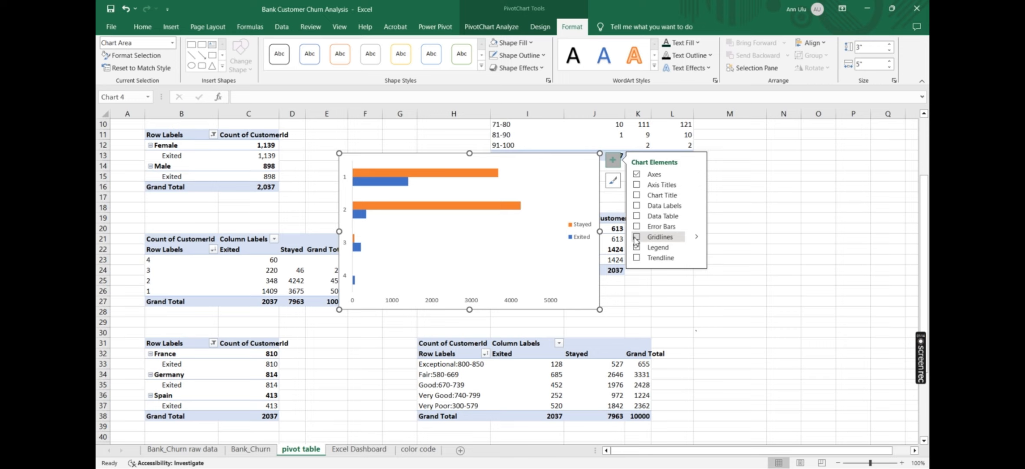
pyautogui.click(741, 165)
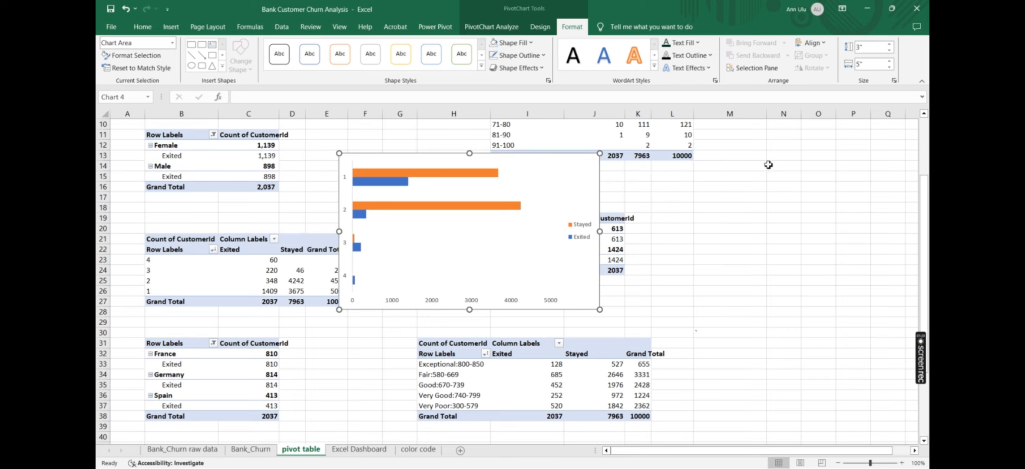
pyautogui.click(783, 166)
# Fill the chart's Stayed bars with light gray and remove their outline
pyautogui.click(457, 174)
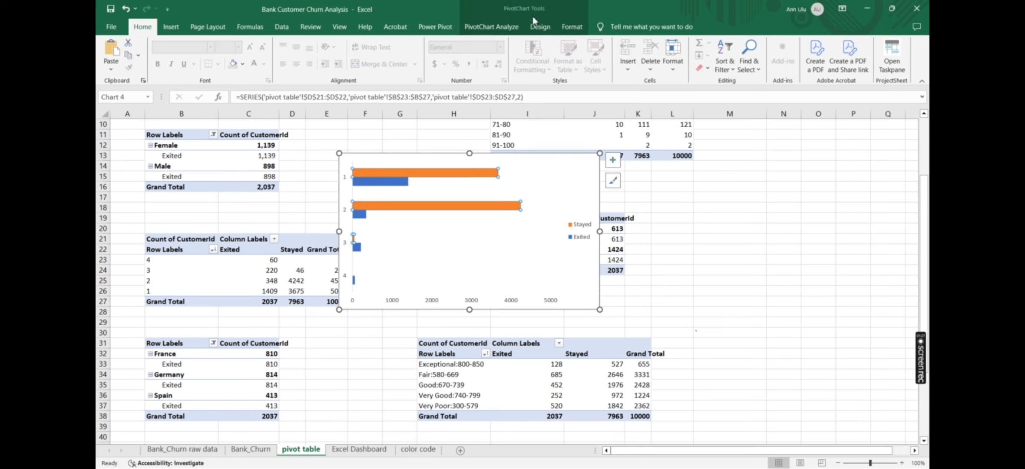
pyautogui.click(567, 27)
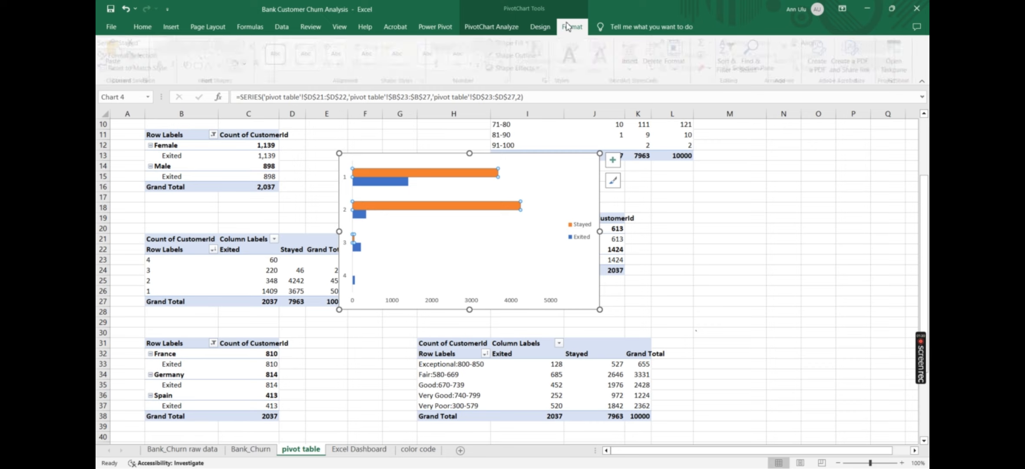
pyautogui.click(530, 44)
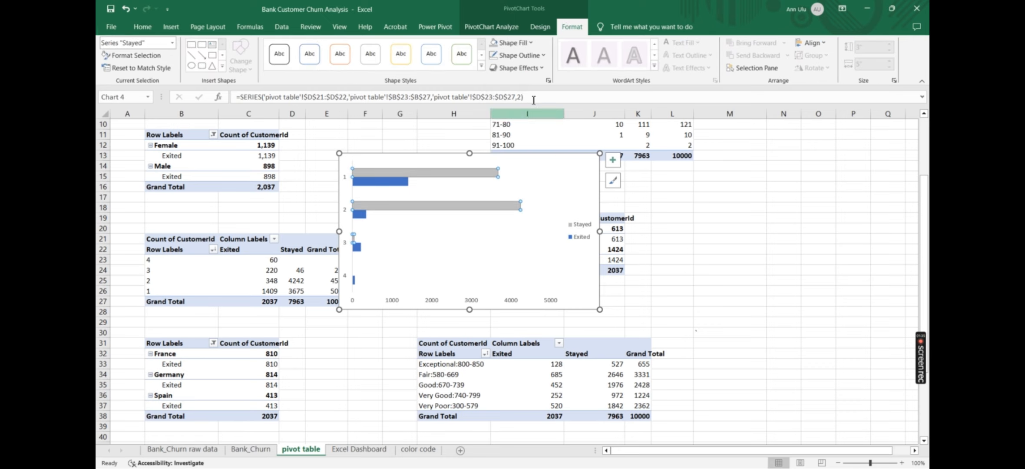
pyautogui.click(519, 56)
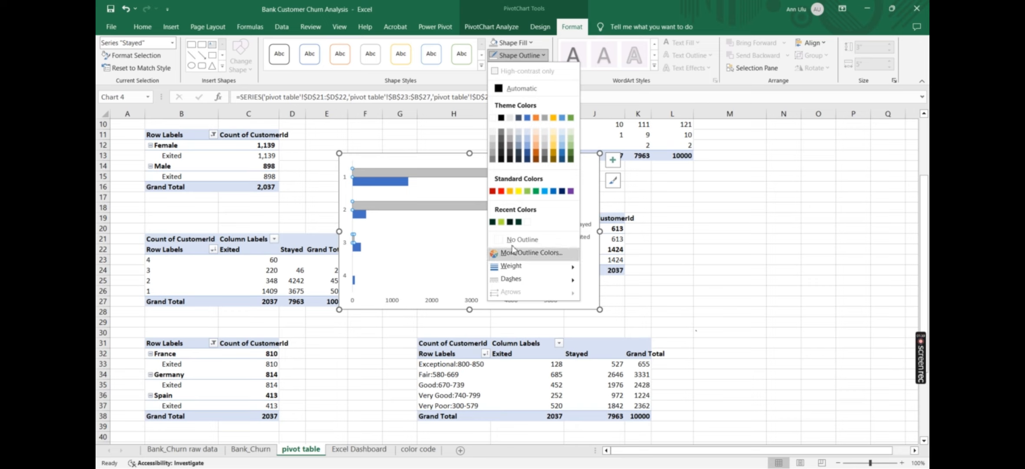
pyautogui.click(512, 241)
# Fill the chart's Exited bars with the recently used dark green
pyautogui.click(404, 183)
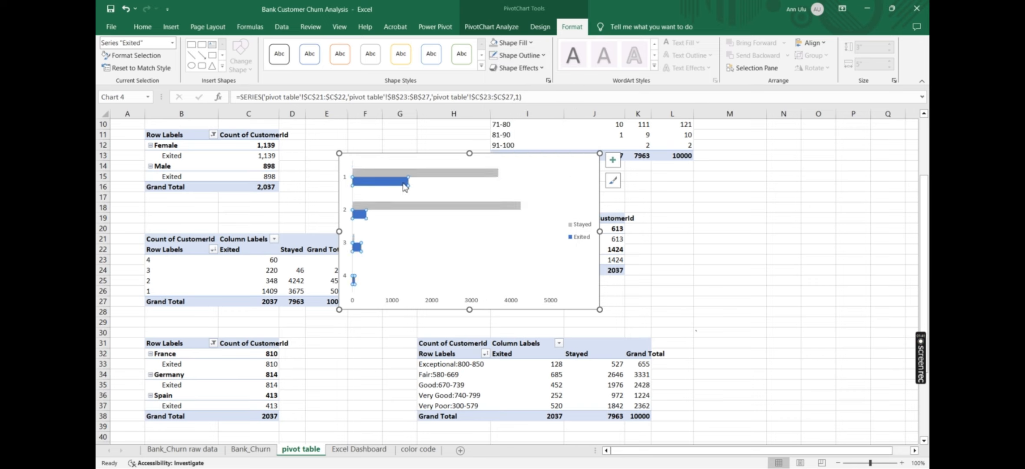
pyautogui.click(513, 42)
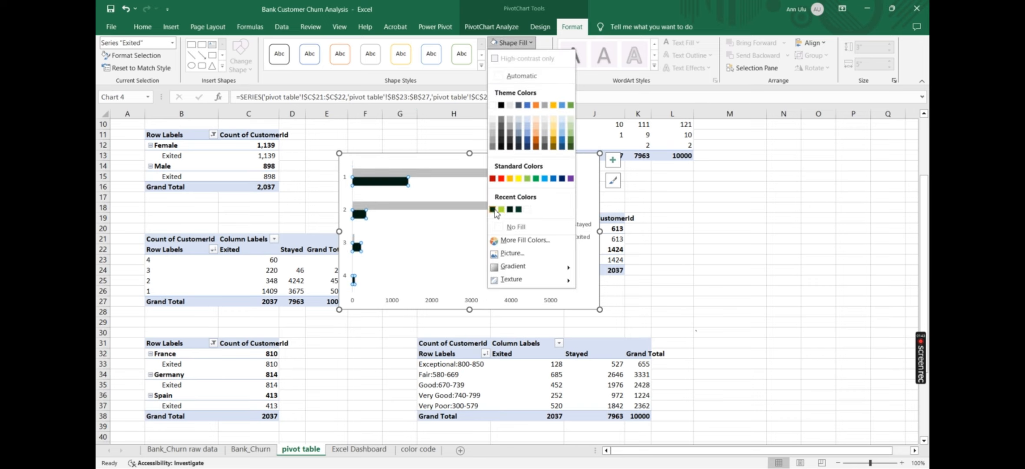
pyautogui.click(493, 210)
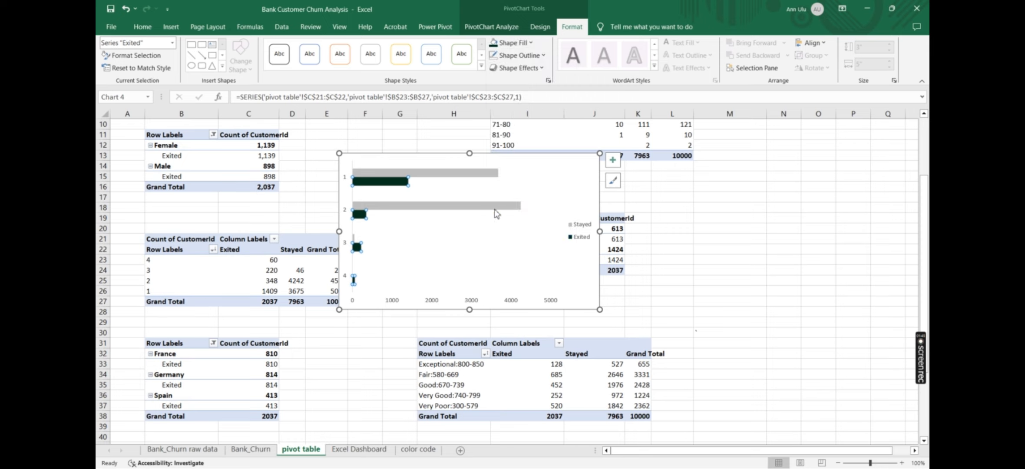
# Shift the bar chart slightly up on the sheet and give its chart area no fill and no outline
pyautogui.moveTo(567, 167); pyautogui.dragTo(555, 154)
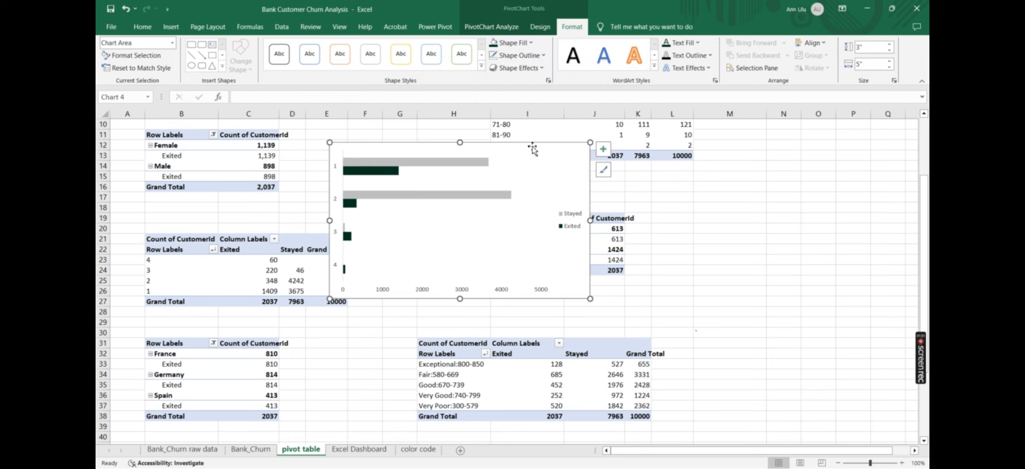
pyautogui.click(530, 42)
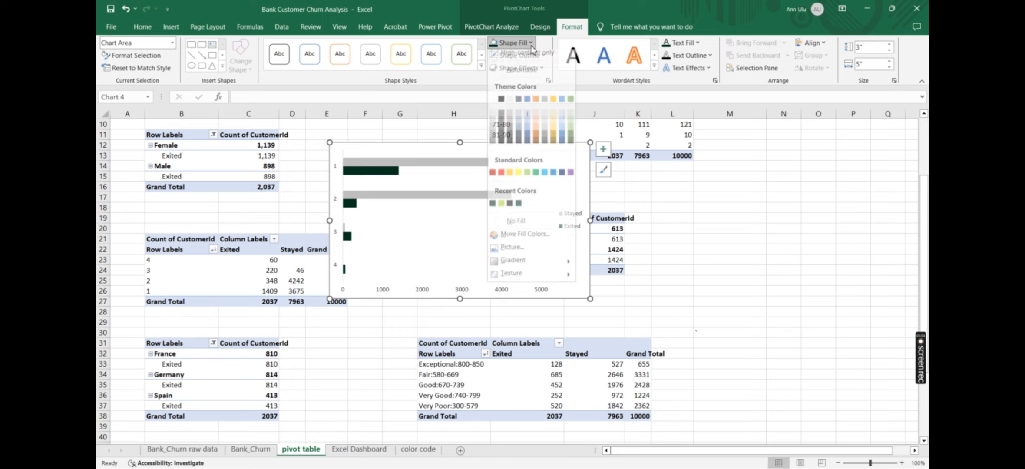
pyautogui.click(506, 234)
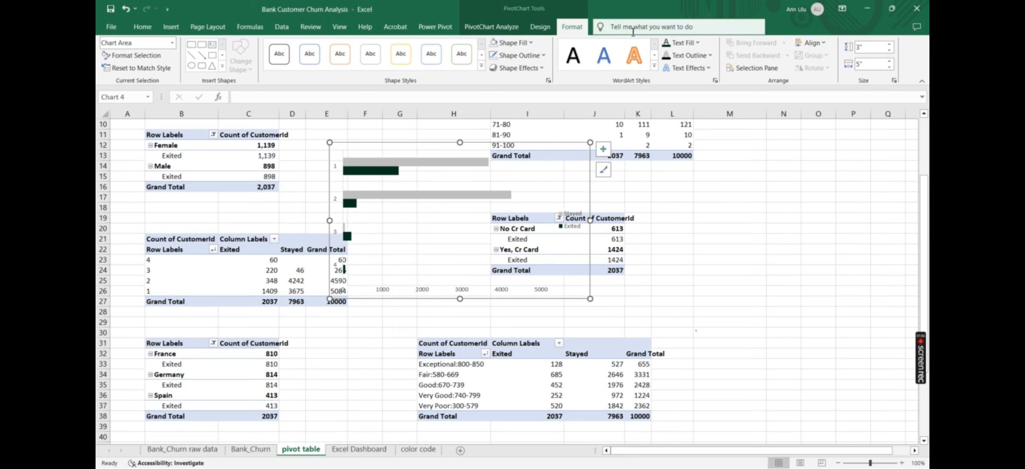
pyautogui.click(699, 43)
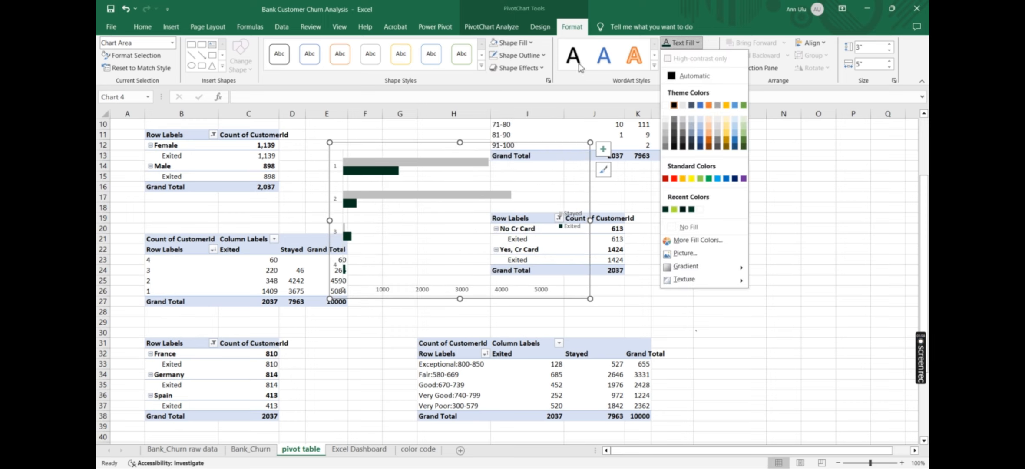
pyautogui.click(544, 56)
pyautogui.click(528, 242)
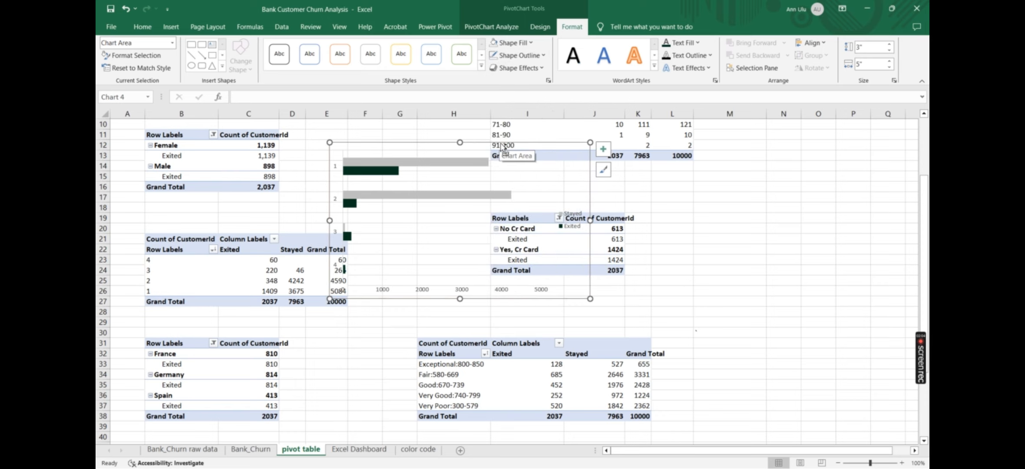
# Move the products bar chart from the pivot table sheet into the large upper middle card of the Excel Dashboard sheet
pyautogui.press('Delete')
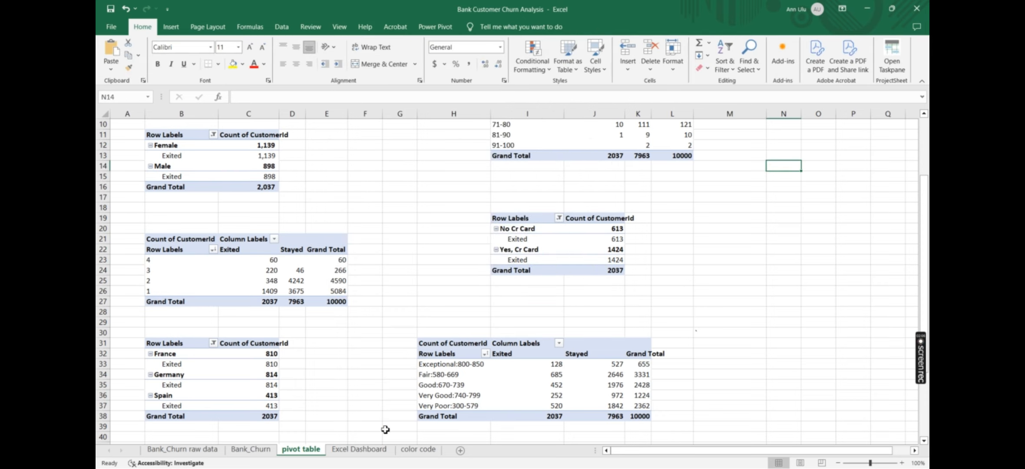
pyautogui.click(358, 451)
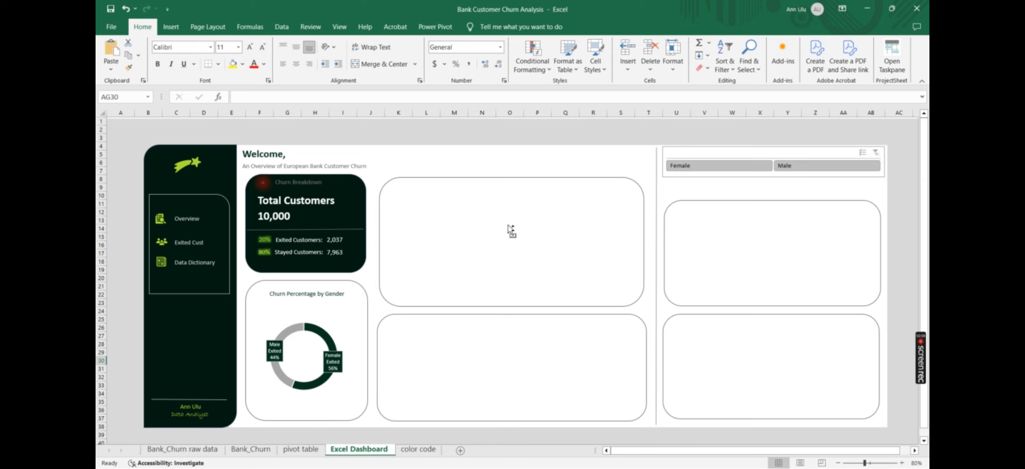
pyautogui.hotkey('ctrl', 'v')
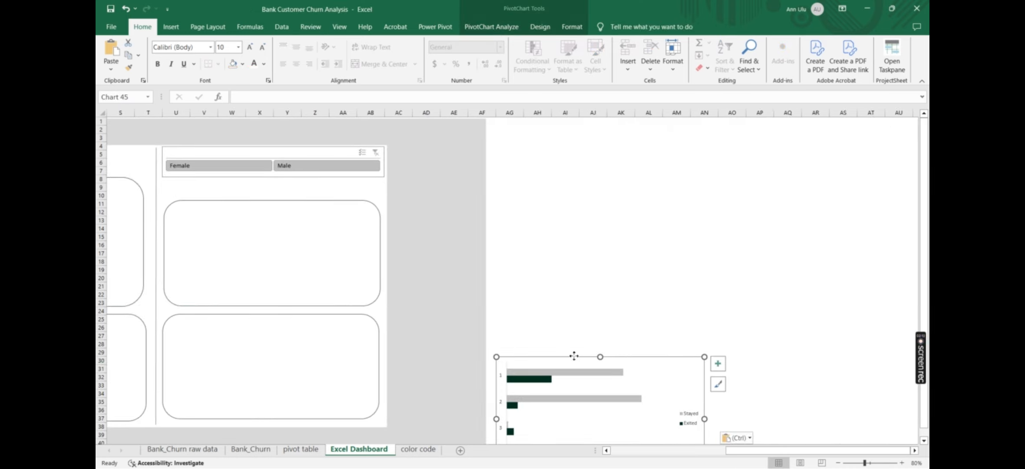
pyautogui.moveTo(574, 356); pyautogui.dragTo(269, 199)
pyautogui.hscroll(-3, 222, 348)
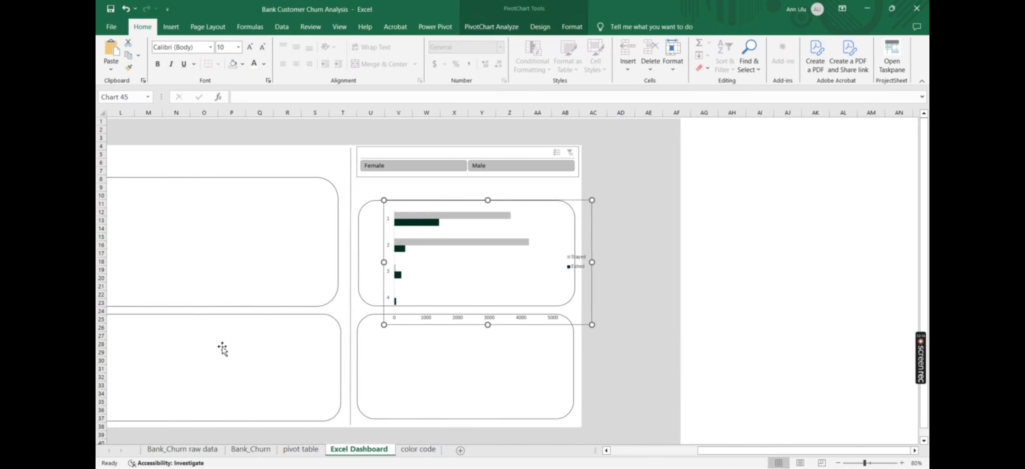
pyautogui.hscroll(-2, 222, 348)
pyautogui.moveTo(660, 199); pyautogui.dragTo(353, 177)
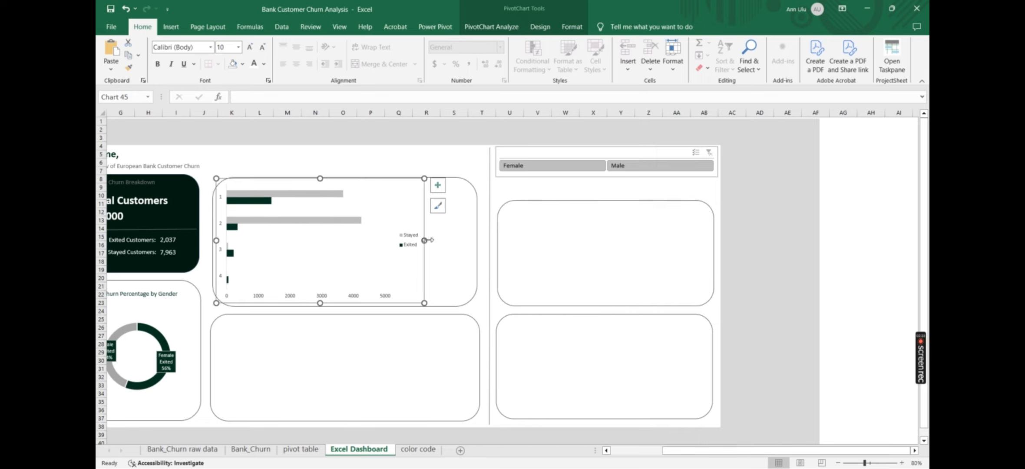
# Widen the bar chart to fill its card and shrink its height from above to leave room for a title
pyautogui.moveTo(426, 241); pyautogui.dragTo(470, 241)
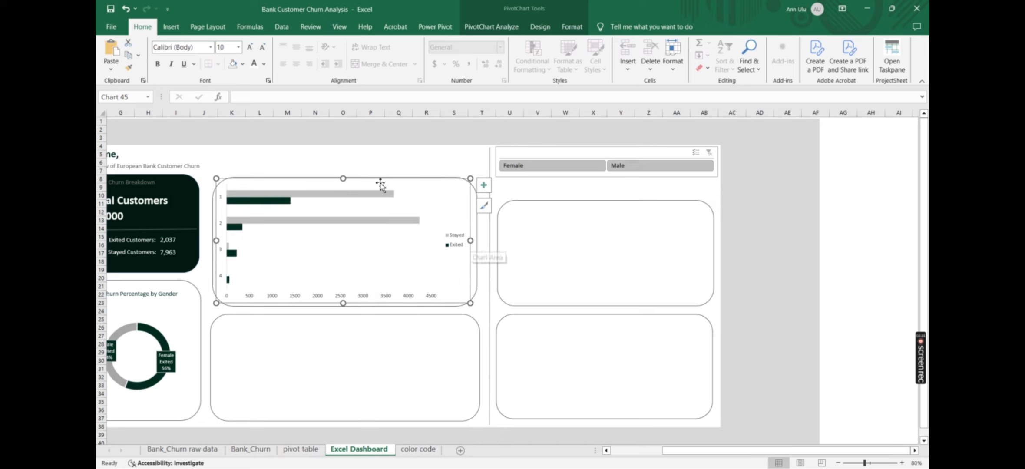
pyautogui.moveTo(345, 179); pyautogui.dragTo(343, 193)
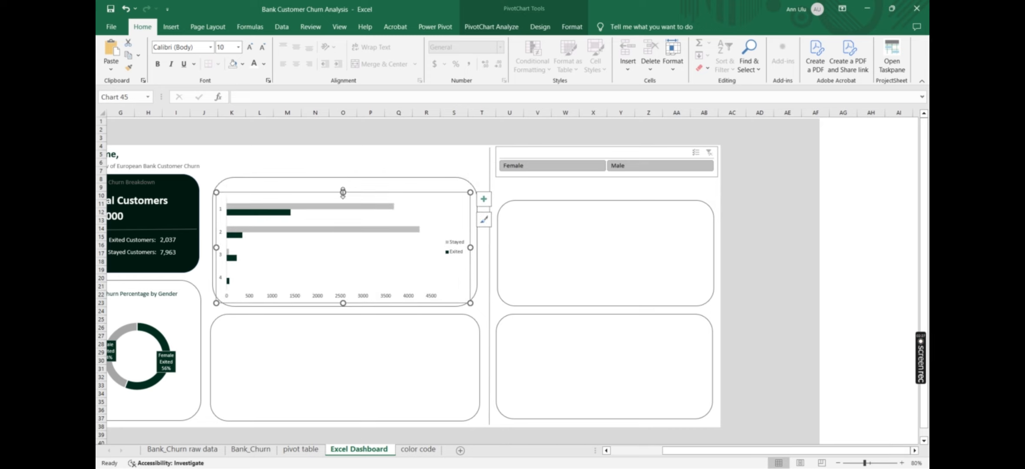
pyautogui.click(375, 155)
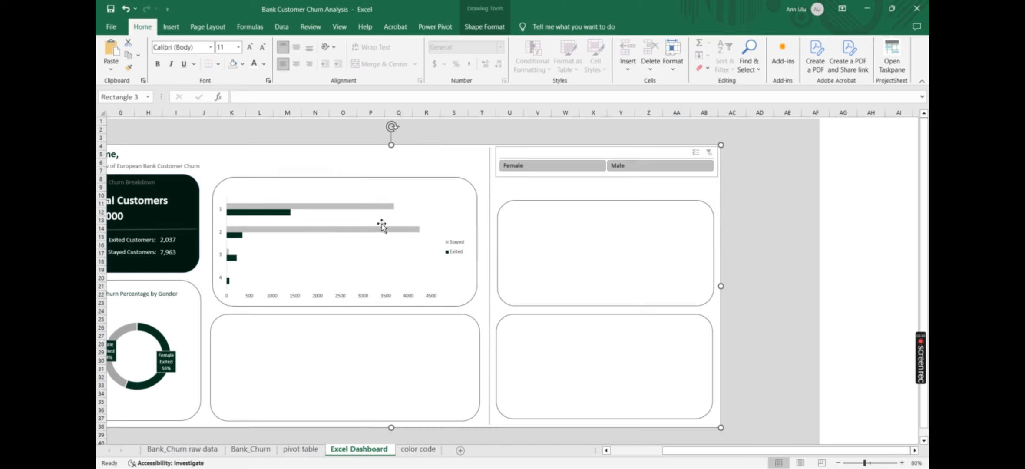
pyautogui.hscroll(-2, 378, 228)
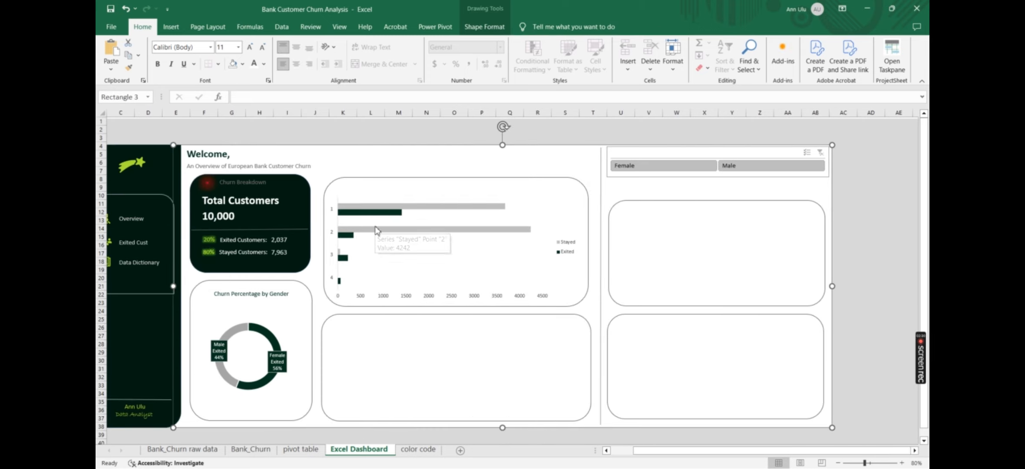
# Center the "Churn Percentage by Gender" title text both ways and shift its text box slightly to center it above the doughnut
pyautogui.click(287, 294)
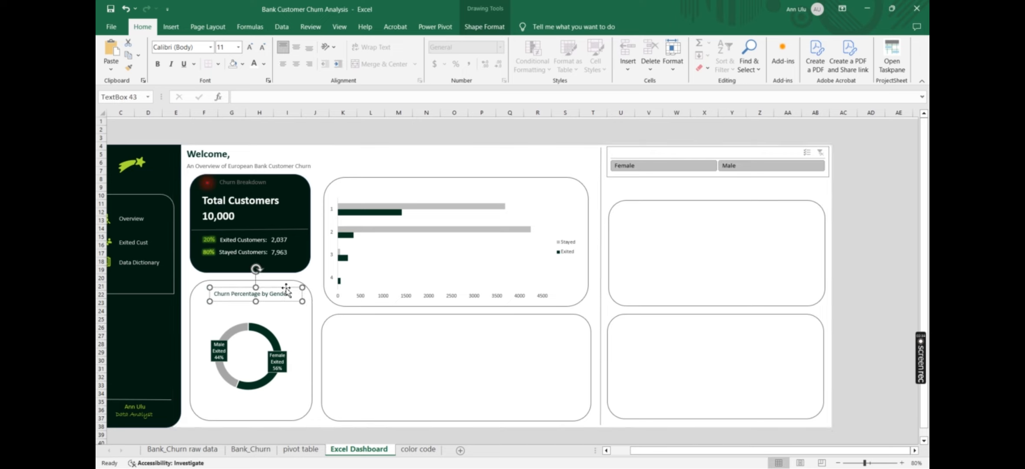
pyautogui.click(296, 47)
pyautogui.click(296, 63)
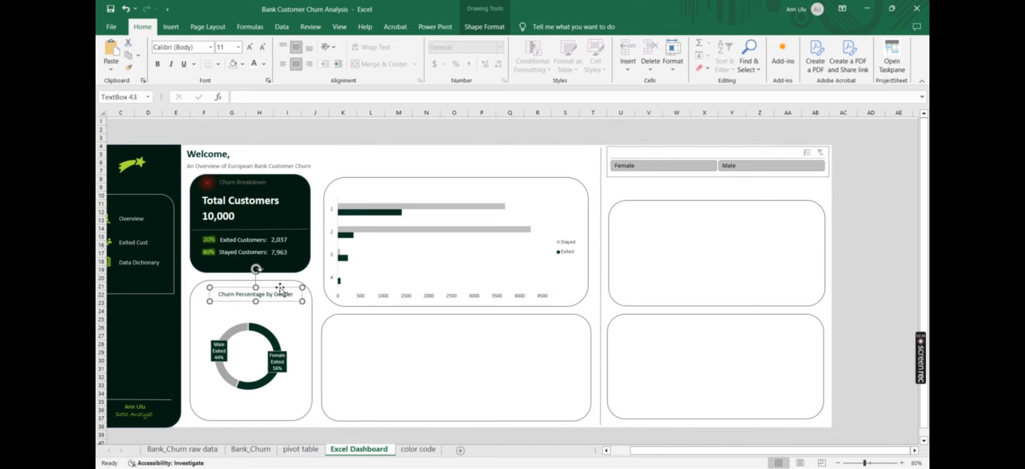
pyautogui.moveTo(280, 289); pyautogui.dragTo(273, 288)
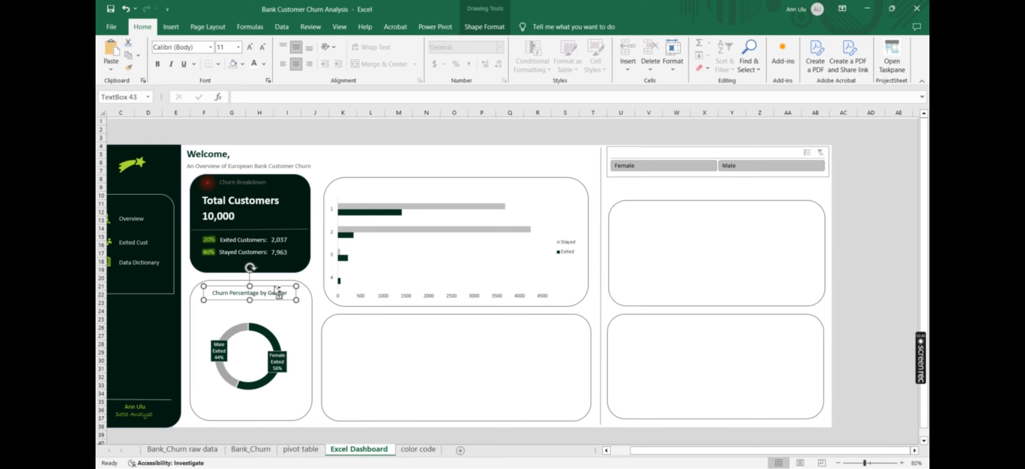
# Duplicate the gender chart's title and place the copy above the products bar chart, undoing any accidental shift of the plot area
pyautogui.hotkey('ctrl', 'd')
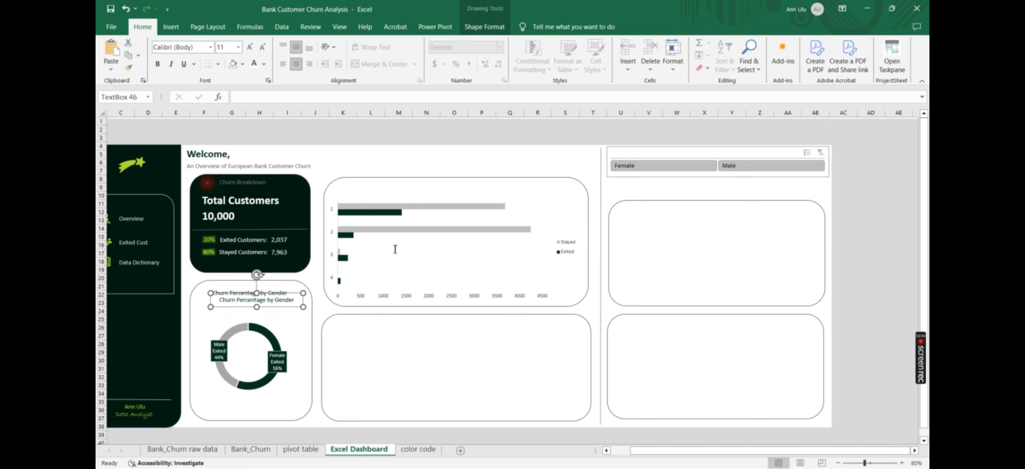
pyautogui.click(432, 246)
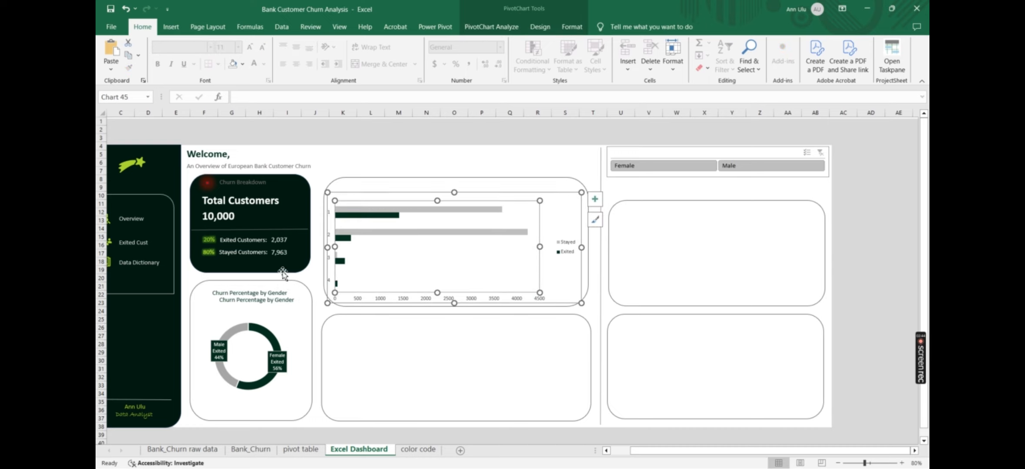
pyautogui.click(126, 9)
pyautogui.moveTo(284, 306); pyautogui.dragTo(480, 195)
# Change the copied title's text to "Churn breakdown by number of products"
pyautogui.click(462, 190)
pyautogui.press('BackSpace')
pyautogui.press('BackSpace')
pyautogui.press('BackSpace')
pyautogui.press('BackSpace')
pyautogui.press('BackSpace')
pyautogui.press('BackSpace')
pyautogui.press('BackSpace')
pyautogui.press('BackSpace')
pyautogui.press('BackSpace')
pyautogui.press('BackSpace')
pyautogui.write('breakdow')
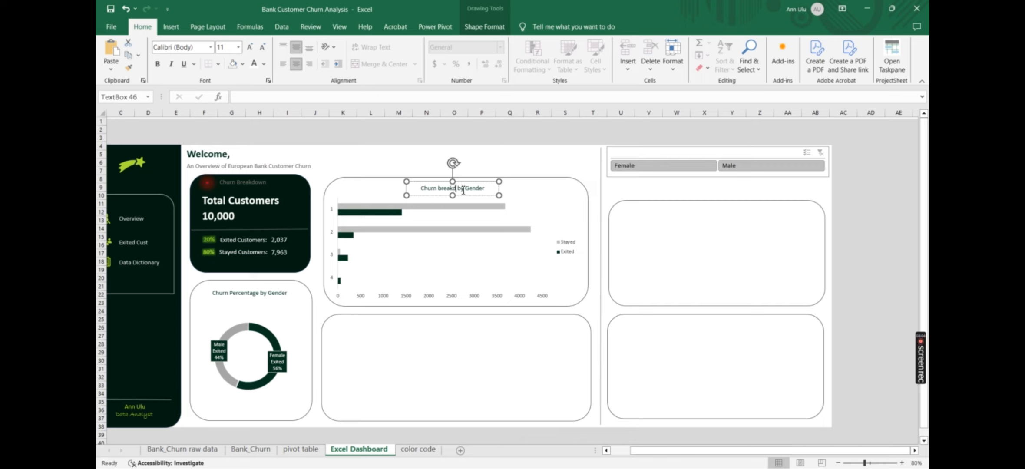
pyautogui.write('n')
pyautogui.press('BackSpace')
pyautogui.press('BackSpace')
pyautogui.press('BackSpace')
pyautogui.press('BackSpace')
pyautogui.press('BackSpace')
pyautogui.press('BackSpace')
pyautogui.write('number of products')
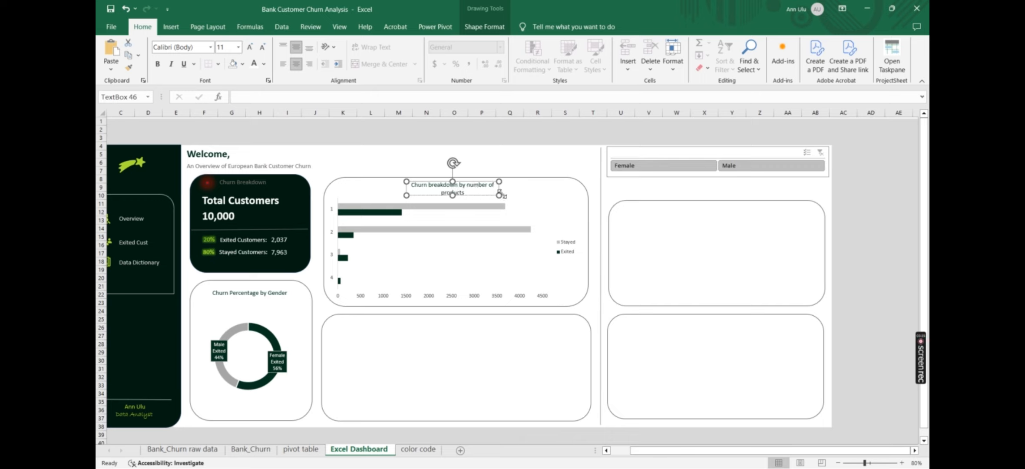
# Resize the products chart's title box so its text fits on one line, centered above the bars
pyautogui.moveTo(499, 195)
pyautogui.mouseDown()
pyautogui.moveTo(538, 192)
pyautogui.moveTo(492, 182)
pyautogui.mouseUp()
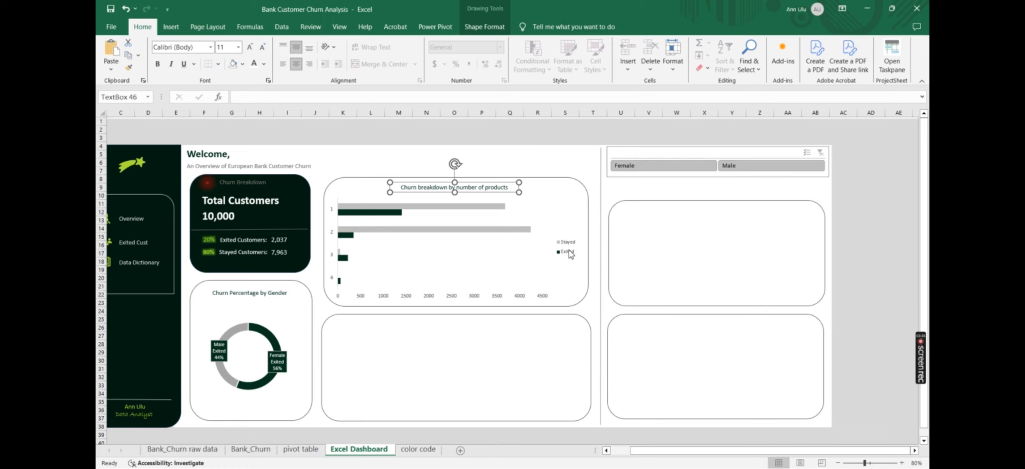
pyautogui.moveTo(864, 463); pyautogui.dragTo(862, 463)
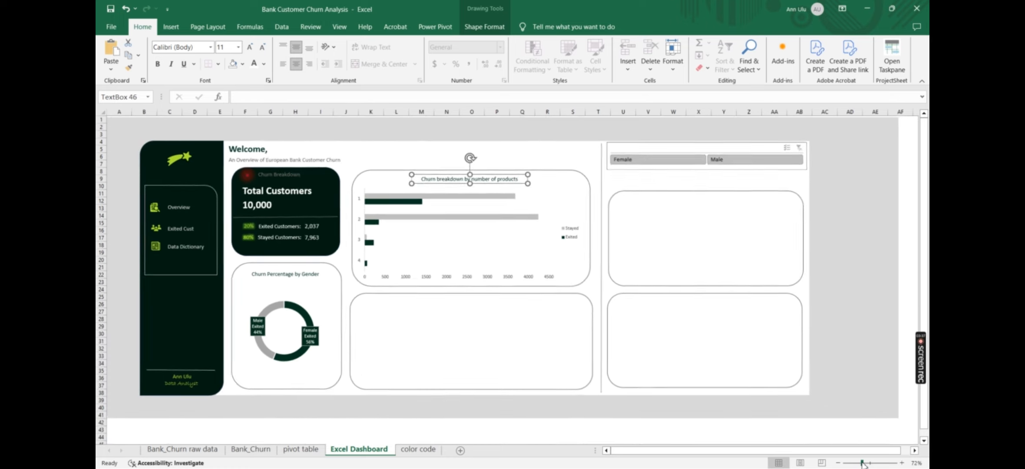
pyautogui.click(680, 426)
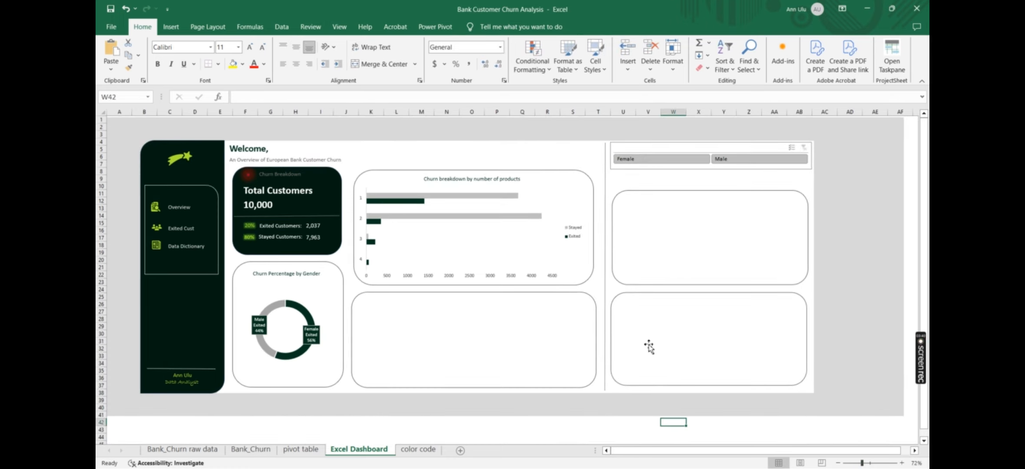
pyautogui.moveTo(409, 222)
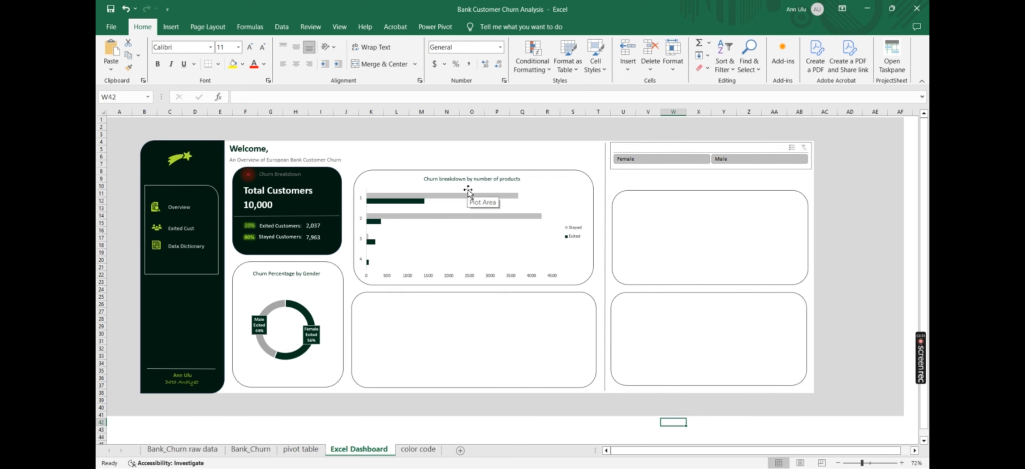
# Insert a Line with Markers PivotChart from the age distribution pivot table and place it beside that table
pyautogui.hotkey('ctrl', 'pageup')
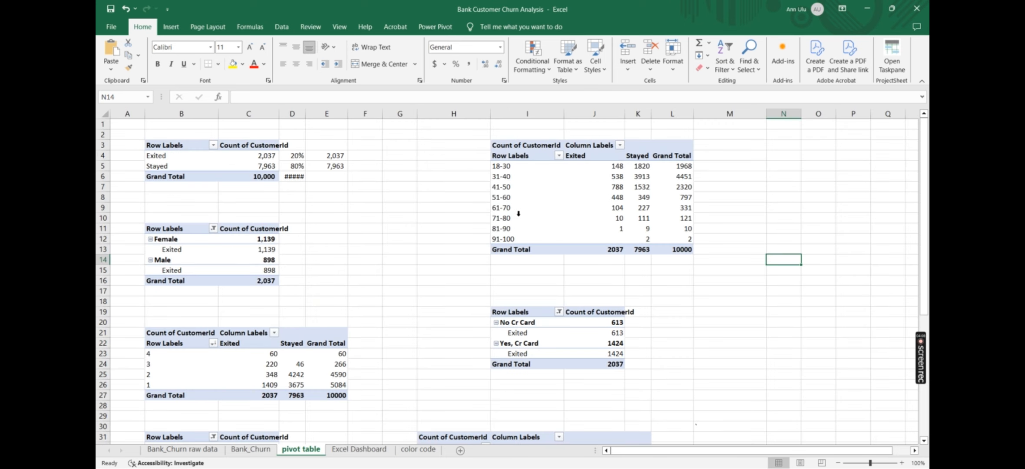
pyautogui.click(539, 214)
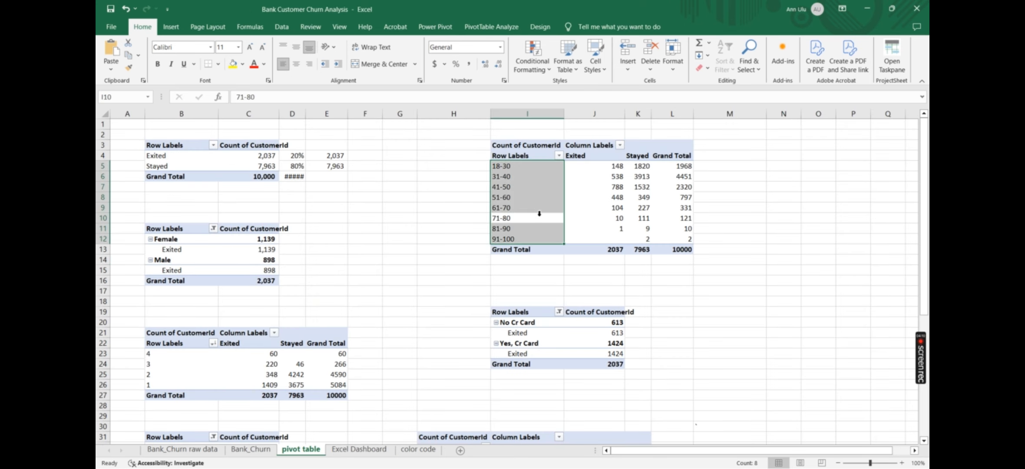
pyautogui.click(583, 212)
pyautogui.hscroll(2, 583, 213)
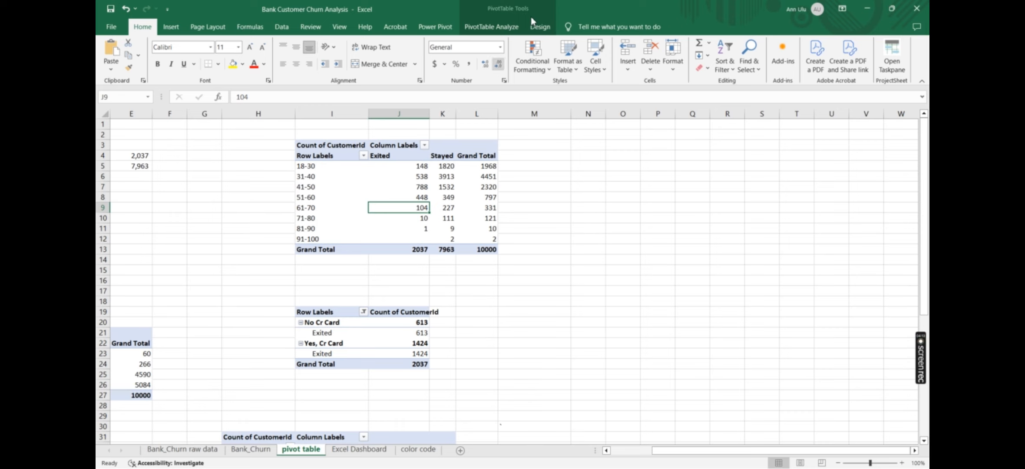
pyautogui.click(505, 28)
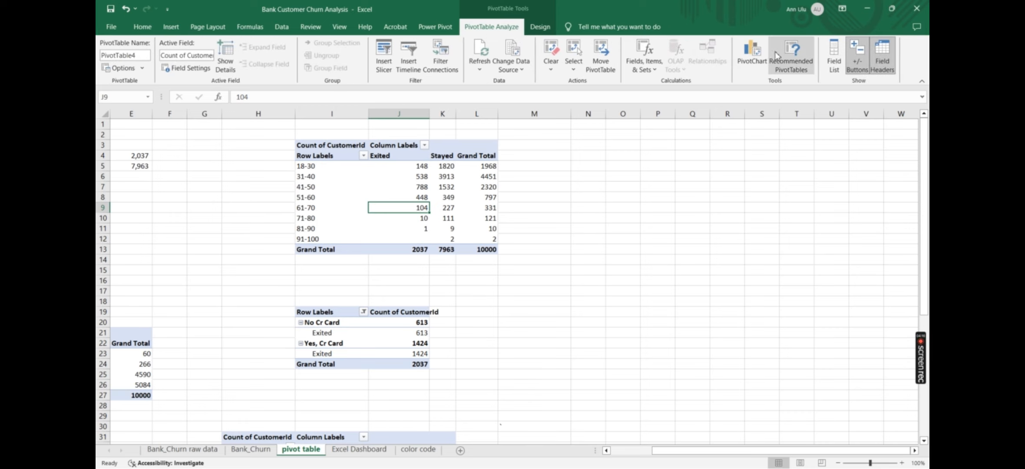
pyautogui.click(752, 55)
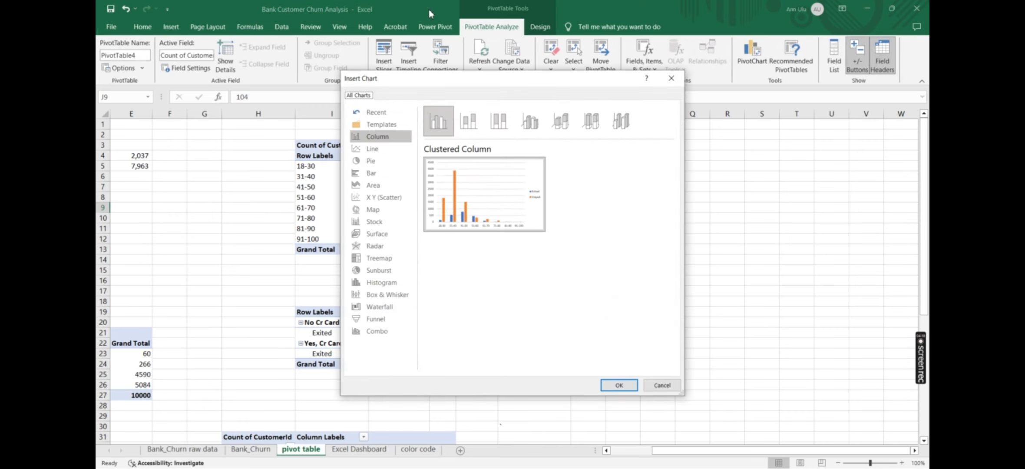
pyautogui.moveTo(470, 86); pyautogui.dragTo(621, 95)
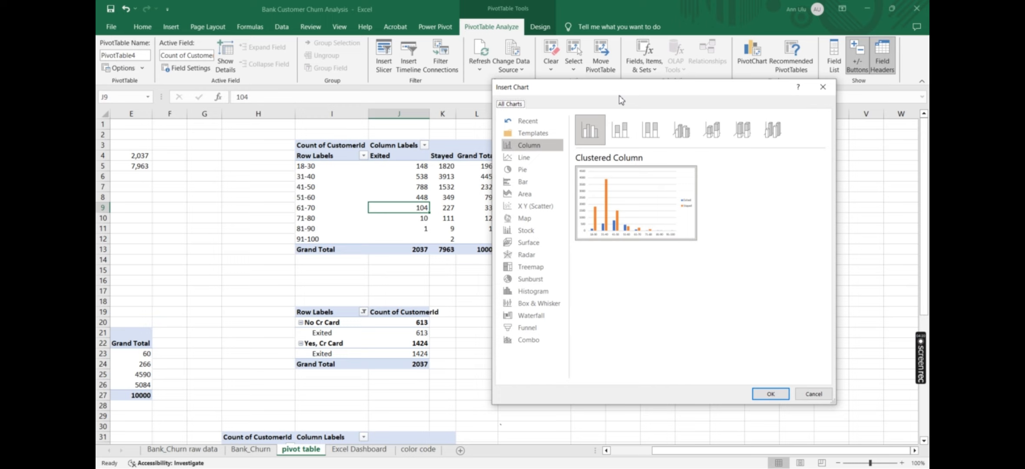
pyautogui.click(528, 158)
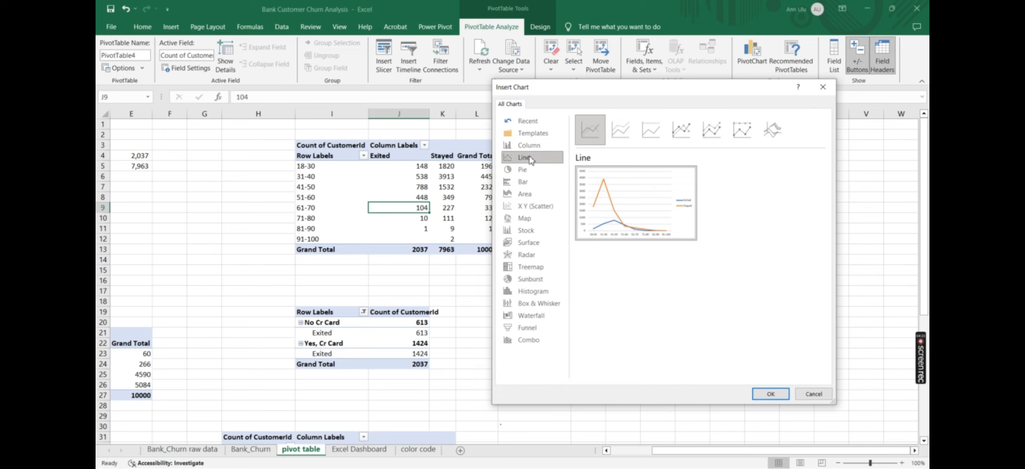
pyautogui.click(690, 132)
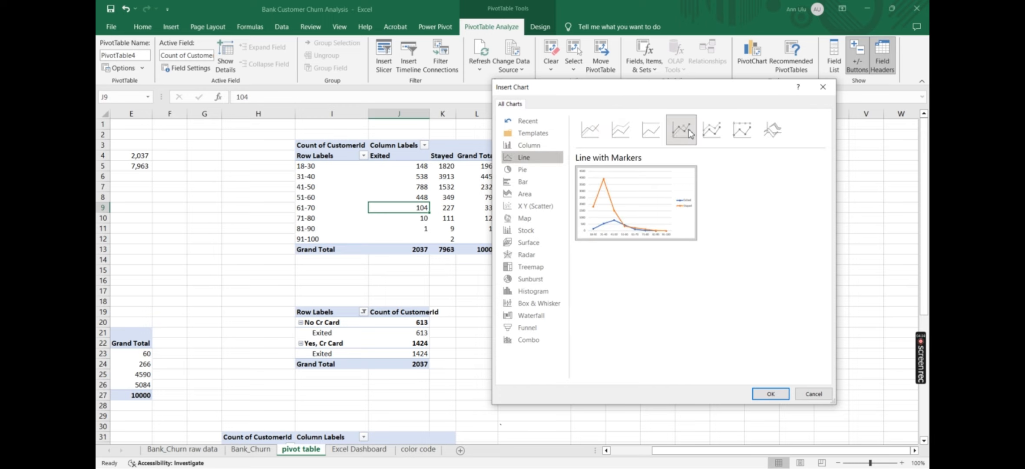
pyautogui.click(770, 394)
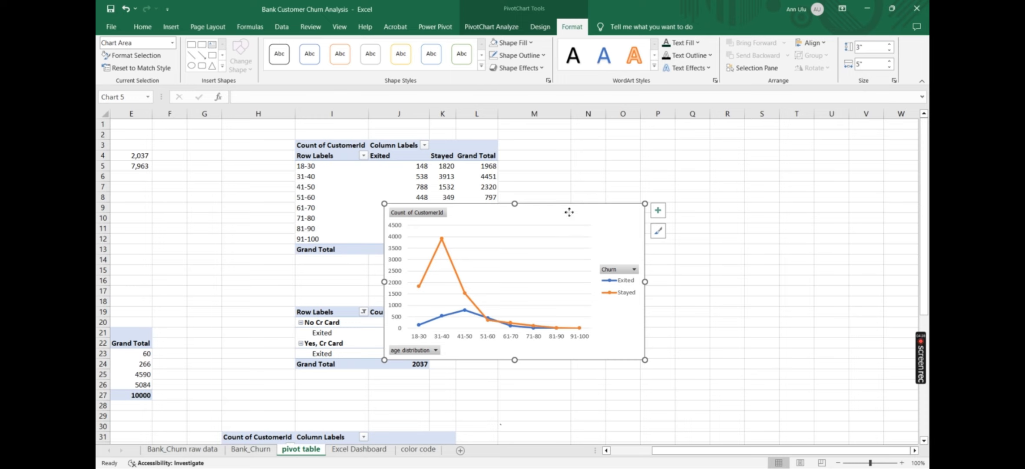
pyautogui.moveTo(569, 212); pyautogui.dragTo(715, 161)
# Hide all field buttons on the age distribution line chart and remove its gridlines
pyautogui.click(581, 164)
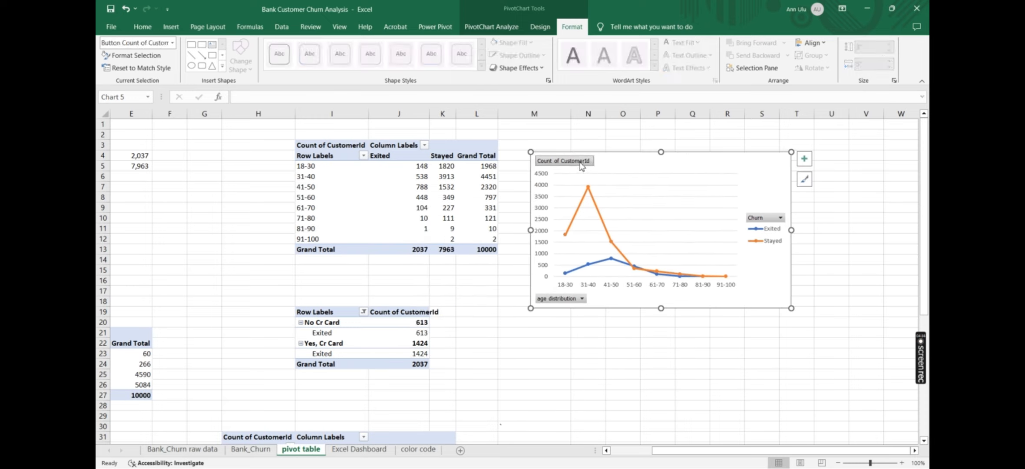
pyautogui.rightClick(582, 164)
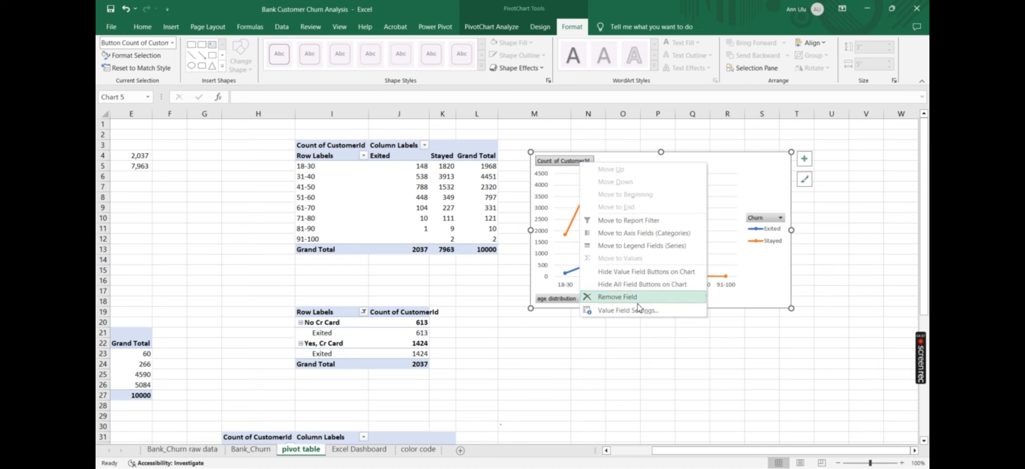
pyautogui.click(608, 326)
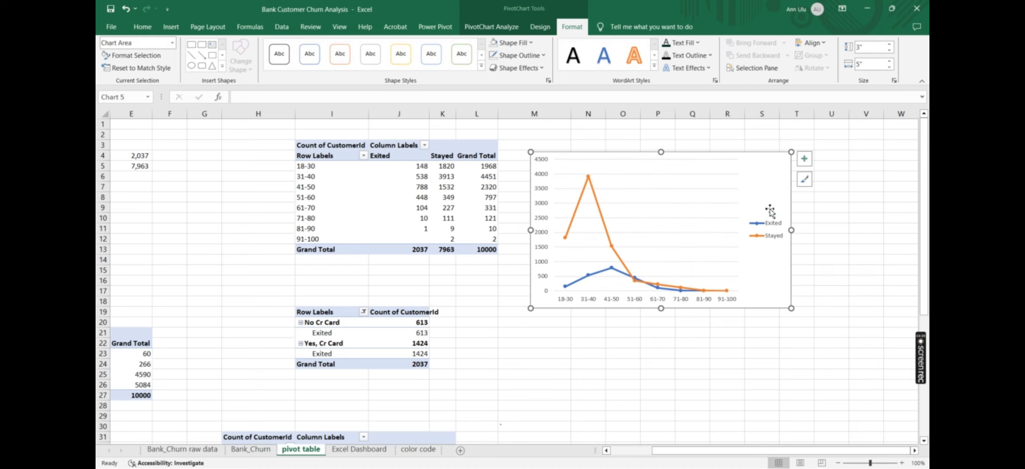
pyautogui.click(807, 162)
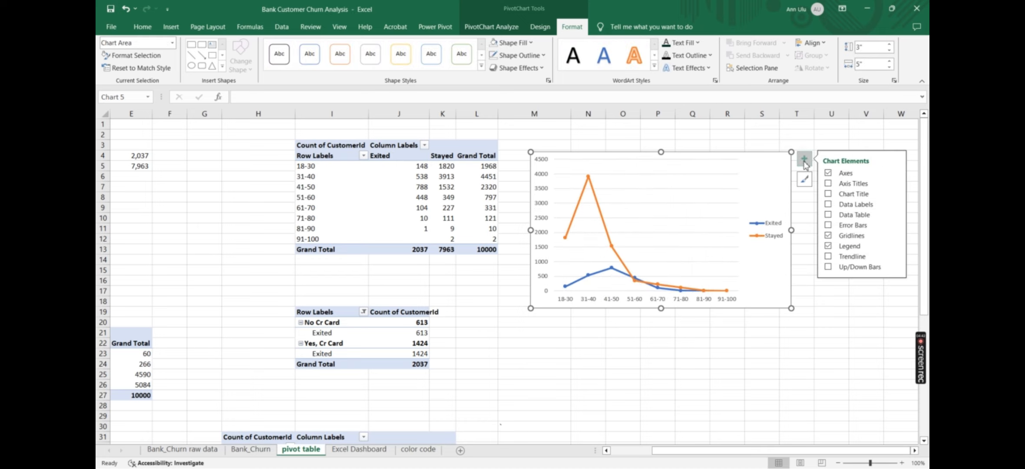
pyautogui.click(829, 236)
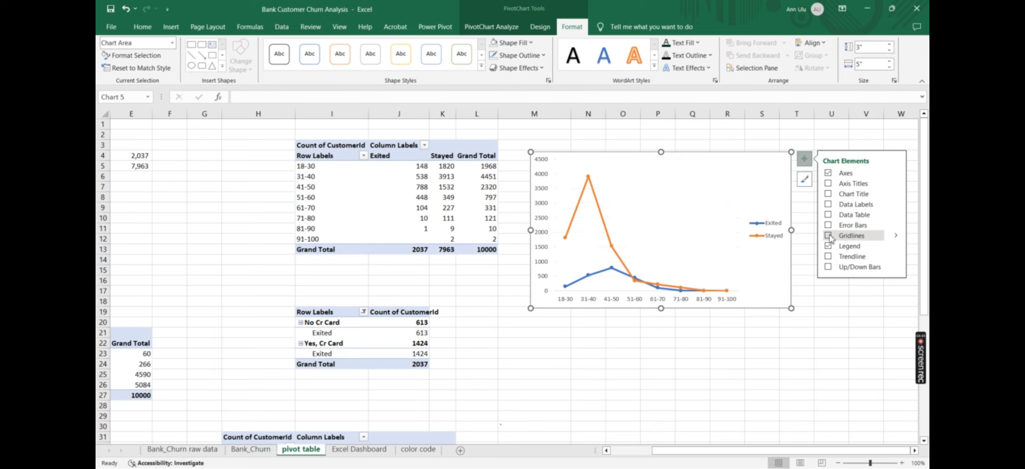
# Recolor the Exited series of the age distribution line chart dark green, both its markers and its line
pyautogui.click(600, 276)
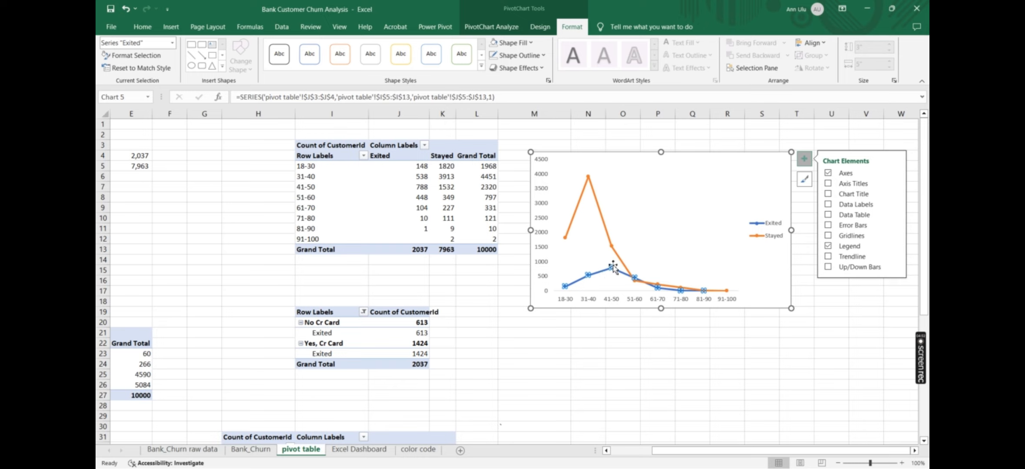
pyautogui.click(531, 43)
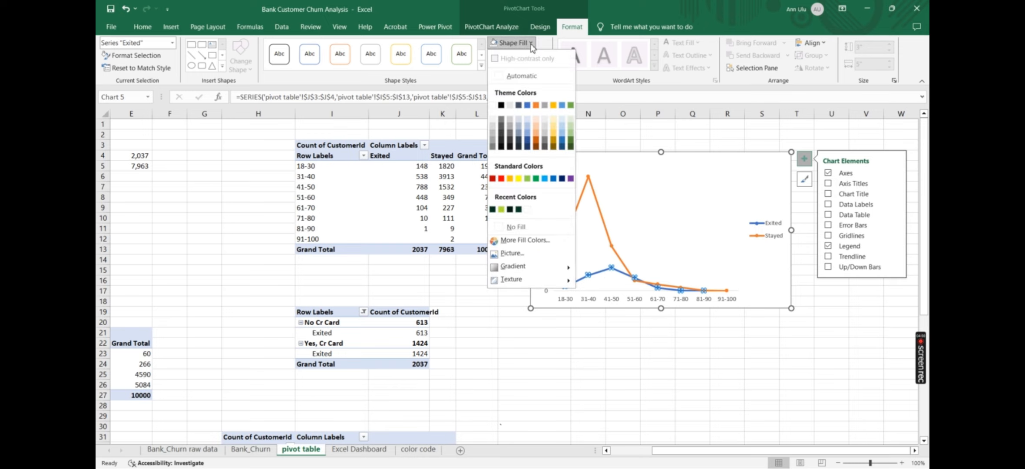
pyautogui.click(492, 209)
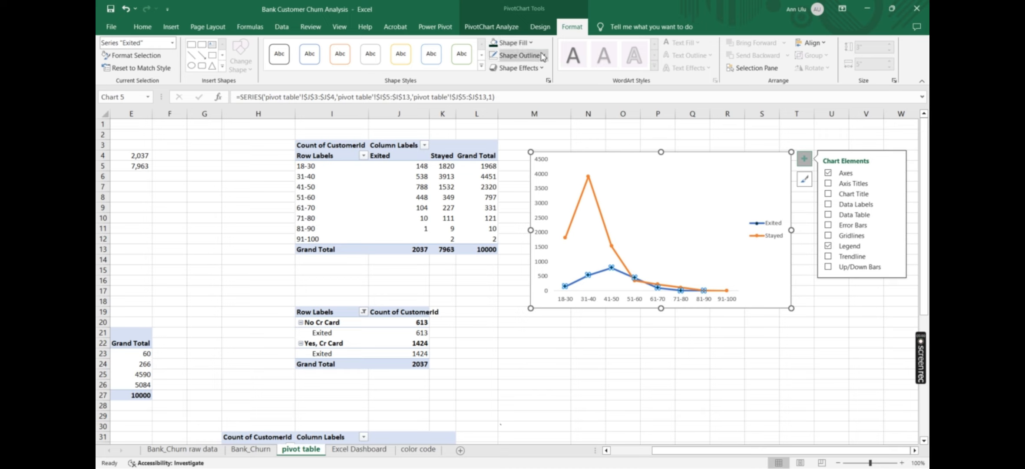
pyautogui.click(518, 56)
pyautogui.click(492, 222)
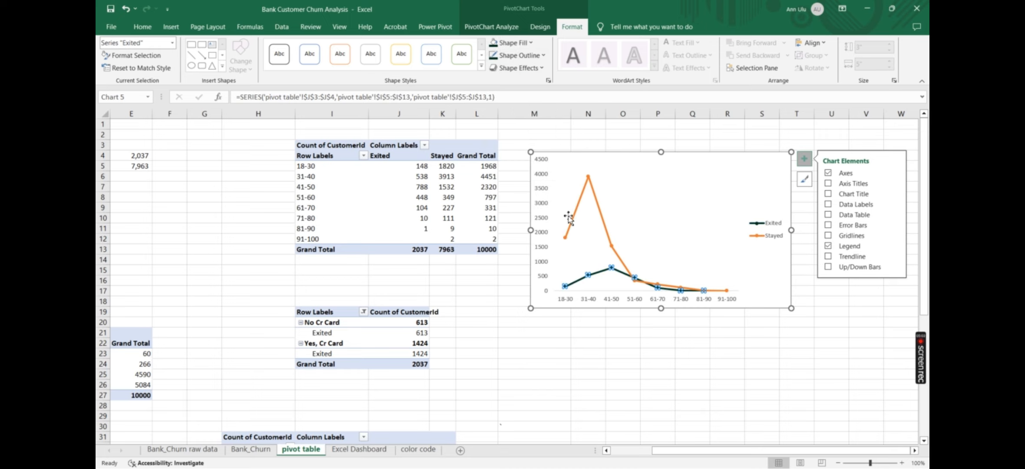
# Recolor the line of the Stayed series in the age distribution chart gray
pyautogui.click(576, 216)
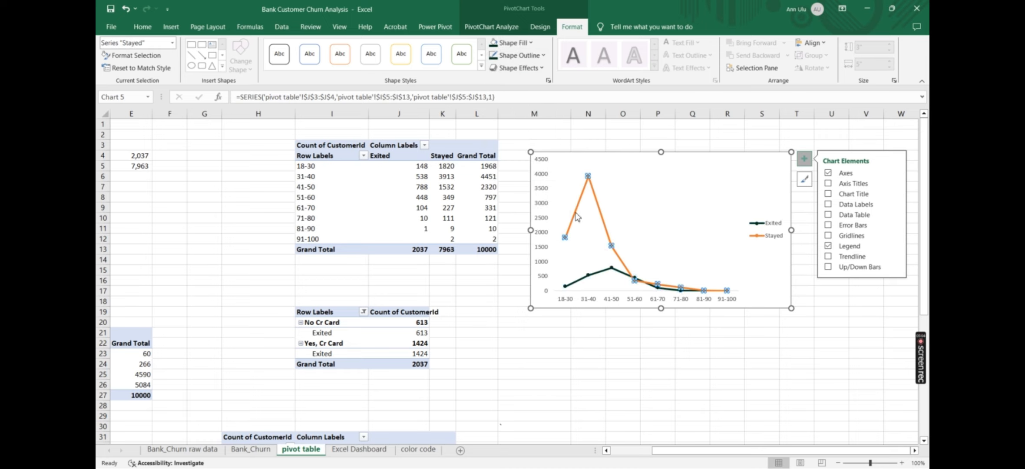
pyautogui.click(530, 43)
pyautogui.click(519, 55)
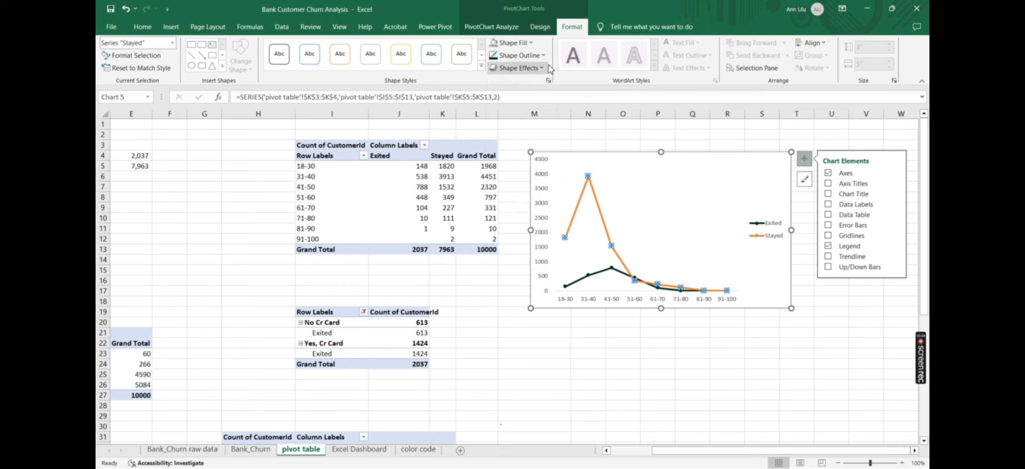
pyautogui.click(543, 56)
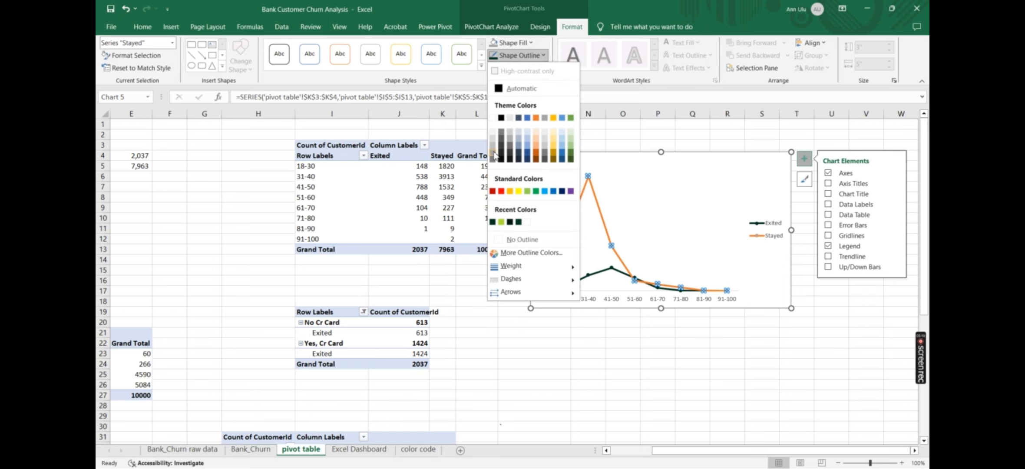
pyautogui.click(509, 145)
pyautogui.click(702, 178)
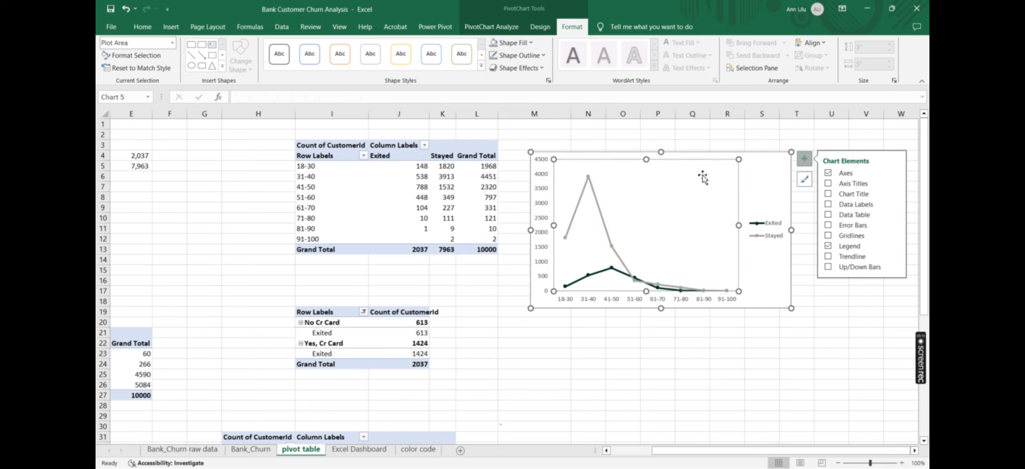
# Shift the age distribution chart slightly closer to its pivot table and remove its chart area's fill and outline
pyautogui.click(756, 161)
pyautogui.moveTo(754, 159)
pyautogui.mouseDown()
pyautogui.moveTo(734, 162)
pyautogui.moveTo(742, 166)
pyautogui.mouseUp()
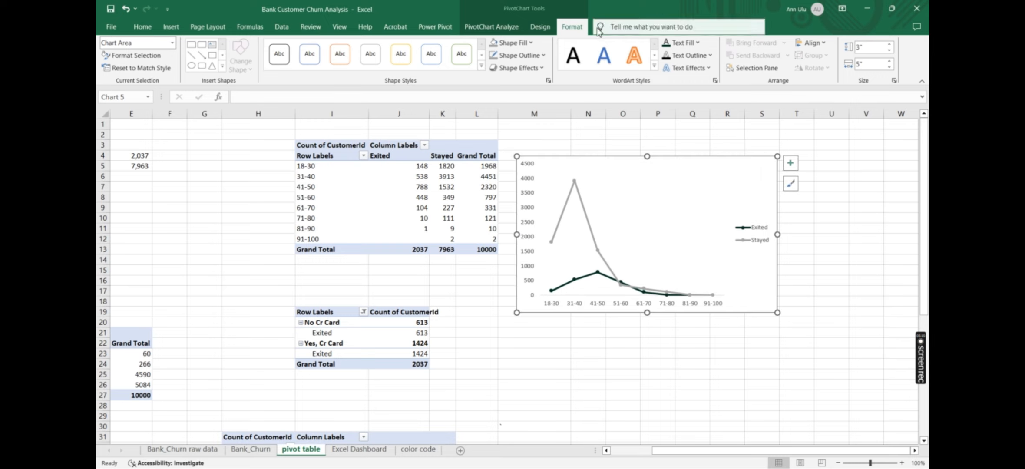
pyautogui.click(529, 43)
pyautogui.click(515, 228)
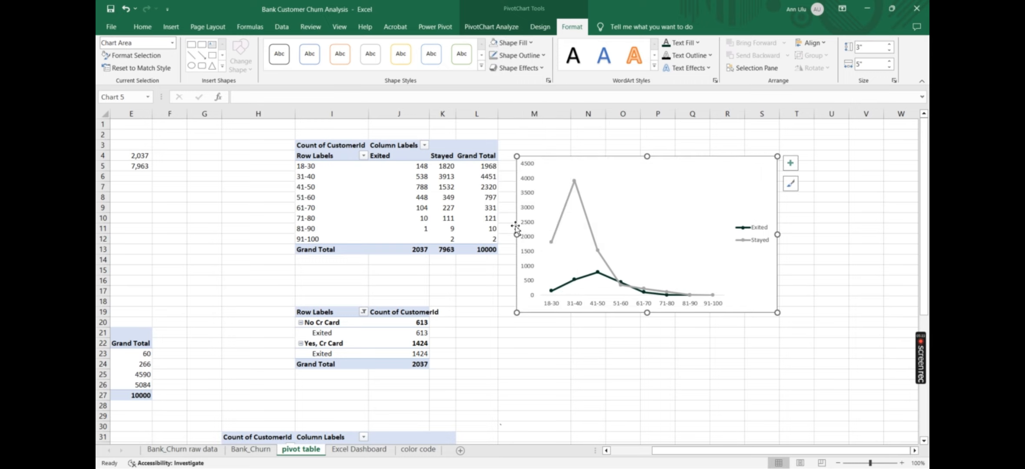
pyautogui.click(543, 55)
pyautogui.click(527, 240)
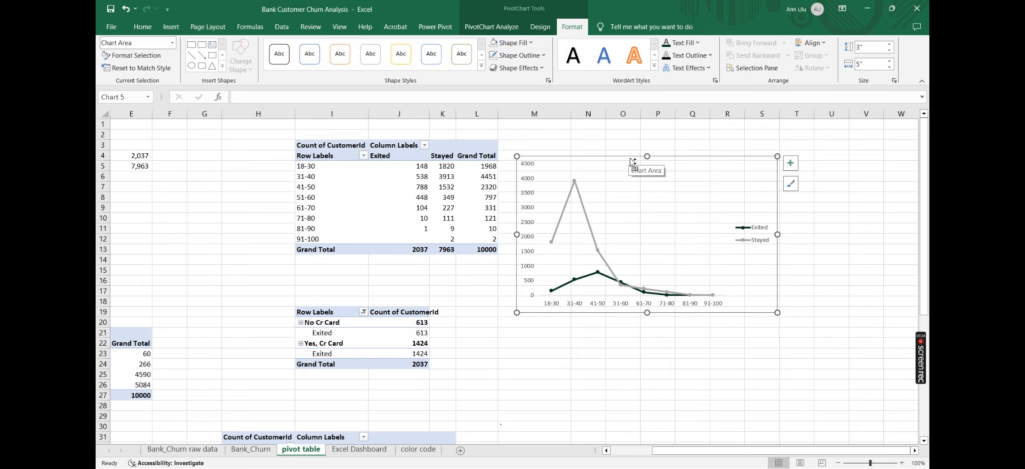
# Move the age distribution chart to the Excel Dashboard sheet and fit it inside the empty card below the products chart
pyautogui.hotkey('ctrl', 'x')
pyautogui.click(358, 449)
pyautogui.hotkey('ctrl', 'v')
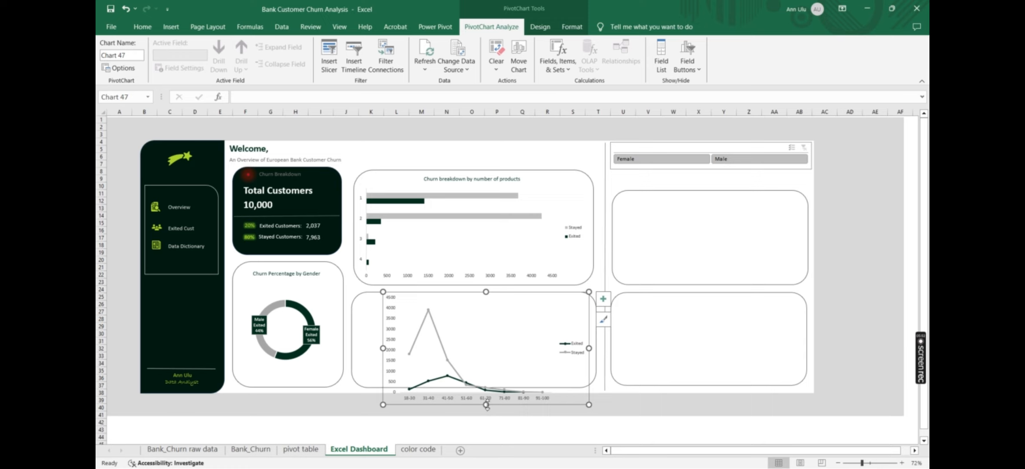
pyautogui.moveTo(486, 403); pyautogui.dragTo(486, 383)
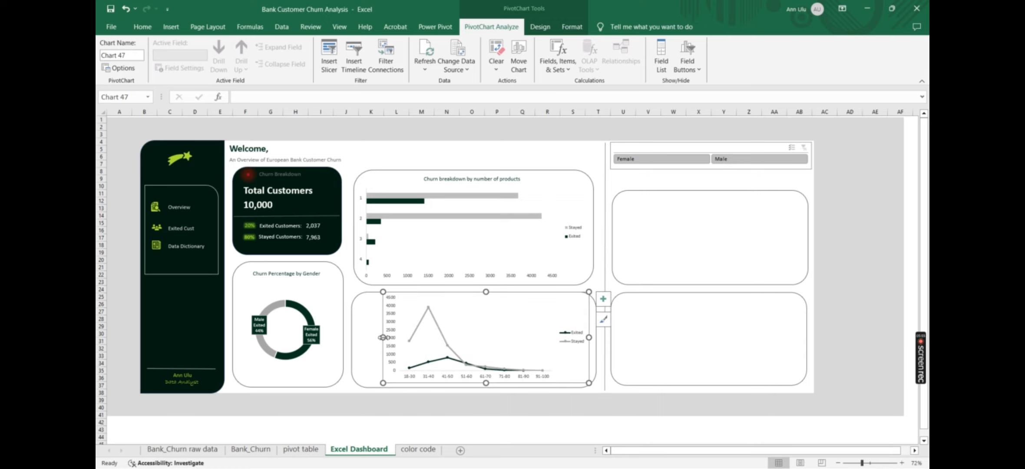
pyautogui.moveTo(383, 338); pyautogui.dragTo(361, 337)
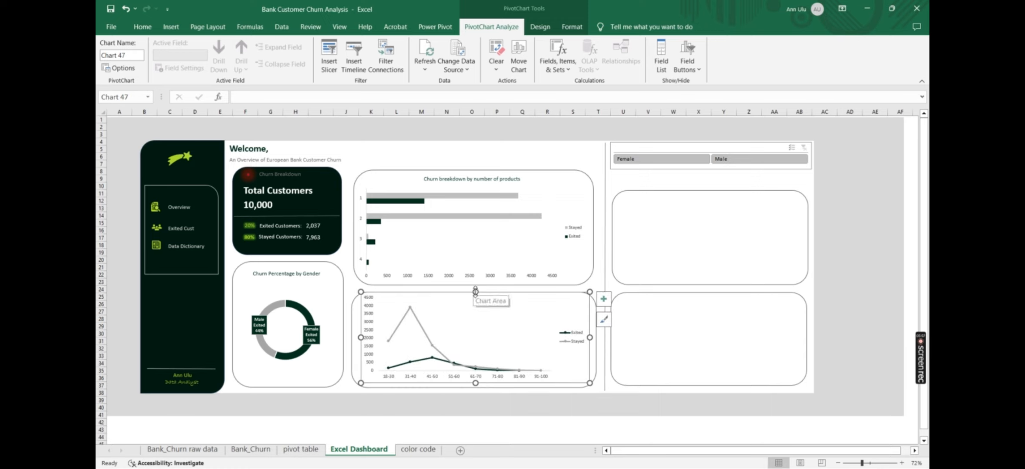
pyautogui.moveTo(476, 291); pyautogui.dragTo(486, 301)
# Copy the products chart's title above the line chart and change the copy's text to "Churn breakdown by age range"
pyautogui.click(492, 178)
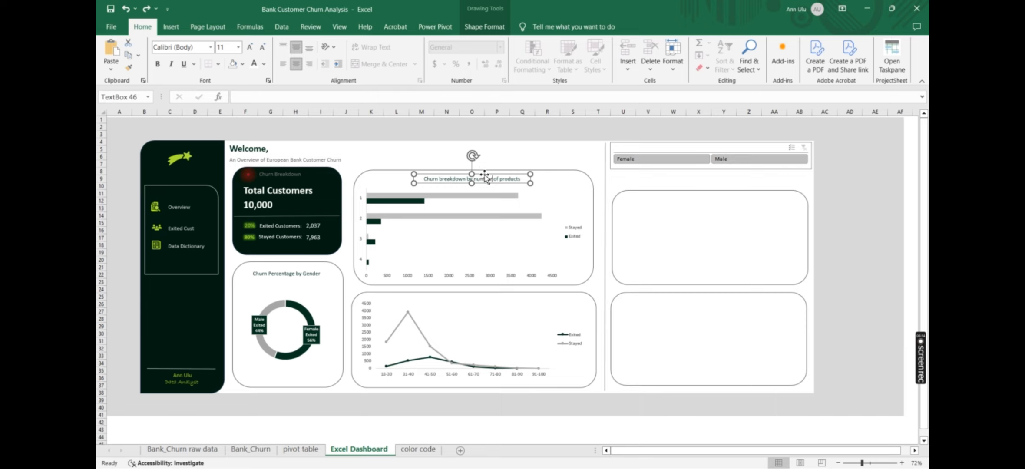
pyautogui.moveTo(486, 178); pyautogui.dragTo(486, 295)
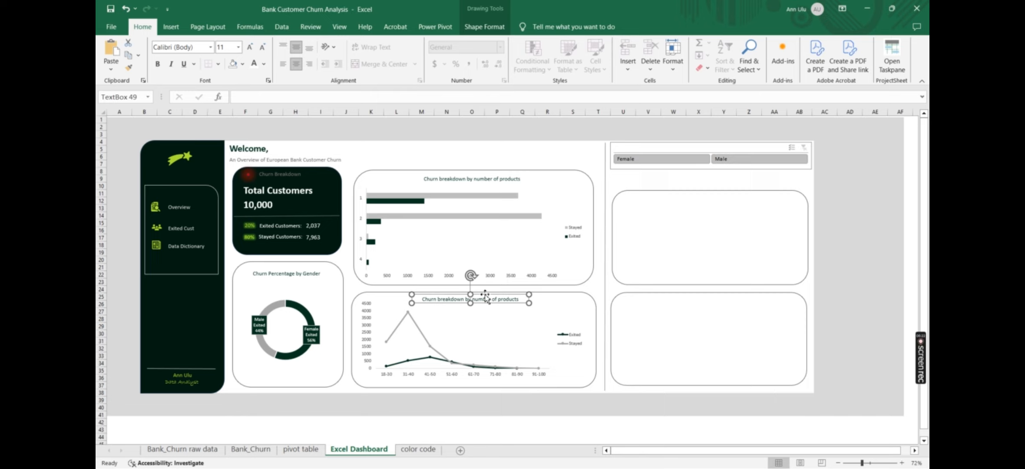
pyautogui.press('BackSpace')
pyautogui.press('BackSpace')
pyautogui.press('BackSpace')
pyautogui.press('BackSpace')
pyautogui.press('BackSpace')
pyautogui.press('BackSpace')
pyautogui.press('BackSpace')
pyautogui.press('BackSpace')
pyautogui.press('BackSpace')
pyautogui.press('BackSpace')
pyautogui.press('BackSpace')
pyautogui.press('BackSpace')
pyautogui.press('BackSpace')
pyautogui.press('BackSpace')
pyautogui.press('BackSpace')
pyautogui.press('BackSpace')
pyautogui.press('BackSpace')
pyautogui.press('BackSpace')
pyautogui.press('BackSpace')
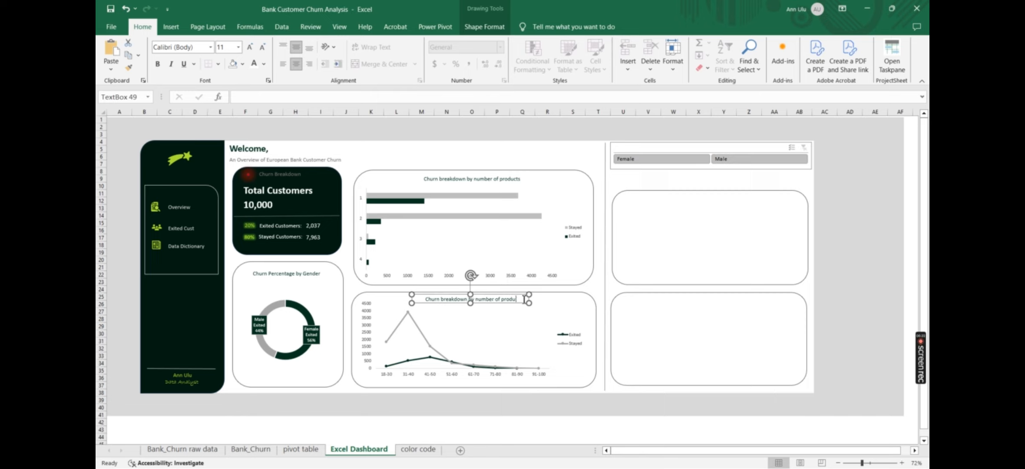
pyautogui.write('age range')
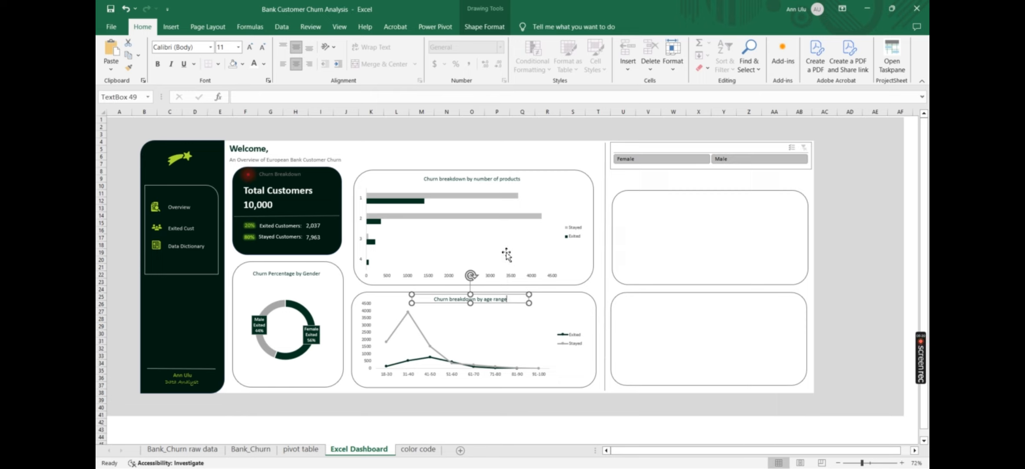
pyautogui.moveTo(500, 295); pyautogui.dragTo(505, 297)
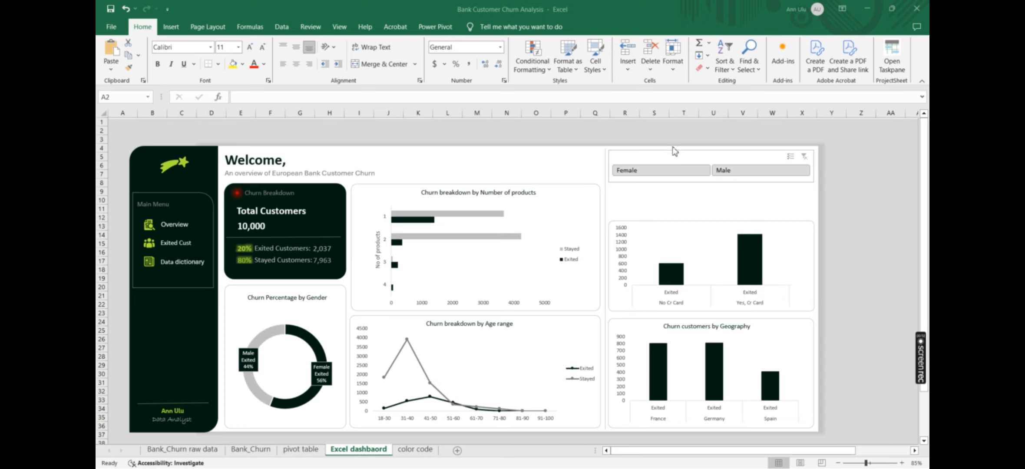
# Test the gender slicer by filtering the finished dashboard to Female and Male alternately, and clear the filter
pyautogui.click(654, 172)
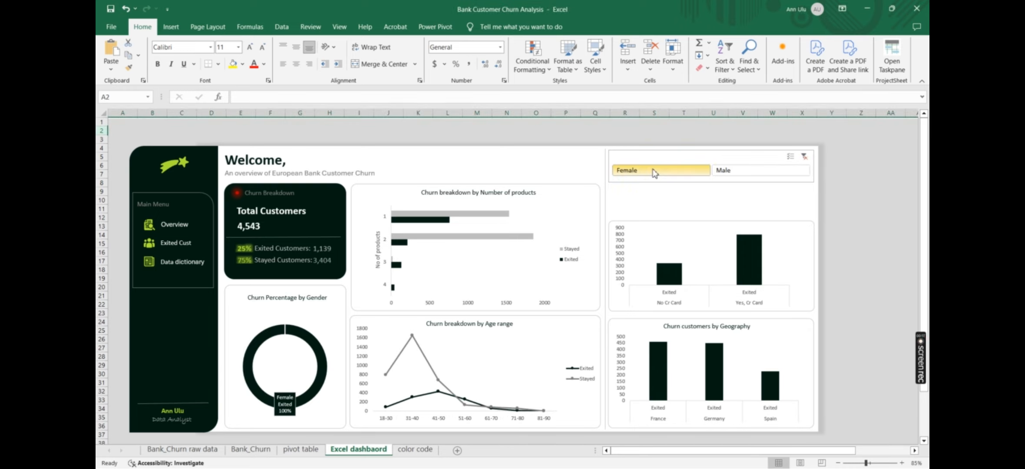
pyautogui.click(767, 169)
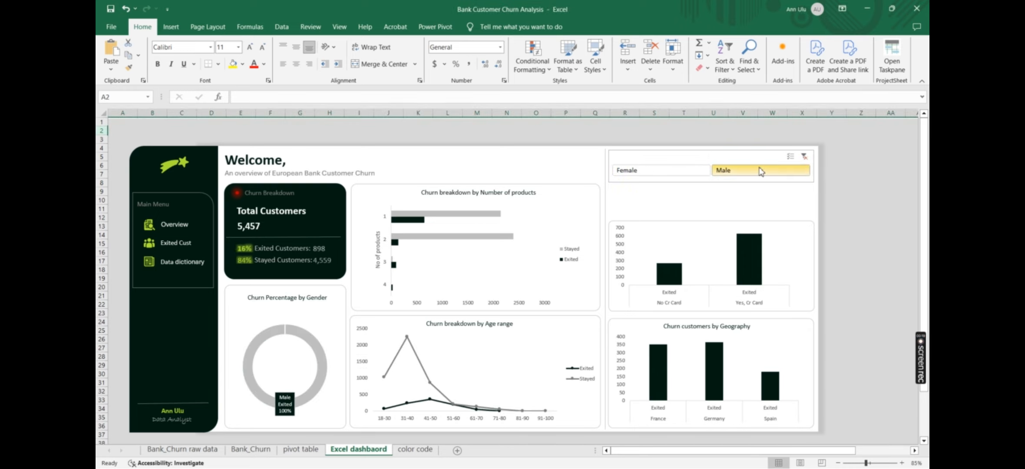
pyautogui.click(653, 173)
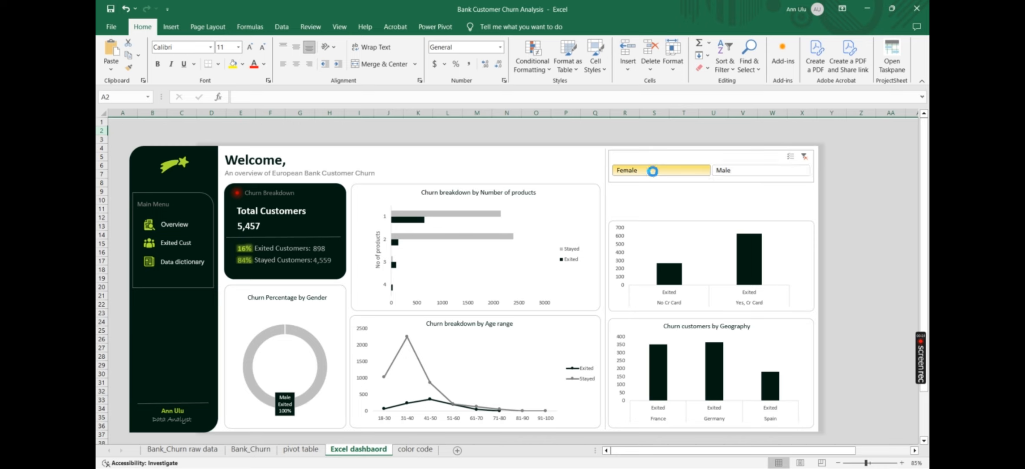
pyautogui.click(734, 172)
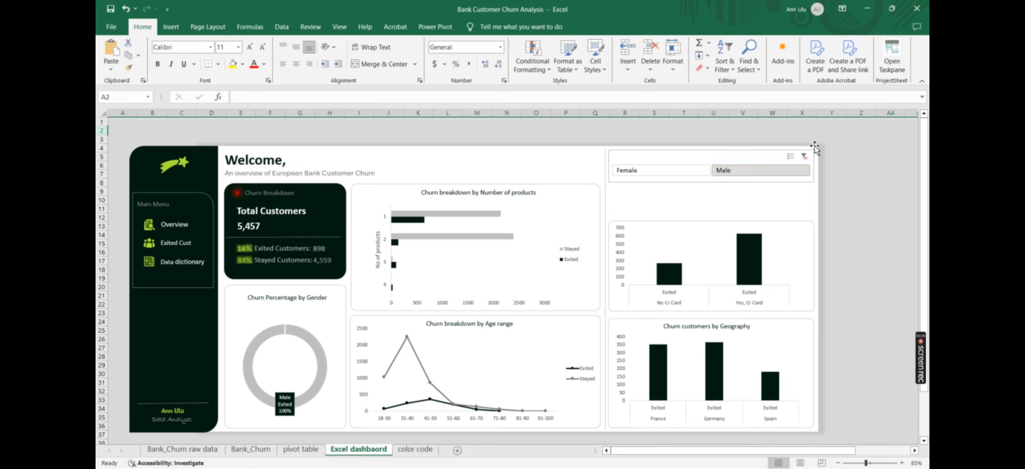
pyautogui.click(806, 157)
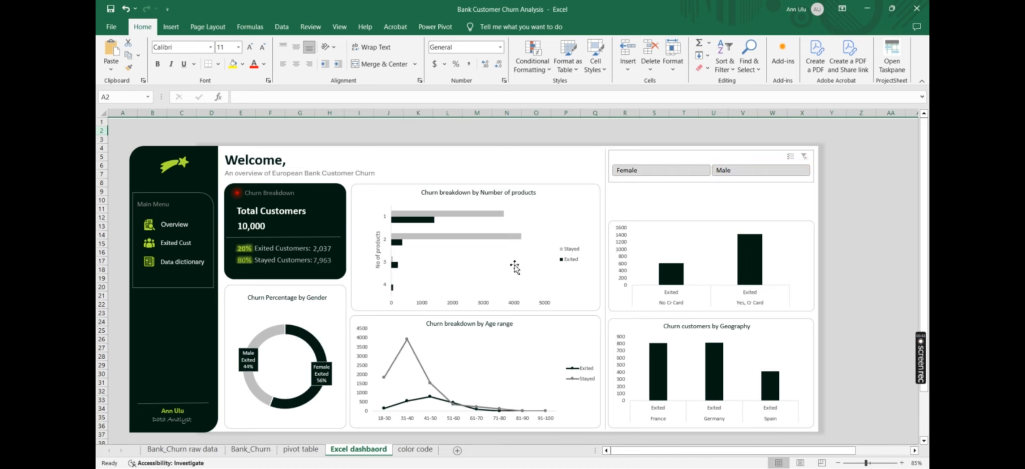
# Insert a slicer for NumOfProducts from the products bar chart
pyautogui.click(510, 238)
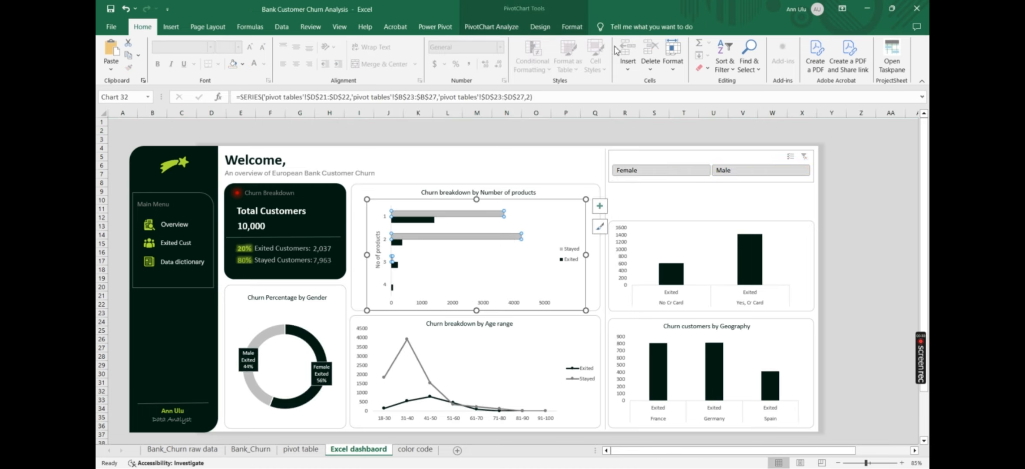
pyautogui.click(177, 26)
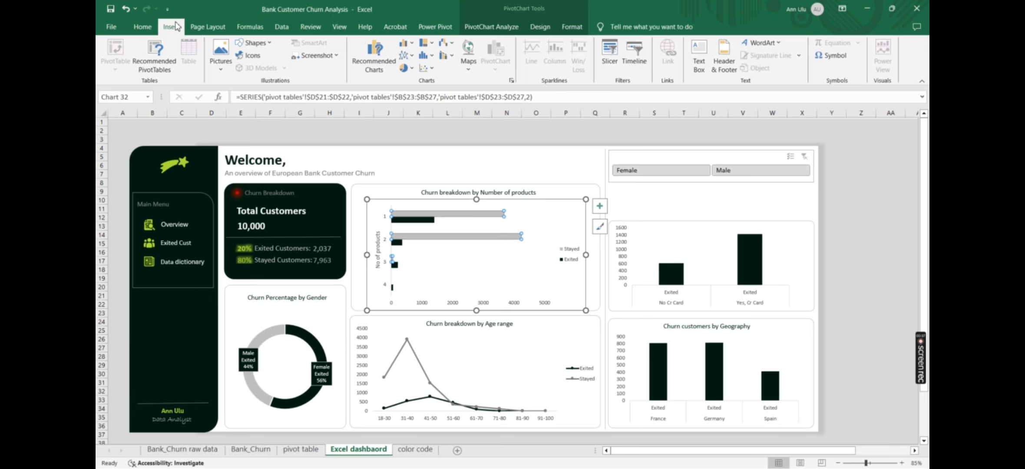
pyautogui.click(609, 57)
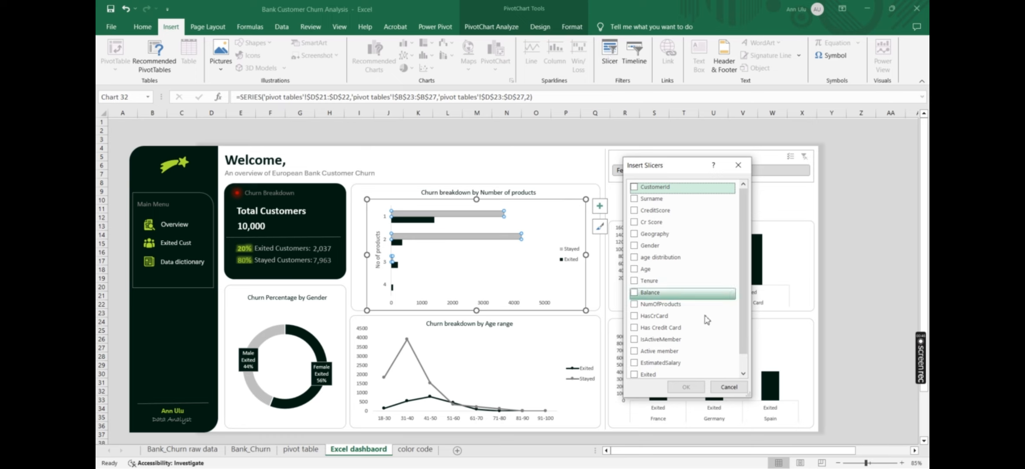
pyautogui.click(652, 304)
pyautogui.click(676, 387)
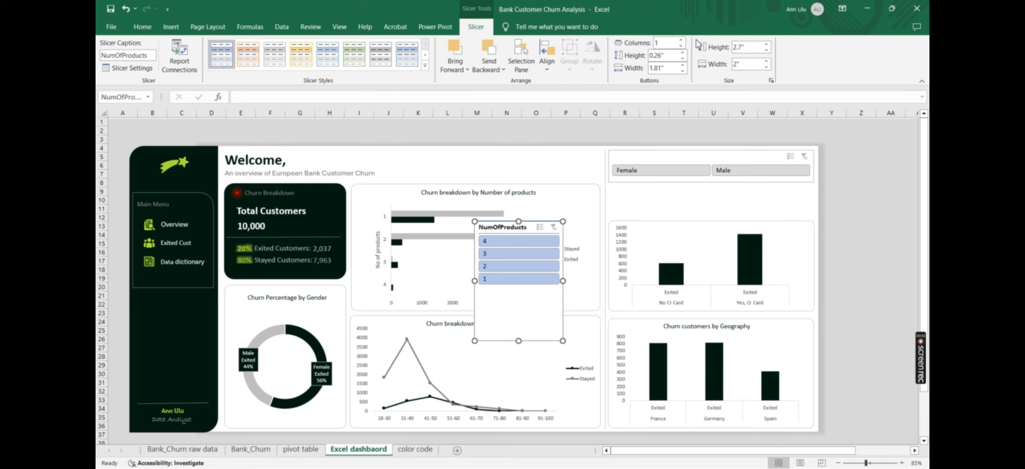
# Arrange the buttons of the NumOfProducts slicer in 4 columns
pyautogui.click(681, 39)
pyautogui.click(681, 40)
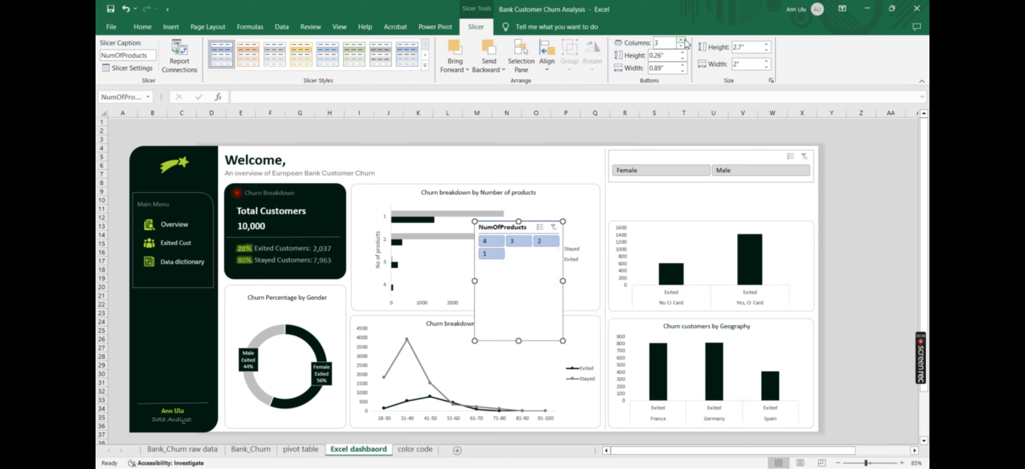
pyautogui.click(681, 39)
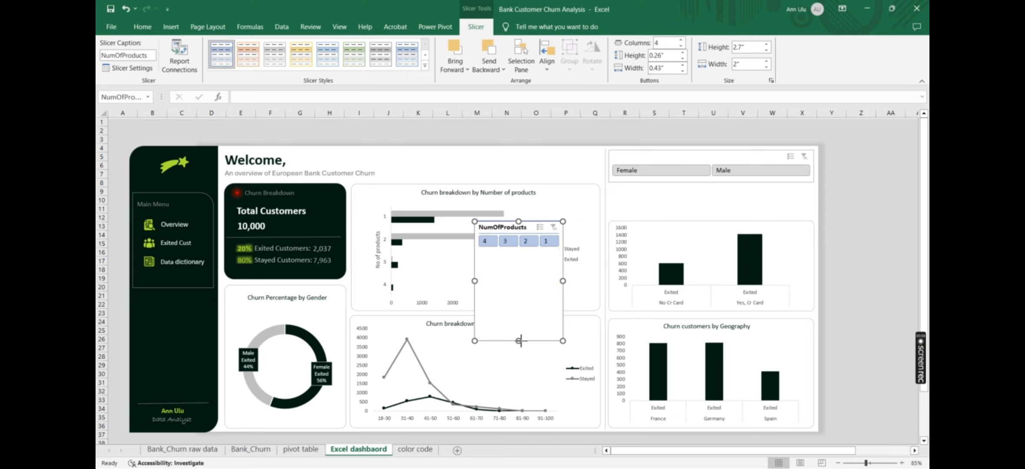
# Place the NumOfProducts slicer below the gender slicer at about 0.7" high and 4.61" wide, and apply a gray slicer style
pyautogui.moveTo(519, 342); pyautogui.dragTo(613, 256)
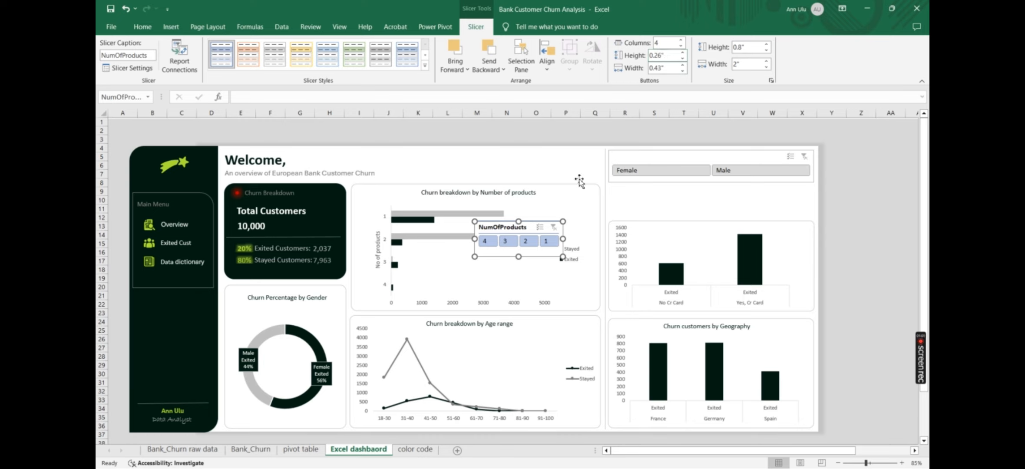
pyautogui.moveTo(532, 223); pyautogui.dragTo(815, 187)
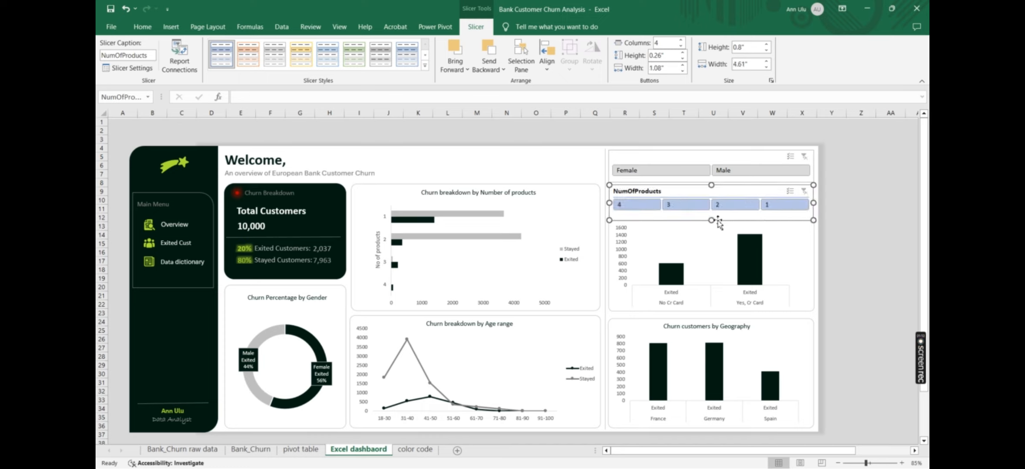
pyautogui.moveTo(713, 222); pyautogui.dragTo(712, 216)
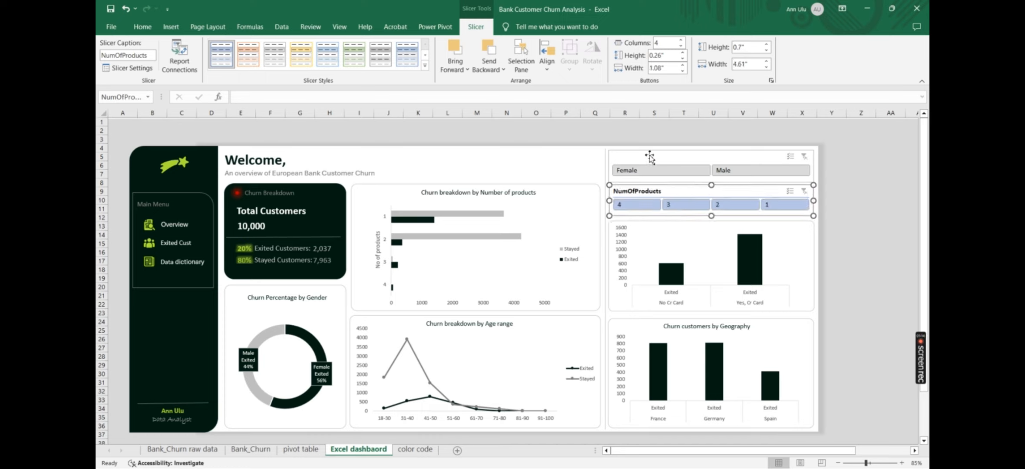
pyautogui.click(380, 53)
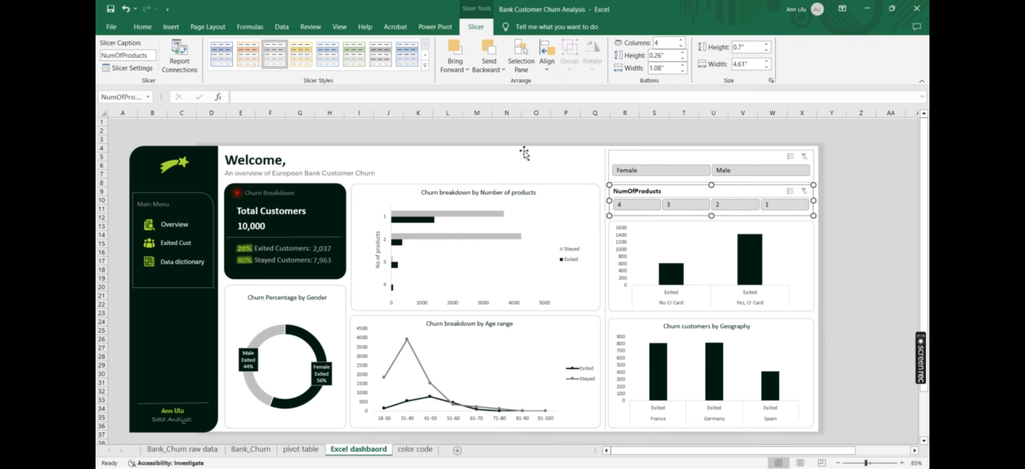
pyautogui.click(492, 152)
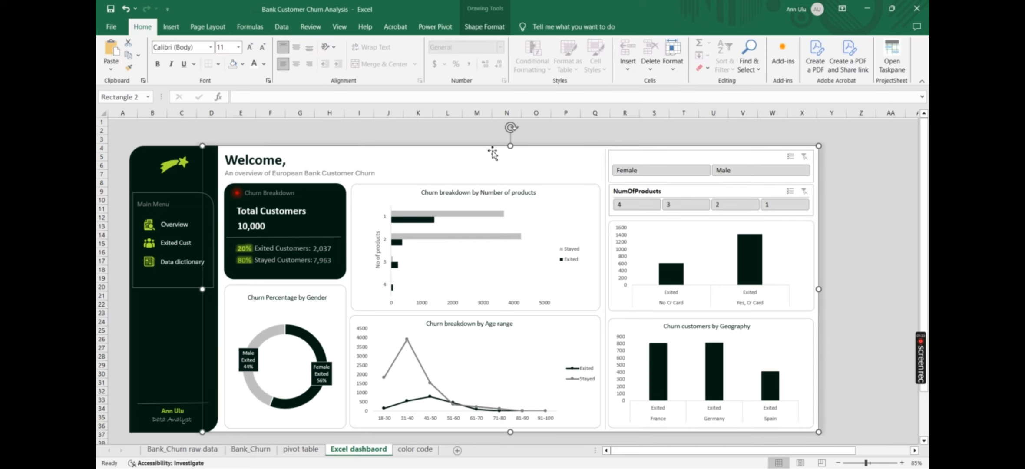
# Insert a slicer for age distribution from the products bar chart
pyautogui.click(476, 215)
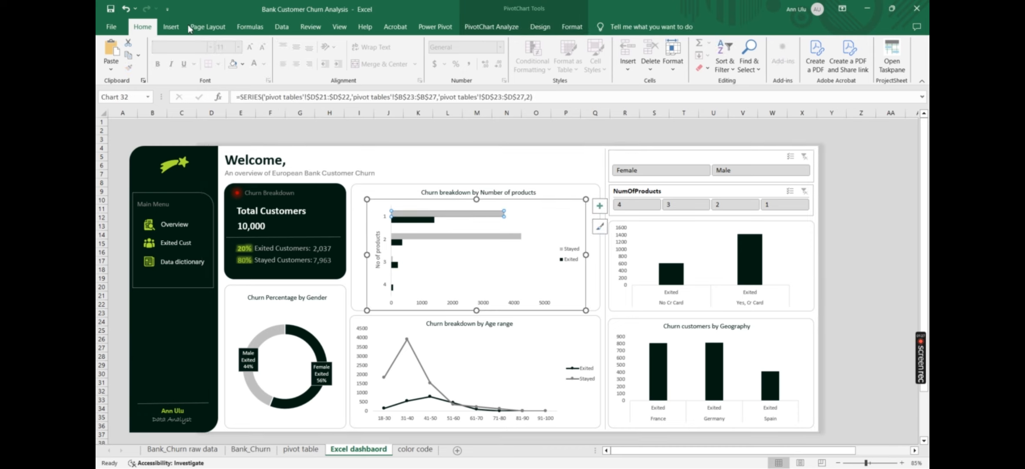
pyautogui.click(172, 27)
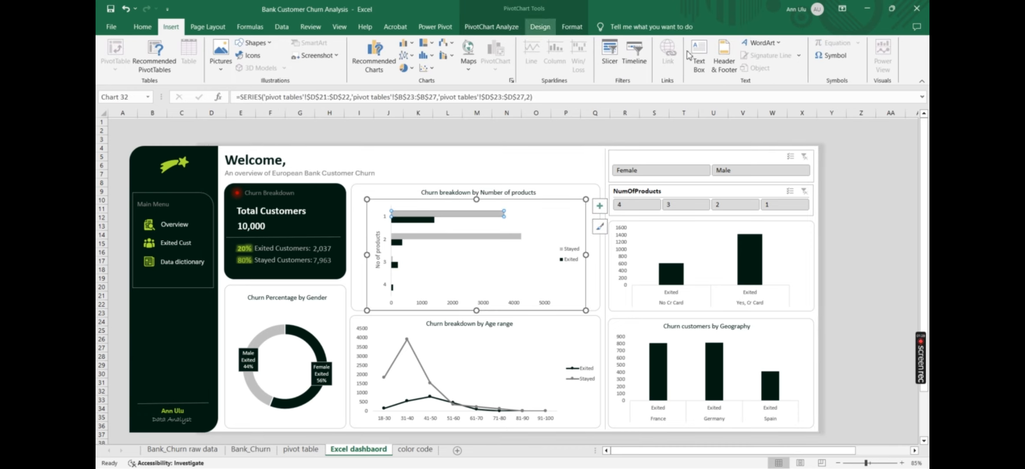
pyautogui.click(609, 52)
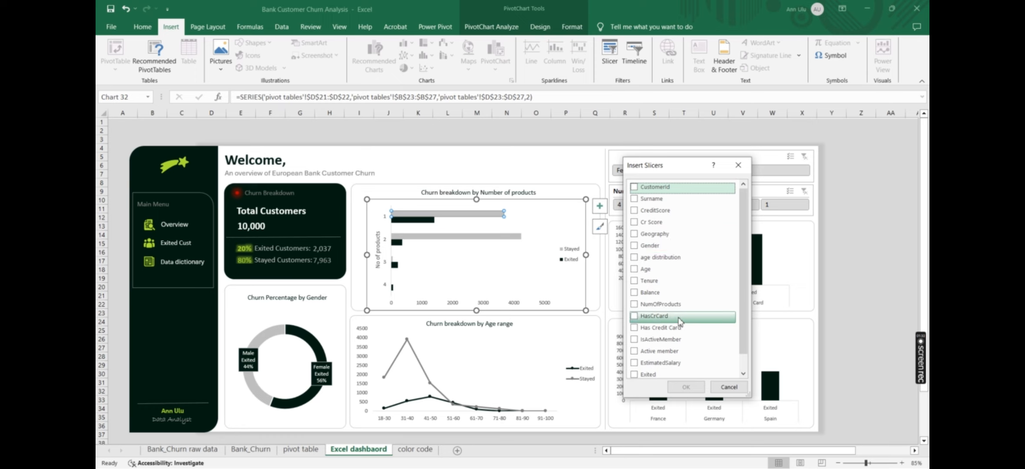
pyautogui.click(635, 259)
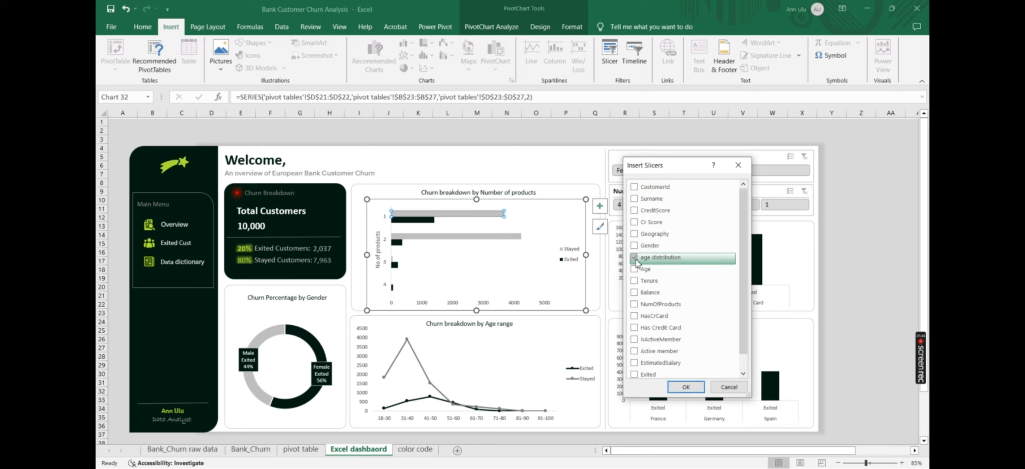
pyautogui.click(686, 387)
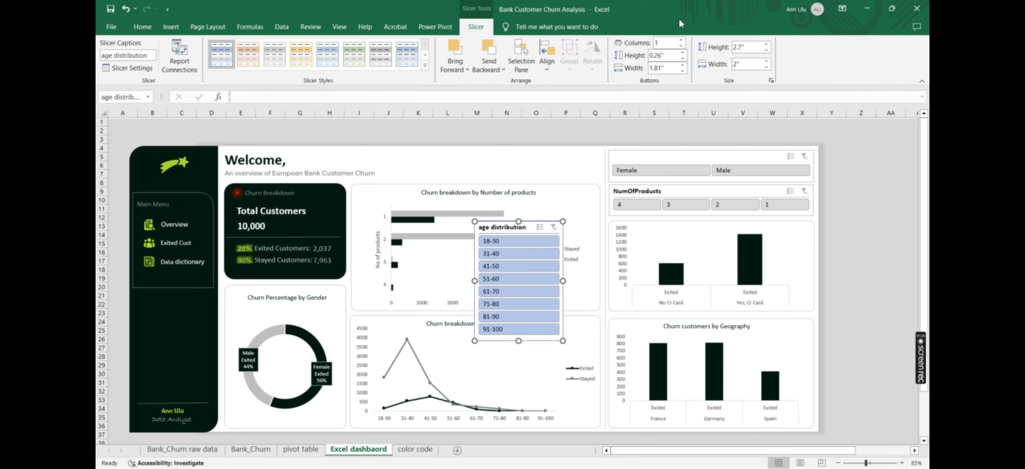
# Arrange the age distribution slicer in 3 columns at about 0.69" high and 3.13" wide above the products chart, and apply the gray slicer style
pyautogui.click(681, 40)
pyautogui.click(682, 41)
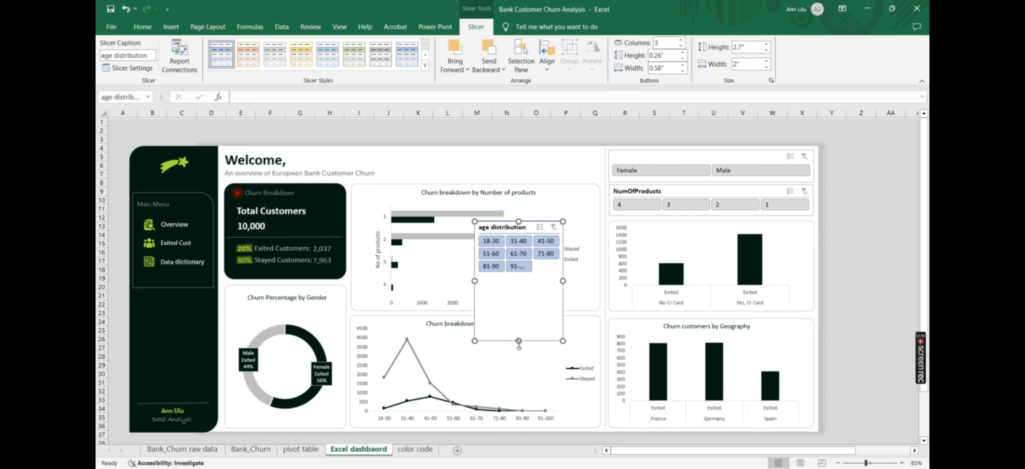
pyautogui.moveTo(528, 290); pyautogui.dragTo(527, 251)
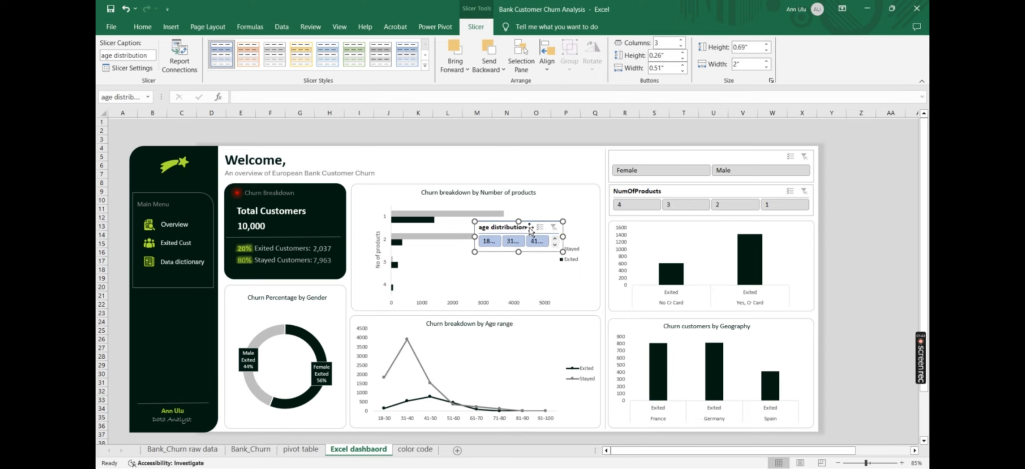
pyautogui.moveTo(529, 221); pyautogui.dragTo(461, 166)
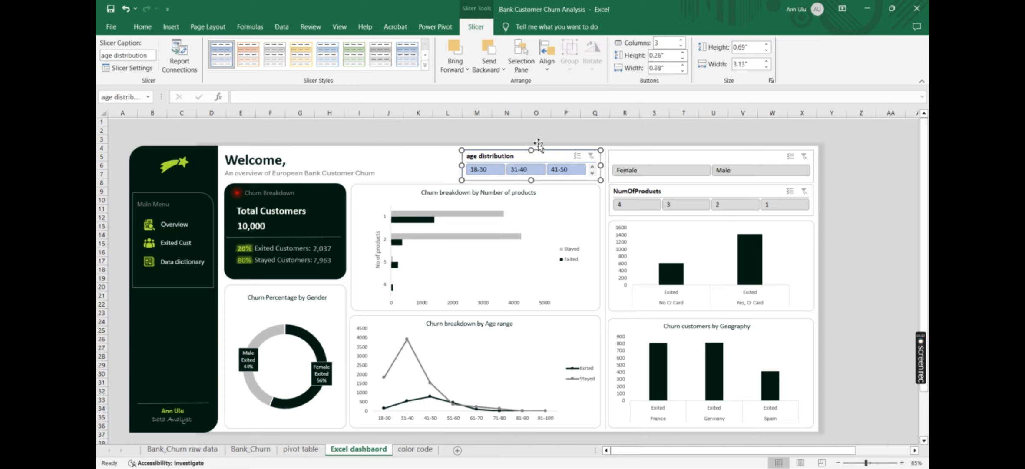
pyautogui.click(274, 54)
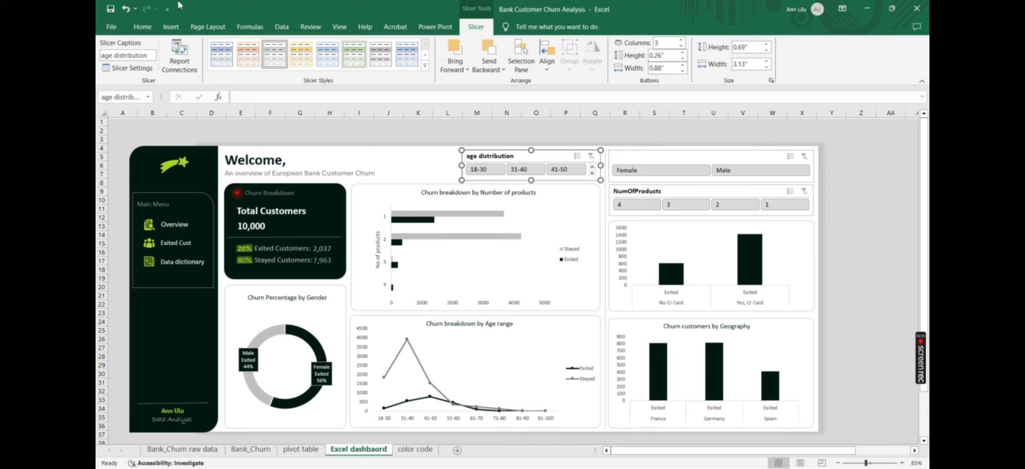
# Connect the age distribution slicer additionally to PivotTable1 and PivotTable2 of the "pivot tabless" sheet
pyautogui.click(179, 57)
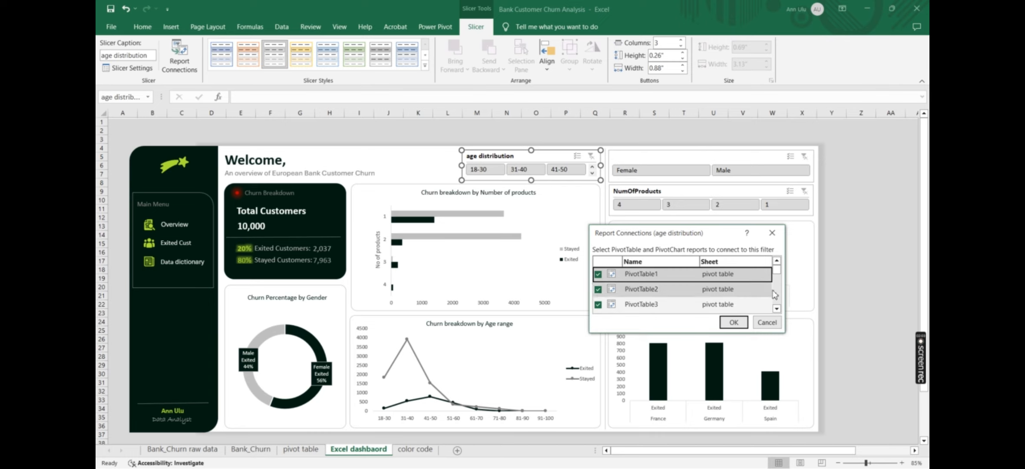
pyautogui.click(776, 309)
pyautogui.click(776, 310)
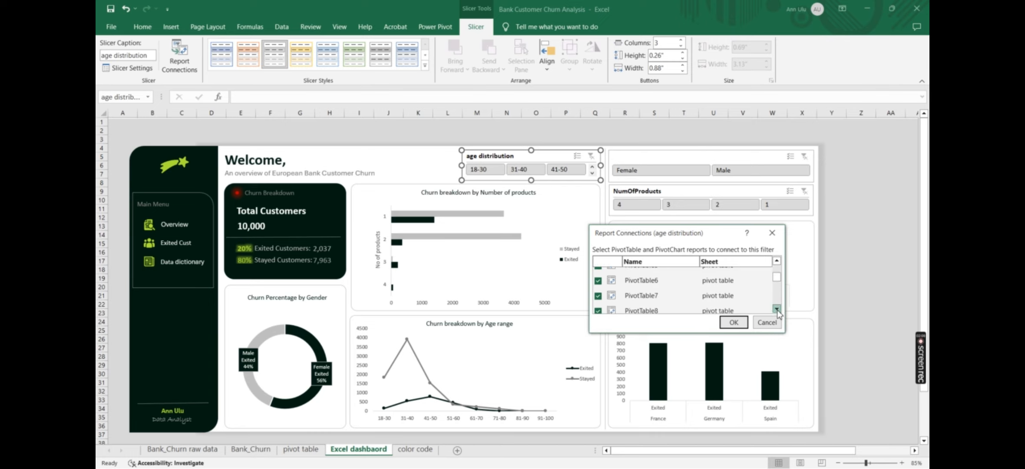
pyautogui.click(776, 309)
pyautogui.click(776, 310)
pyautogui.click(776, 309)
pyautogui.click(776, 309)
pyautogui.click(776, 309)
pyautogui.click(776, 310)
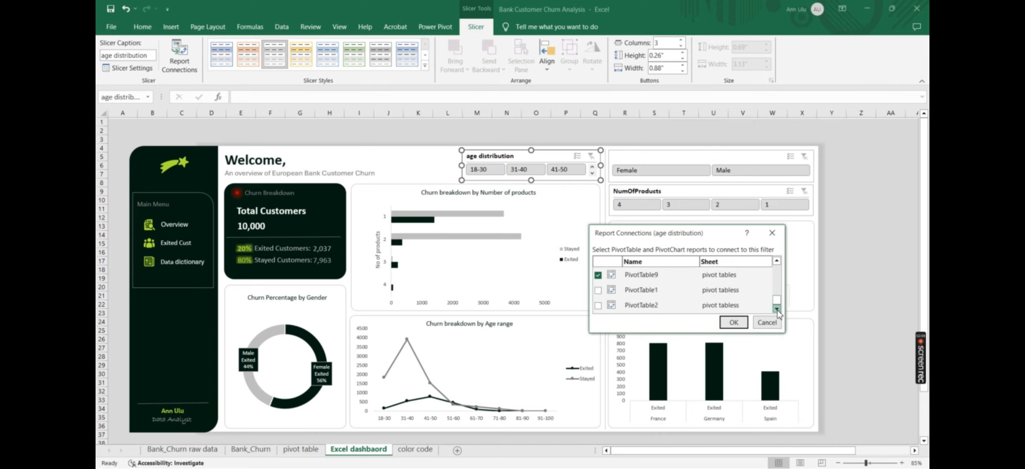
pyautogui.click(598, 290)
pyautogui.click(598, 306)
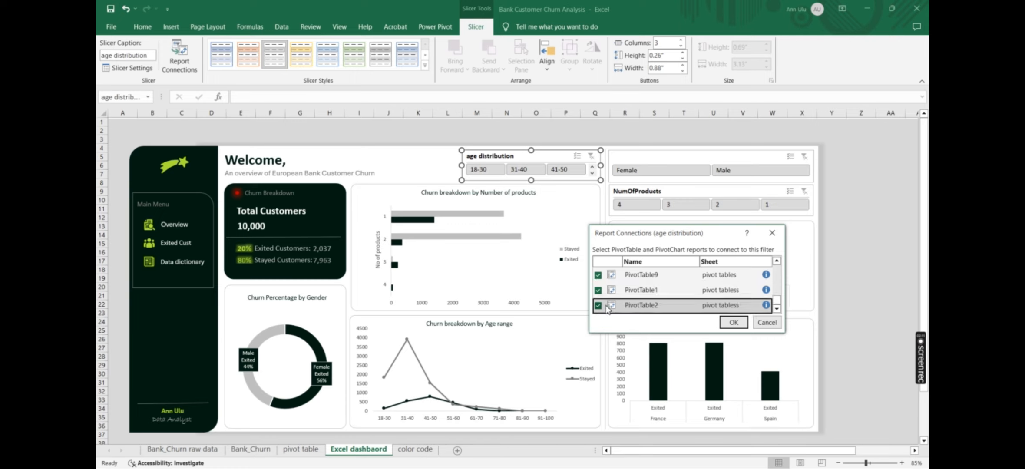
pyautogui.click(734, 322)
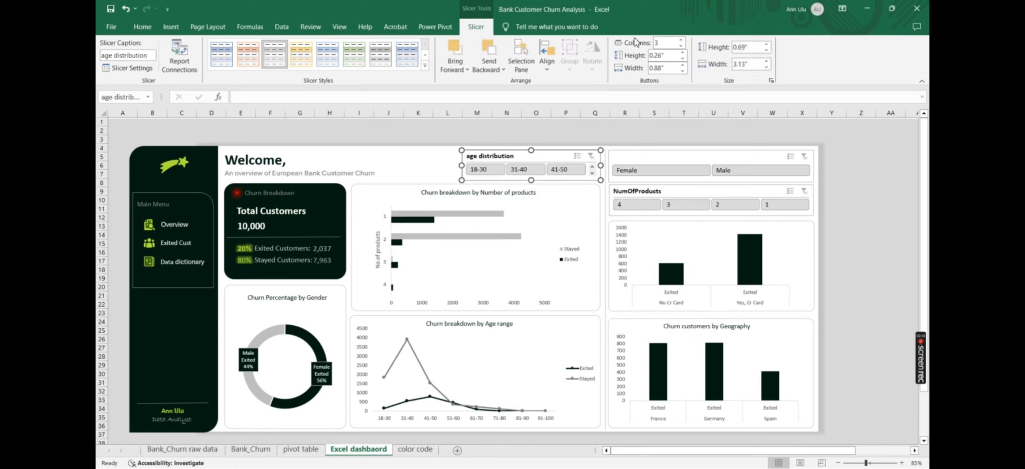
# Extend the NumOfProducts slicer's report connections to PivotTable1 and PivotTable2 of the "pivot tabless" sheet
pyautogui.click(661, 188)
pyautogui.click(179, 57)
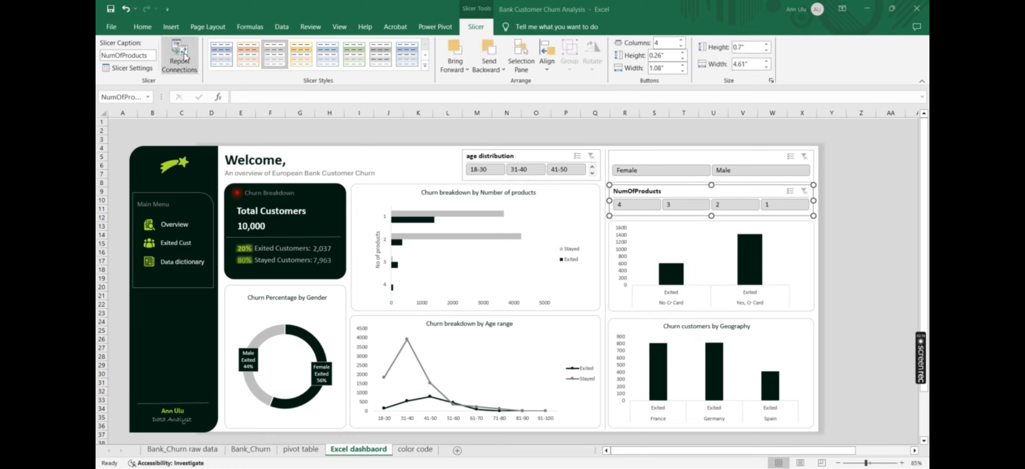
pyautogui.click(777, 309)
pyautogui.click(777, 310)
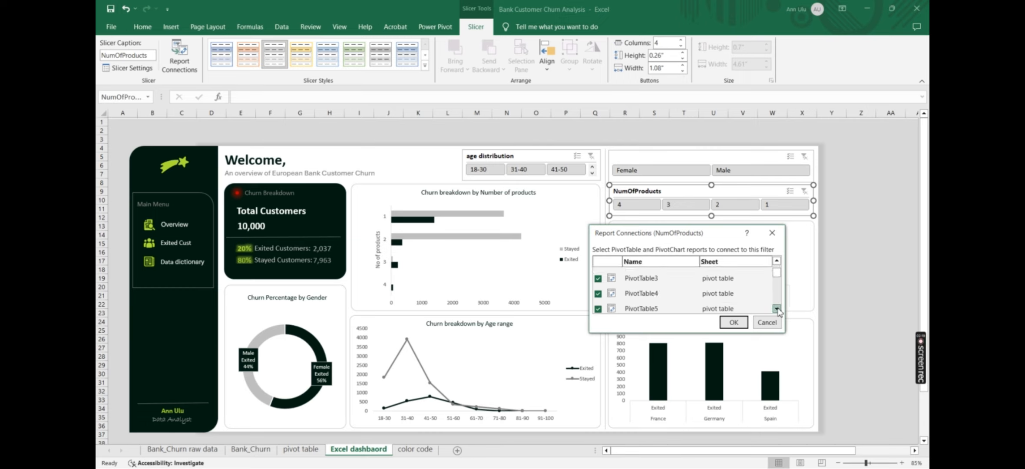
pyautogui.click(777, 310)
pyautogui.click(778, 309)
pyautogui.click(778, 310)
pyautogui.click(777, 309)
pyautogui.click(777, 309)
pyautogui.click(777, 309)
pyautogui.click(777, 309)
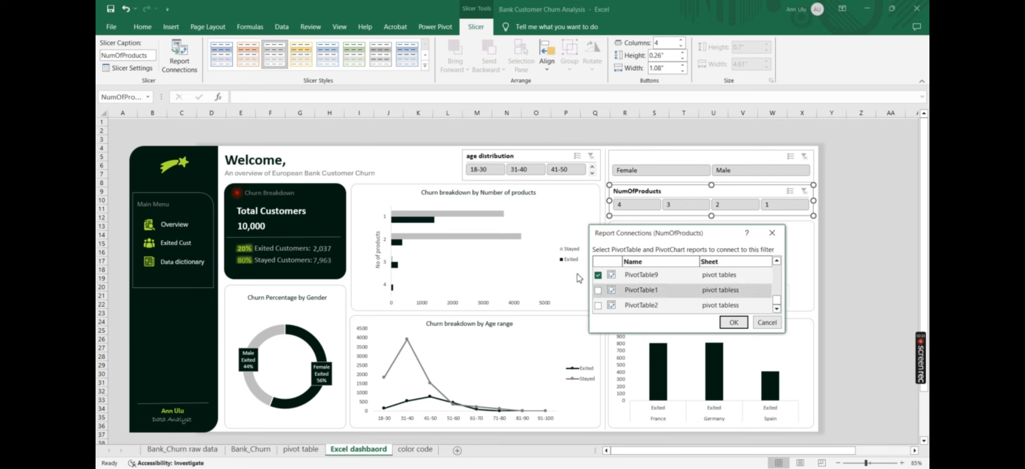
pyautogui.click(599, 291)
pyautogui.click(598, 306)
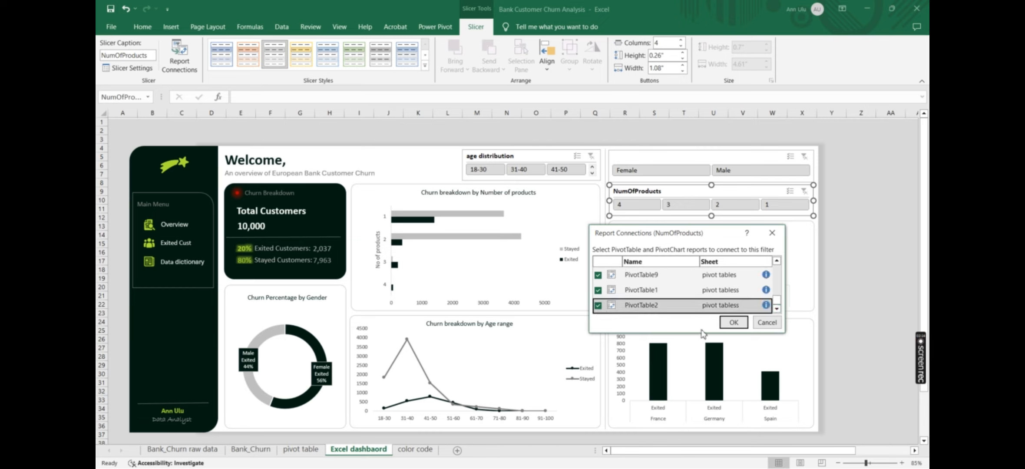
pyautogui.click(734, 322)
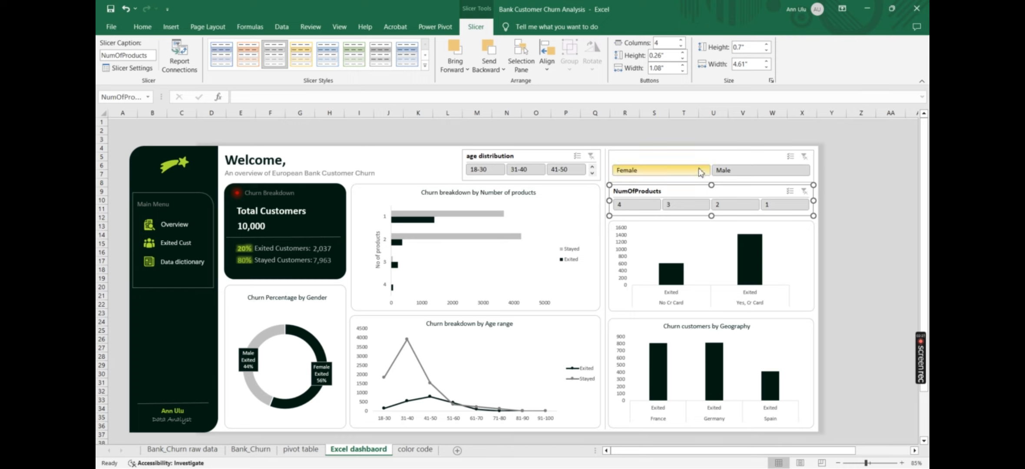
# Add PivotTable1 and PivotTable2 of the "pivot tabless" sheet to the gender slicer's report connections
pyautogui.click(679, 160)
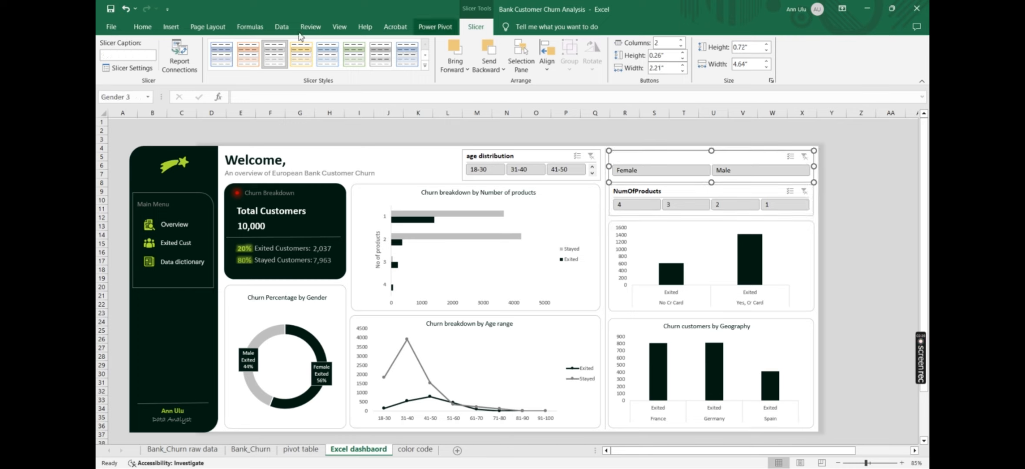
pyautogui.click(181, 69)
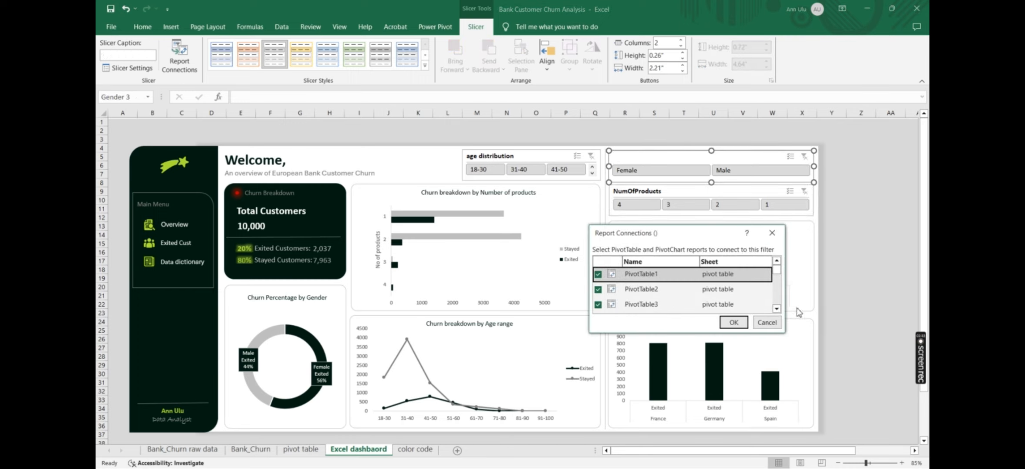
pyautogui.click(777, 308)
pyautogui.click(776, 308)
pyautogui.click(777, 308)
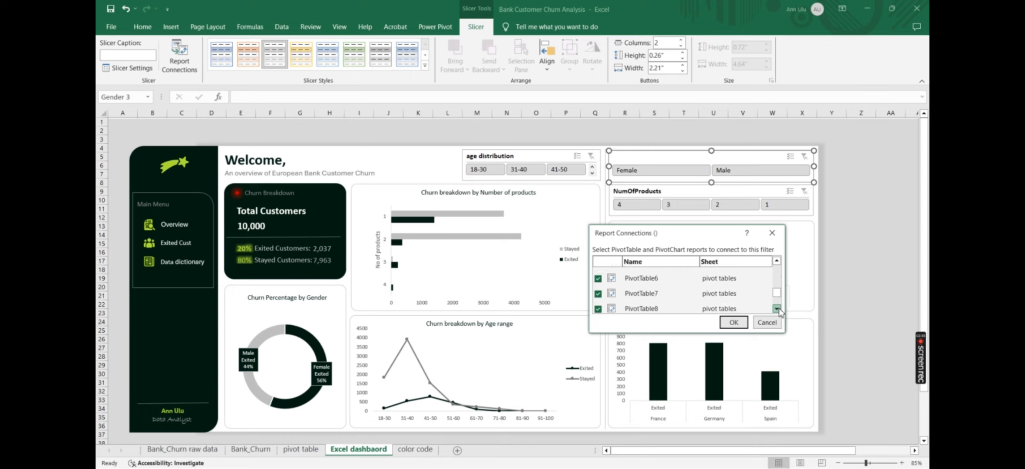
pyautogui.click(776, 308)
pyautogui.click(598, 289)
pyautogui.click(598, 305)
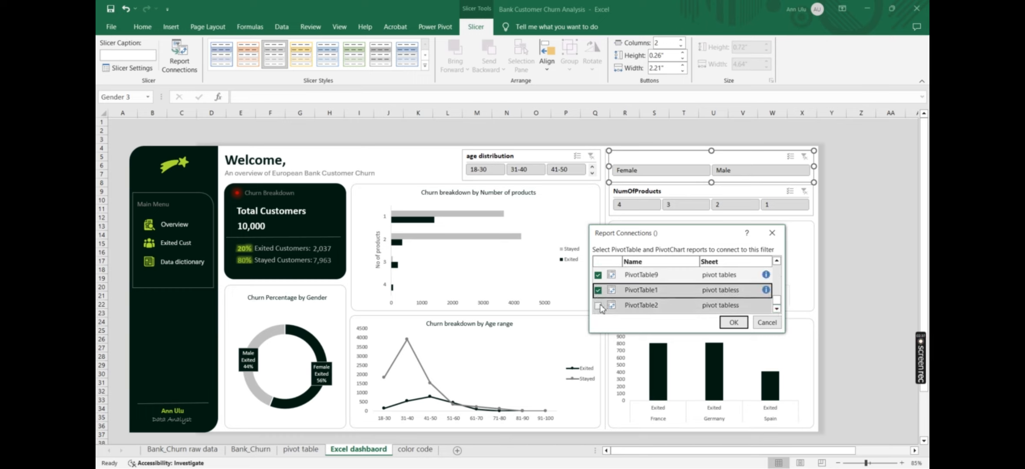
pyautogui.click(734, 323)
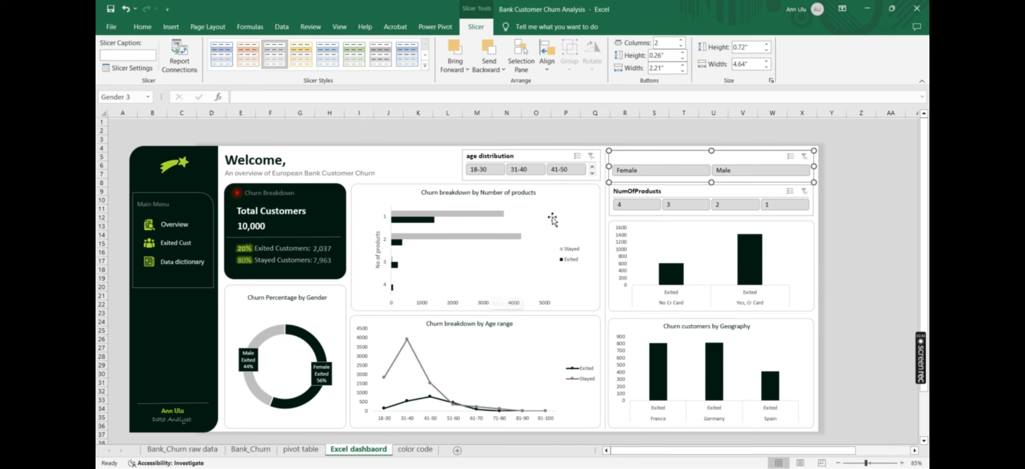
# Test the dashboard by filtering to 4 products and Female customers, and clear both filters
pyautogui.click(627, 206)
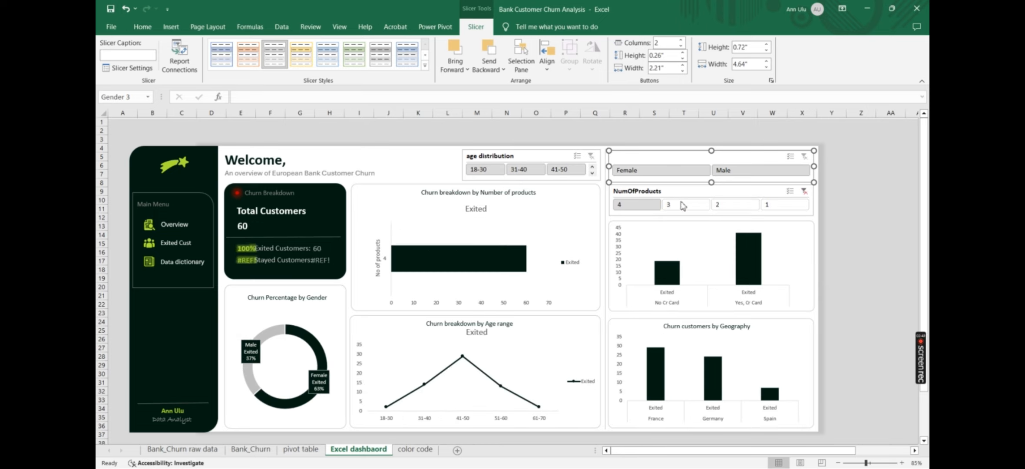
pyautogui.click(650, 169)
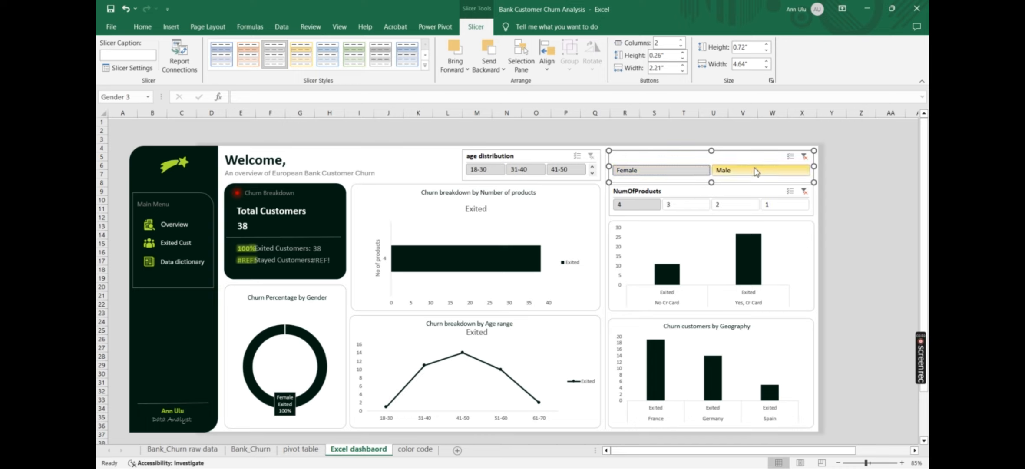
pyautogui.click(804, 192)
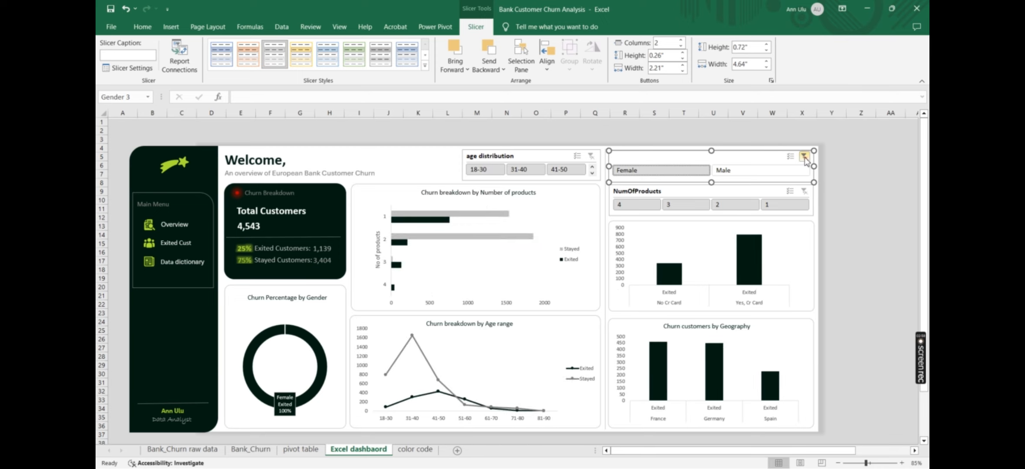
pyautogui.click(804, 158)
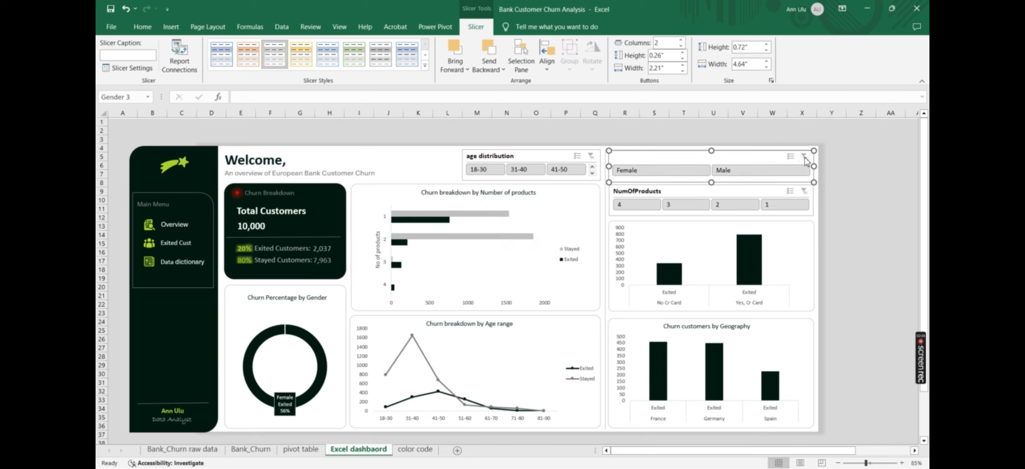
# Test the age distribution slicer with 31-40 combined with several NumOfProducts values including 2 and 1, and clear both filters
pyautogui.click(512, 170)
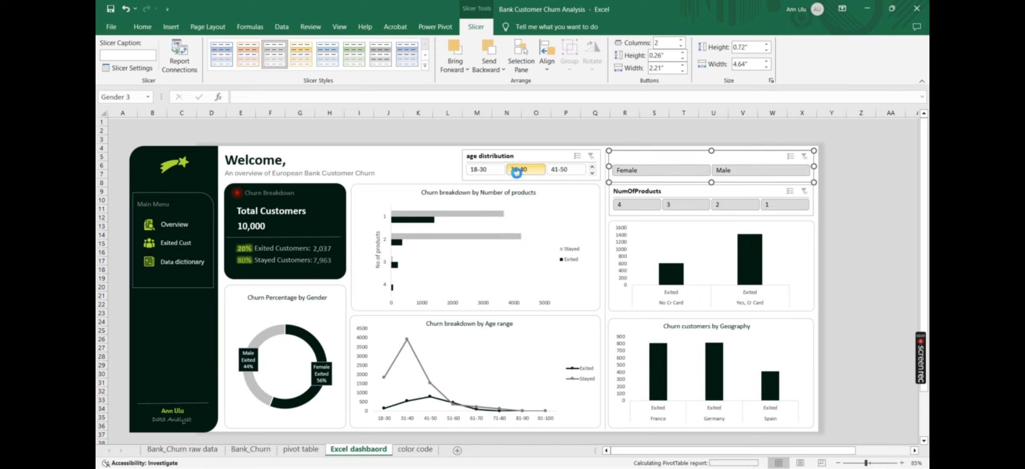
pyautogui.click(690, 210)
pyautogui.click(732, 201)
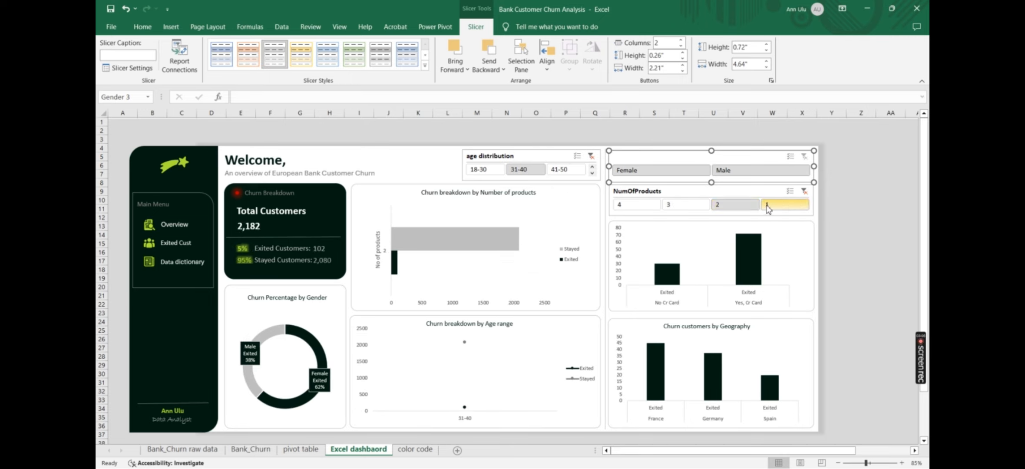
pyautogui.keyDown('ctrl'); pyautogui.click(782, 207); pyautogui.keyUp('ctrl')
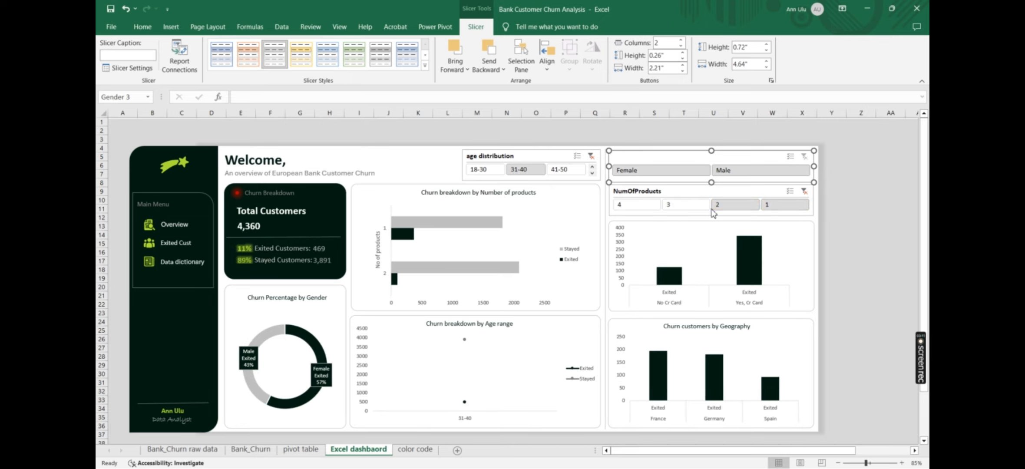
pyautogui.keyDown('shift'); pyautogui.click(696, 208); pyautogui.keyUp('shift')
pyautogui.click(805, 191)
pyautogui.click(591, 156)
# Draw a rounded rectangle about 0.44" high and 4.77" wide above the dashboard, and align its start with the products chart card
pyautogui.click(171, 27)
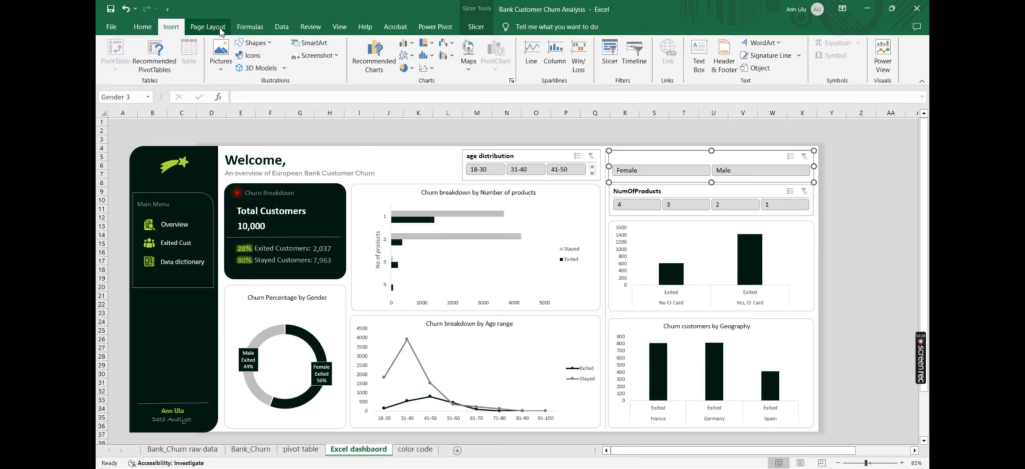
pyautogui.click(270, 43)
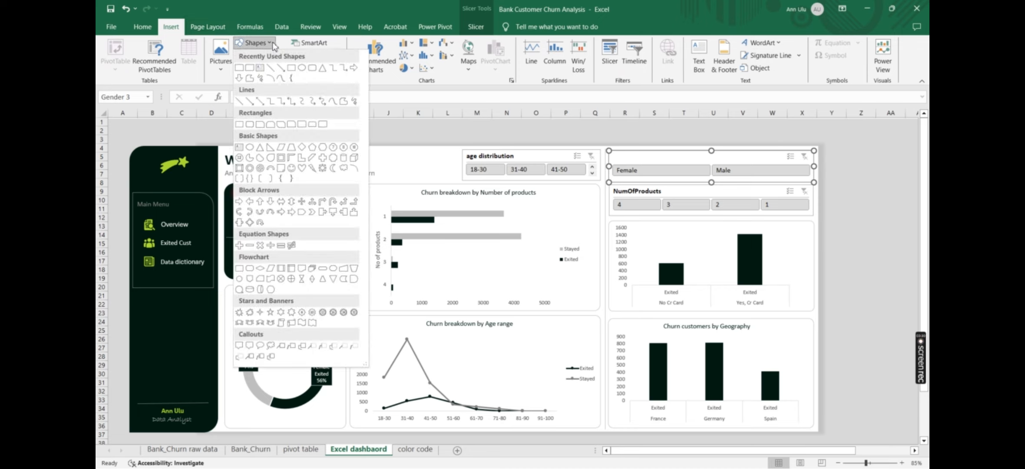
pyautogui.click(312, 68)
pyautogui.moveTo(384, 121)
pyautogui.mouseDown()
pyautogui.moveTo(435, 138)
pyautogui.moveTo(597, 141)
pyautogui.mouseUp()
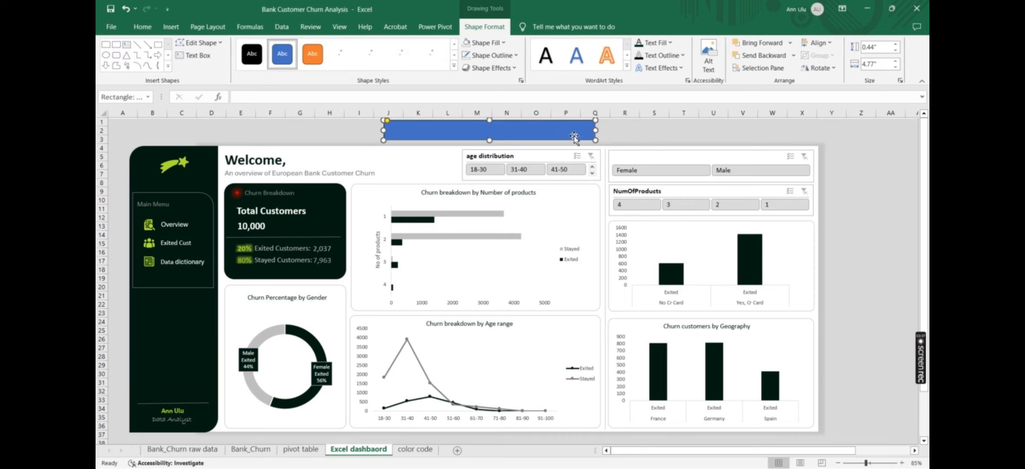
pyautogui.moveTo(536, 123); pyautogui.dragTo(501, 123)
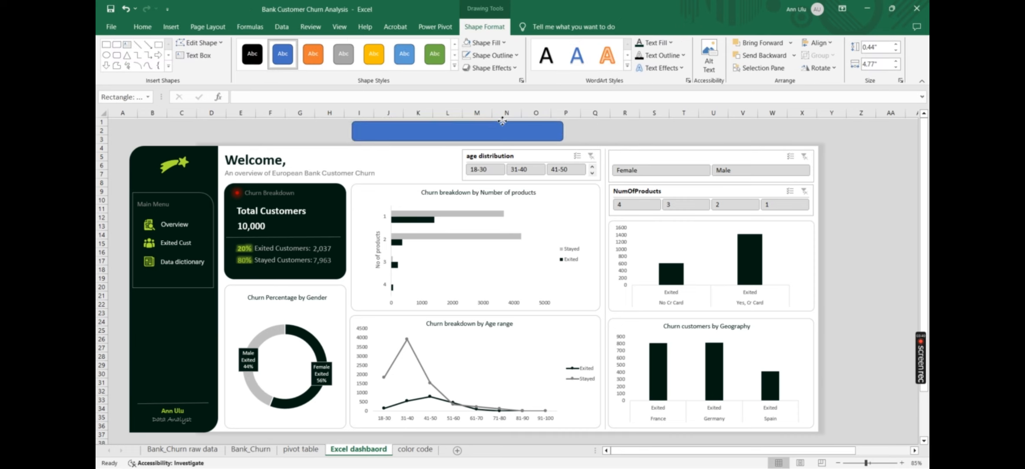
# Fill the rounded rectangle above the dashboard with a recent dark green and remove its outline
pyautogui.click(505, 43)
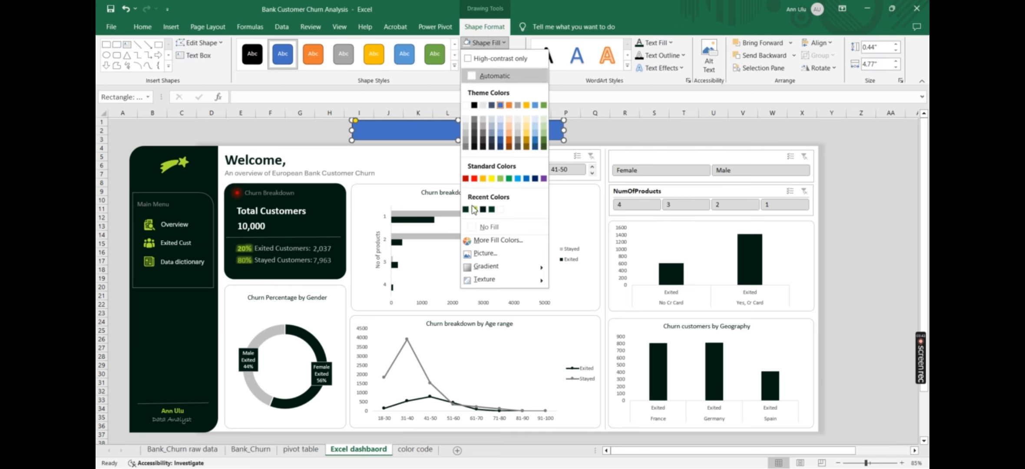
pyautogui.click(470, 213)
pyautogui.click(516, 55)
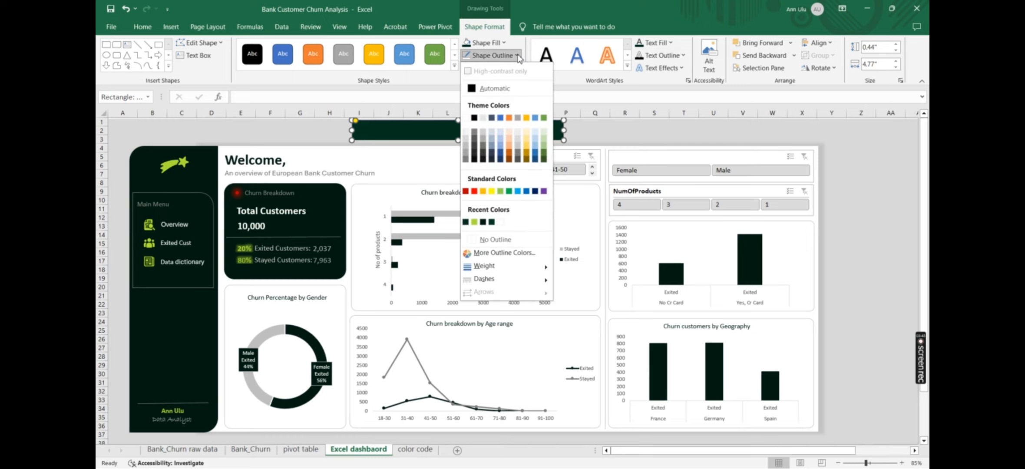
pyautogui.click(499, 240)
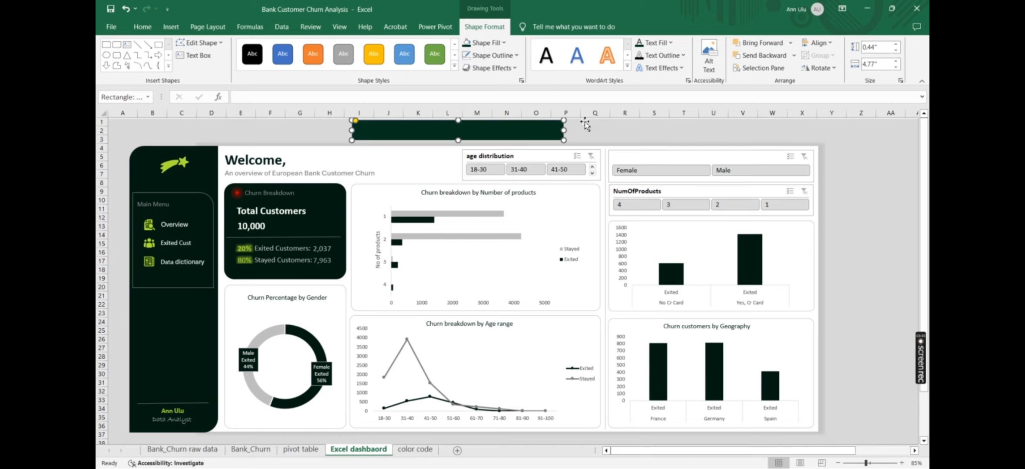
pyautogui.click(503, 43)
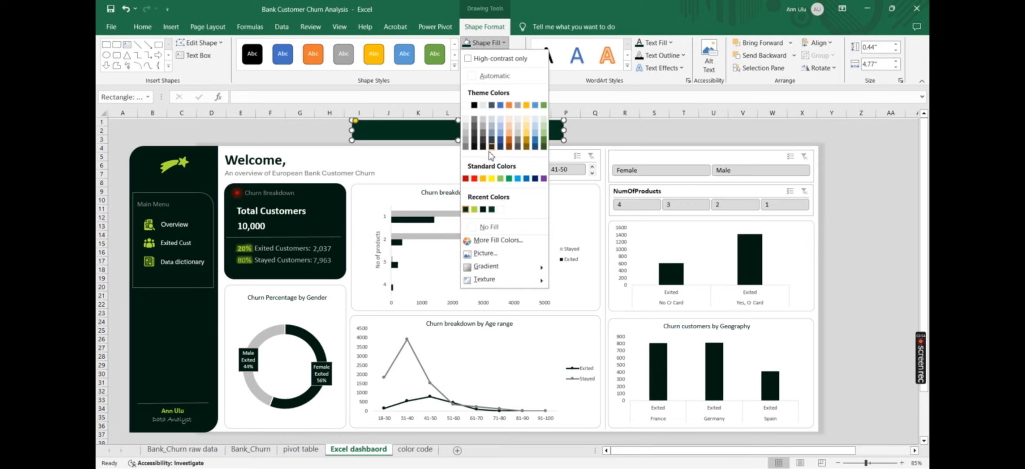
pyautogui.click(492, 210)
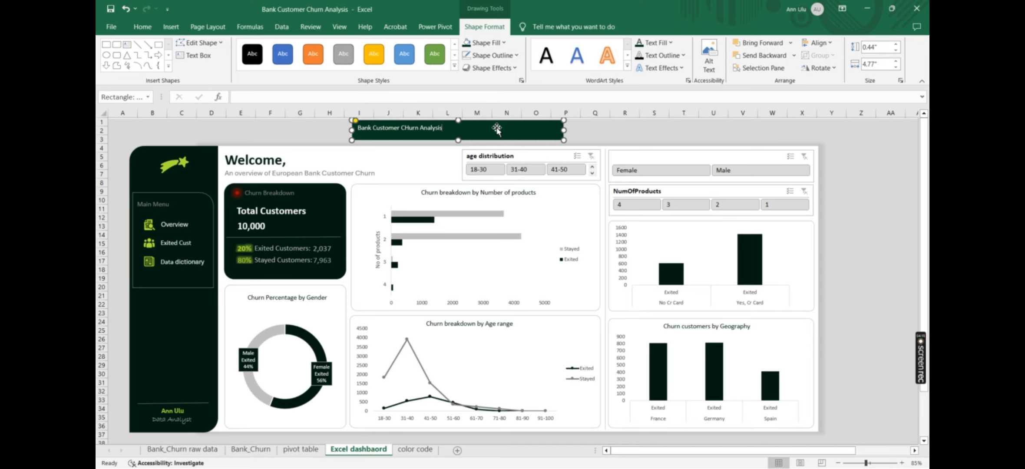
# Correct the capitalisation of the banner text so it reads "Bank Customer Churn Analysis"
pyautogui.click(410, 128)
pyautogui.press('BackSpace')
pyautogui.write('h')
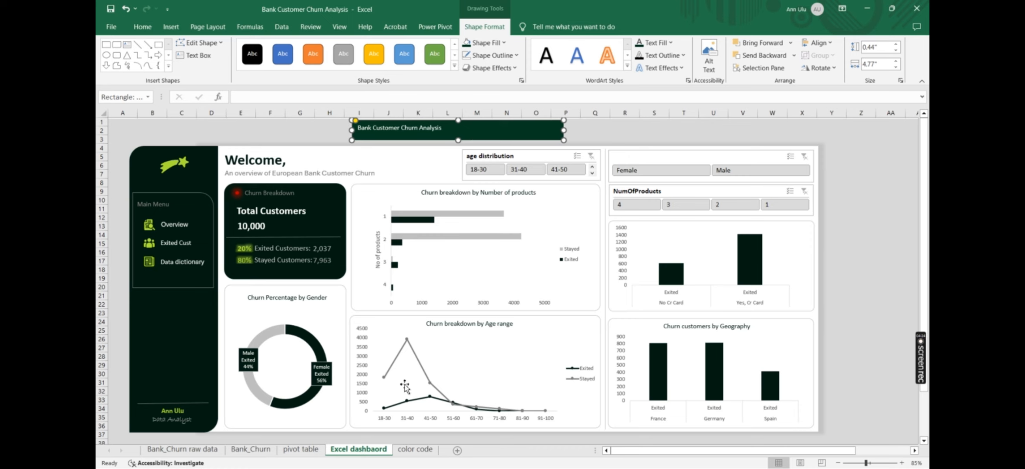
# Copy the hex color #021C10 from the color code sheet and apply it as the title banner's custom fill
pyautogui.click(407, 449)
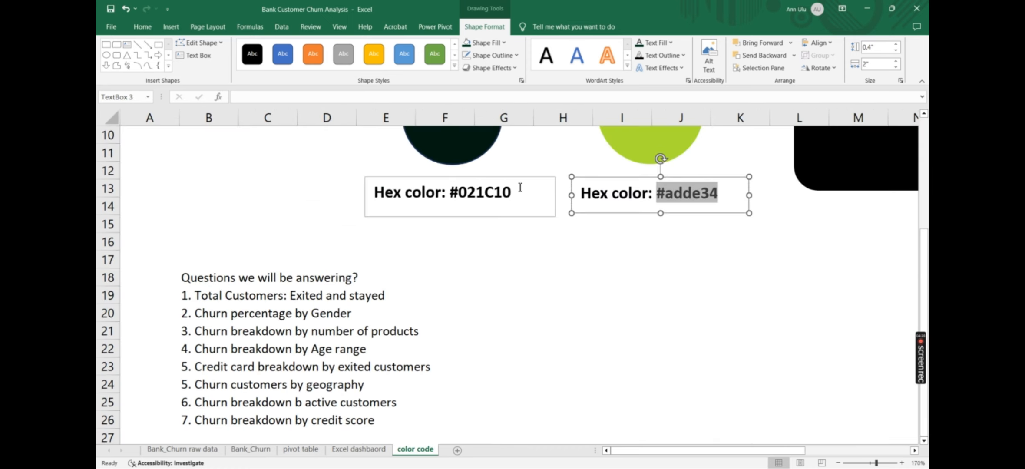
pyautogui.moveTo(511, 193); pyautogui.dragTo(450, 192)
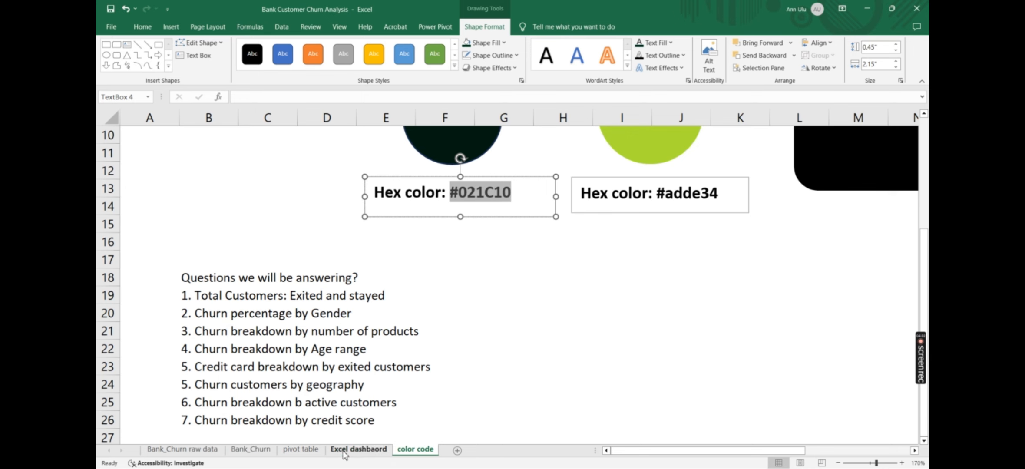
pyautogui.click(358, 449)
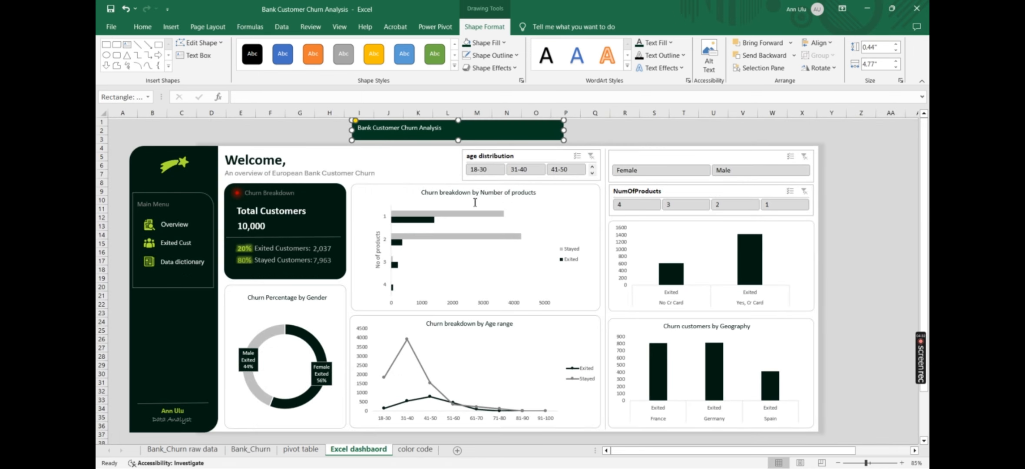
pyautogui.click(505, 43)
pyautogui.click(482, 254)
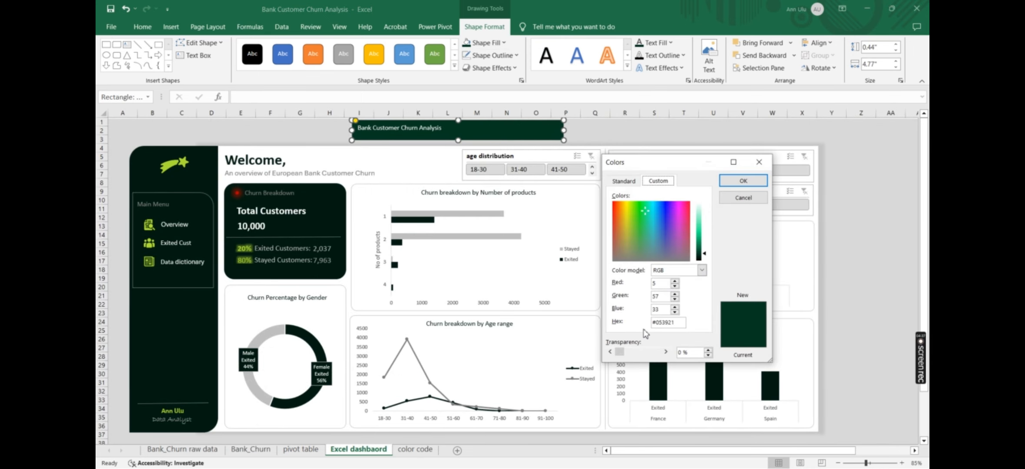
pyautogui.moveTo(679, 323); pyautogui.dragTo(633, 323)
pyautogui.click(743, 181)
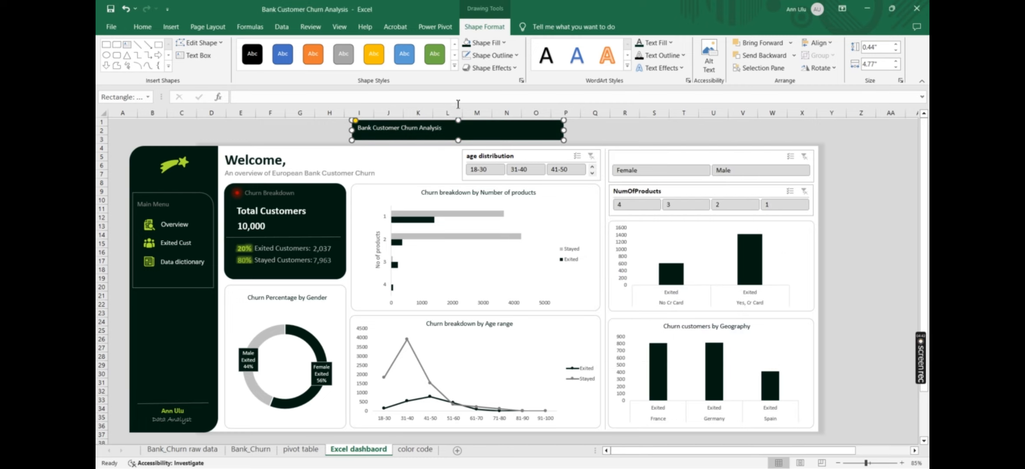
# Center the banner title vertically and horizontally, make it bold and enlarge it to 18 pt
pyautogui.click(142, 27)
pyautogui.click(296, 49)
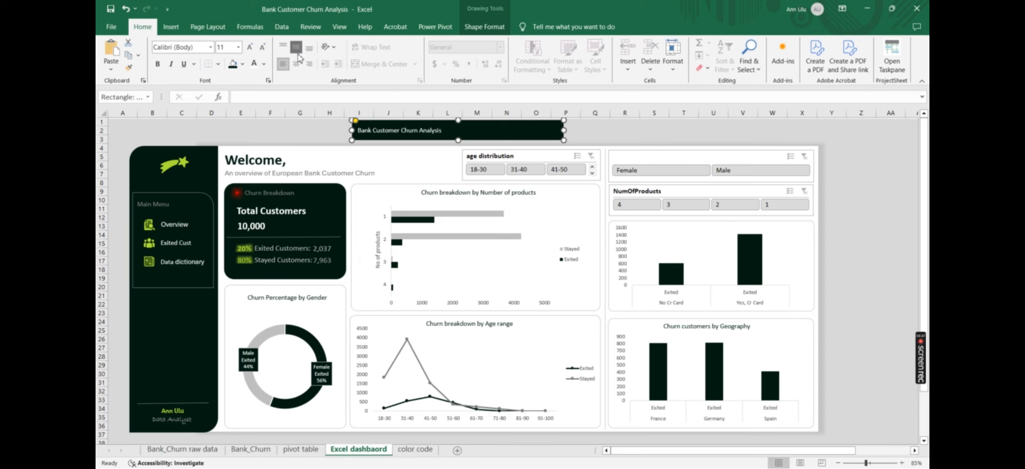
pyautogui.click(296, 64)
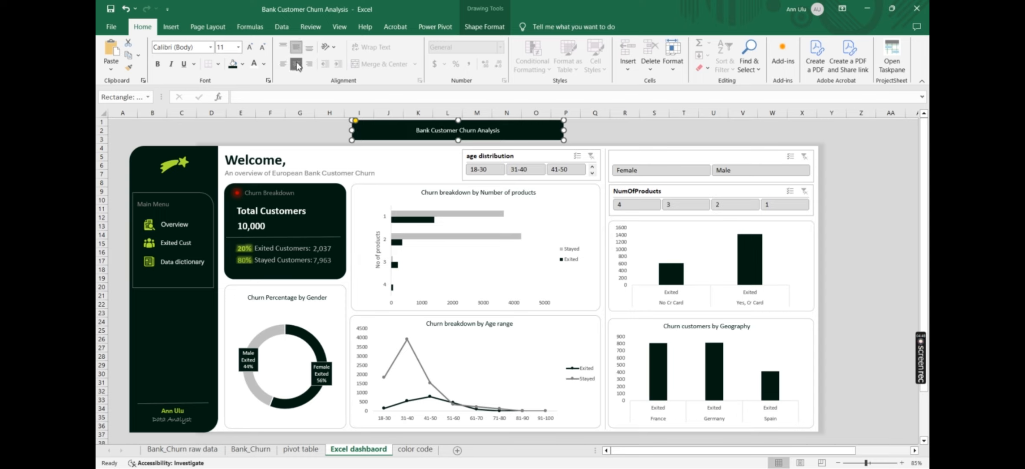
pyautogui.click(157, 64)
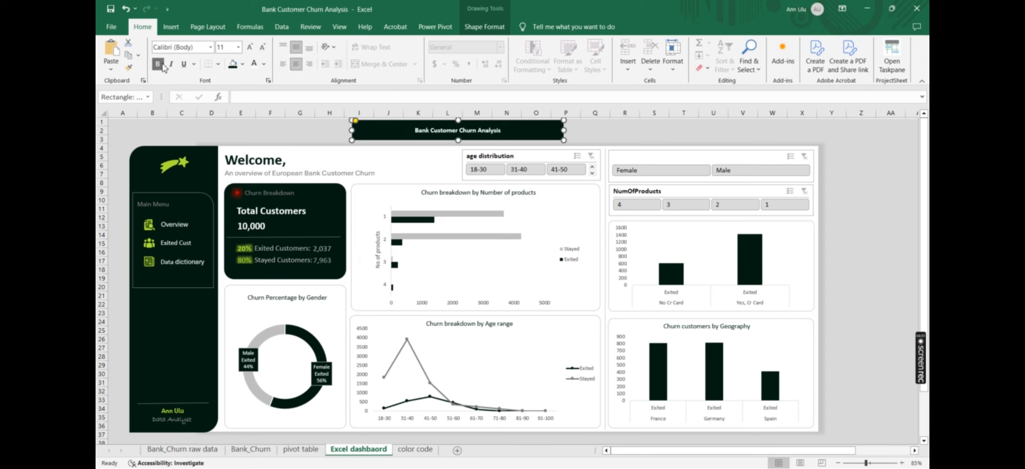
pyautogui.click(254, 47)
pyautogui.click(255, 47)
pyautogui.click(255, 47)
pyautogui.click(255, 47)
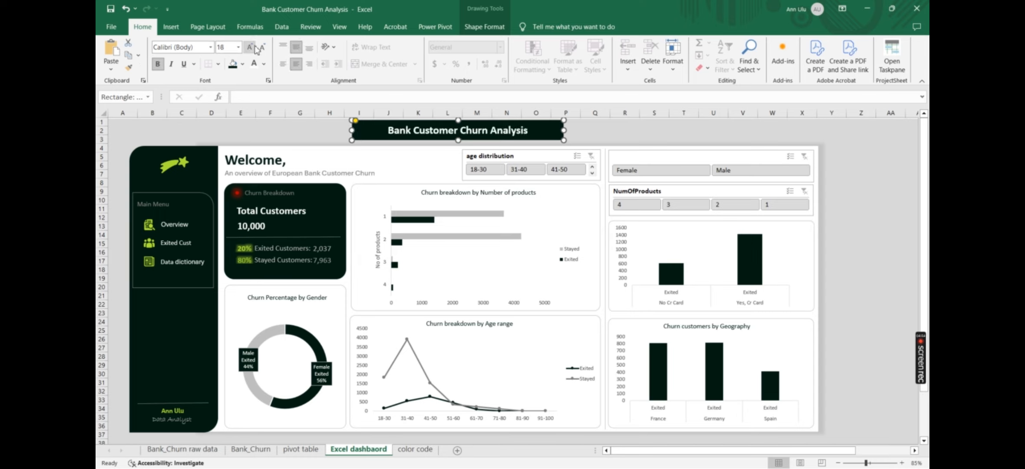
pyautogui.click(878, 153)
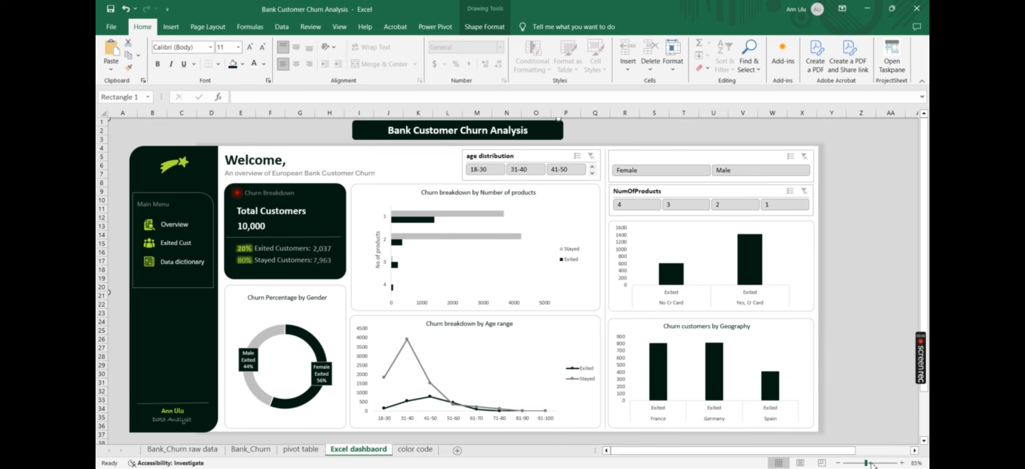
# Test the NumOfProducts slicer on the dashboard by filtering to 3, 2 and 1 products in turn
pyautogui.click(902, 463)
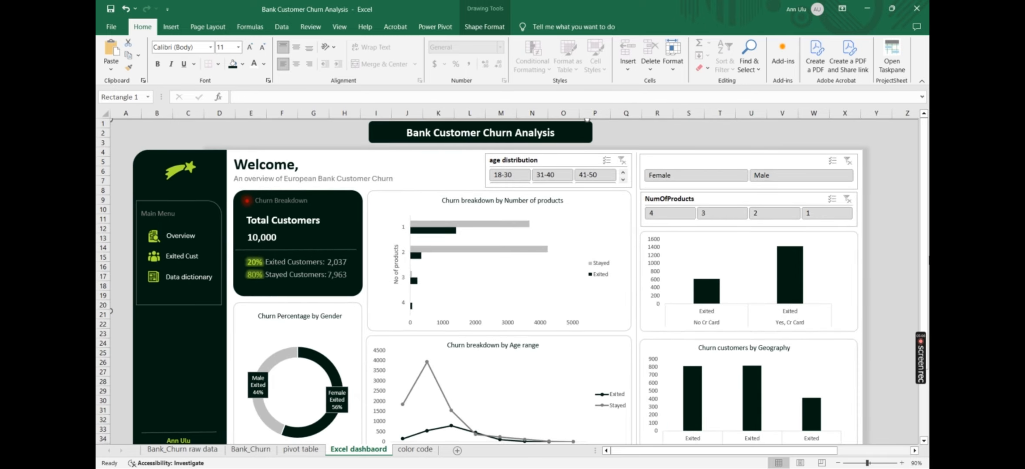
pyautogui.click(838, 463)
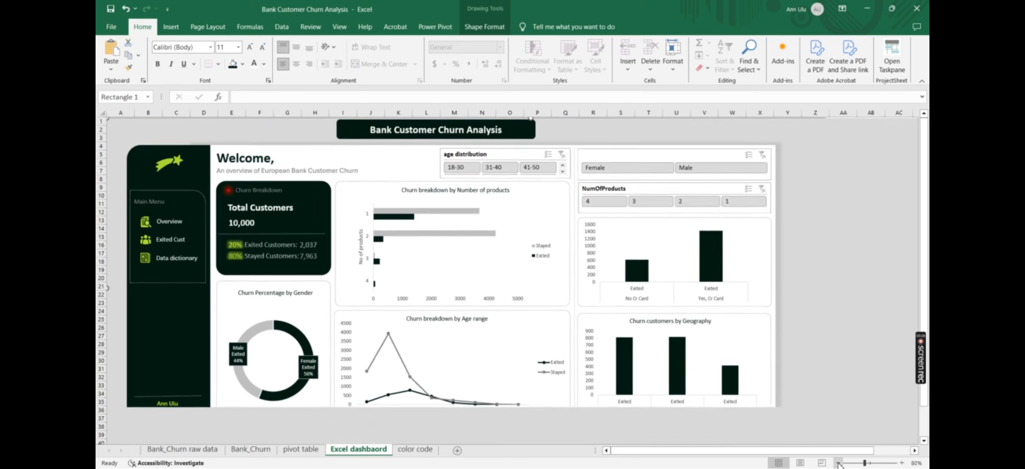
pyautogui.click(902, 463)
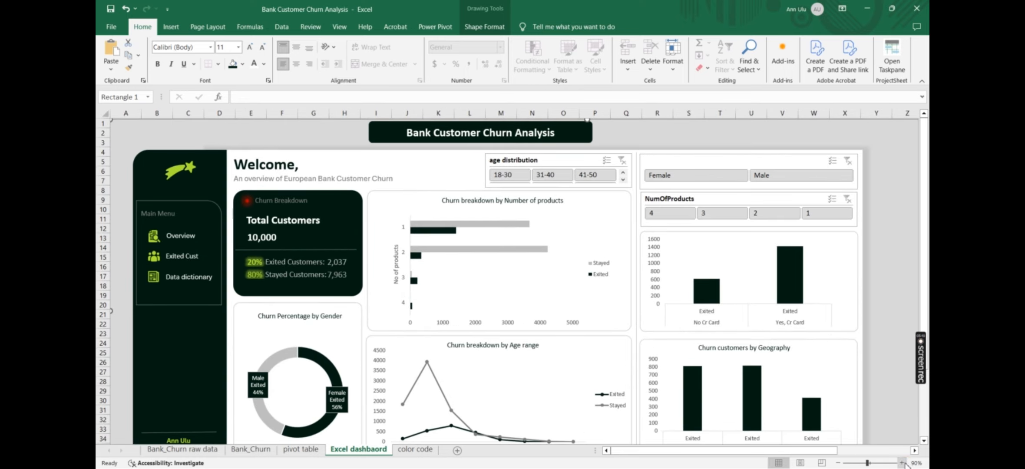
pyautogui.click(838, 463)
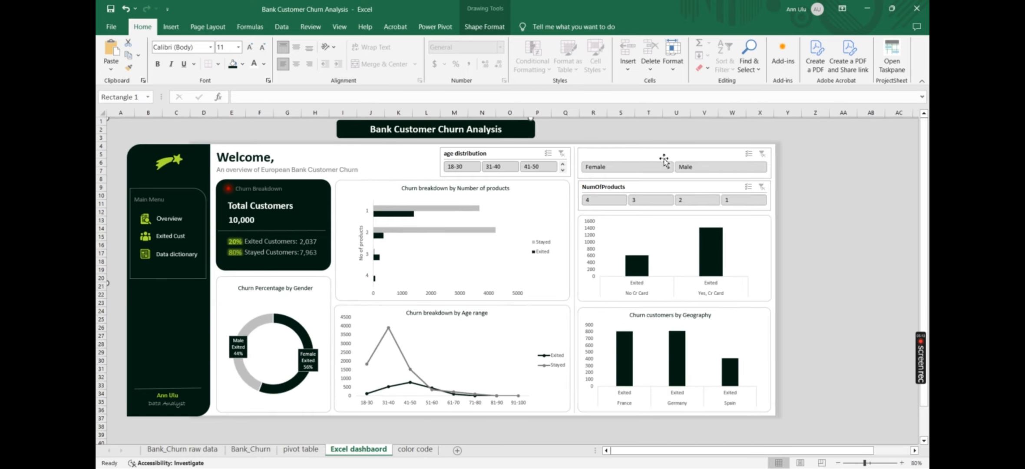
pyautogui.click(654, 201)
pyautogui.click(698, 201)
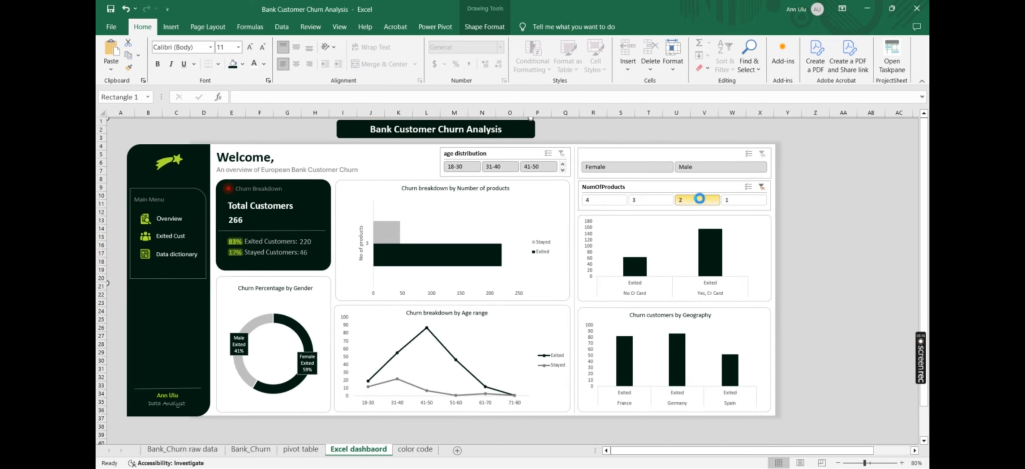
pyautogui.click(736, 201)
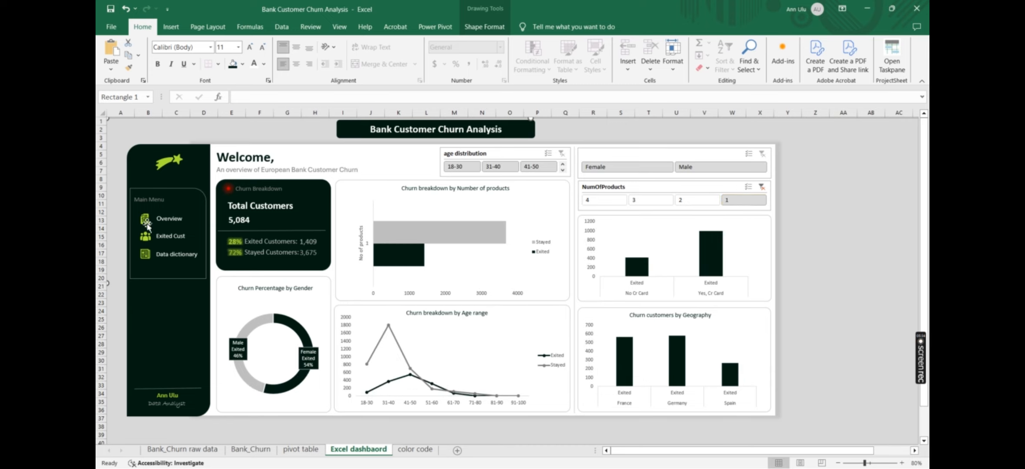
# Group the Overview label in the main menu with its icon
pyautogui.click(167, 220)
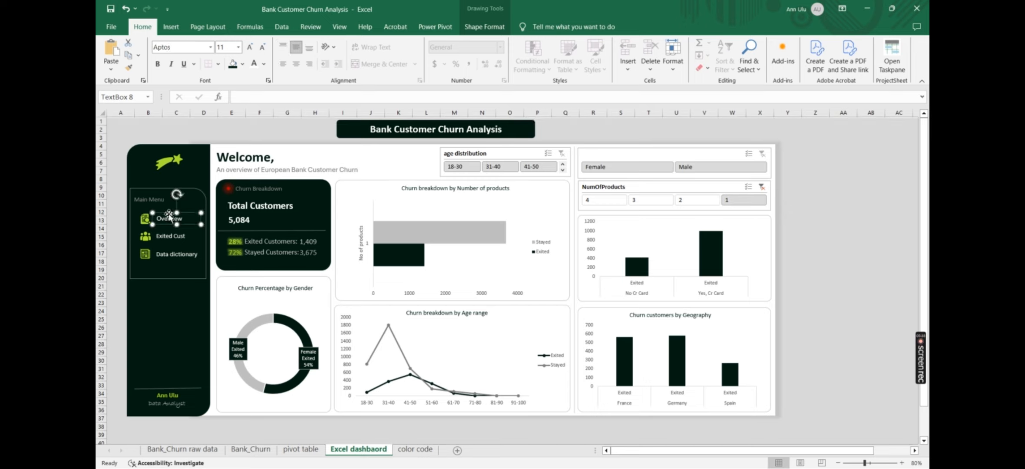
pyautogui.keyDown('shift'); pyautogui.click(146, 219); pyautogui.keyUp('shift')
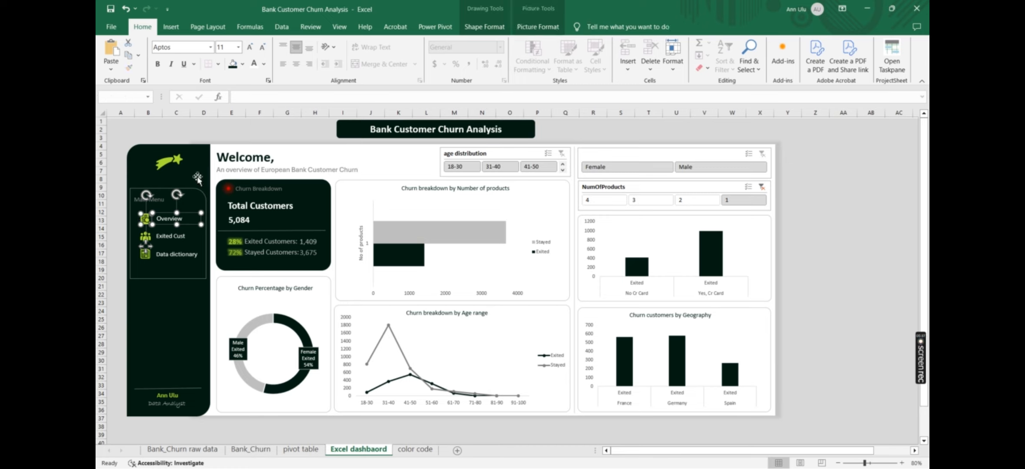
pyautogui.rightClick(187, 212)
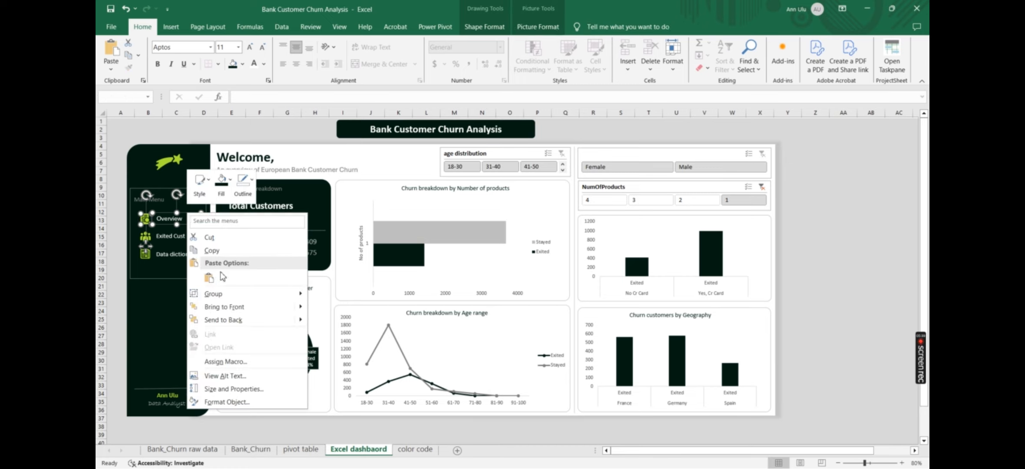
pyautogui.moveTo(240, 300)
pyautogui.click(313, 296)
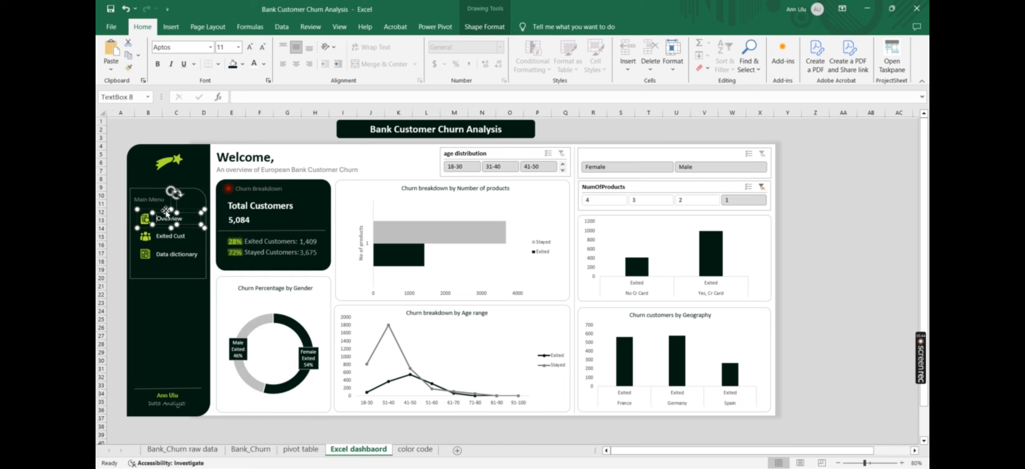
# Insert a hyperlink on the Overview group to cell A1 of the color code sheet in this workbook
pyautogui.click(171, 26)
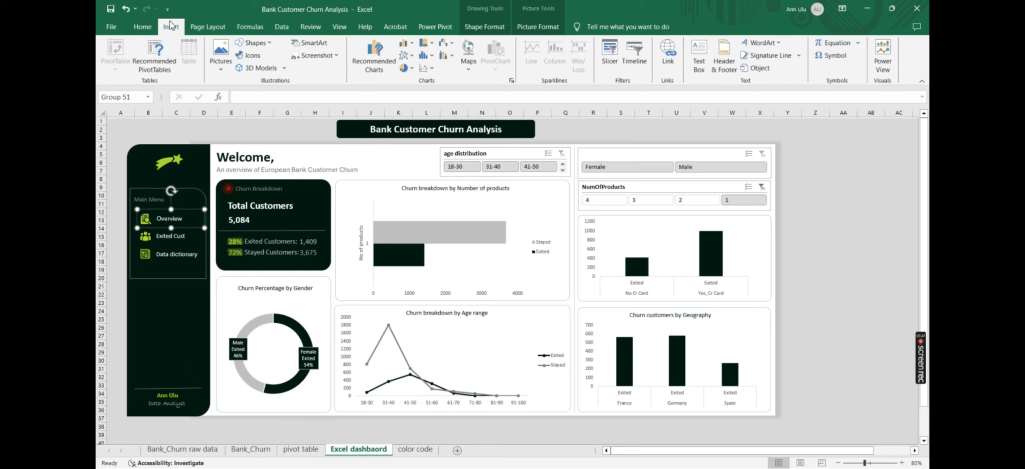
pyautogui.click(669, 58)
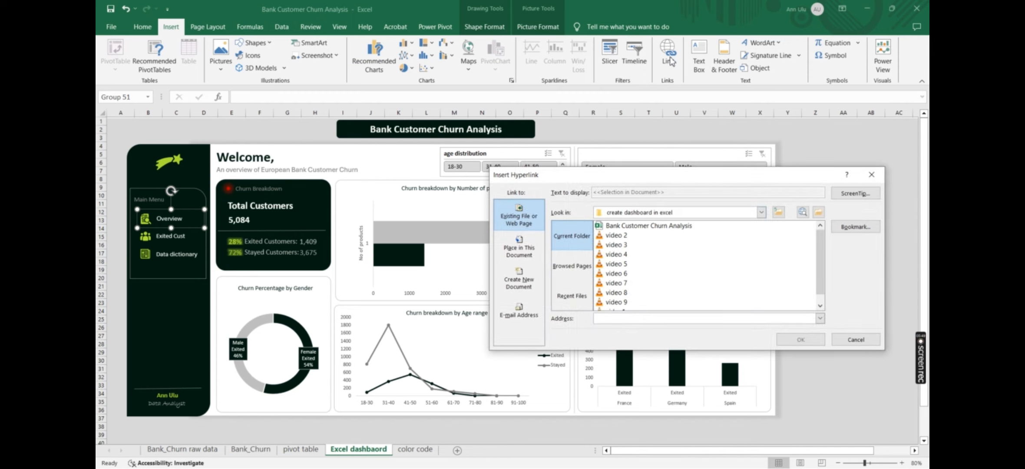
pyautogui.click(566, 295)
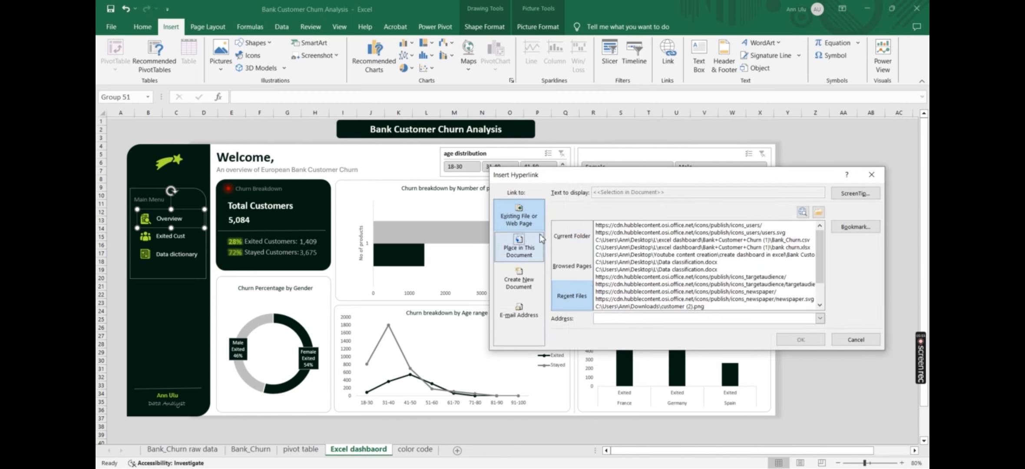
pyautogui.click(519, 251)
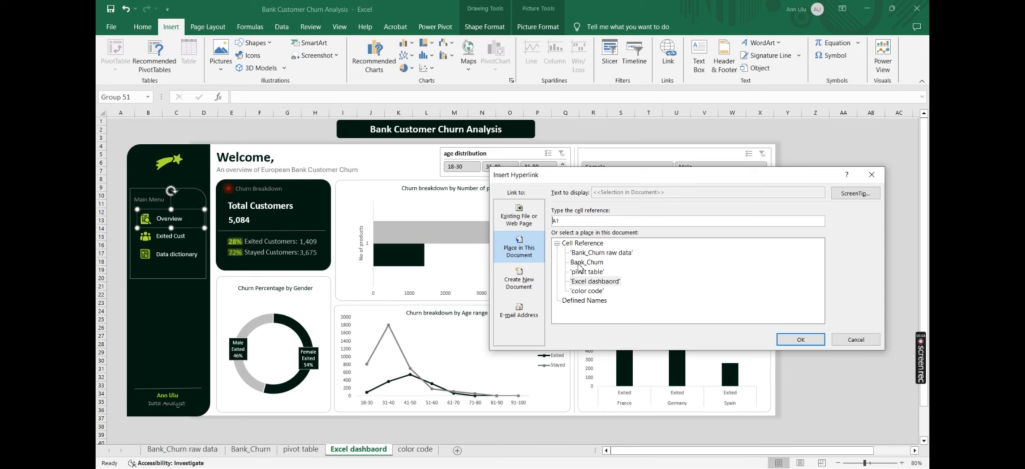
pyautogui.click(594, 291)
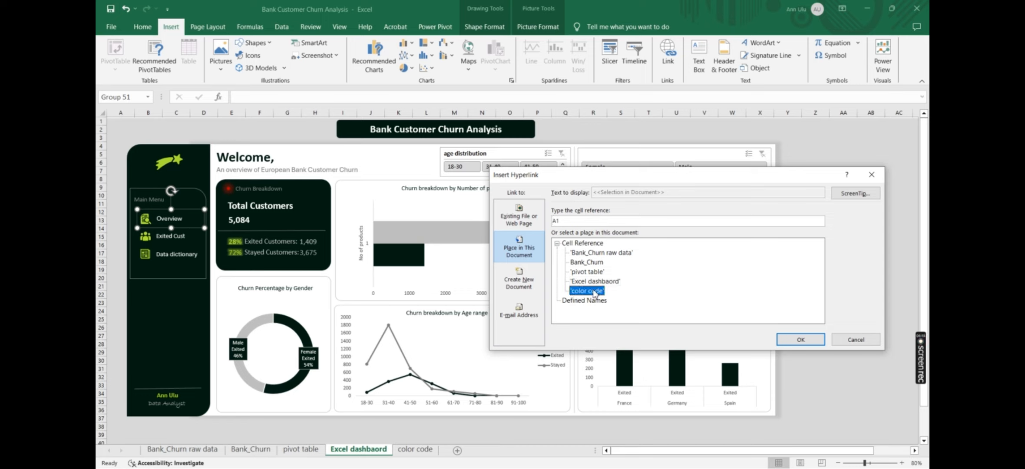
pyautogui.click(801, 340)
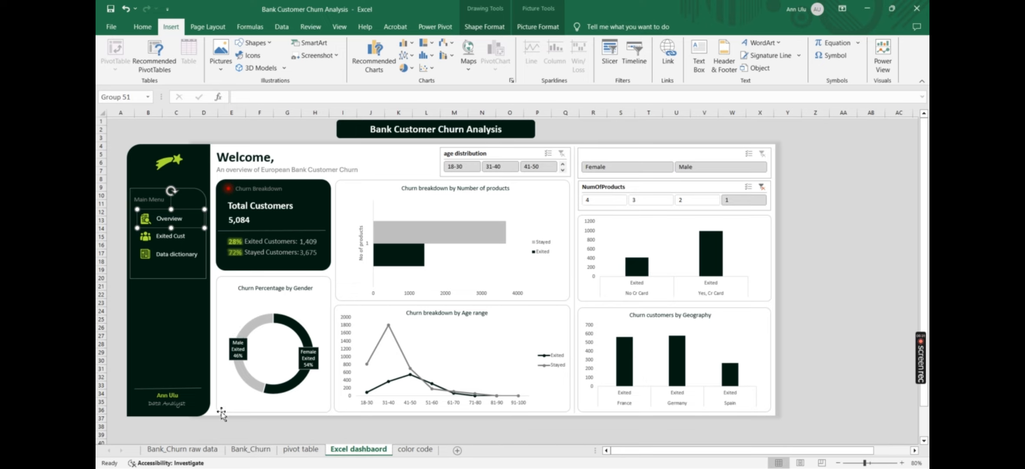
# Deselect the Overview group and clear the NumOfProducts slicer filter
pyautogui.click(531, 417)
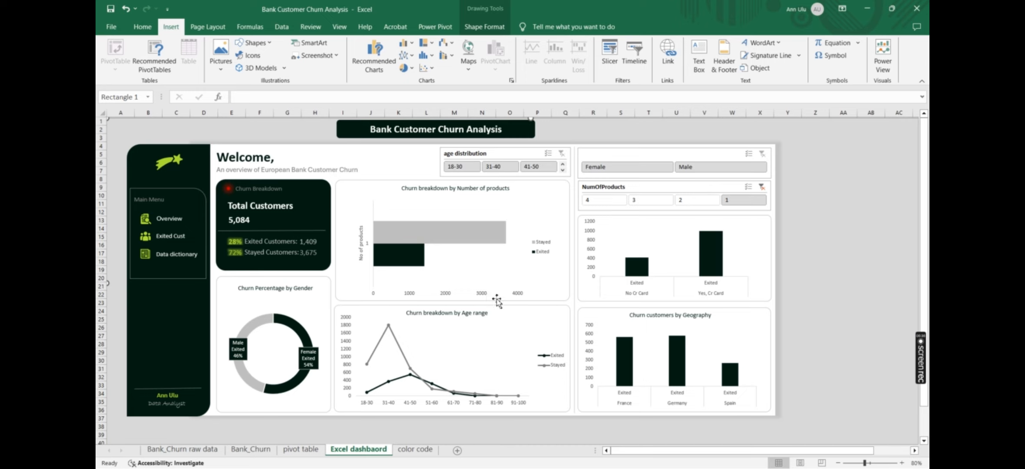
pyautogui.click(761, 188)
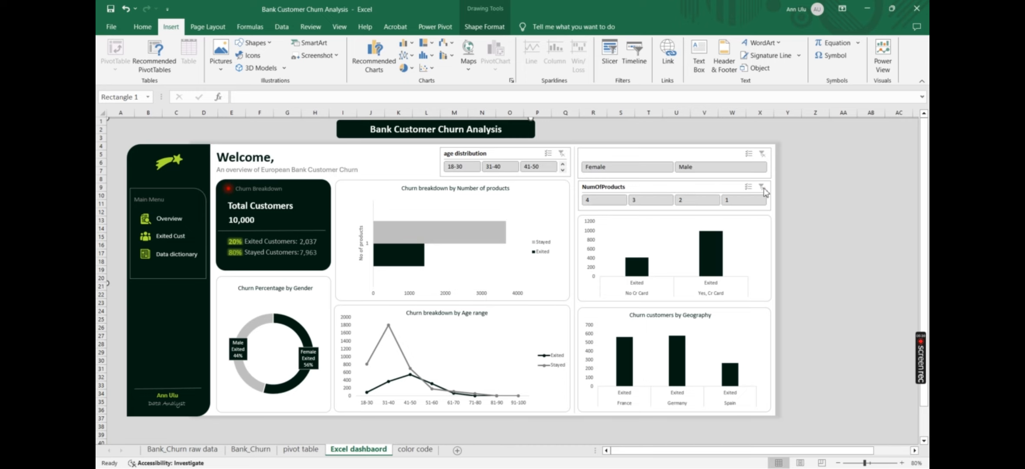